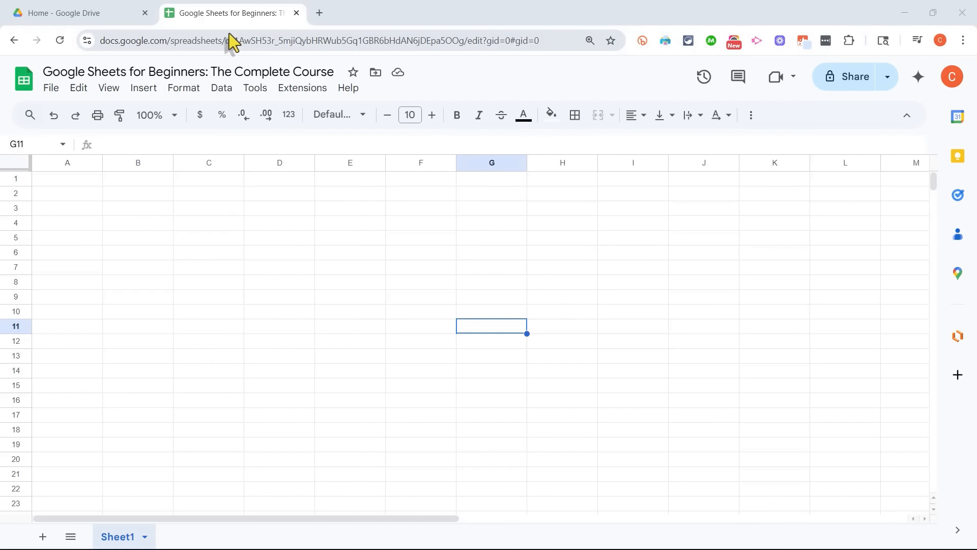
Create a blank Google Sheets spreadsheet from Google Drive, and close it again
mouse_move(100, 17)
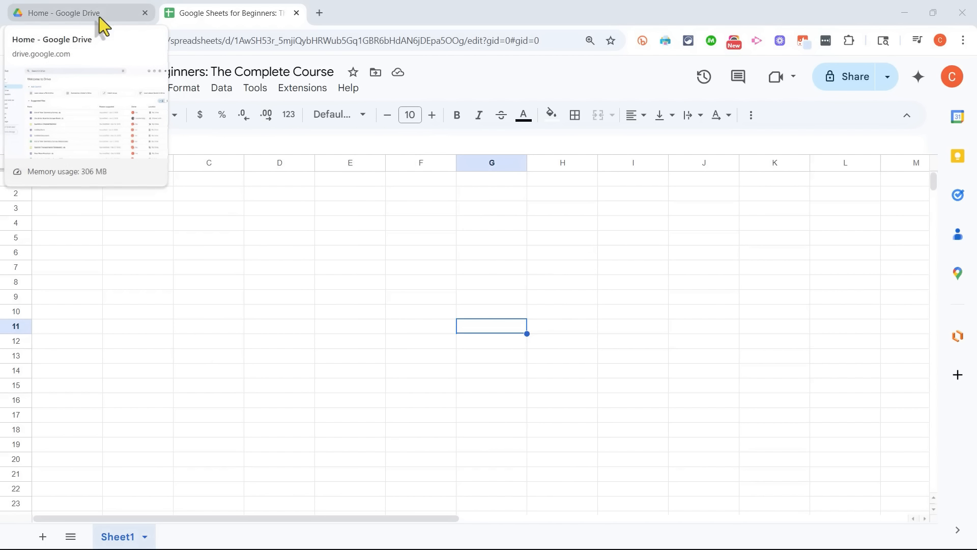
click(99, 17)
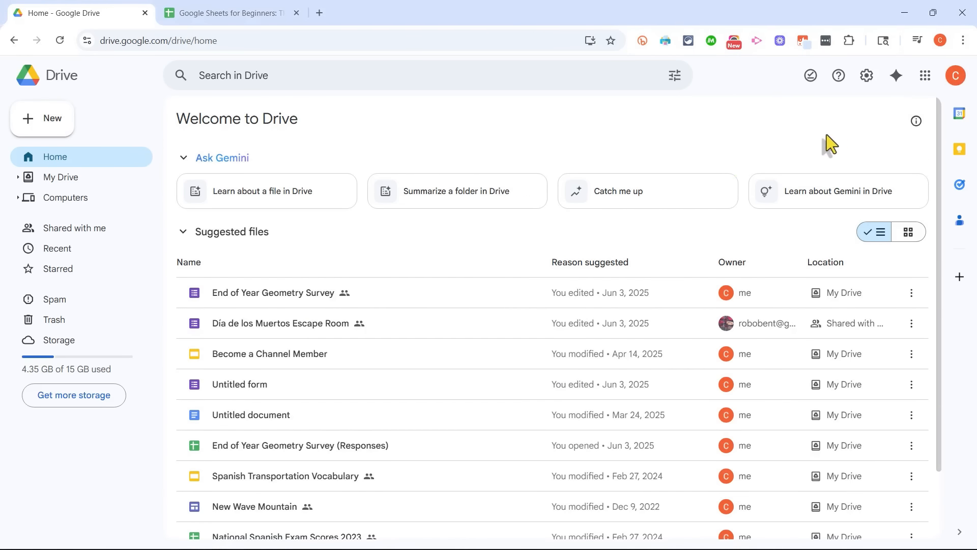
click(50, 122)
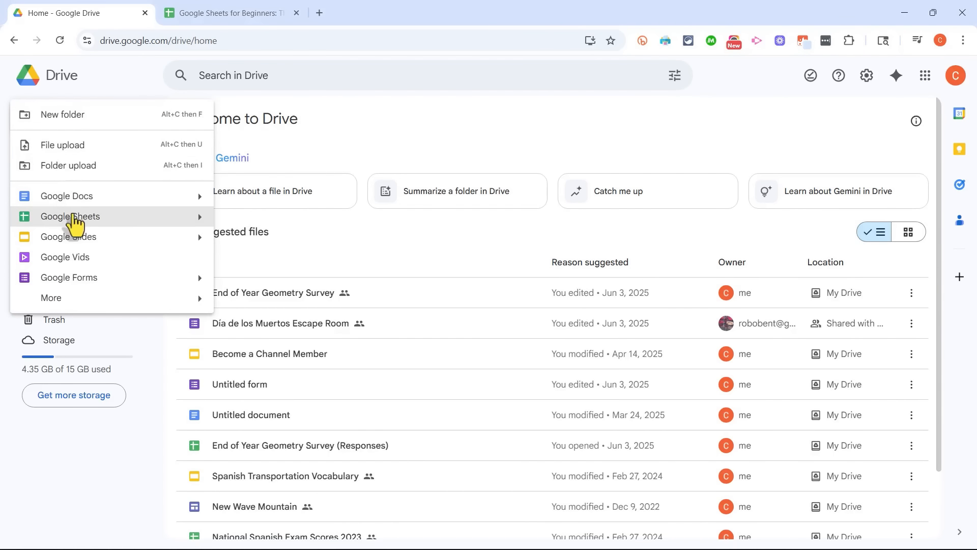
mouse_move(77, 218)
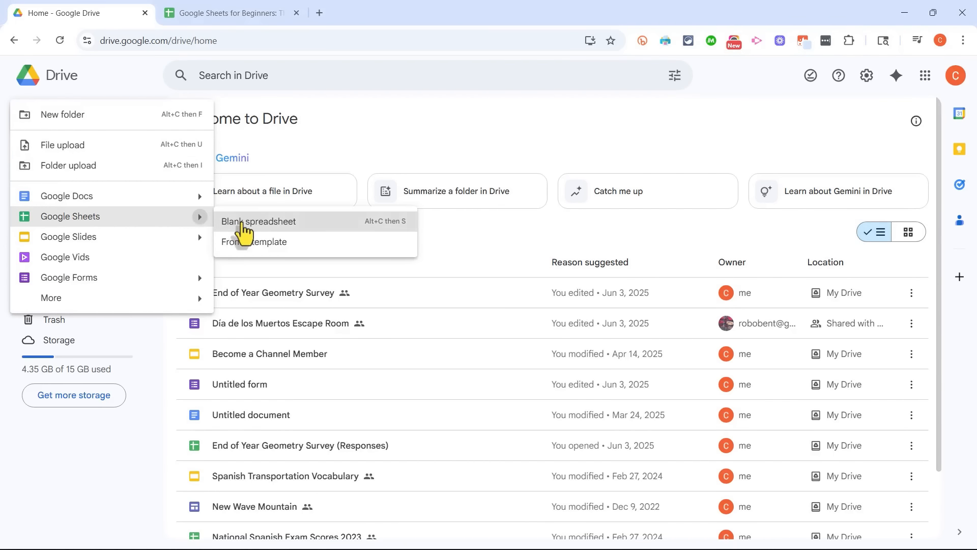
click(243, 226)
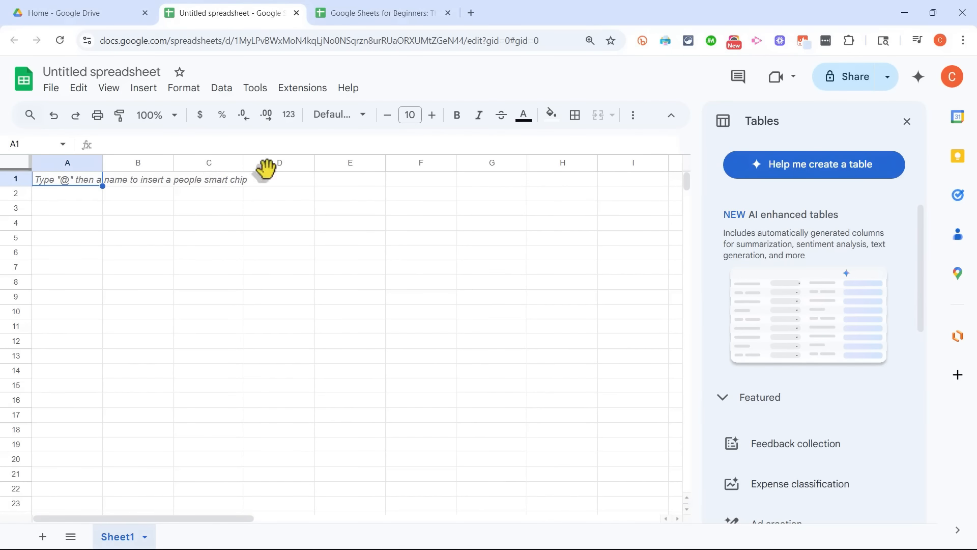
click(297, 13)
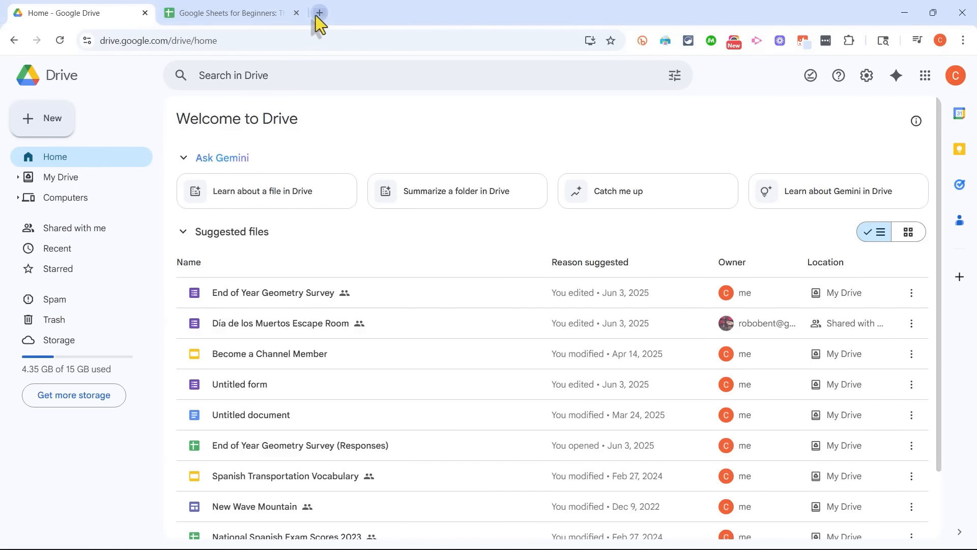
Create another blank spreadsheet in a new browser tab through the address sheets.new, and close it again
click(320, 13)
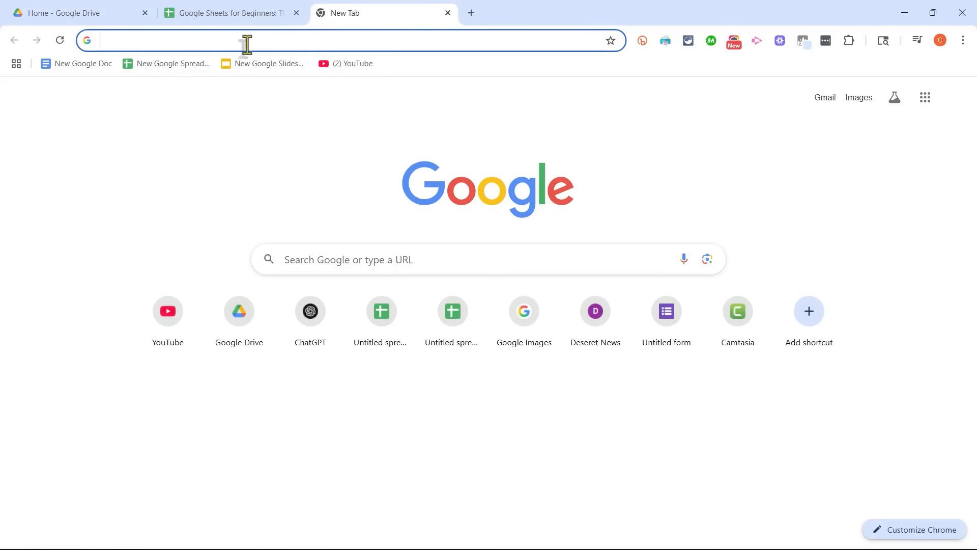
click(145, 41)
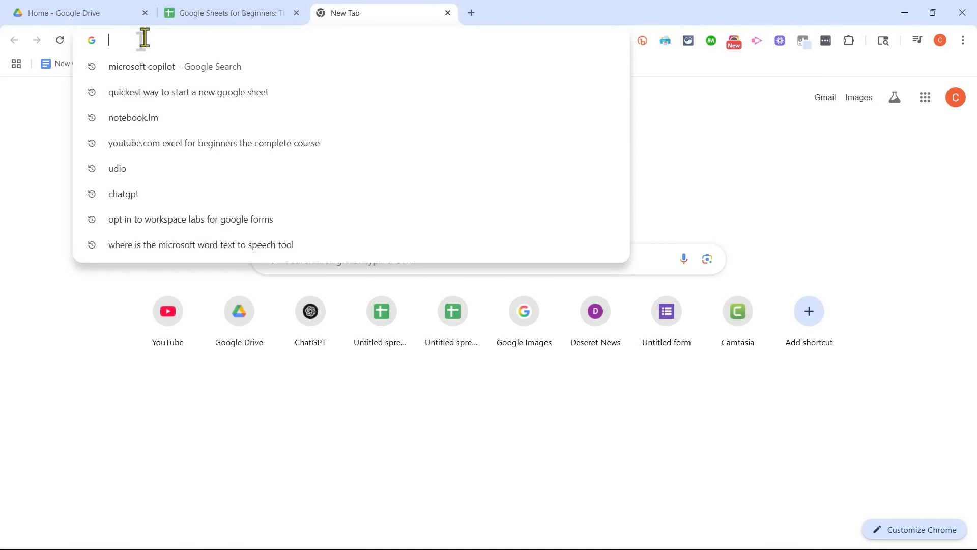
text(sheets.new)
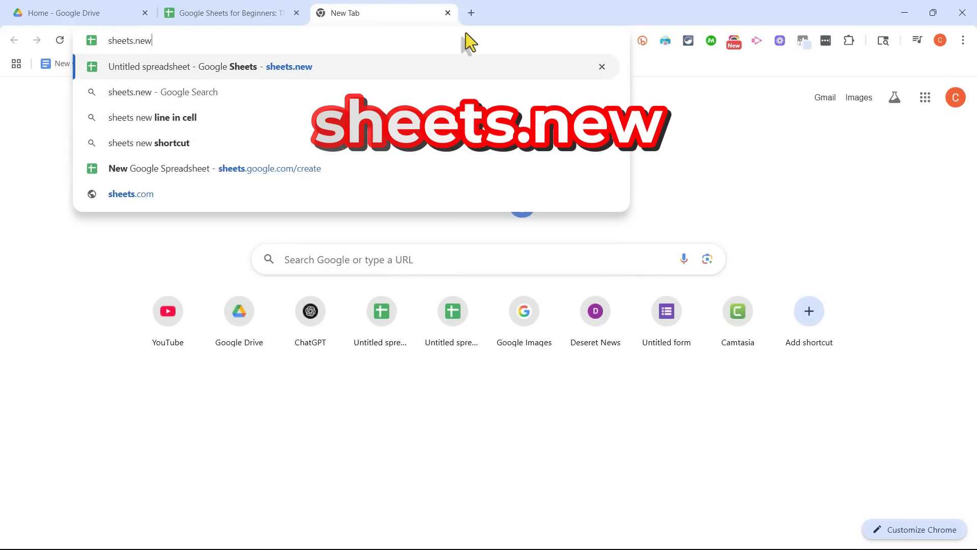
key(Return)
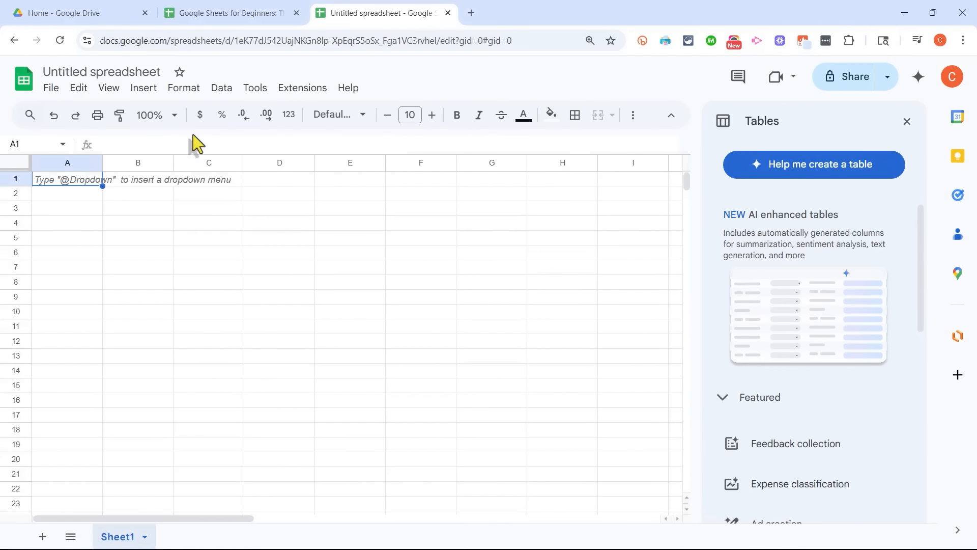
click(448, 12)
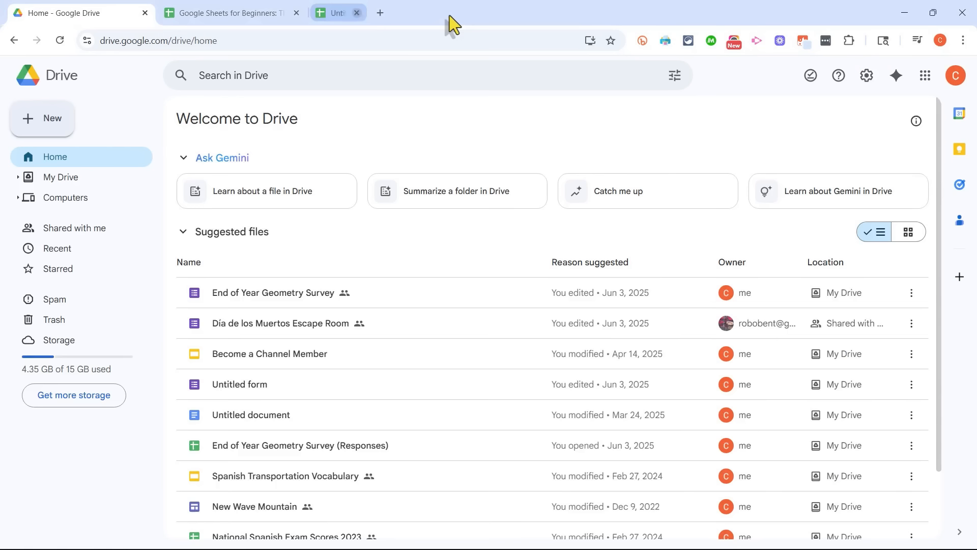
Return to the "Google Sheets for Beginners: The Complete Course" spreadsheet and select cells B3, D9 and E14 one at a time
click(234, 23)
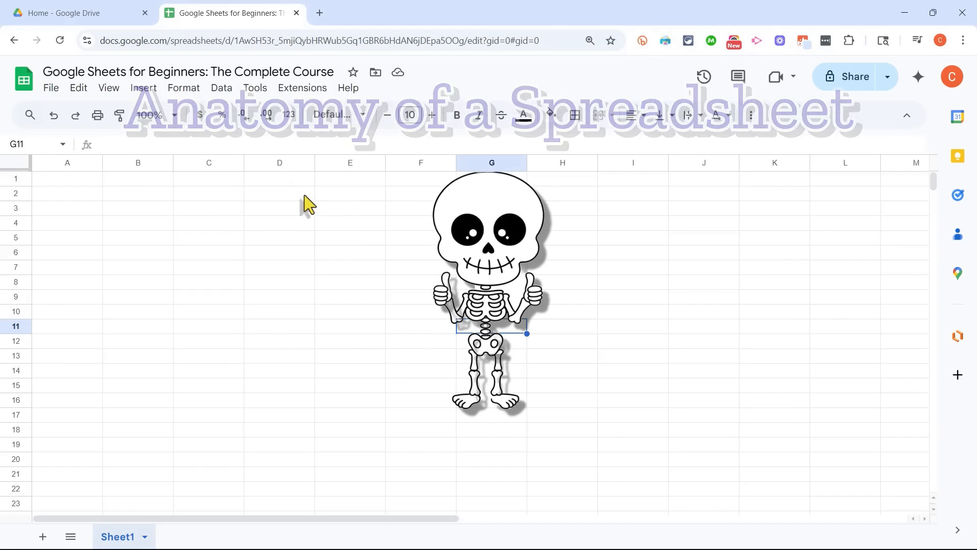
click(138, 206)
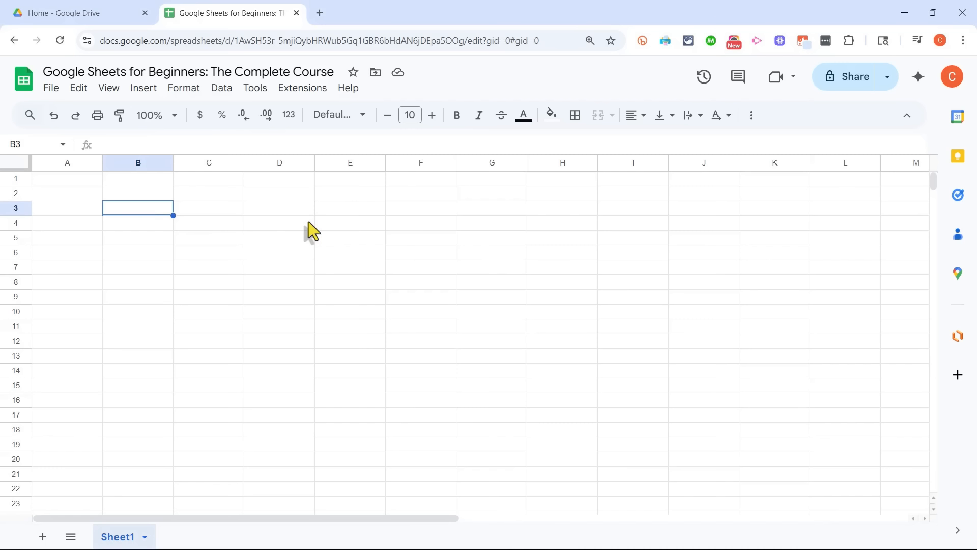
click(286, 300)
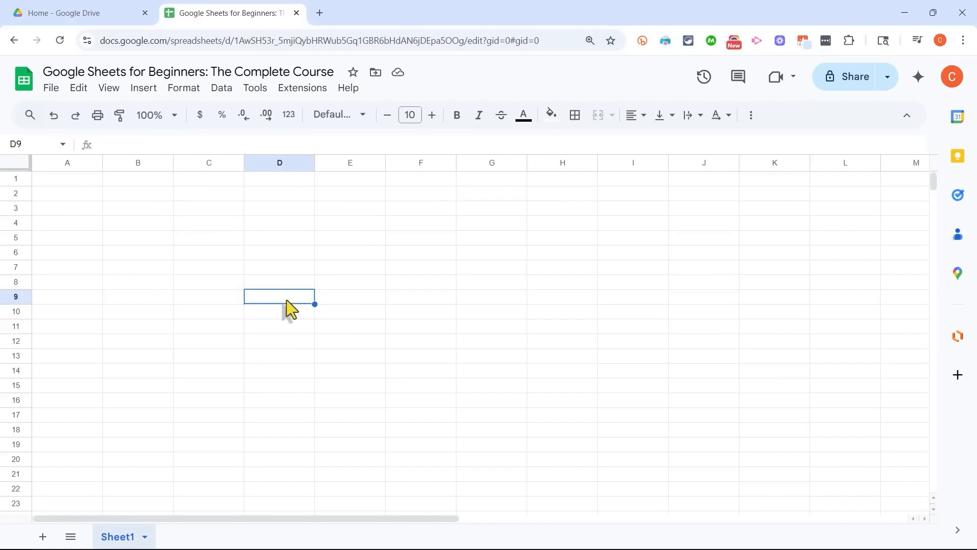
click(359, 368)
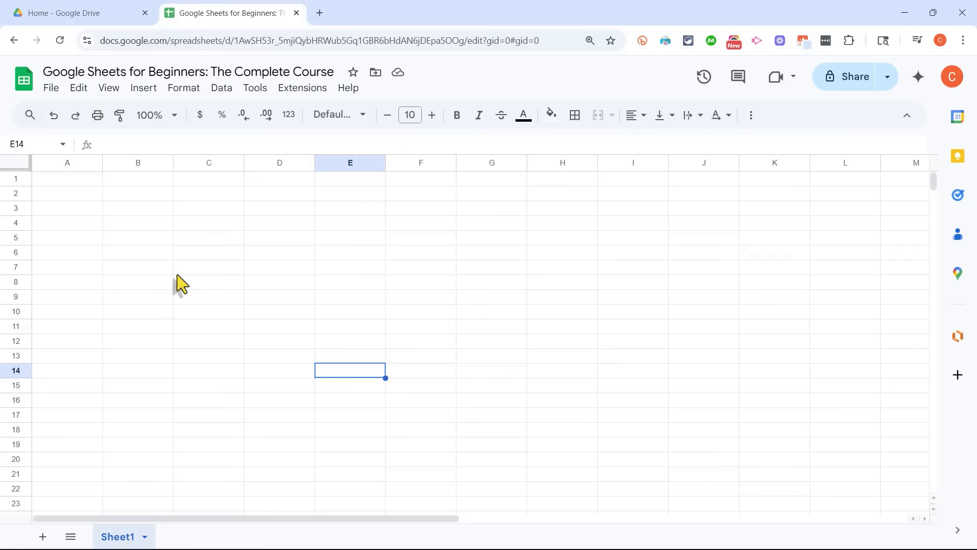
Select the entire columns E and L in turn, and examine the column headings through Z
click(350, 162)
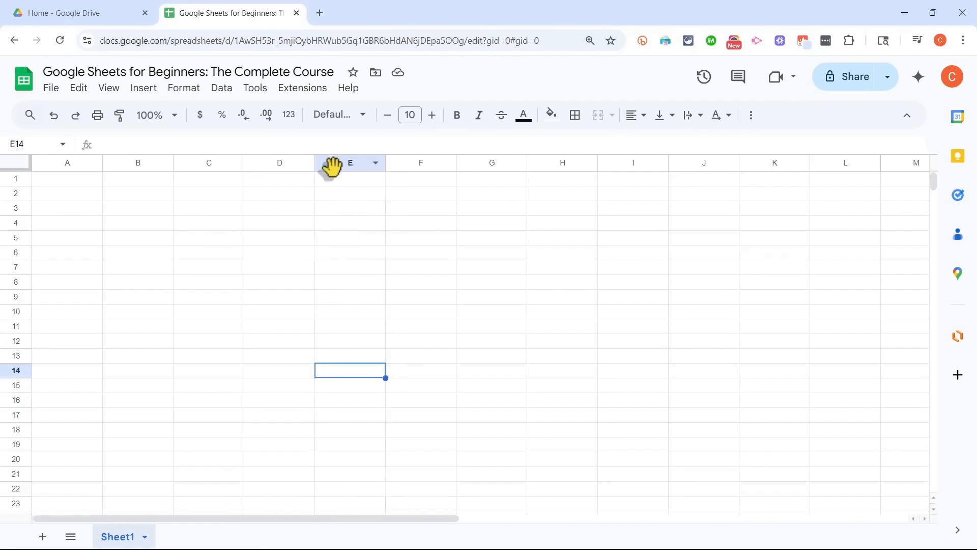
click(341, 163)
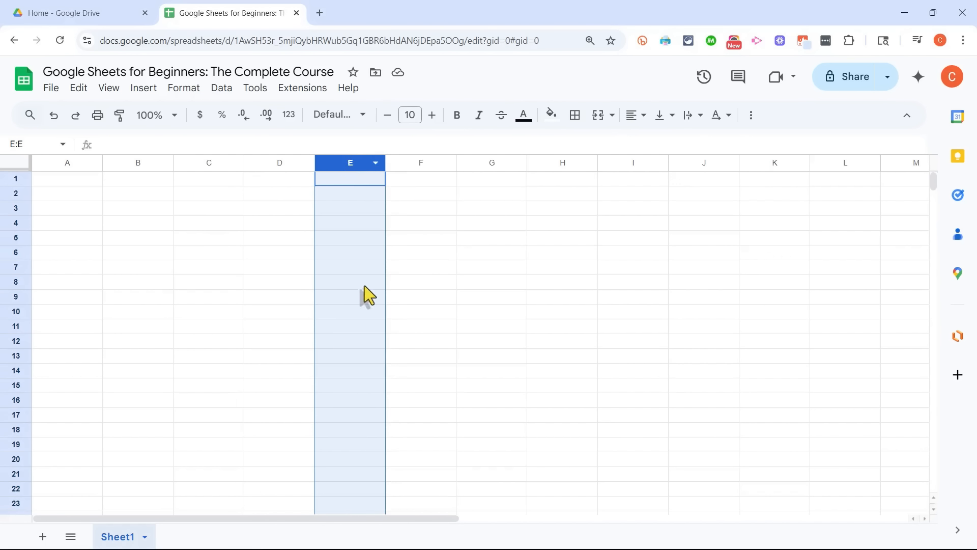
click(845, 164)
drag(448, 518, 954, 502)
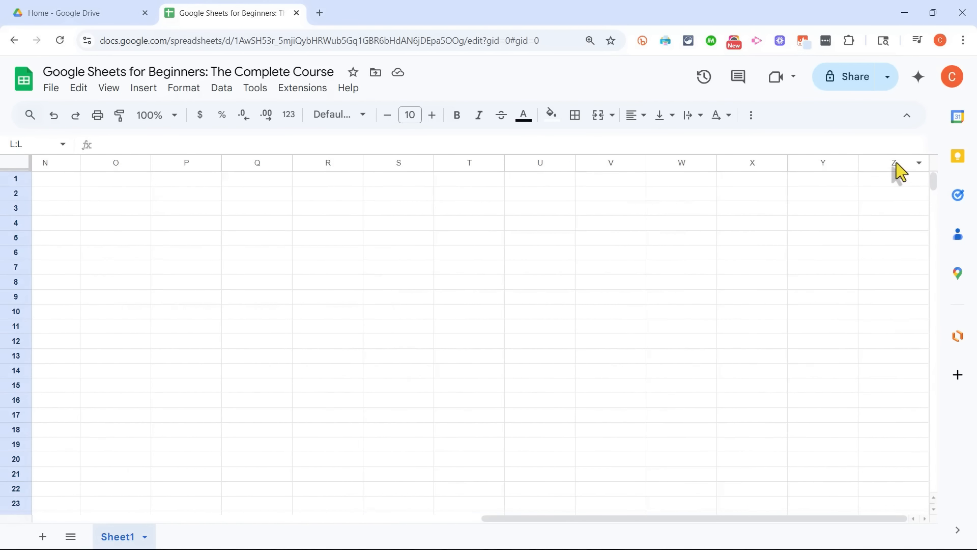
click(916, 163)
drag(733, 518, 45, 199)
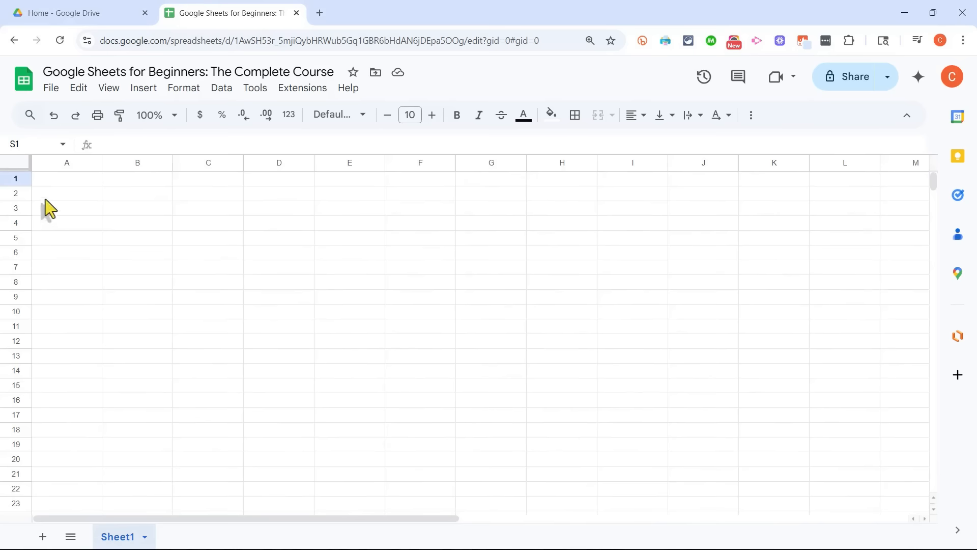
Select cell A1, followed by the entire rows 3, 11 and 18 one at a time
click(65, 182)
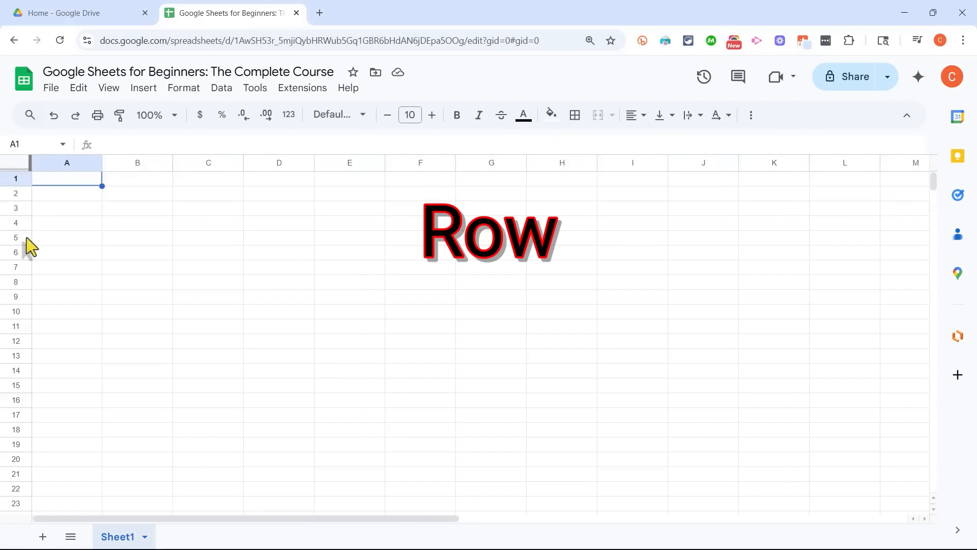
click(16, 208)
click(16, 326)
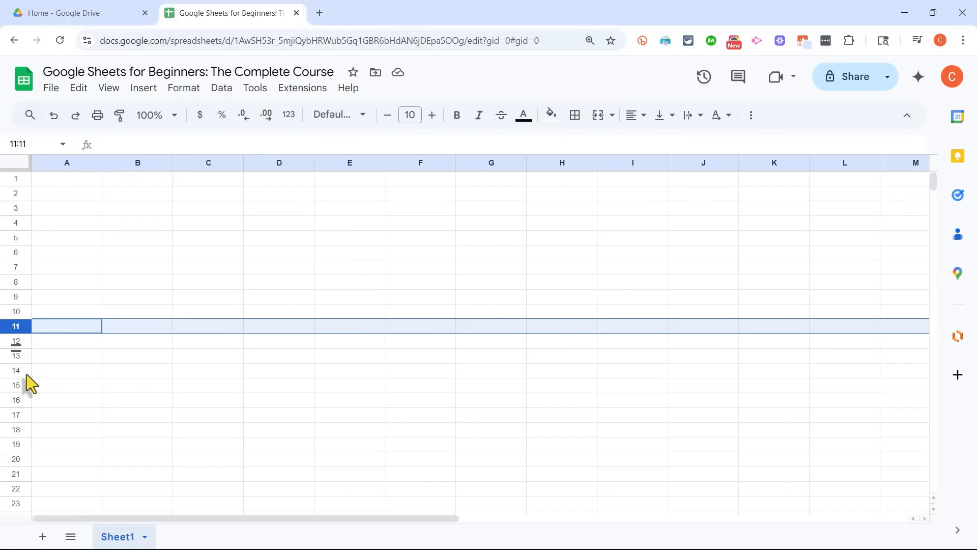
click(16, 429)
Select cell D11, and compare a whole column with a whole row by selecting column D, row 7 and column D again
click(266, 329)
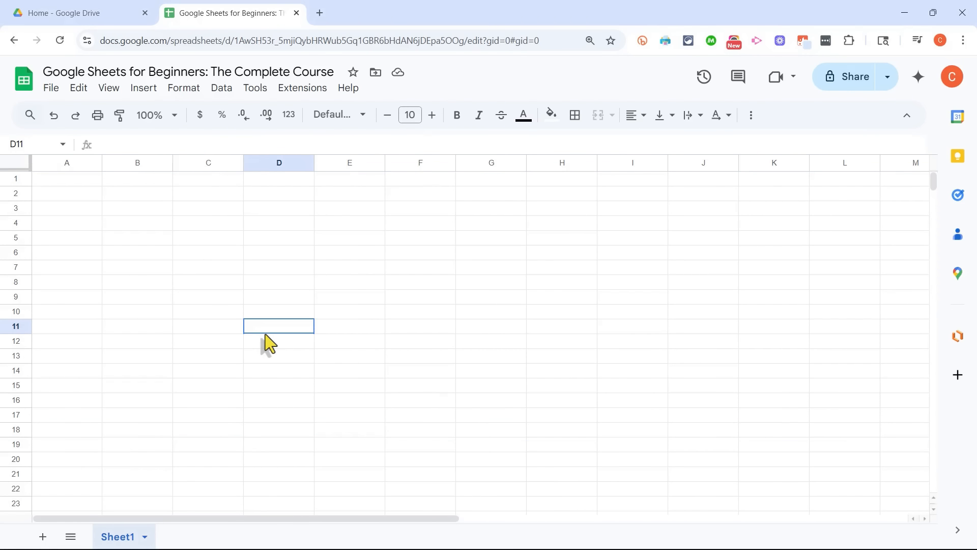
click(278, 164)
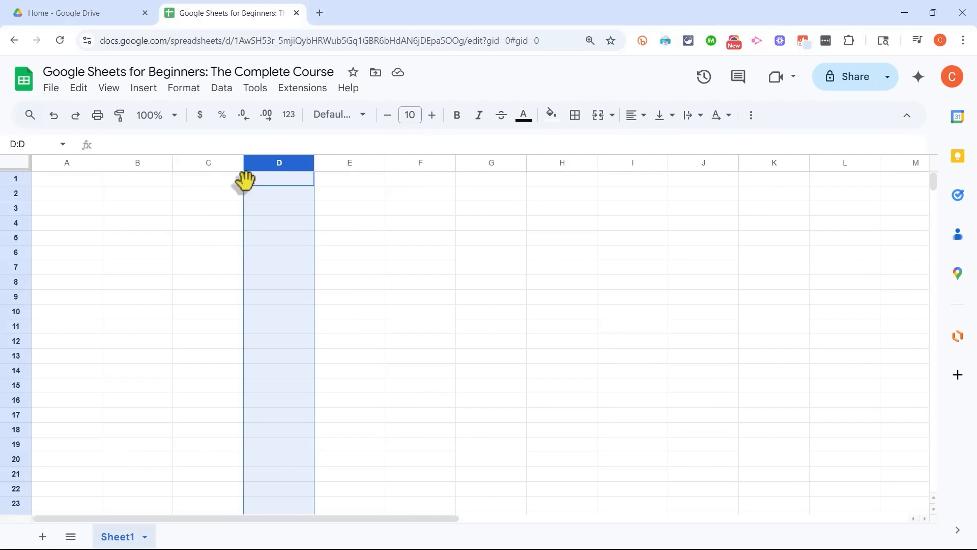
click(16, 267)
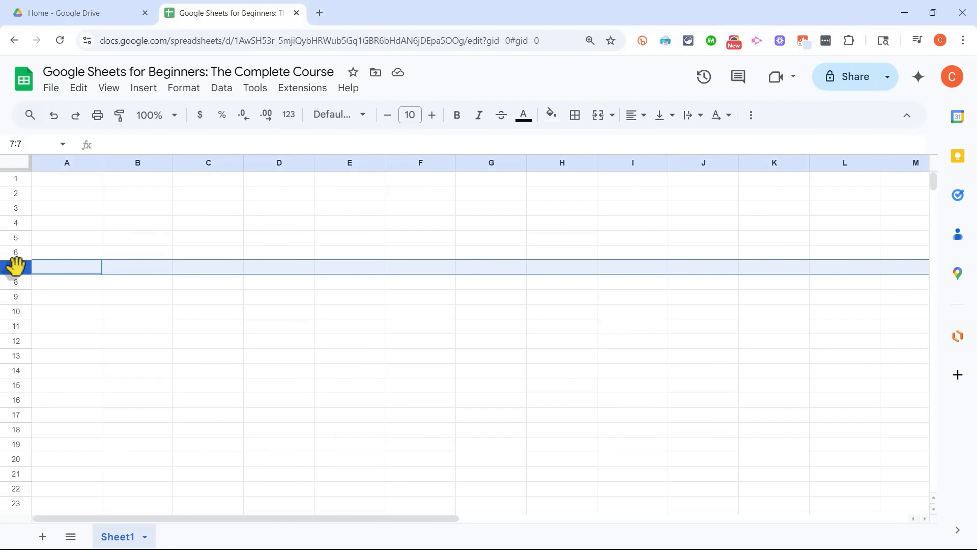
click(285, 162)
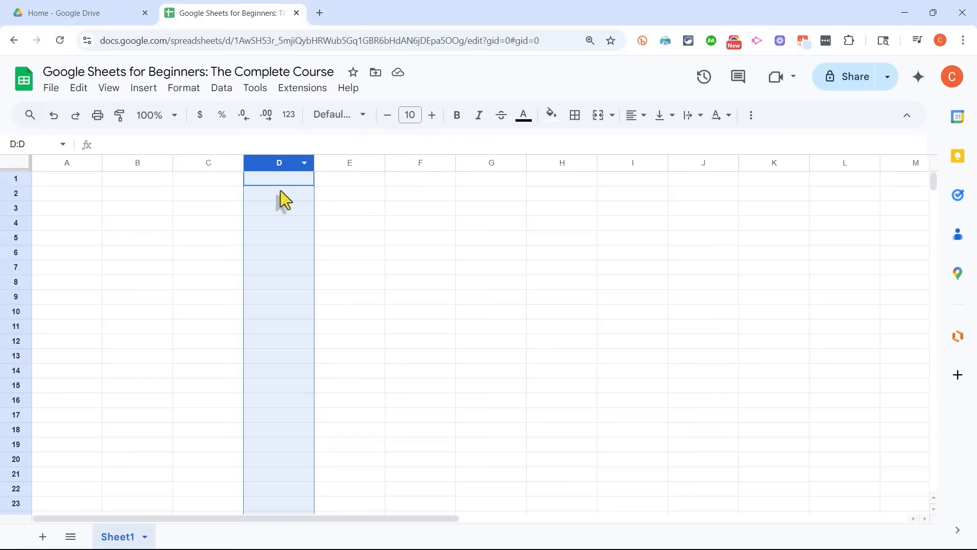
Select individual cells across the sheet one at a time: D6, I5, K3, L5, I13, G14, H16 and I10
click(275, 252)
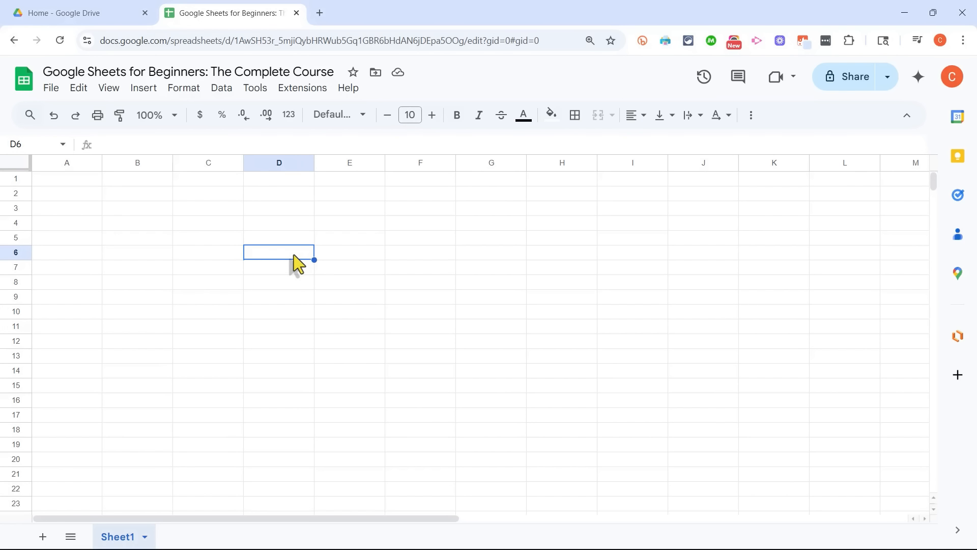
click(632, 239)
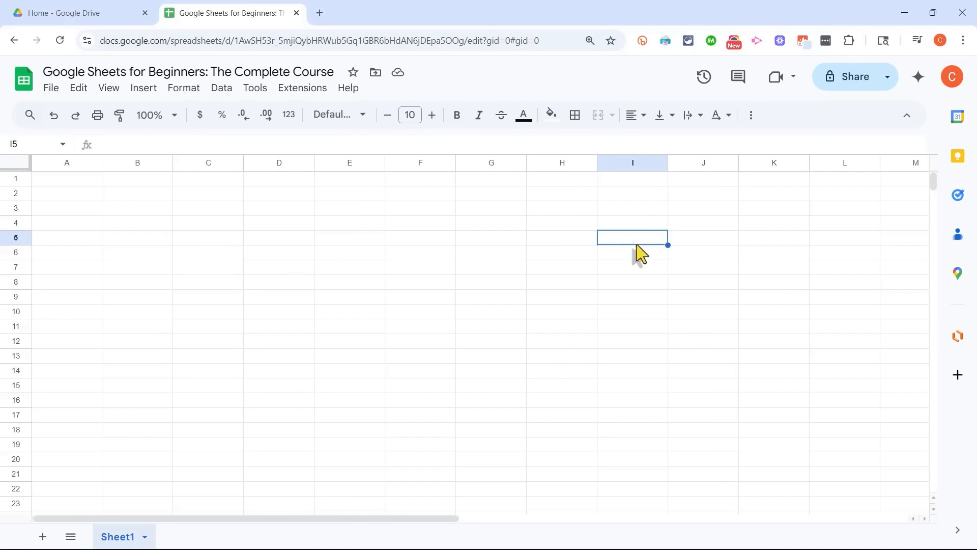
click(772, 212)
click(853, 239)
click(634, 354)
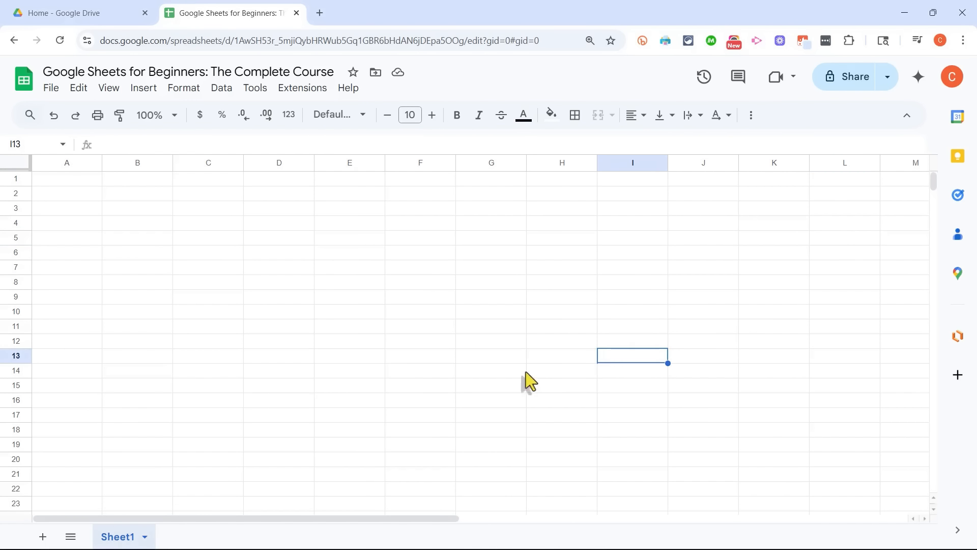
click(470, 372)
click(552, 405)
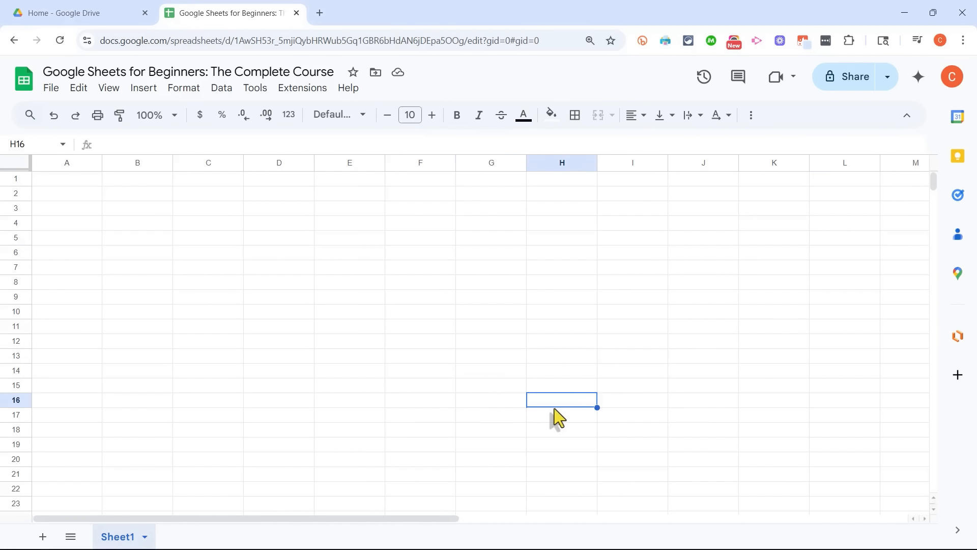
click(649, 314)
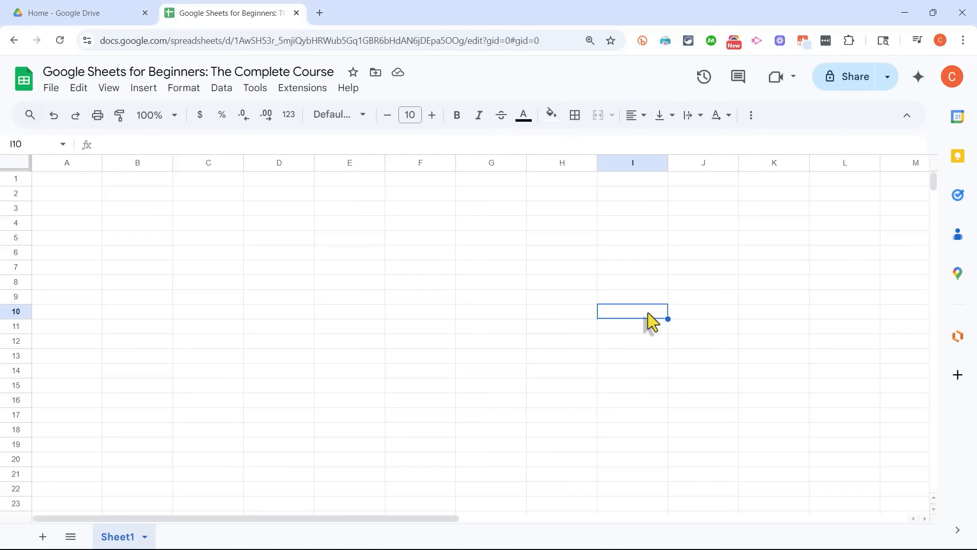
Select cell C2, the entire column E, the entire row 8 and cell D8, one after another
click(229, 194)
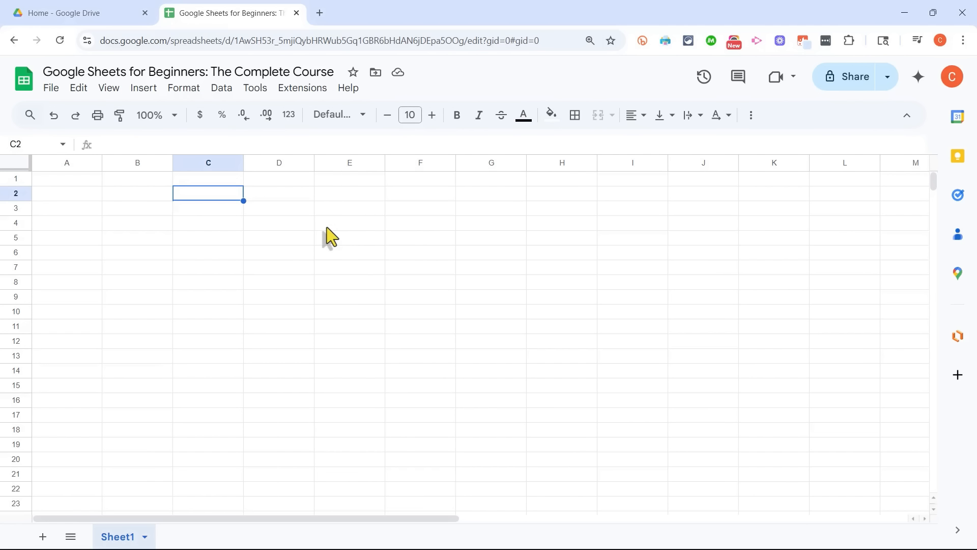
click(349, 163)
click(15, 282)
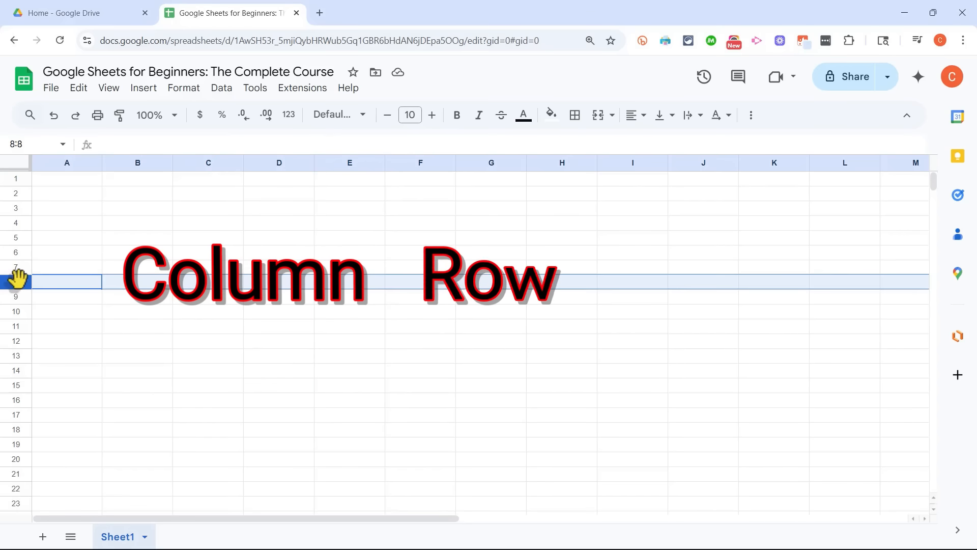
click(281, 283)
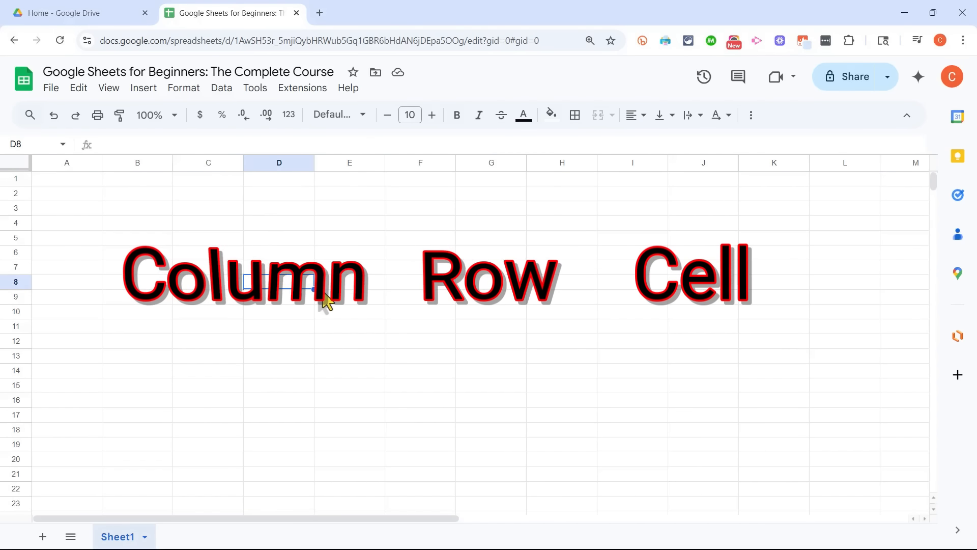
Select the block of cells from D3 to I15
click(266, 211)
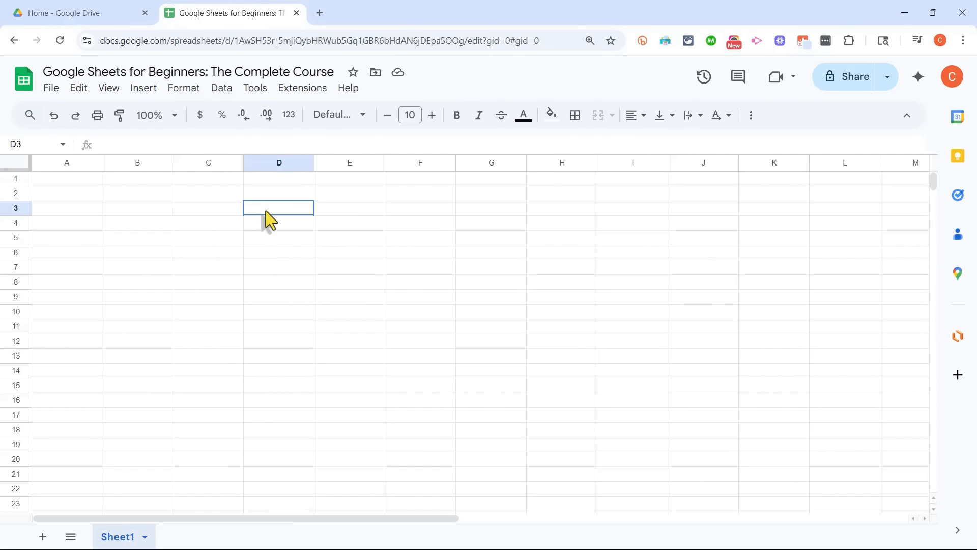
drag(266, 211, 651, 385)
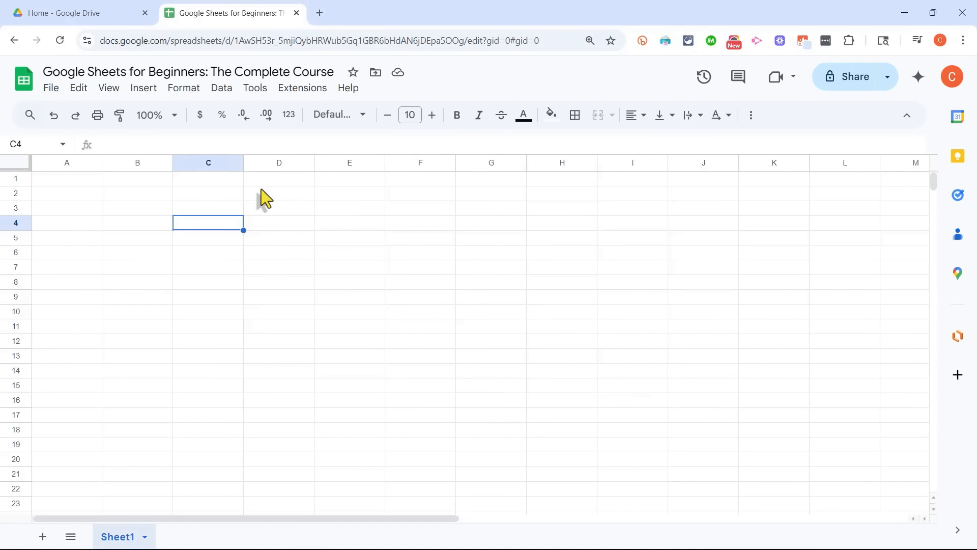
Select the range D2:H13, followed by the single cell J12
click(263, 192)
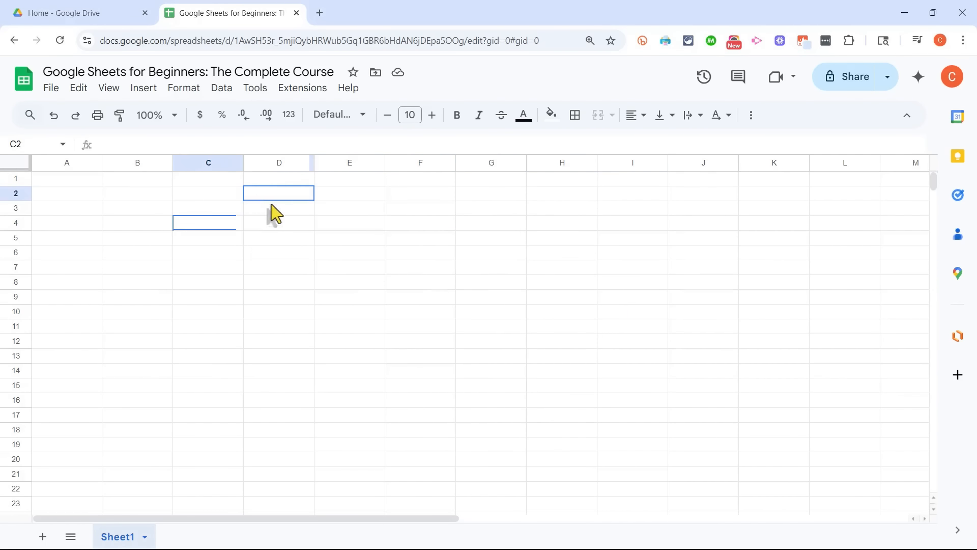
drag(271, 203, 565, 356)
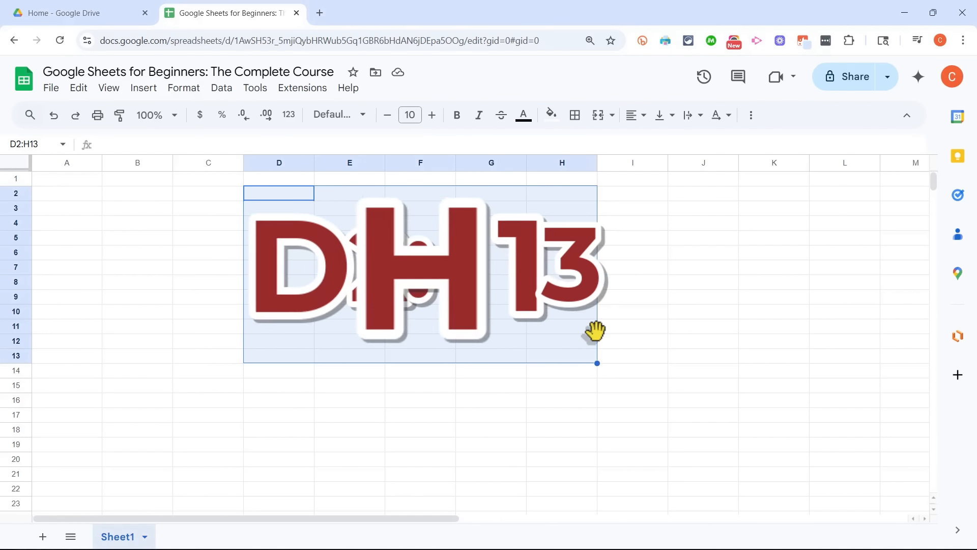
click(671, 341)
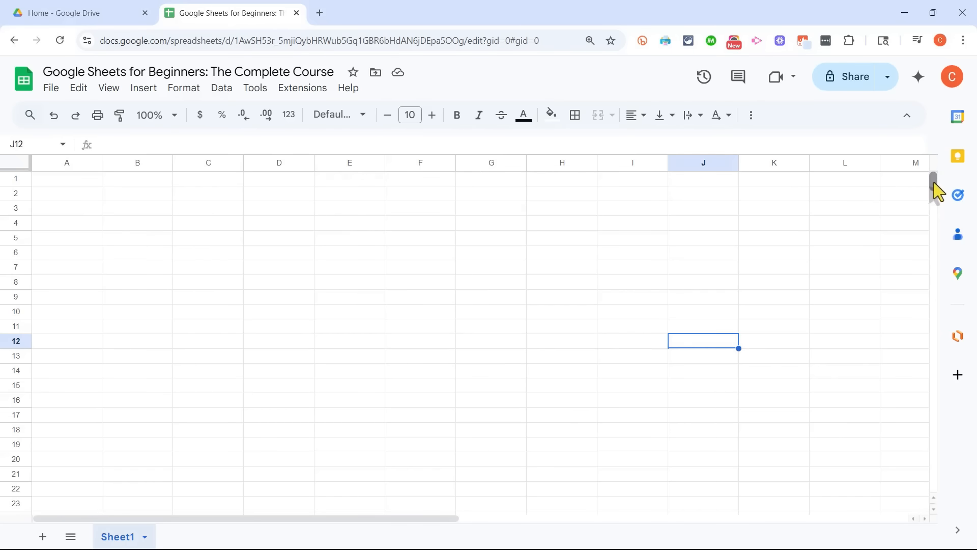
Examine how far the sheet extends by viewing its last row and last column, and return to its beginning
drag(934, 188, 934, 482)
drag(368, 518, 974, 509)
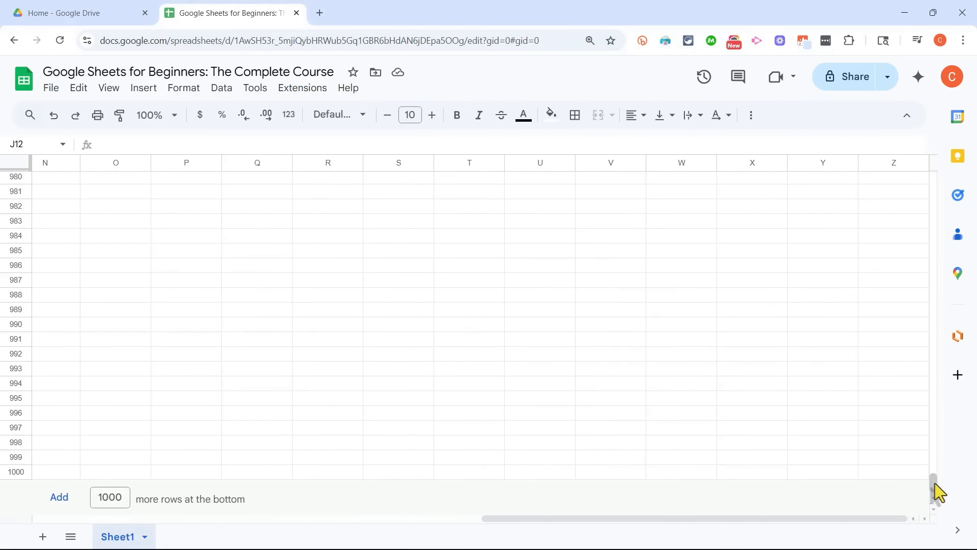
drag(934, 483, 934, 179)
drag(858, 518, 277, 528)
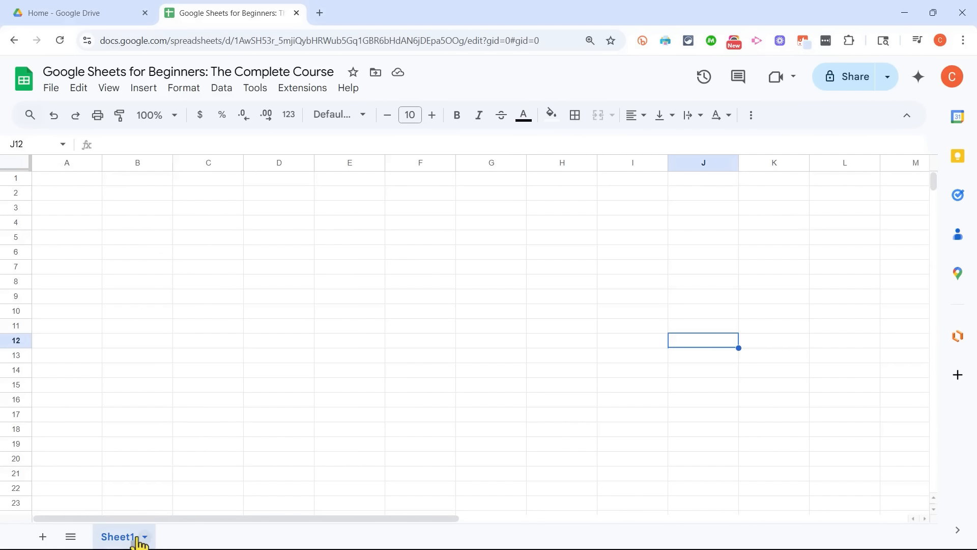
Add two new sheets, Sheet2 and Sheet3, to the spreadsheet, visiting Sheet1 and Sheet2 in between
click(43, 541)
click(123, 539)
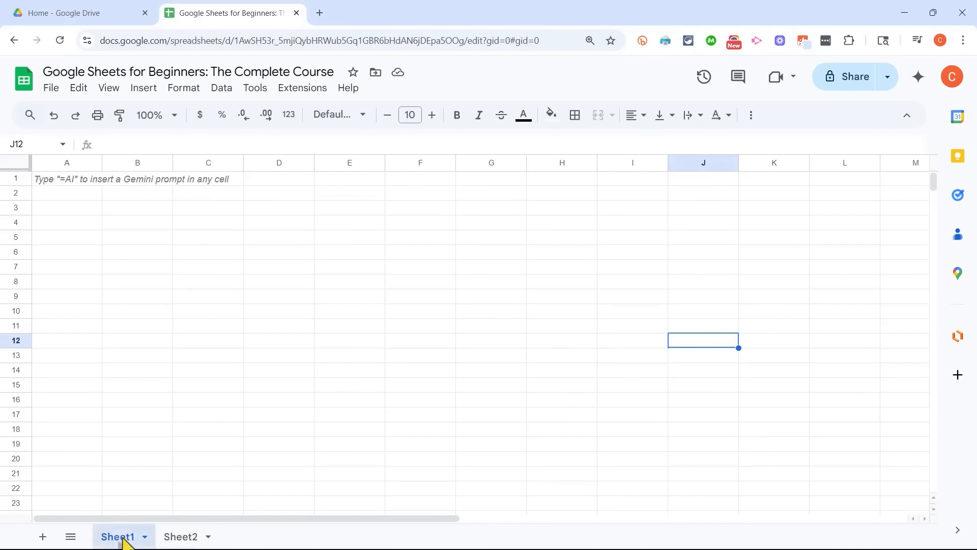
click(167, 538)
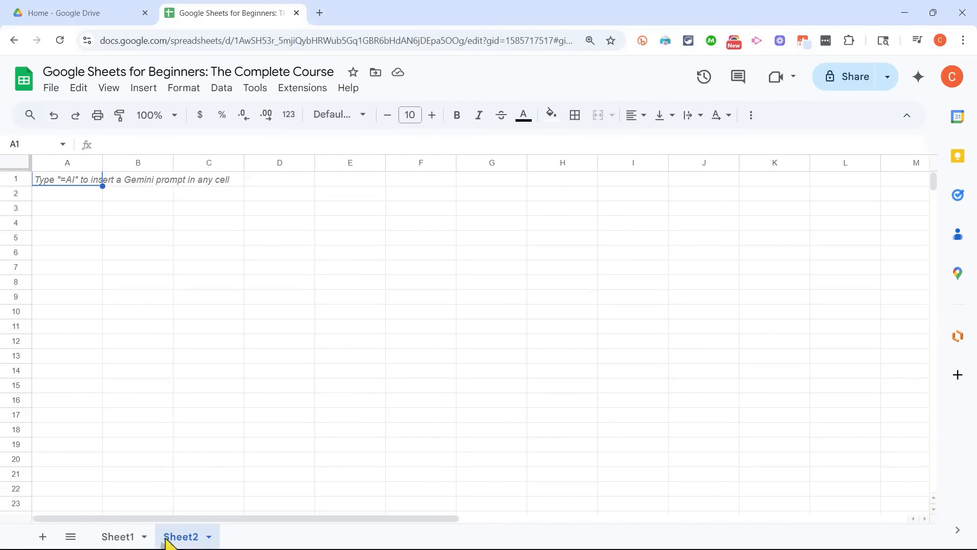
click(43, 538)
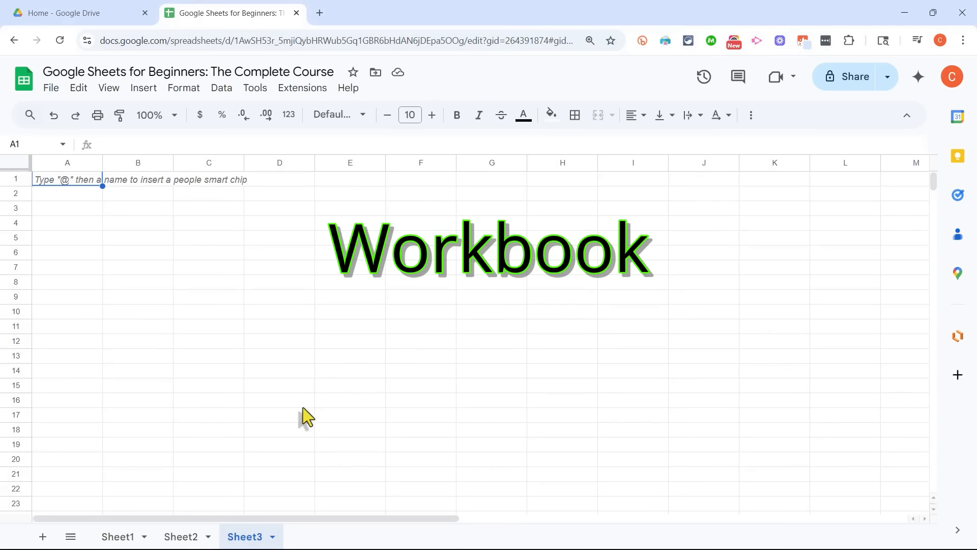
Visit Sheet1, Sheet2 and Sheet3 in turn, and go back to Sheet2
click(118, 539)
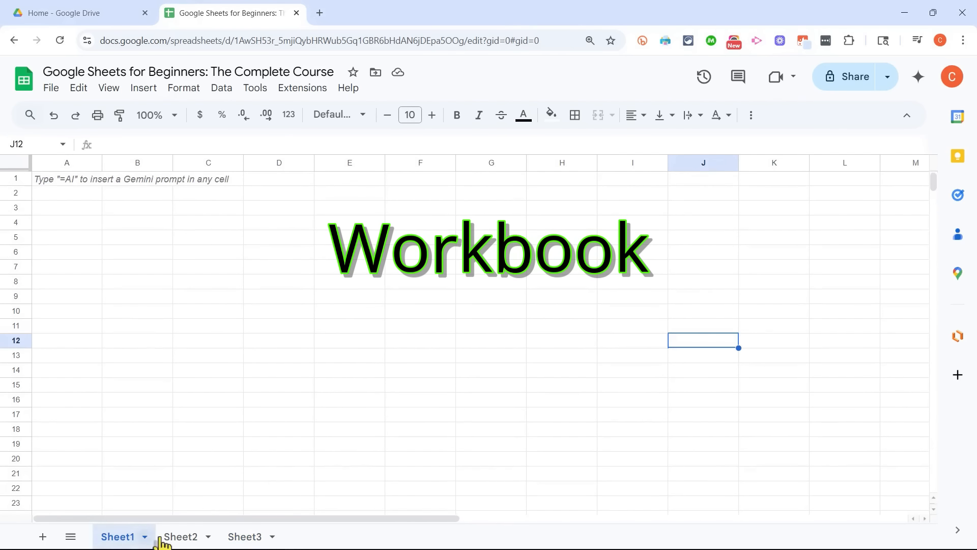
click(196, 539)
click(246, 538)
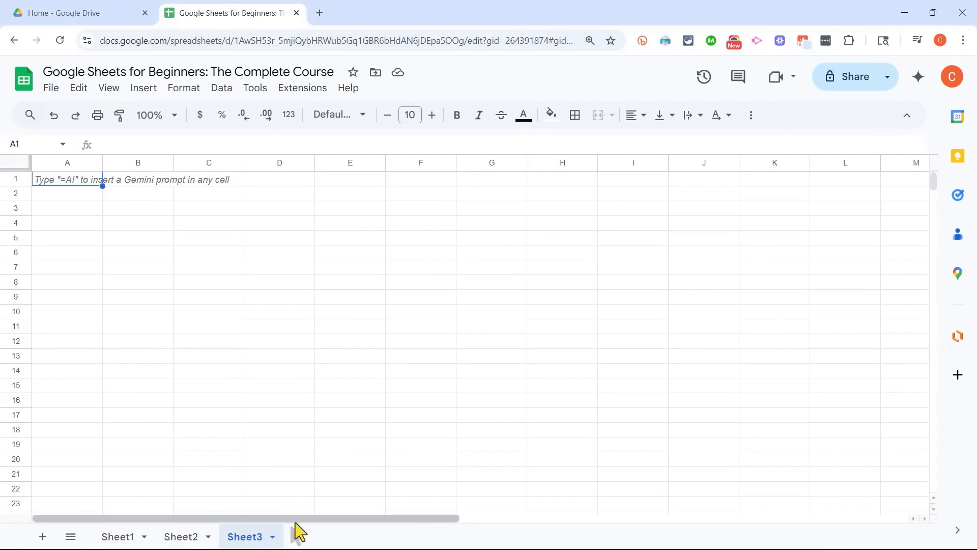
click(182, 541)
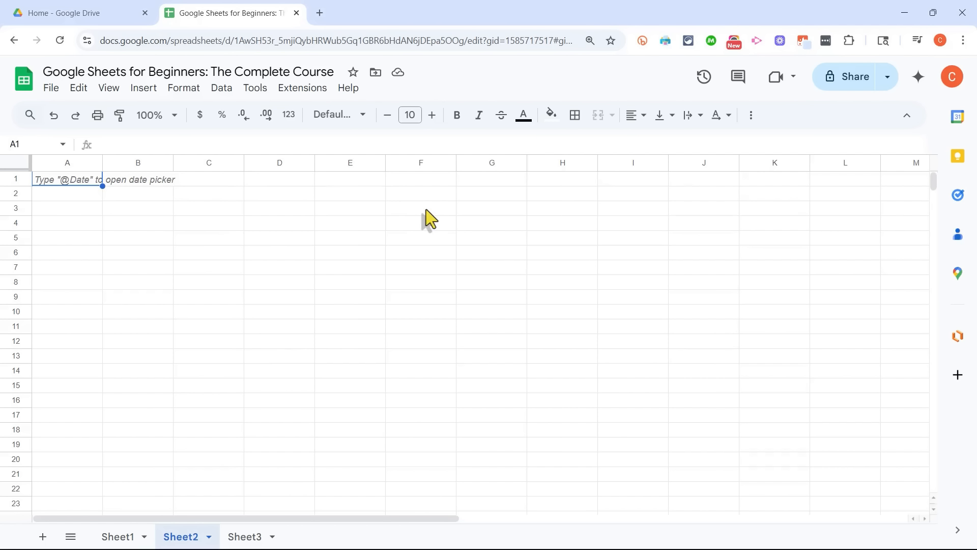
Look through the available file, edit, view, insert, format and extension commands without running any of them
click(53, 88)
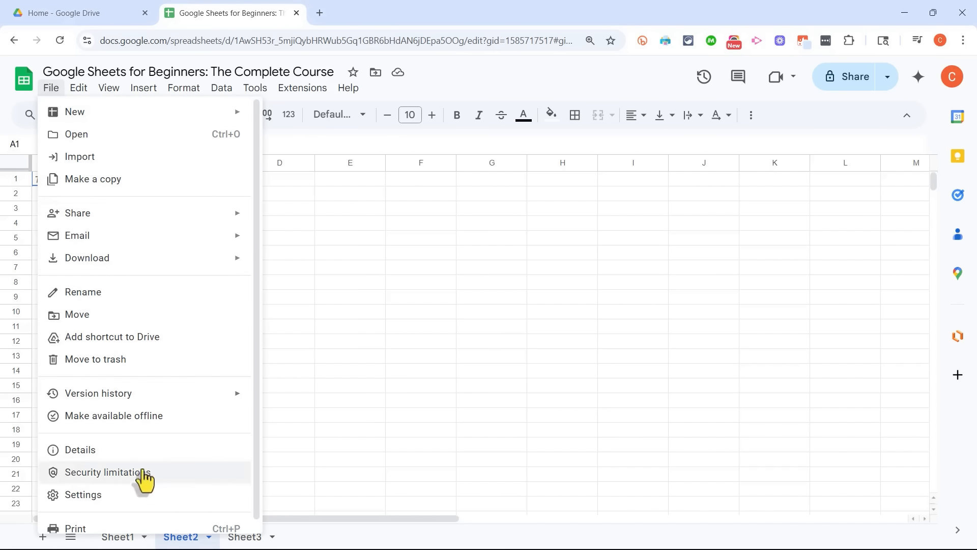
click(79, 88)
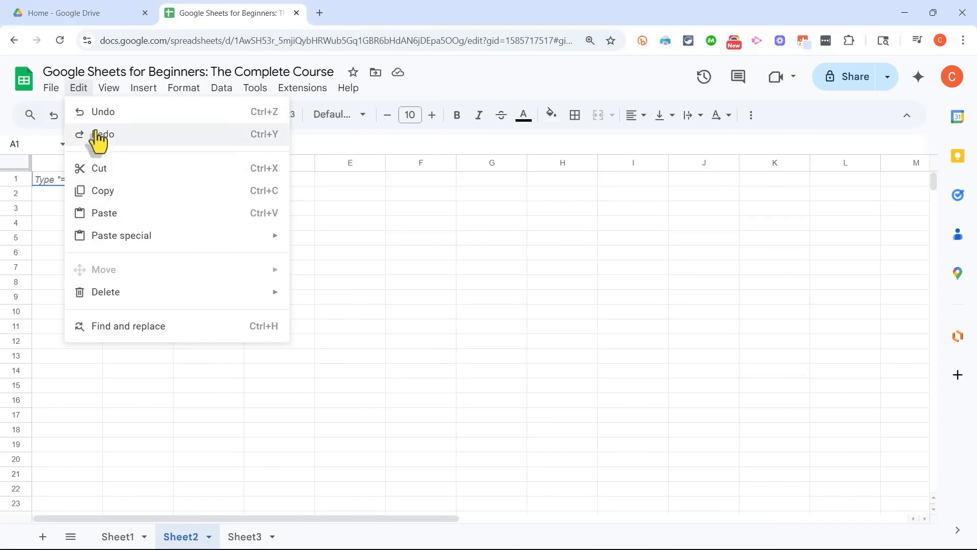
click(108, 89)
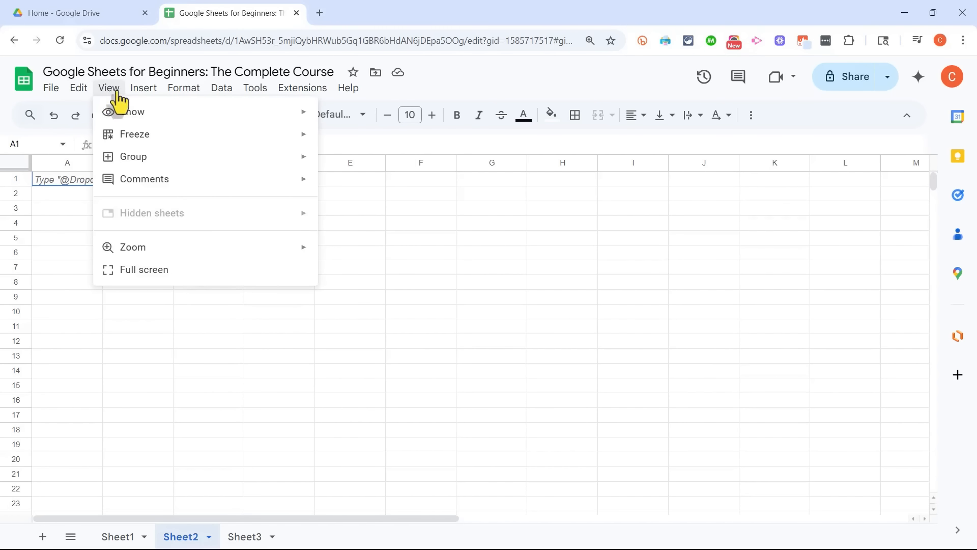
click(144, 89)
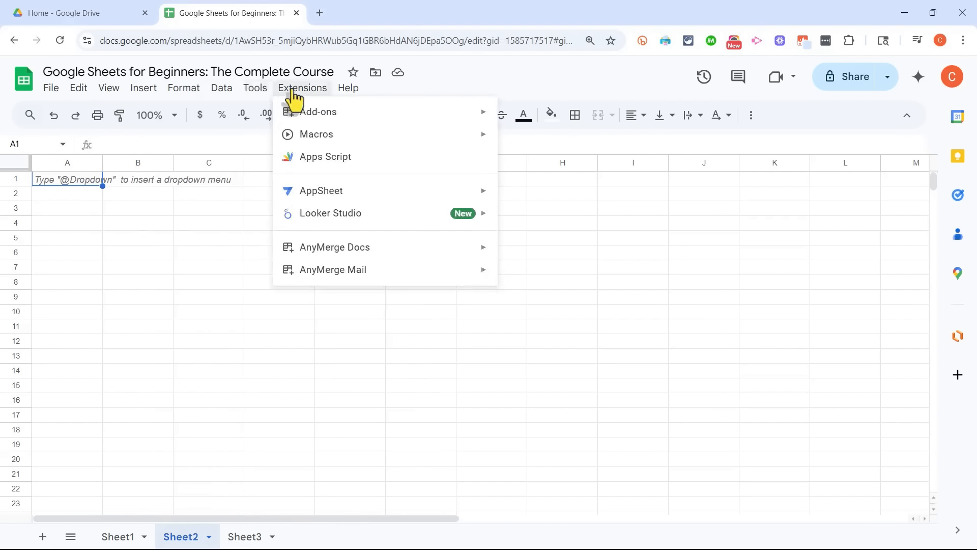
mouse_move(329, 95)
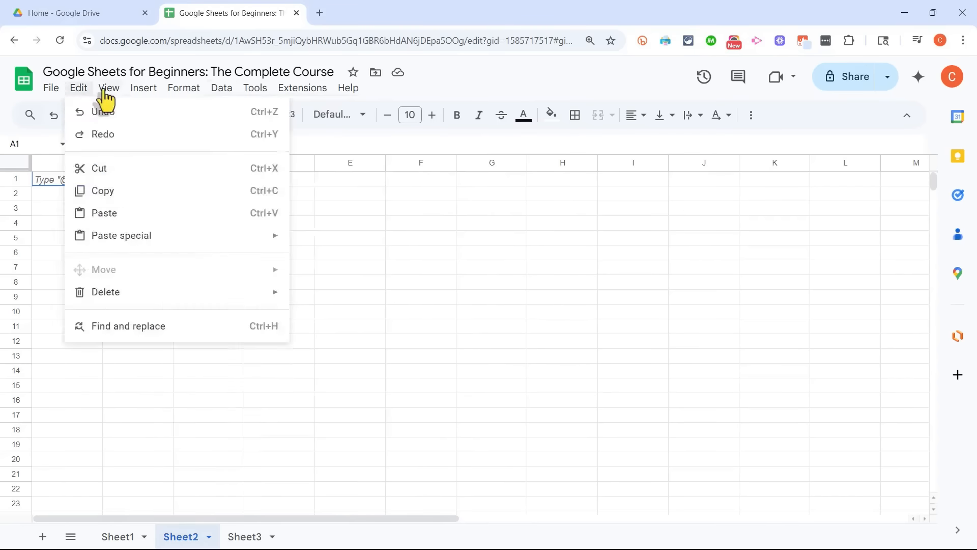
mouse_move(196, 97)
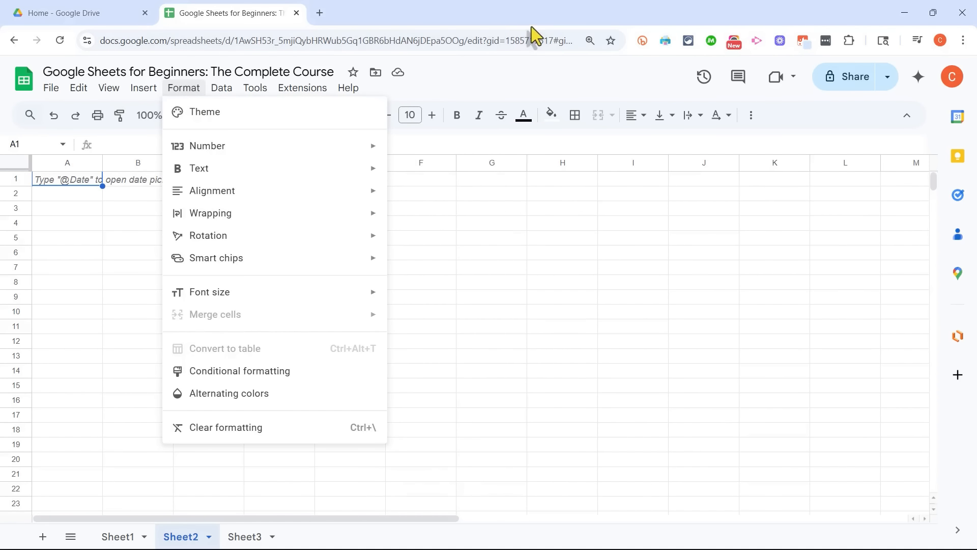
click(490, 76)
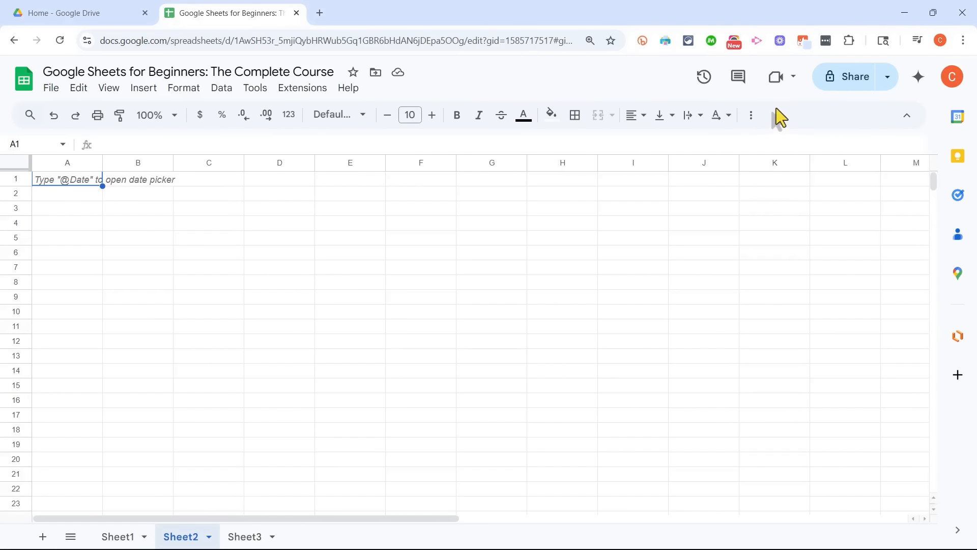
Examine the spreadsheet's sharing settings and the options for joining or starting a meeting, leaving both unchanged
click(857, 81)
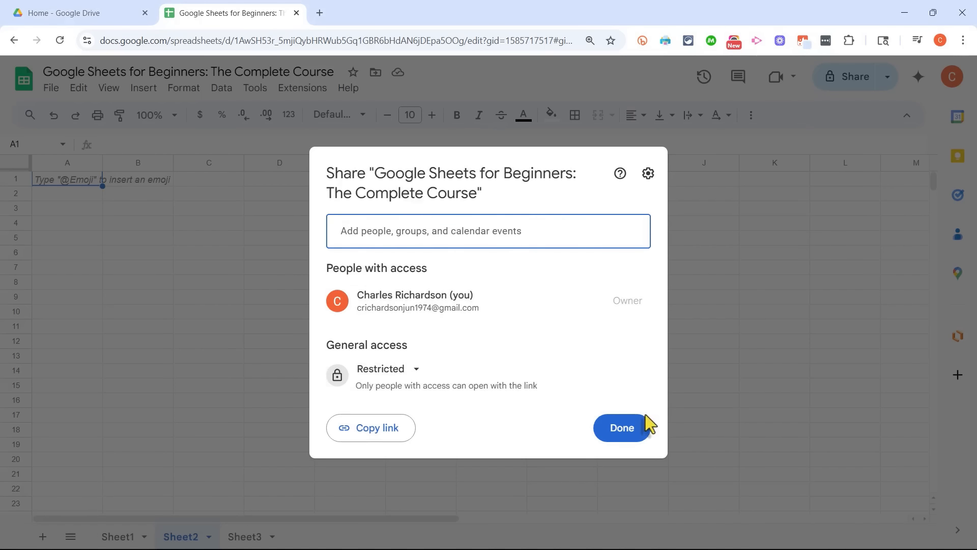
click(606, 427)
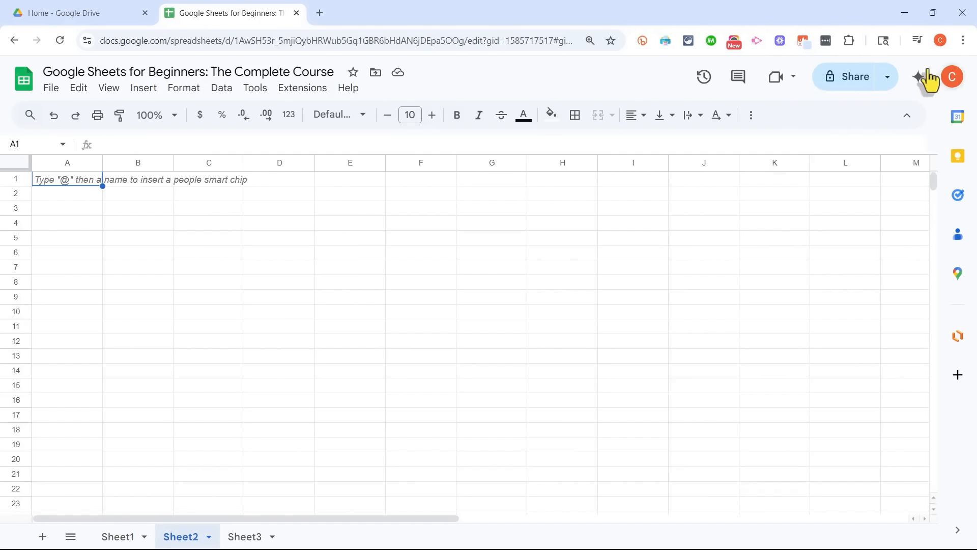
click(794, 78)
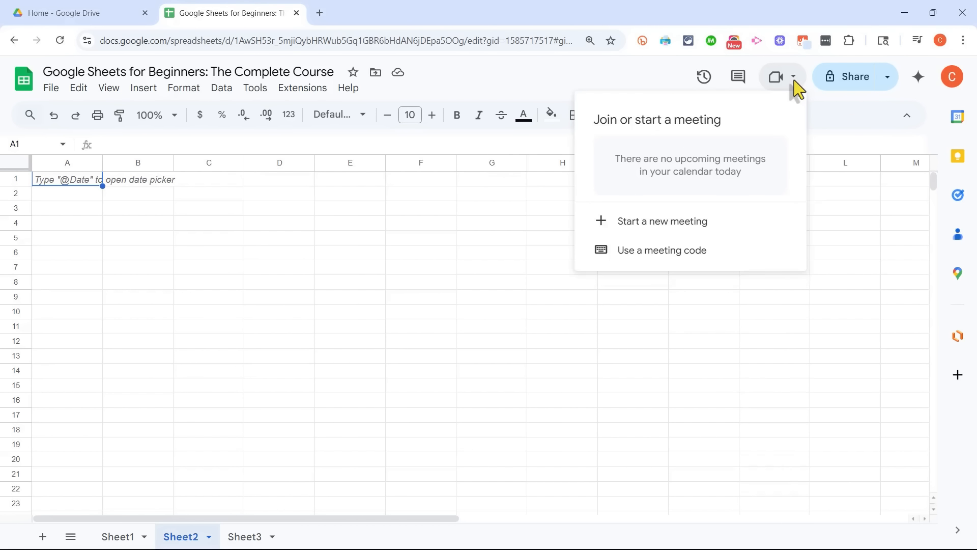
click(795, 81)
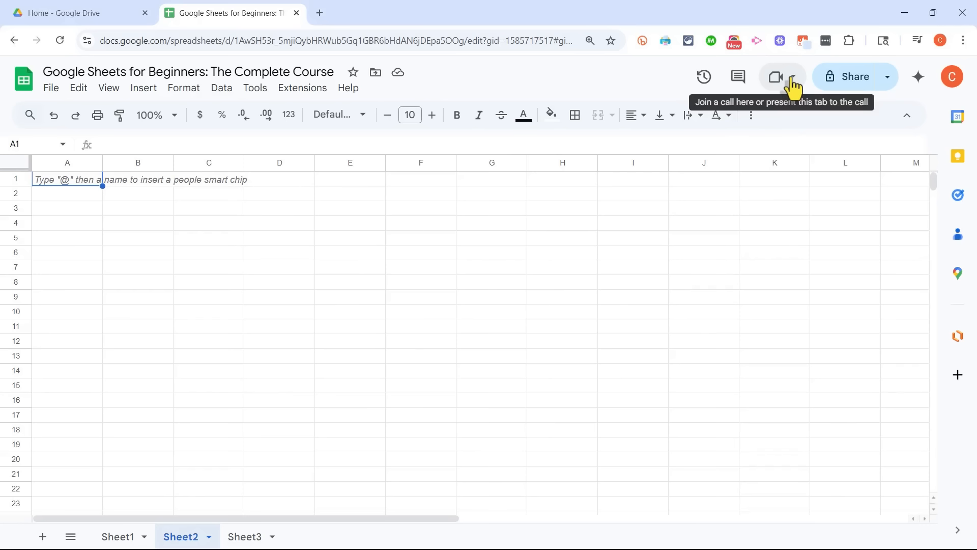
Examine the spreadsheet's comments and its version history, and return to the sheet
click(739, 77)
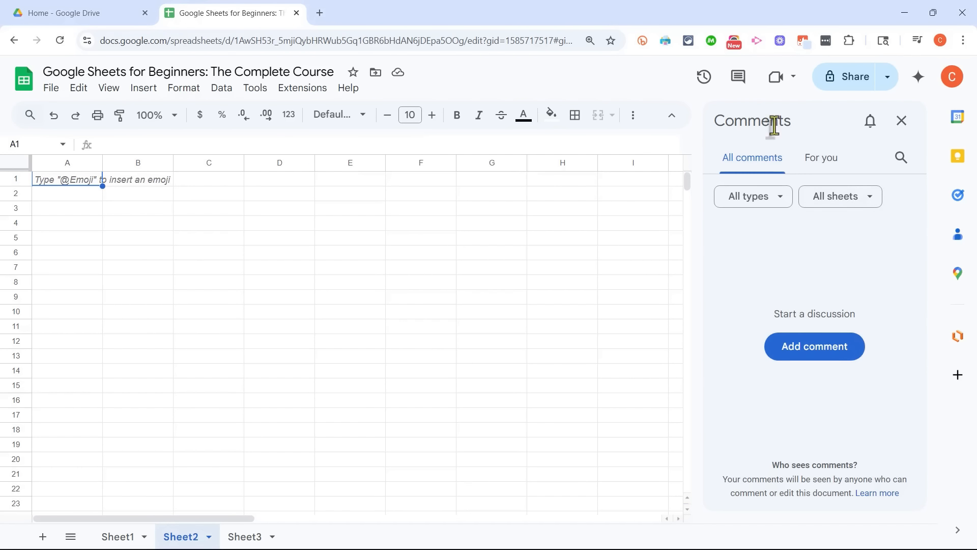
click(739, 77)
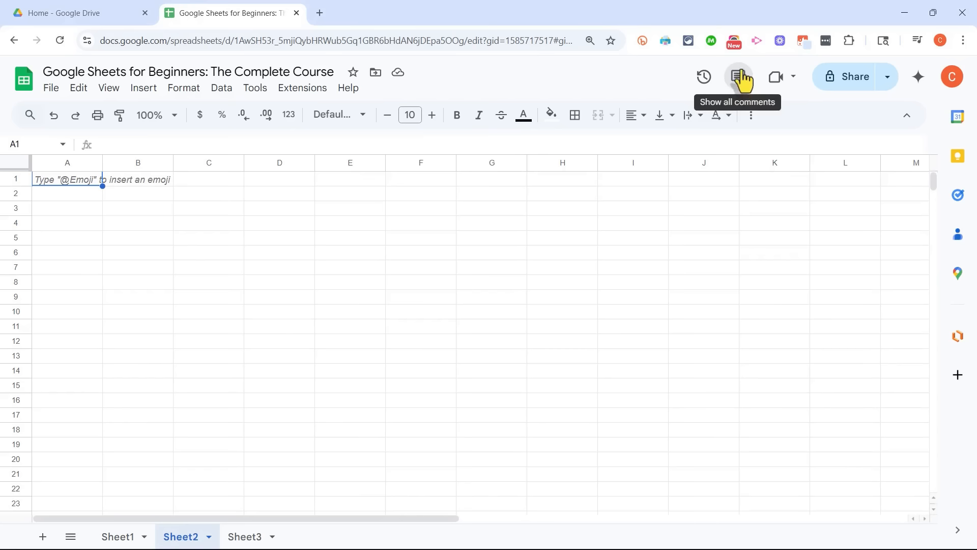
click(705, 79)
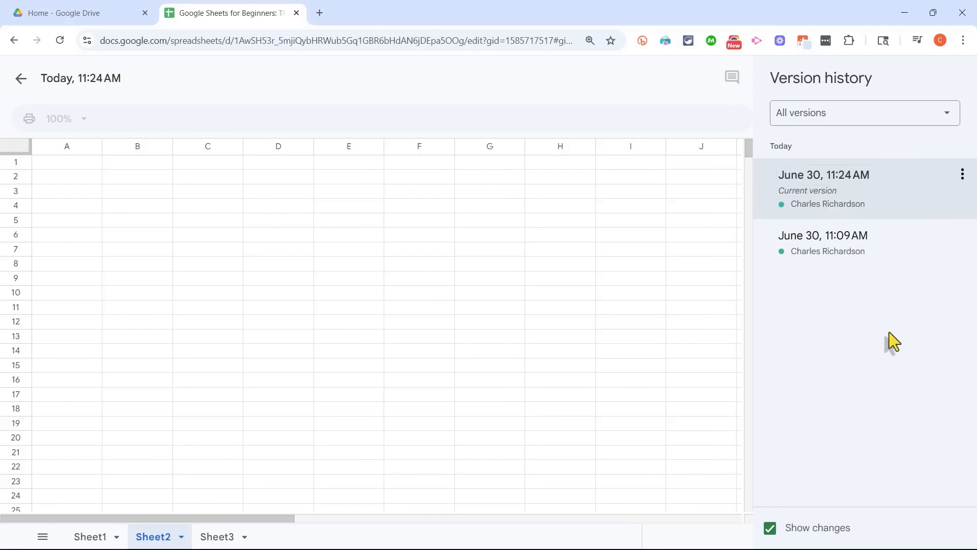
click(20, 78)
Enter the sample text "asdf" in cells D4, D6 and E8 of Sheet2
click(303, 224)
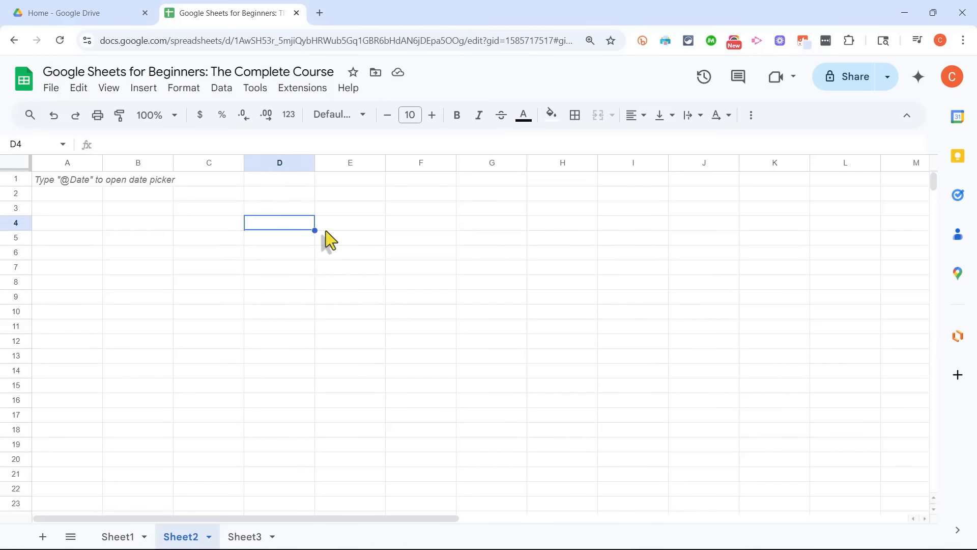
text(asdf)
click(304, 257)
text(asdf)
click(377, 283)
text(asdf)
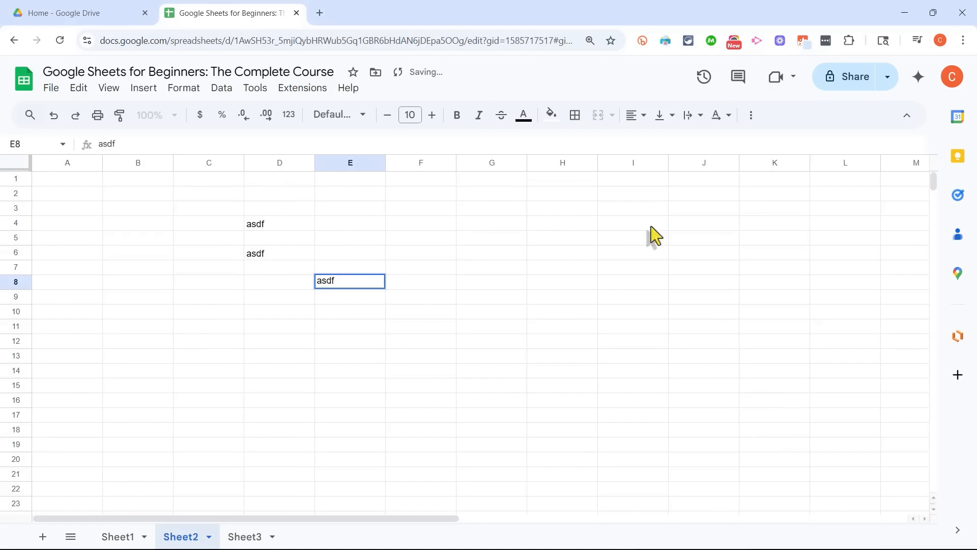
click(672, 224)
Compare the current version in the version history with the June 30, 11:09 AM version, and return without restoring it
click(704, 76)
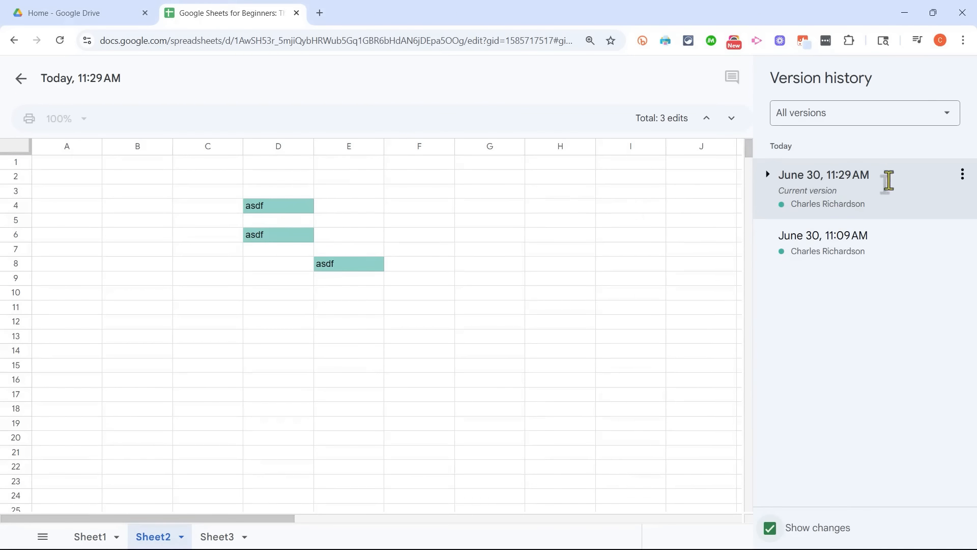
click(855, 253)
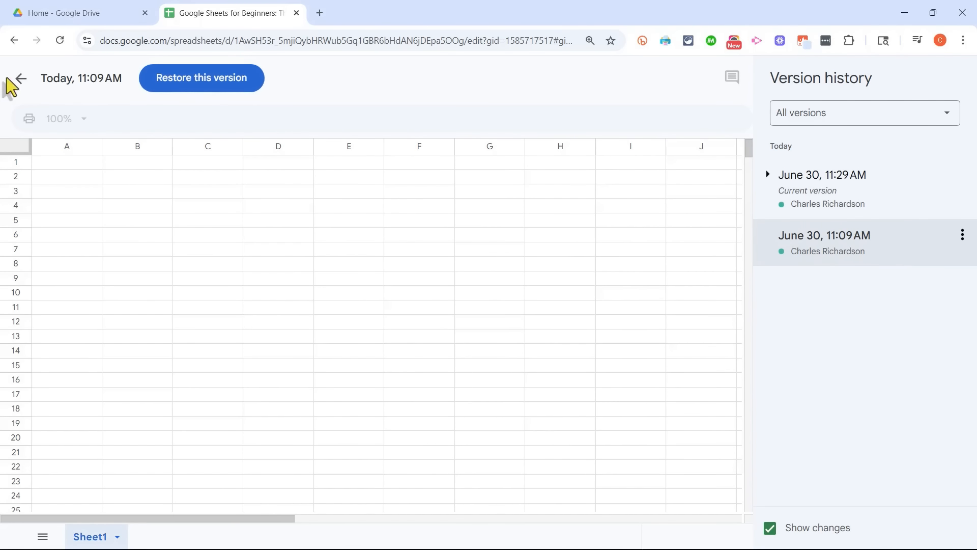
click(20, 78)
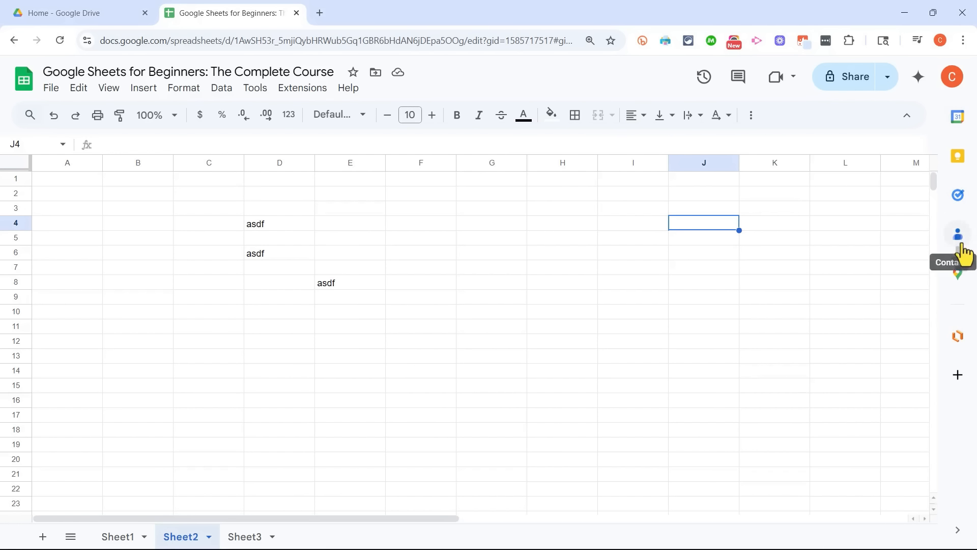
Look through the Google Keep notes beside the sheet and close them again
click(962, 168)
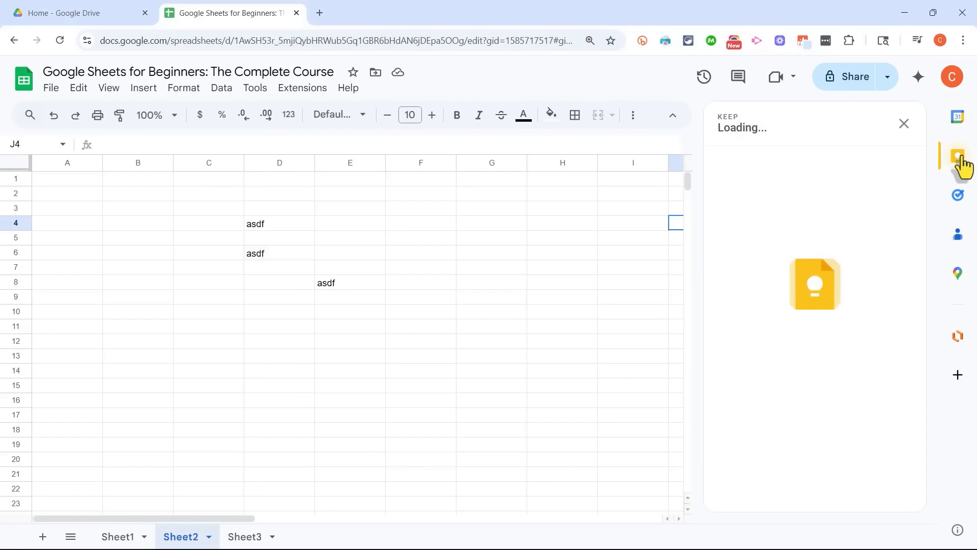
drag(922, 275, 938, 447)
drag(922, 395, 909, 131)
click(909, 123)
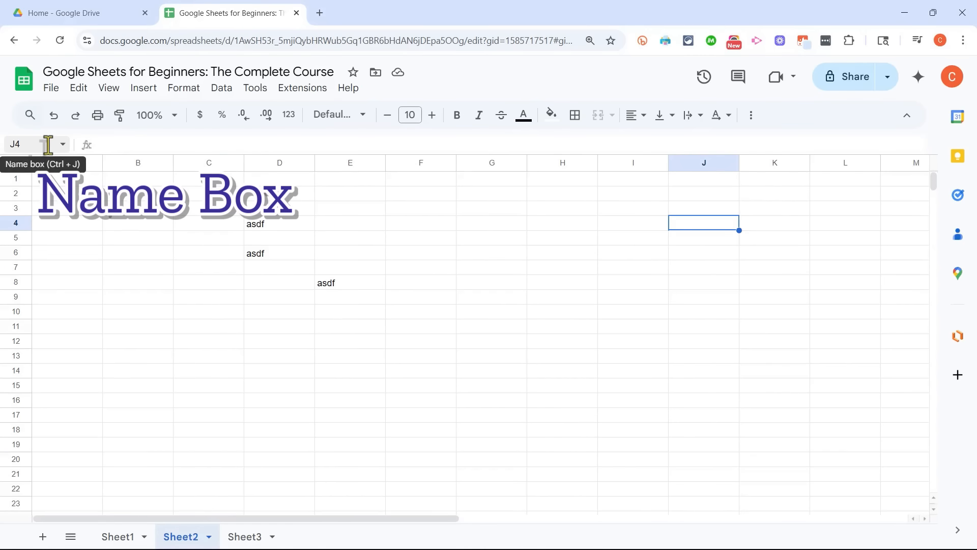
Select cell B3, cell H10 and a block of cells spanning columns F to J to compare their references
click(125, 211)
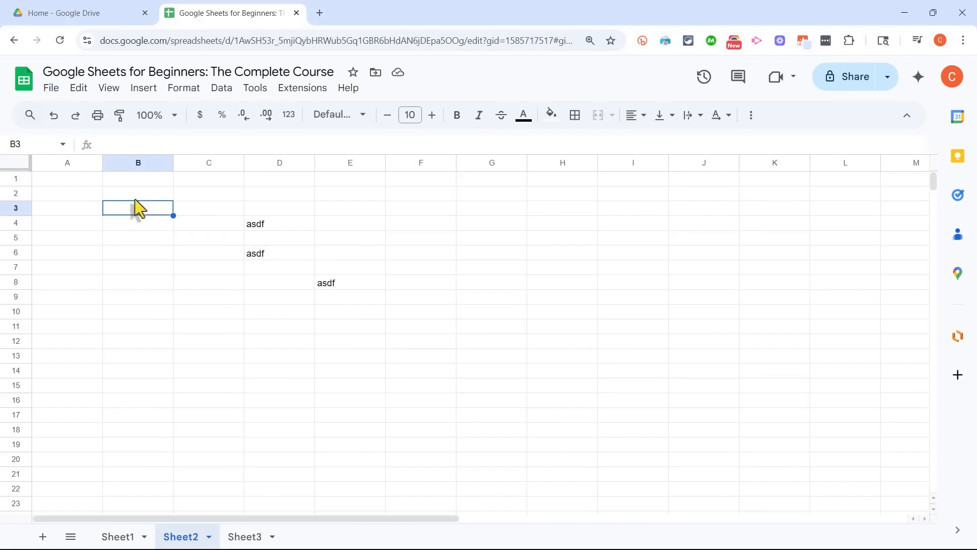
click(555, 312)
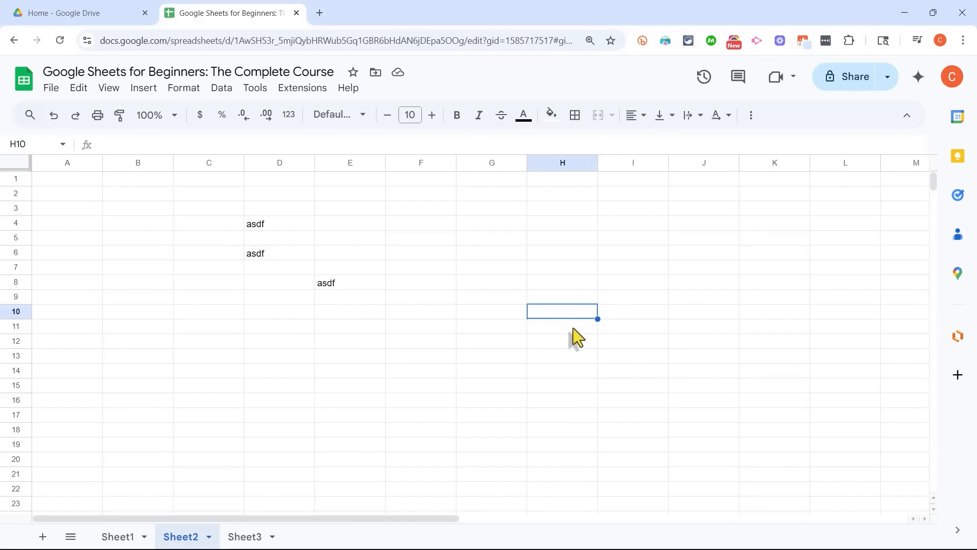
drag(417, 205, 690, 389)
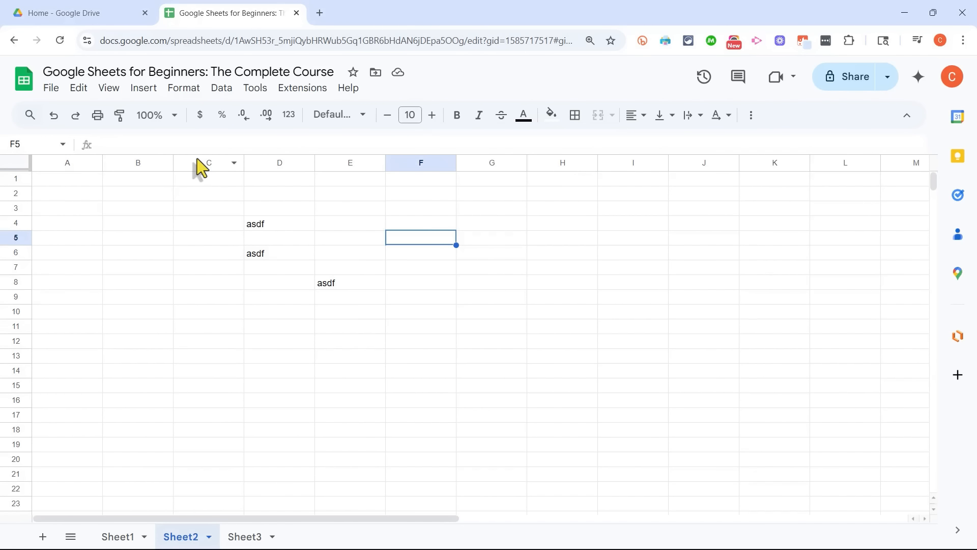
Check the formula bar for the empty cell F5, the filled cell E8 and the empty cell E10
click(128, 145)
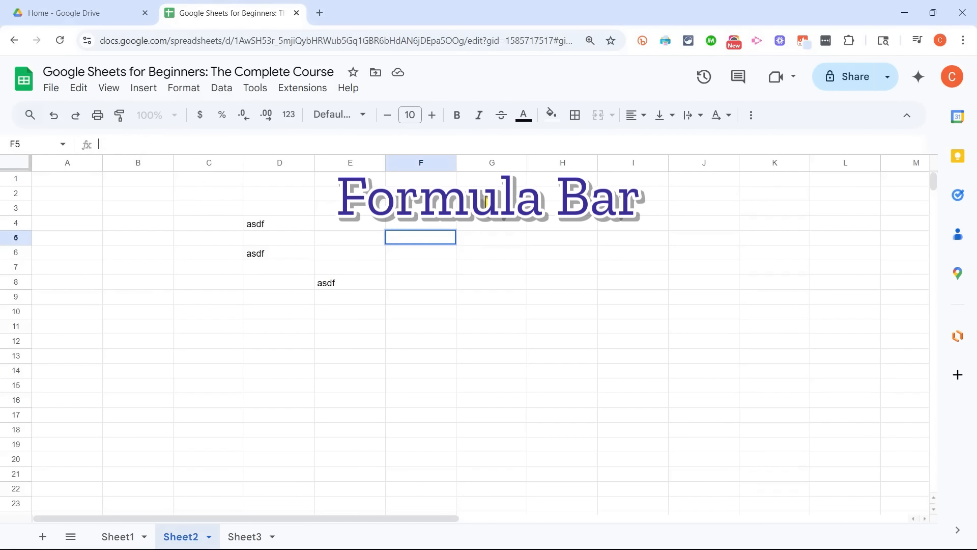
click(490, 195)
click(337, 288)
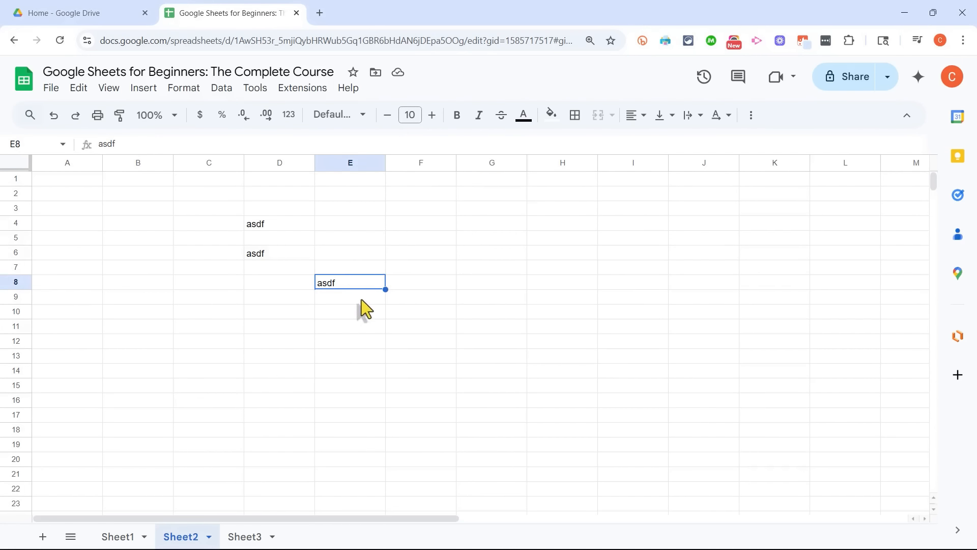
click(350, 311)
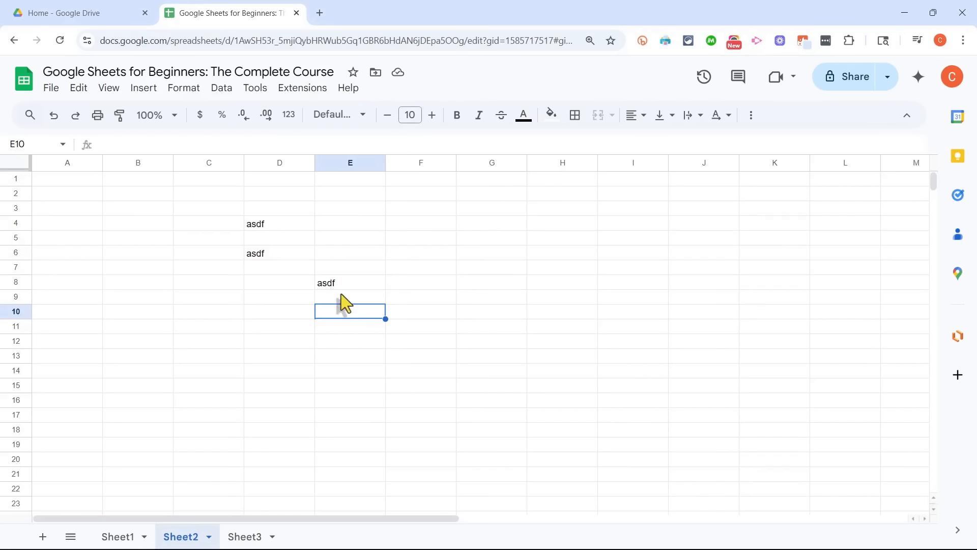
click(340, 286)
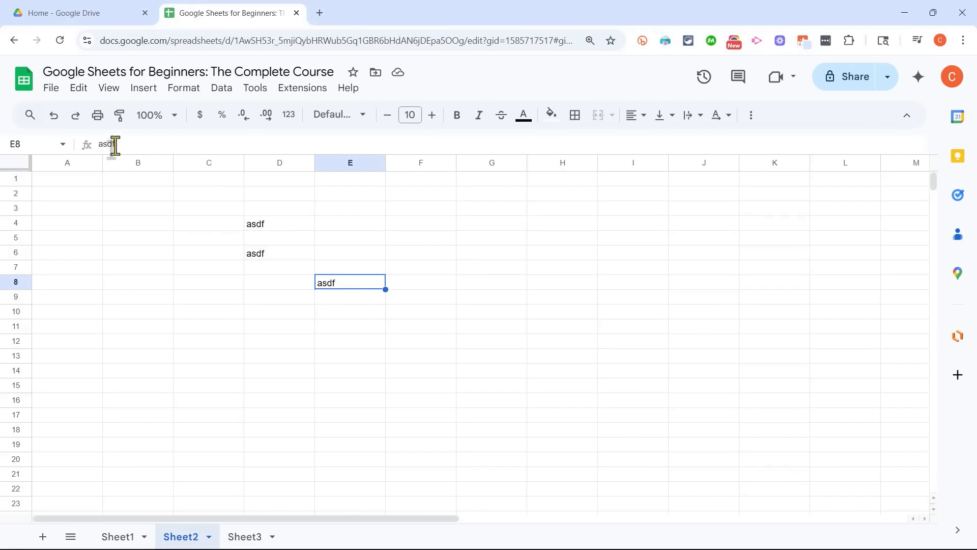
Clear the sample text from the cell range C3:F11 on Sheet2
drag(217, 208, 421, 326)
key(Delete)
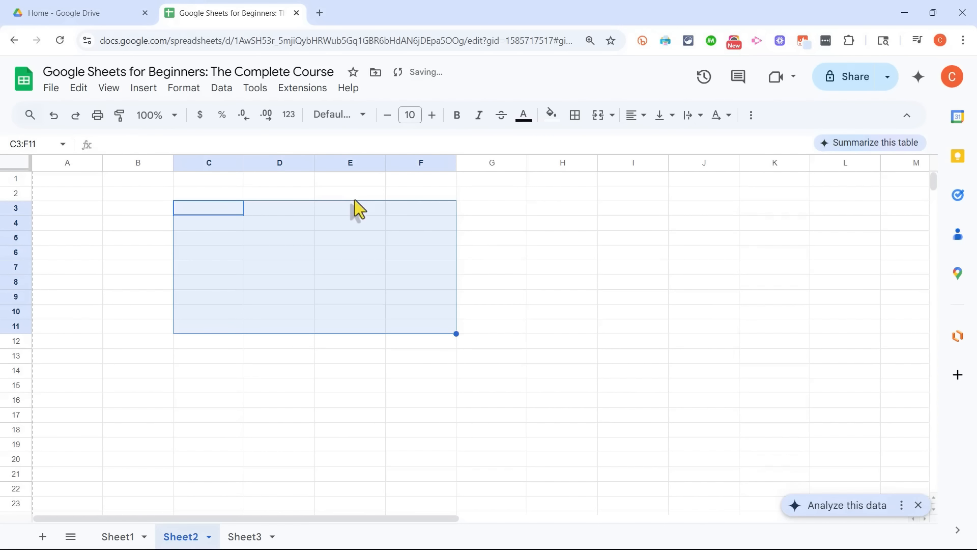
Enter the formula =sum(1+2+3+4) in cell E2 and reselect the cell to inspect its formula
click(345, 197)
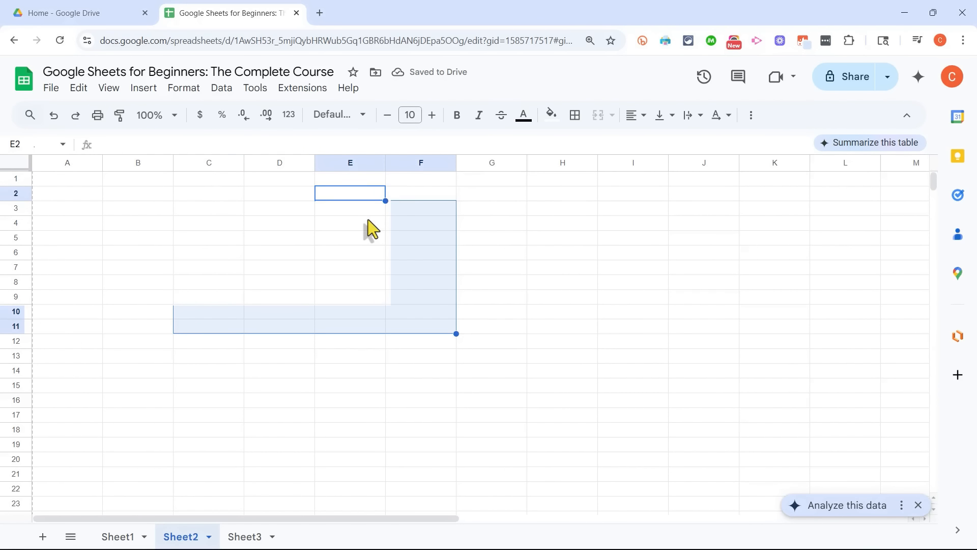
text(=)
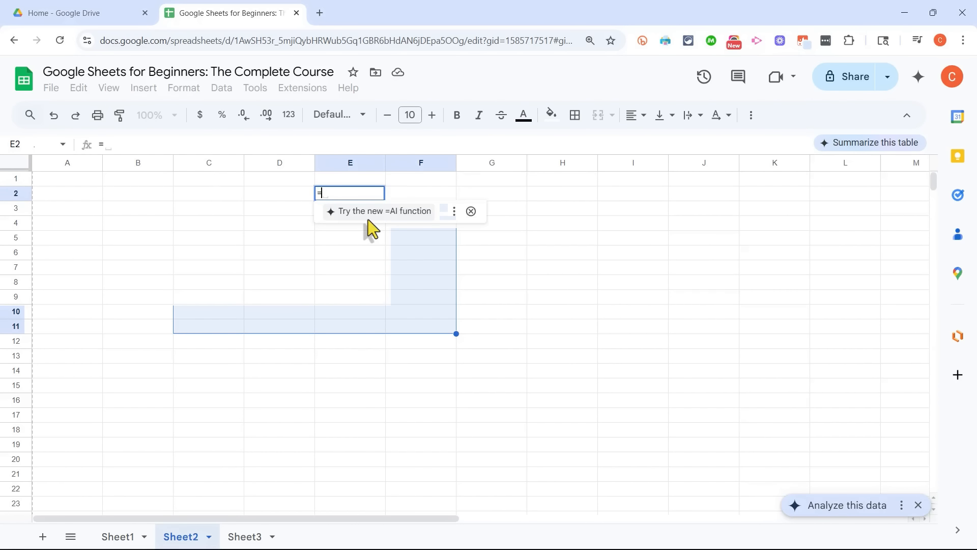
text(sum(1+2+)
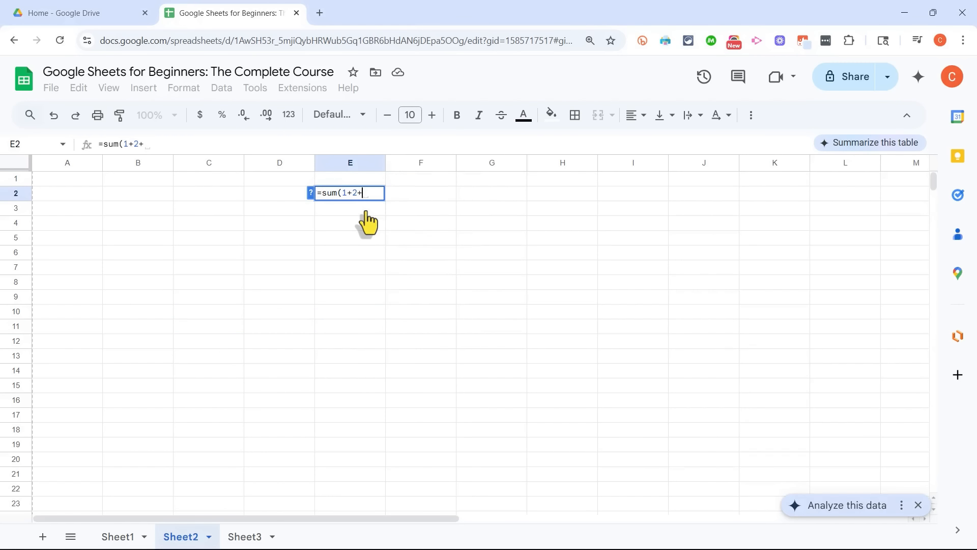
text(3+4))
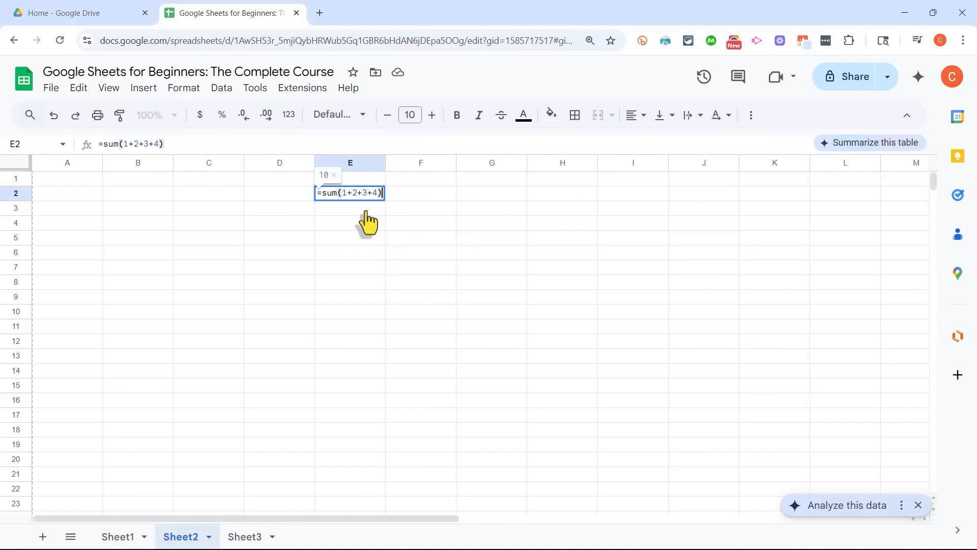
key(Return)
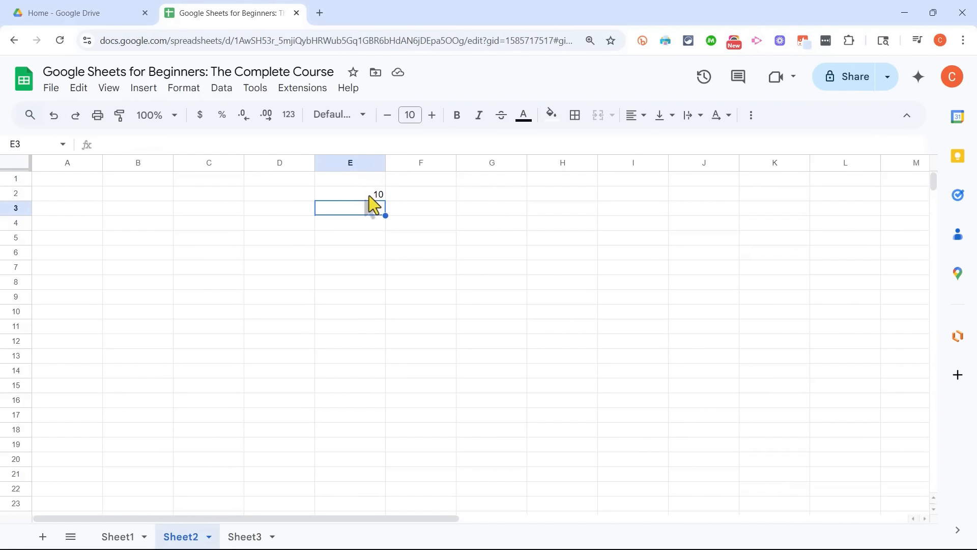
click(365, 196)
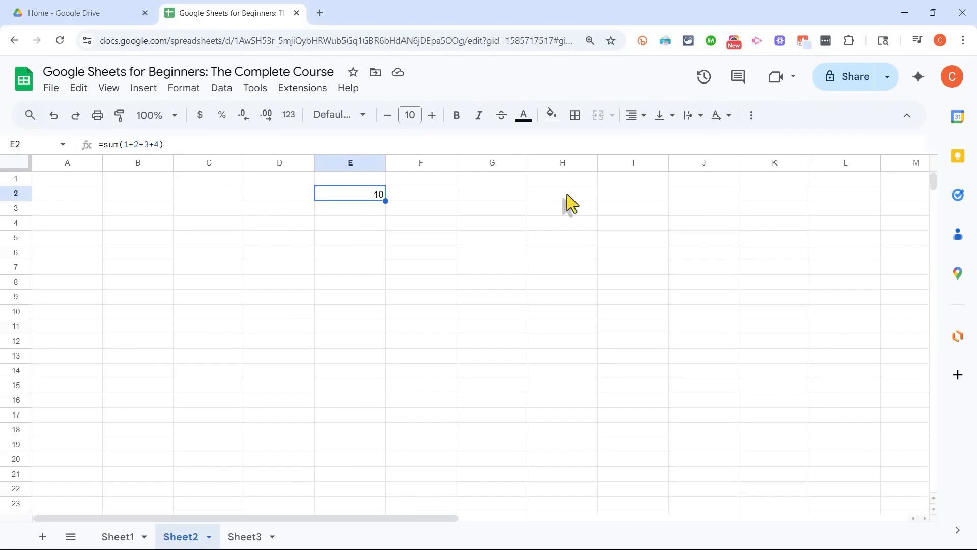
click(607, 213)
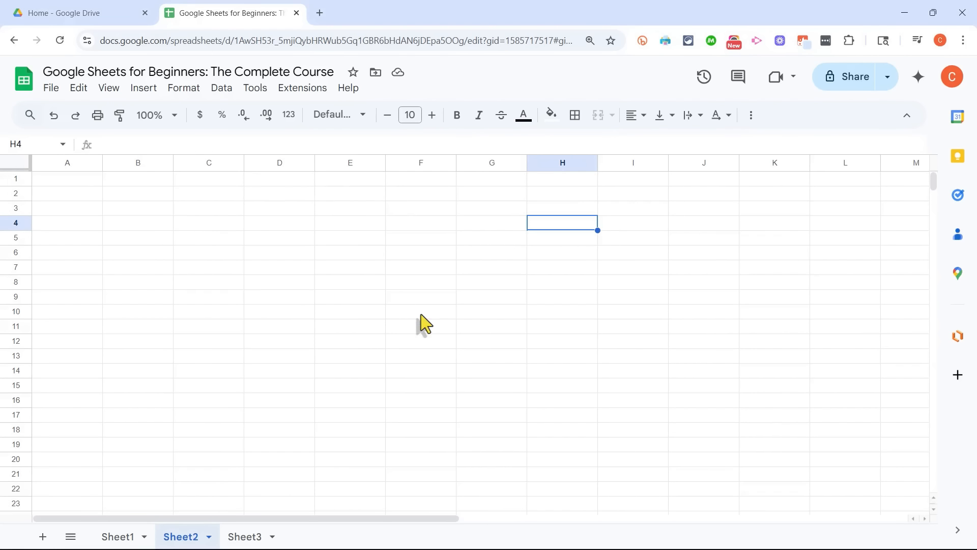
click(420, 301)
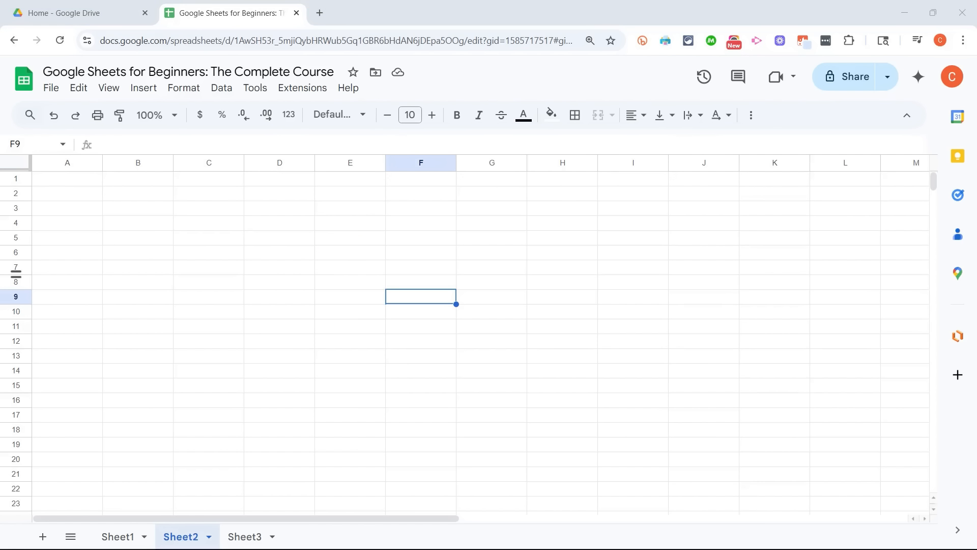
key(Up)
key(Up)
key(Up)
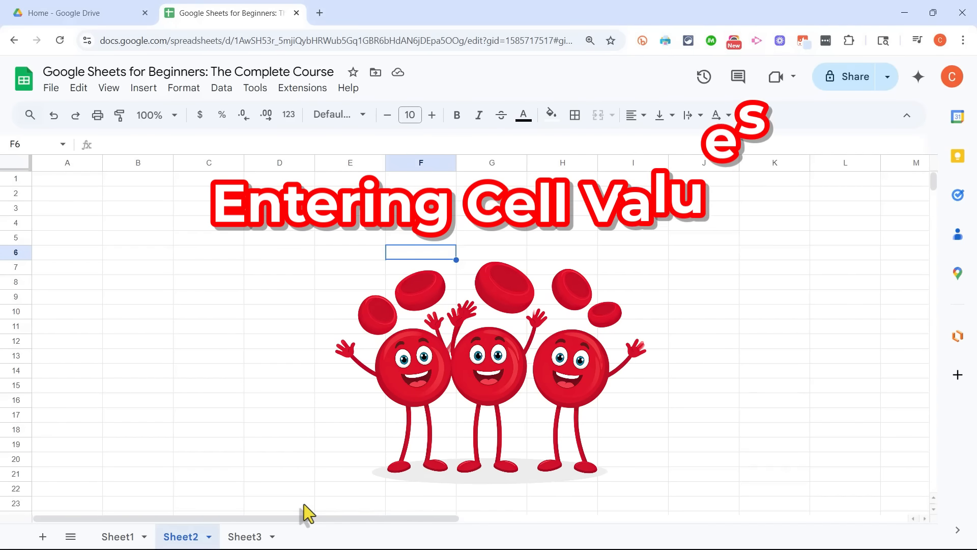
click(338, 288)
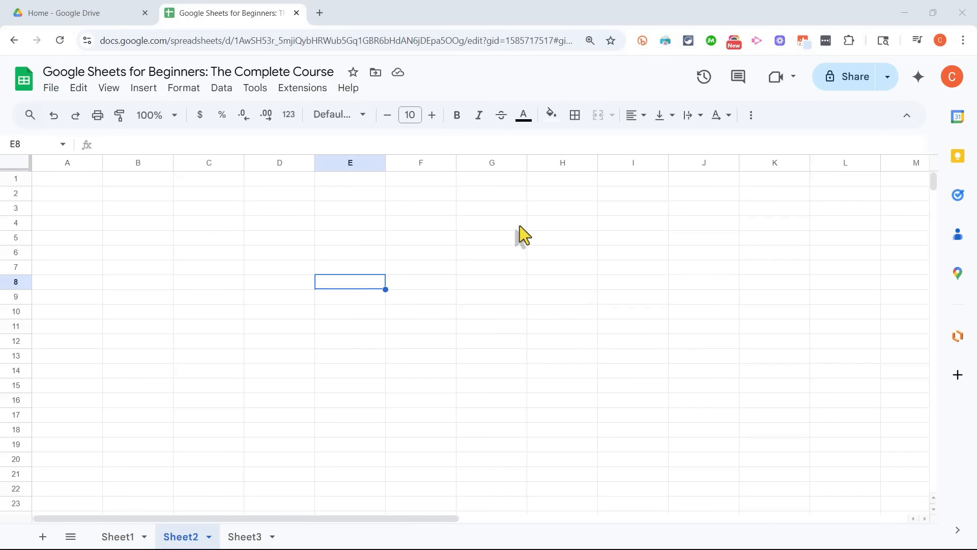
Select cells B2, C4, A1, B1 and C1 one after another to see how each becomes active
click(158, 197)
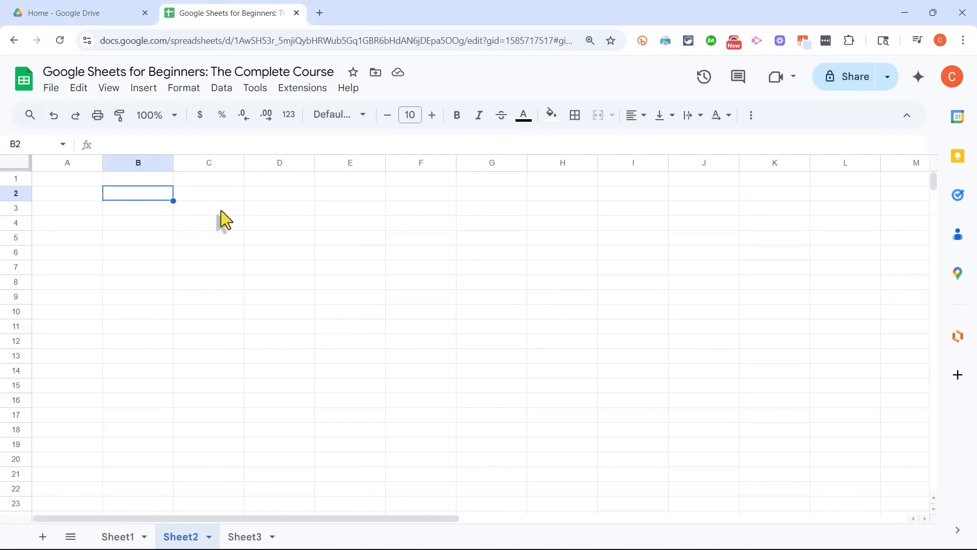
click(197, 224)
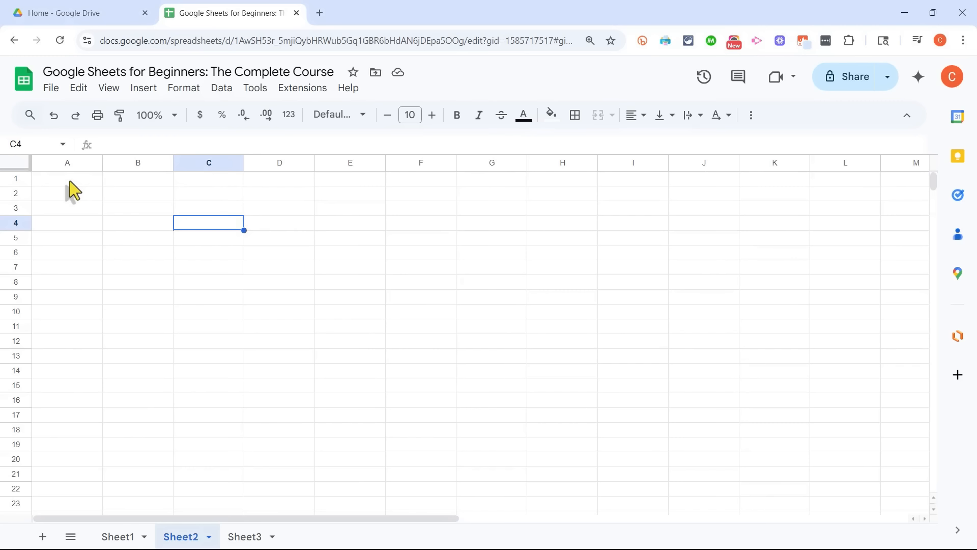
click(70, 181)
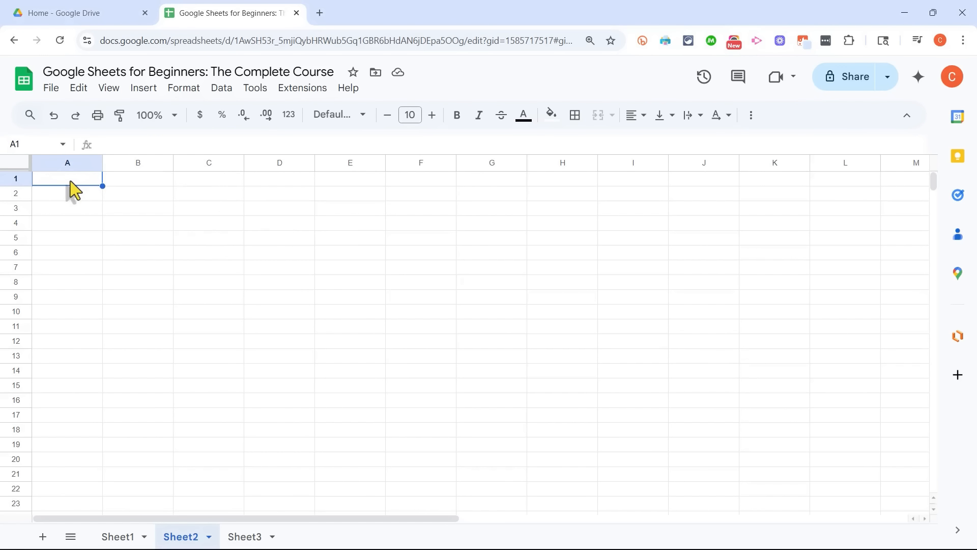
click(148, 179)
click(230, 182)
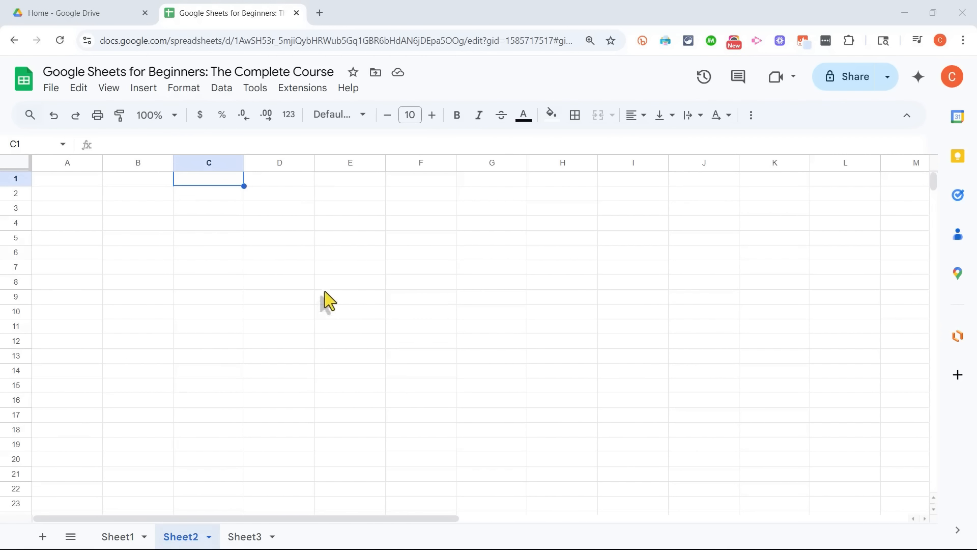
Practise selecting single cells by making B2, E8, C5, E4 and C4 active, and finish on B2
click(138, 194)
click(382, 281)
click(209, 241)
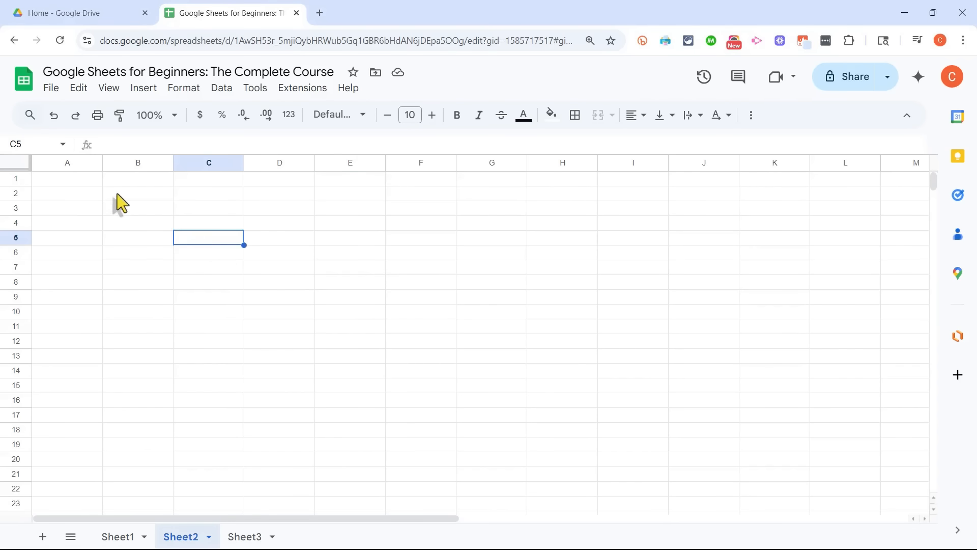
click(116, 194)
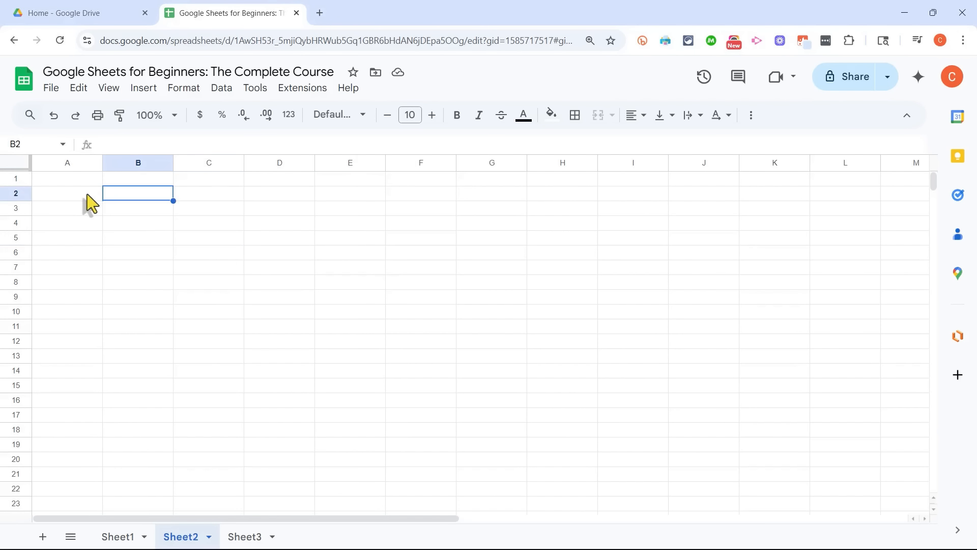
click(331, 224)
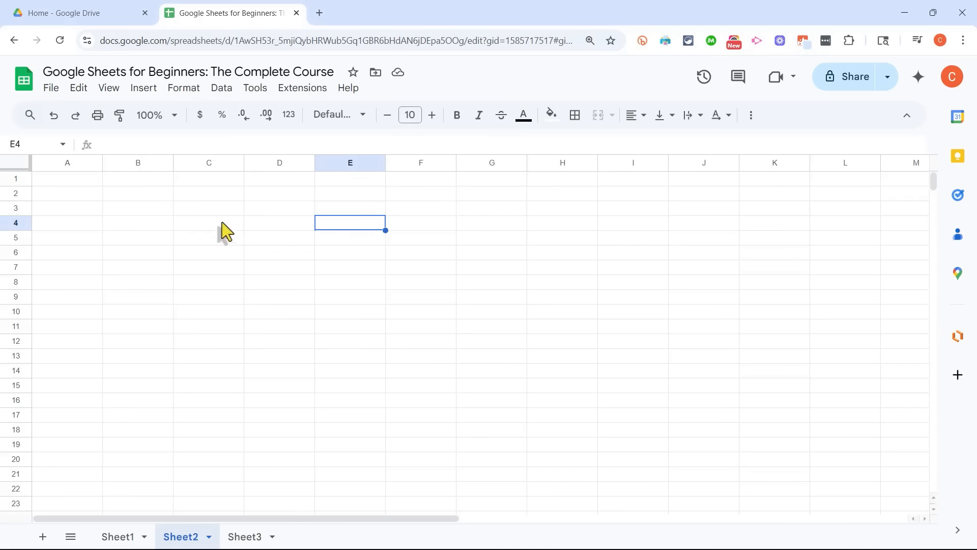
click(209, 223)
click(125, 195)
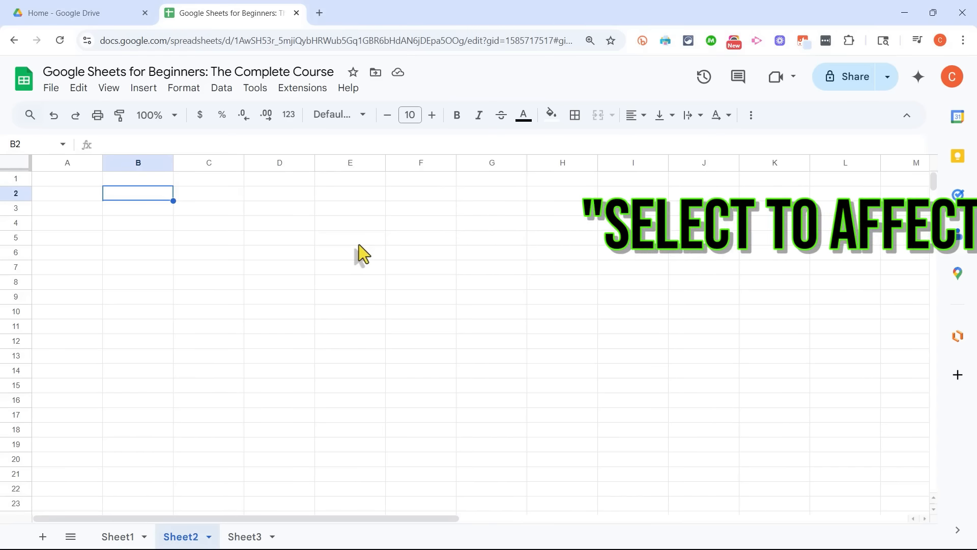
Enter the sample text "asdf" in cell D2 and clear that cell again
click(275, 203)
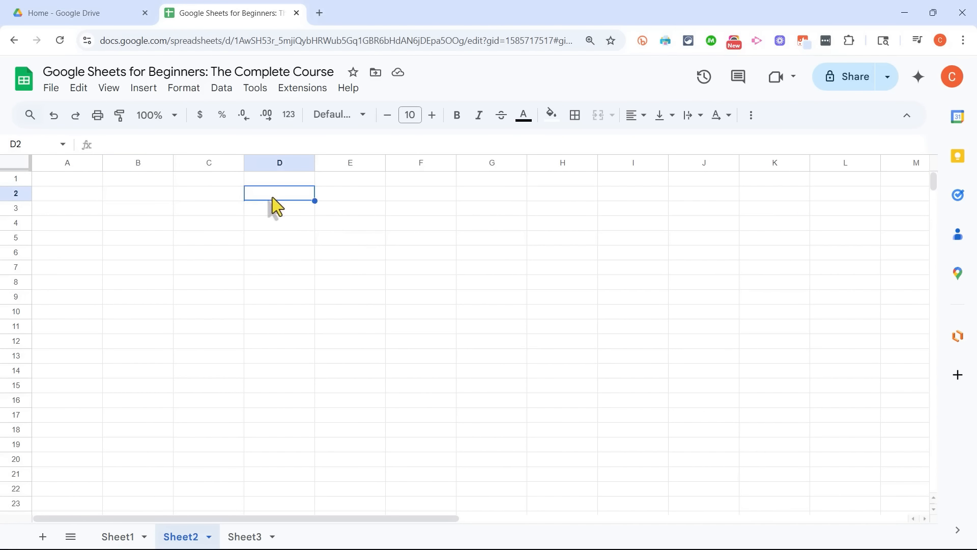
text(asdf)
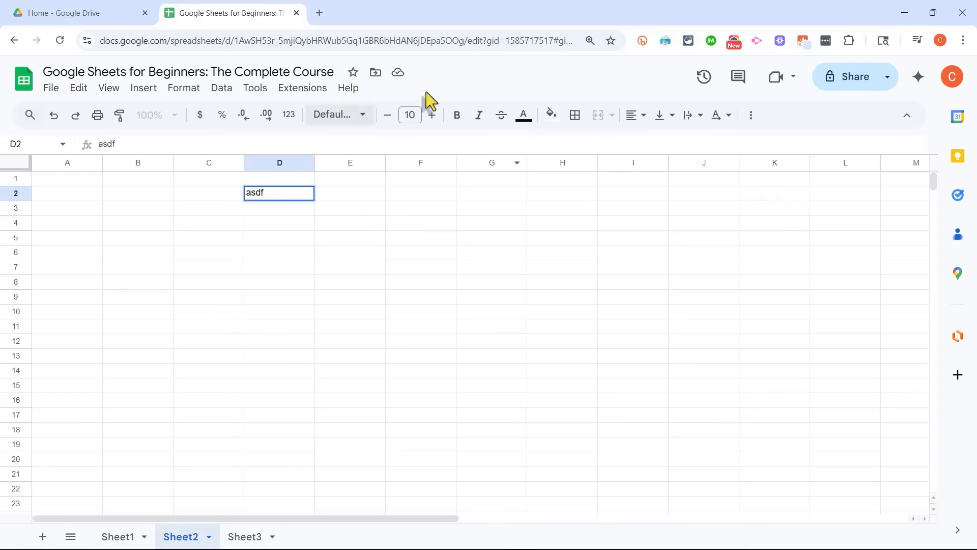
click(397, 240)
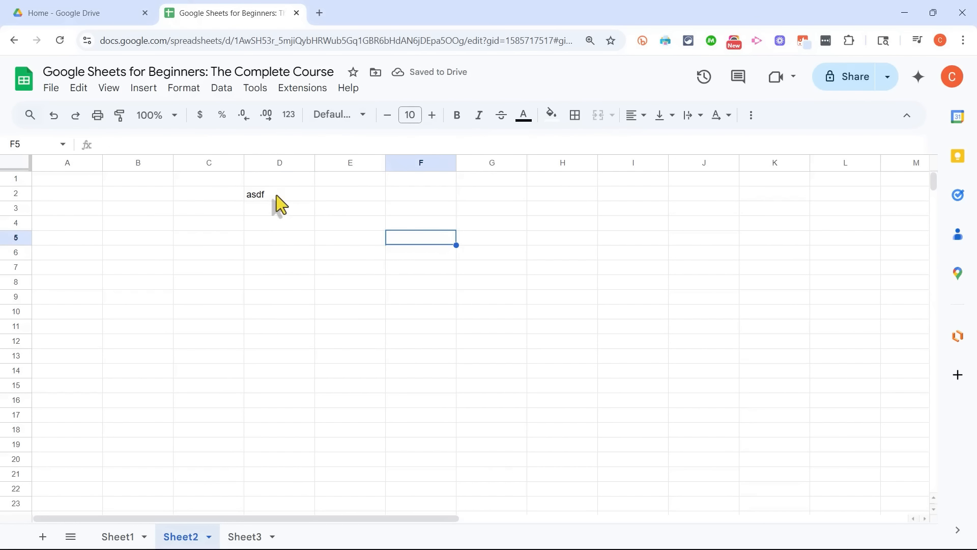
click(277, 195)
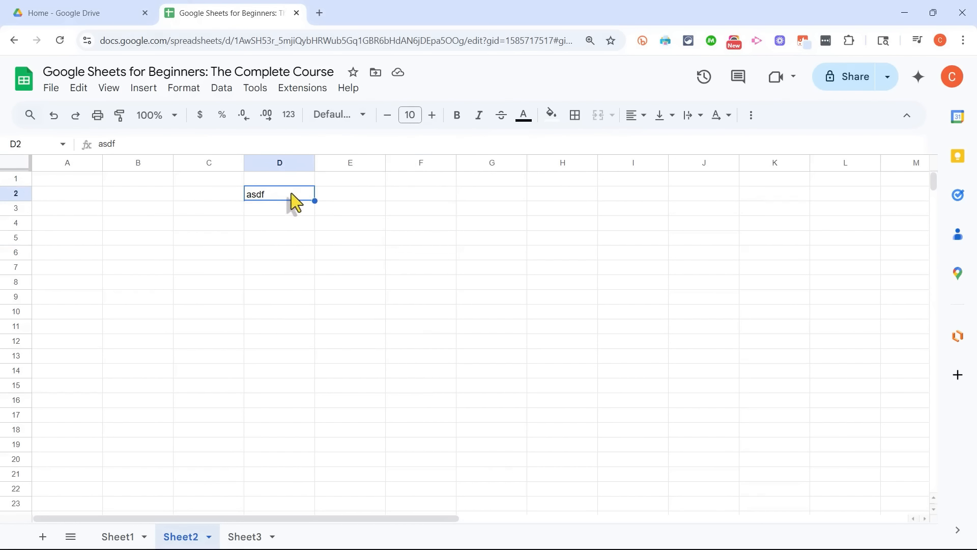
key(Delete)
click(398, 185)
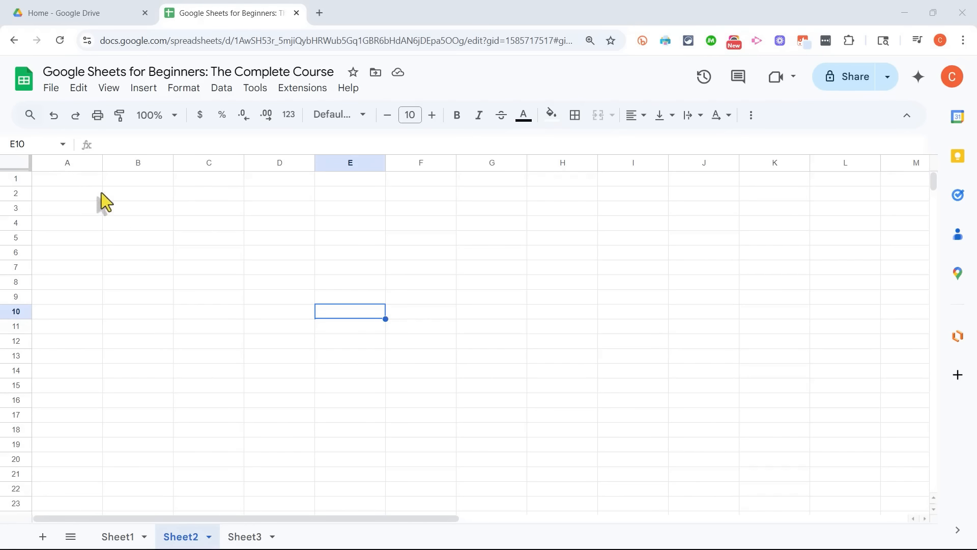
Enter the value 1001 in cell A1 and reselect the cell
click(71, 182)
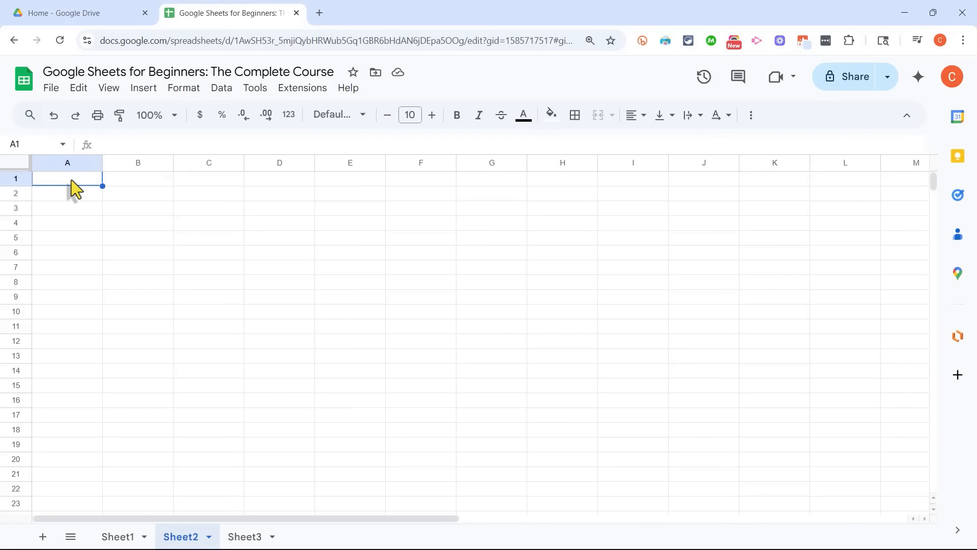
text(1001)
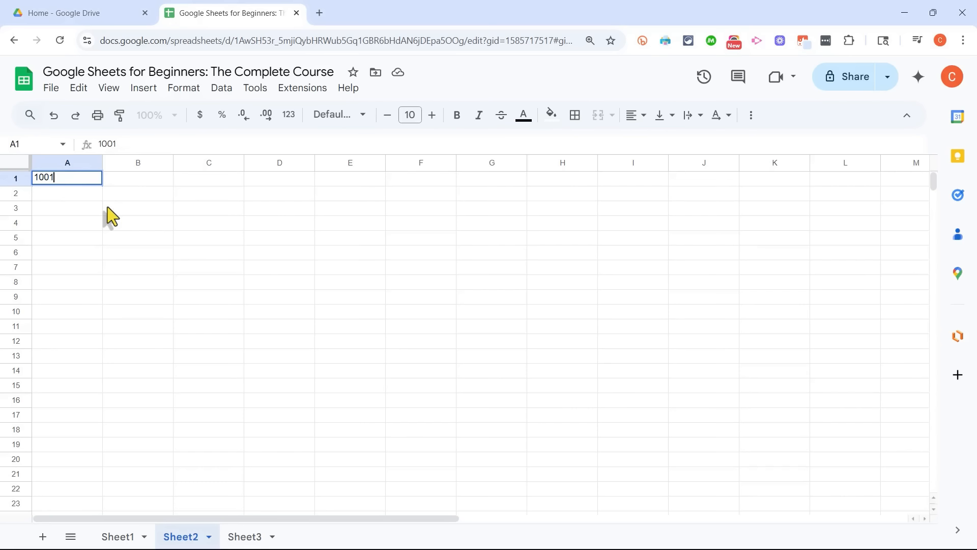
key(Return)
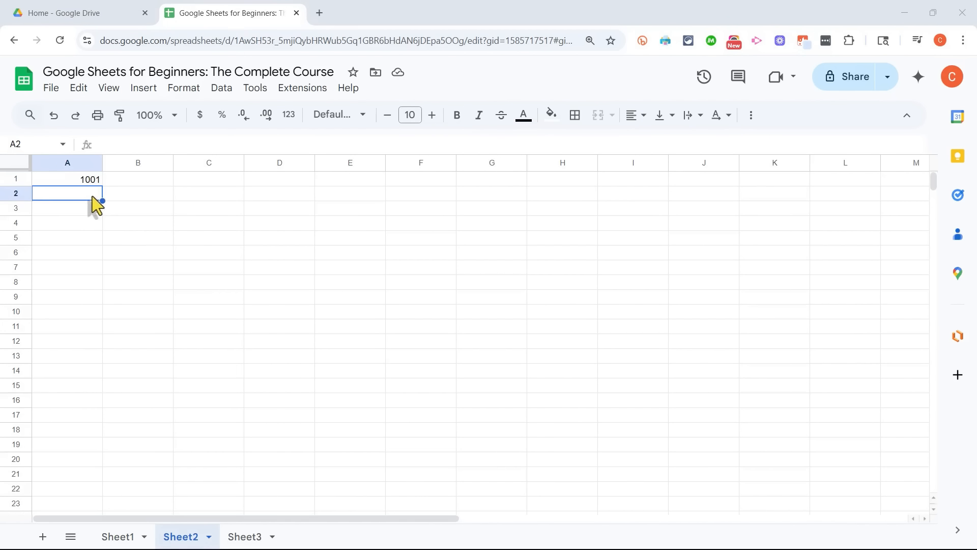
click(92, 180)
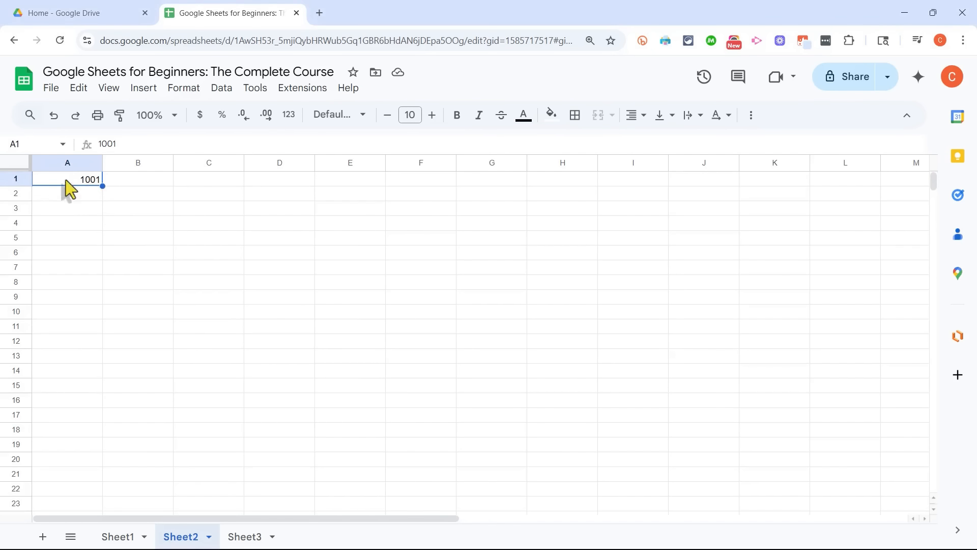
Select cells B3 and C3, and return to cell A1 to enter the value 1001 again
click(150, 209)
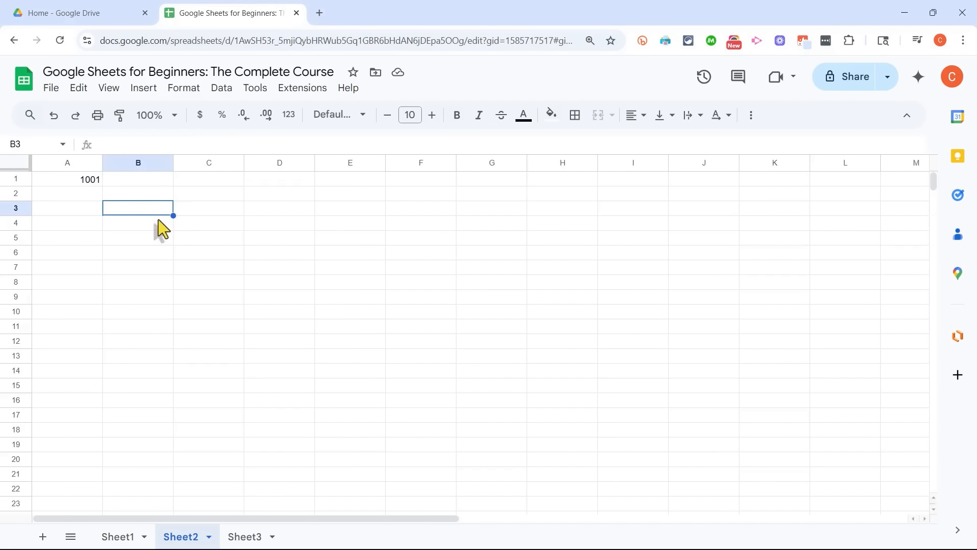
key(Tab)
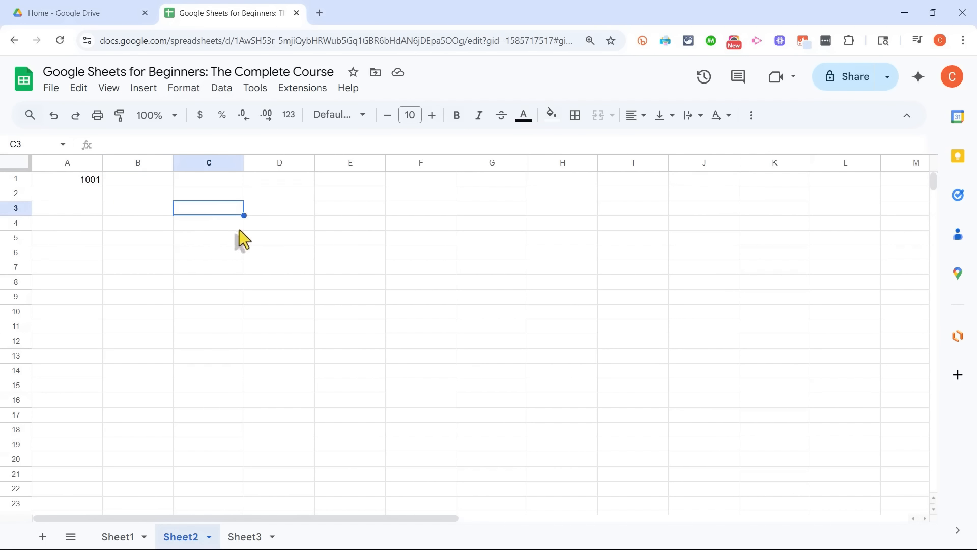
key(ctrl+Home)
text(1001)
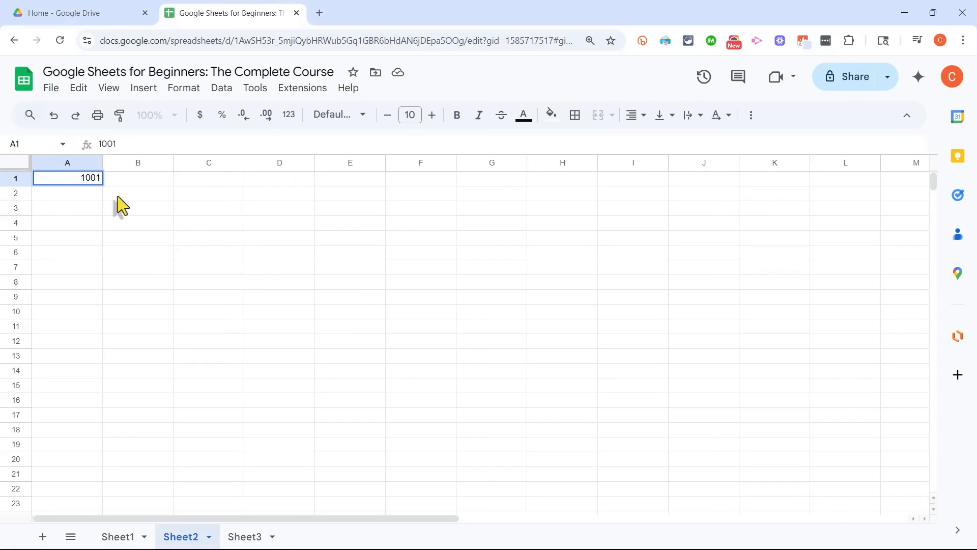
key(Return)
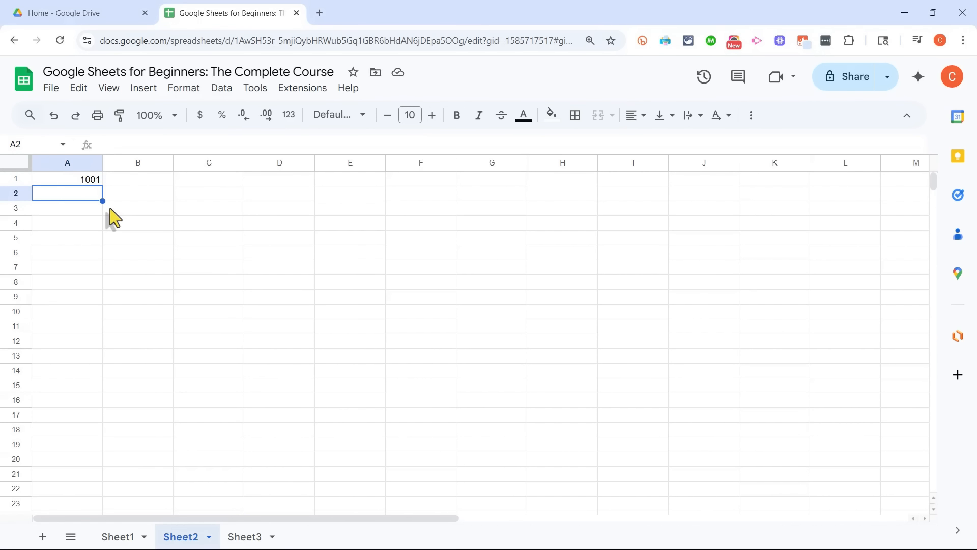
Enter the values 1002, 1003 and 1004 in cells A2, A3 and A4
text(1002)
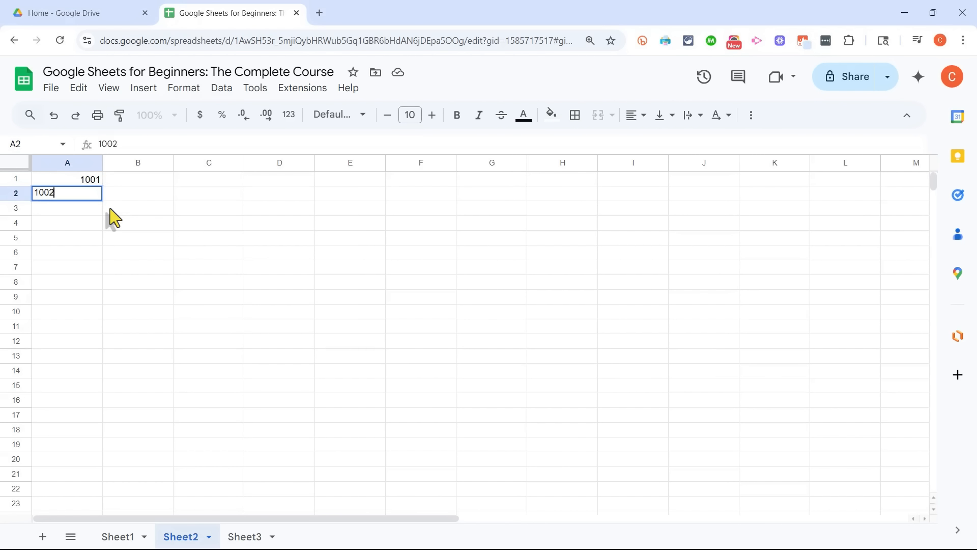
key(Return)
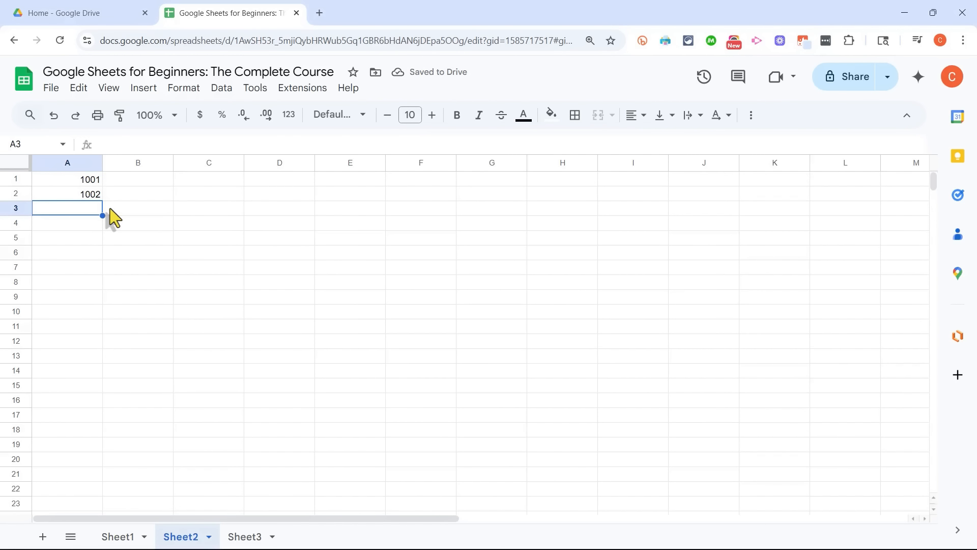
text(1003)
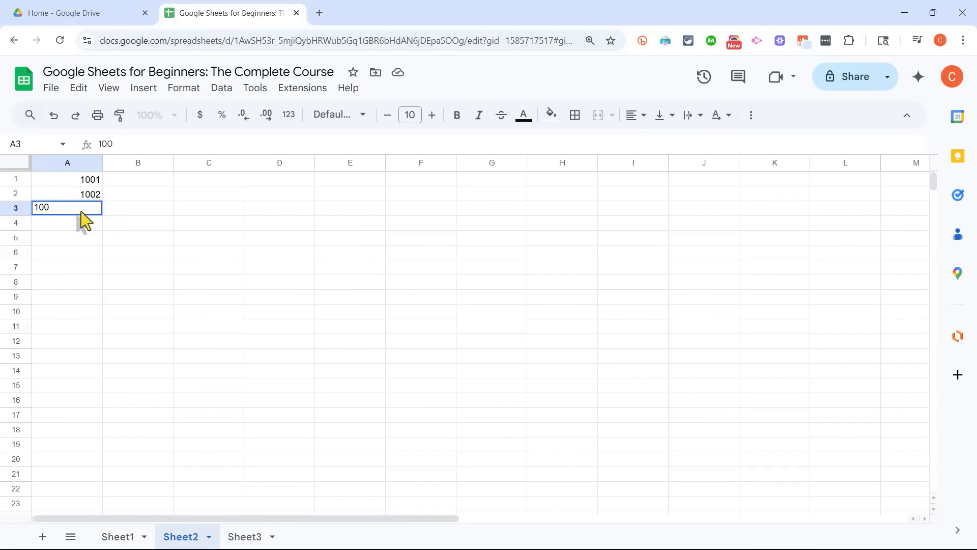
key(Return)
text(1004)
key(Return)
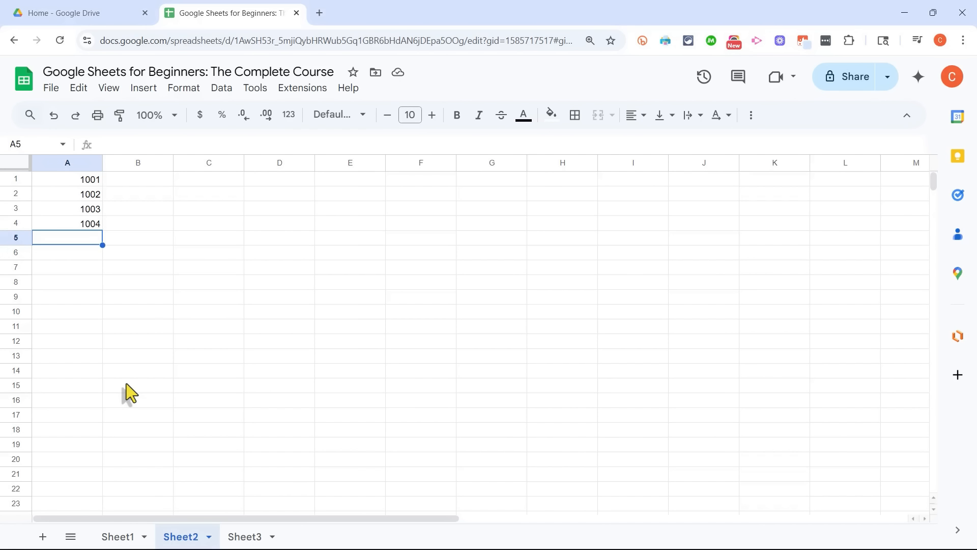
Select cell A4, the range A1:A5 and cells B5, A4 and B6 one after another
click(77, 224)
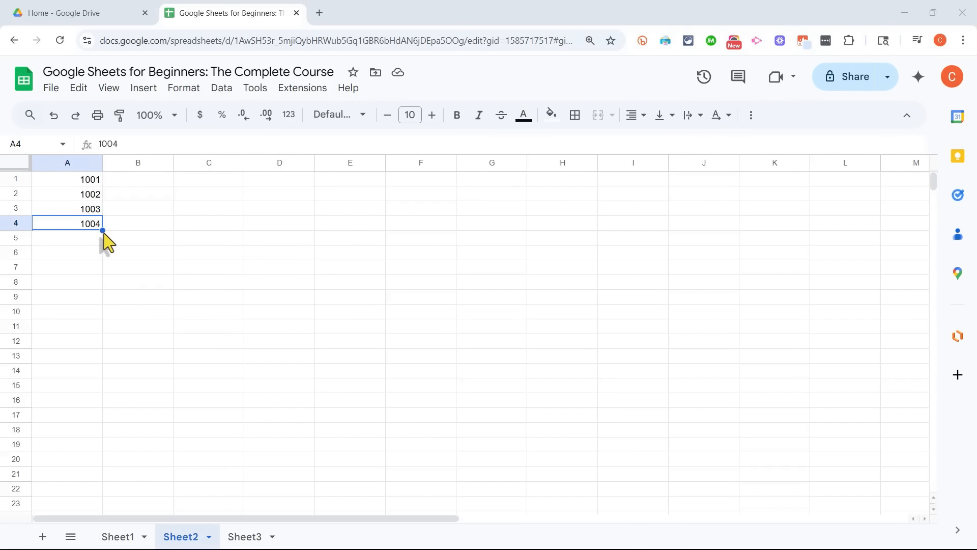
drag(76, 182, 81, 238)
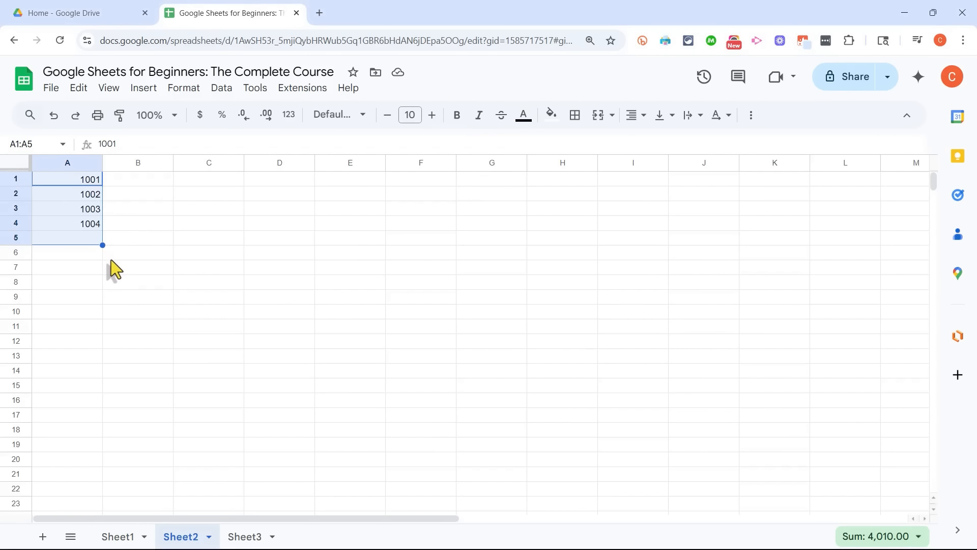
click(123, 239)
click(87, 226)
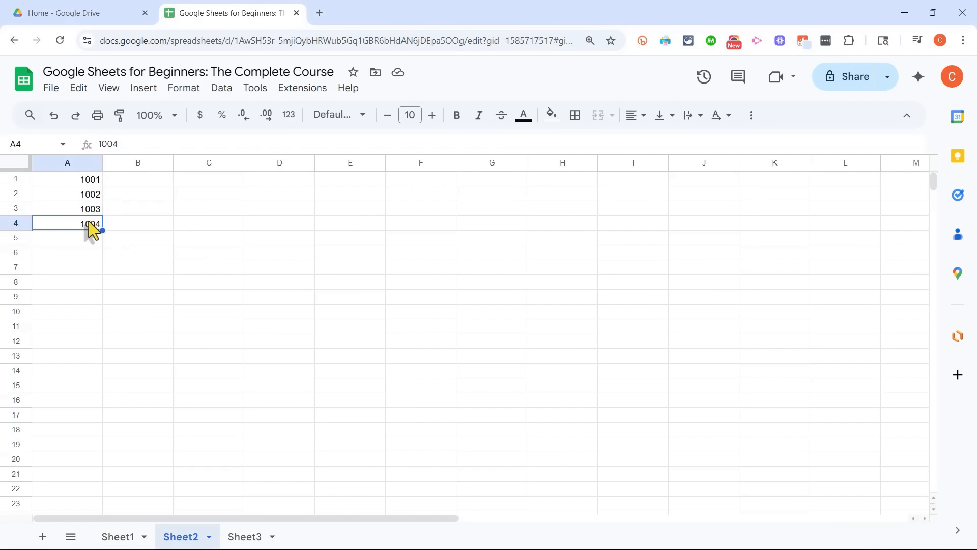
click(137, 251)
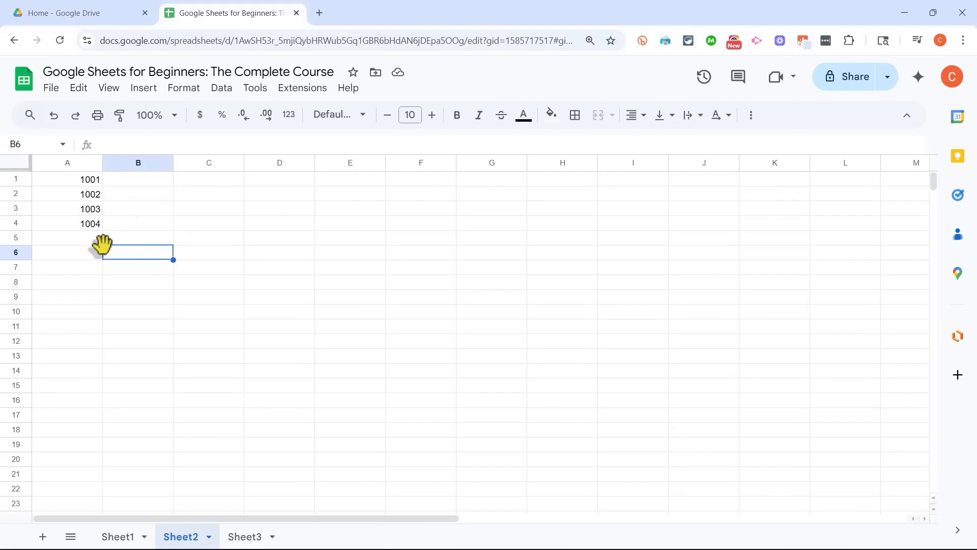
Try to autofill column A from cell A4 alone down to A15, and undo the fill
click(85, 226)
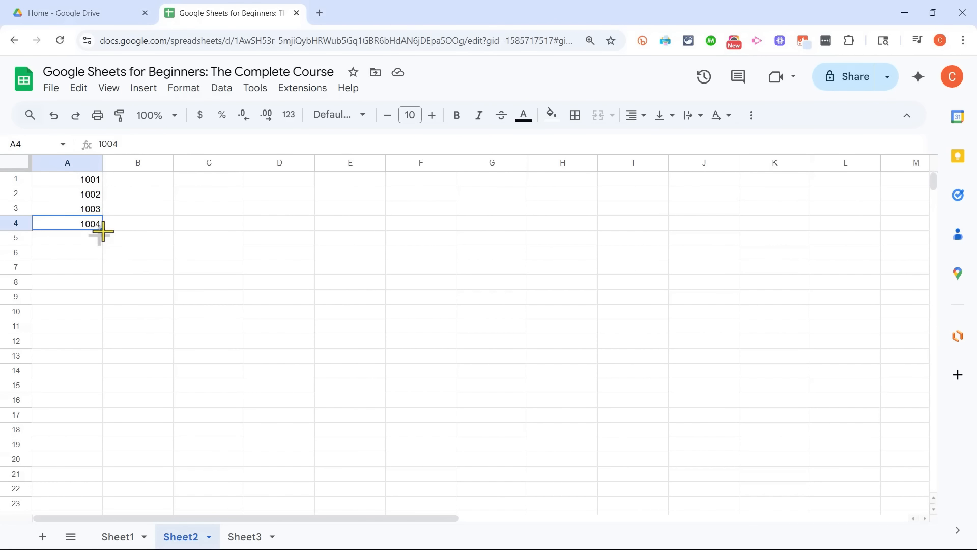
drag(103, 231, 90, 390)
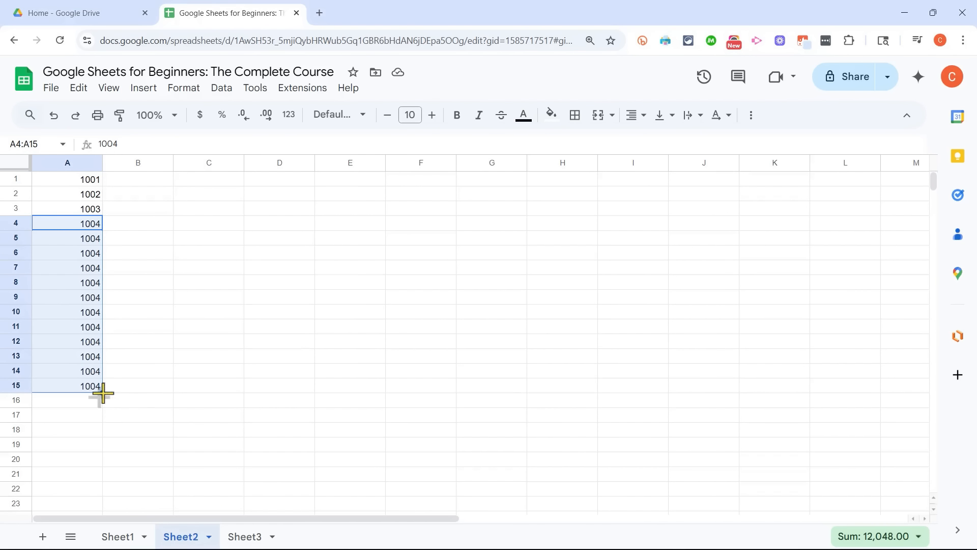
click(133, 377)
key(ctrl+z)
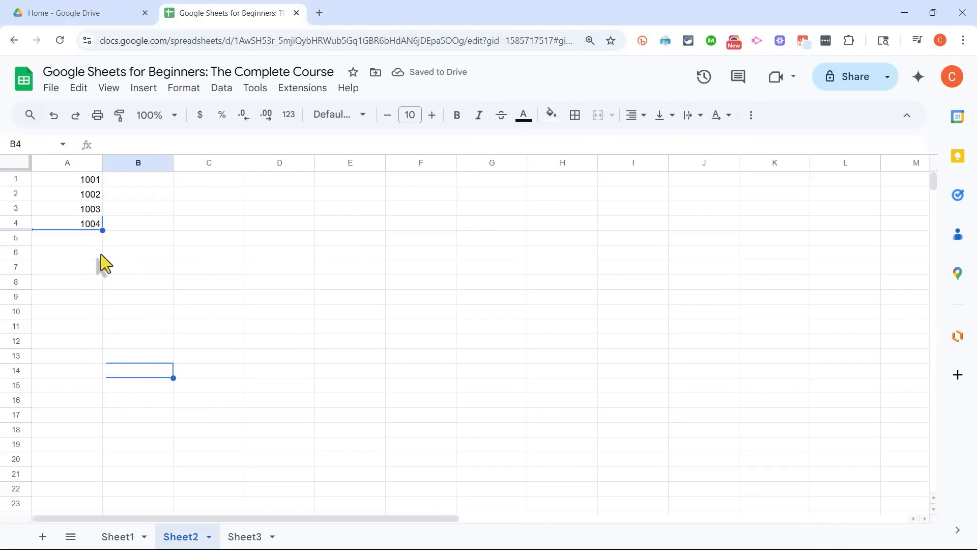
Autofill the number series from the range A1:A4 down to cell A50, review it, and undo the fill
drag(84, 179, 91, 225)
click(90, 225)
click(206, 238)
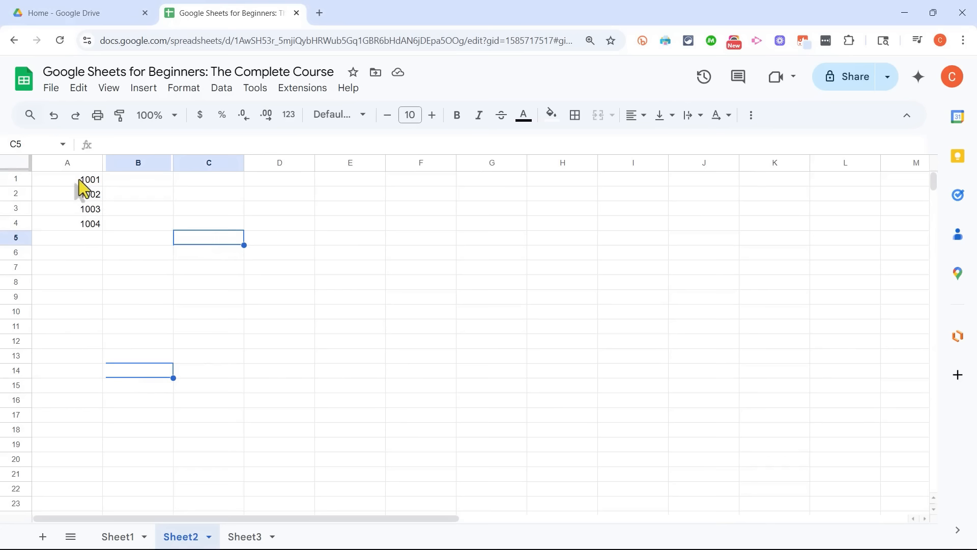
drag(79, 179, 78, 226)
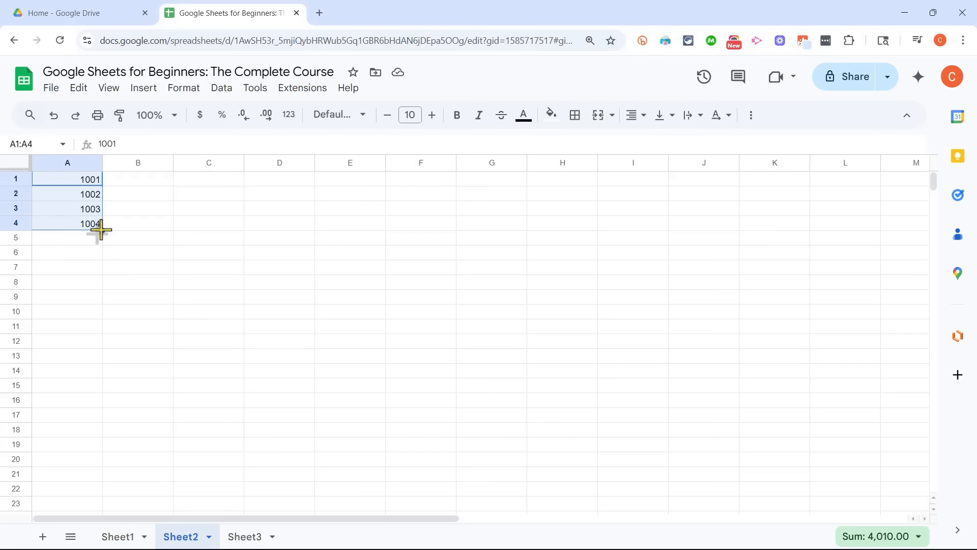
drag(100, 229, 91, 447)
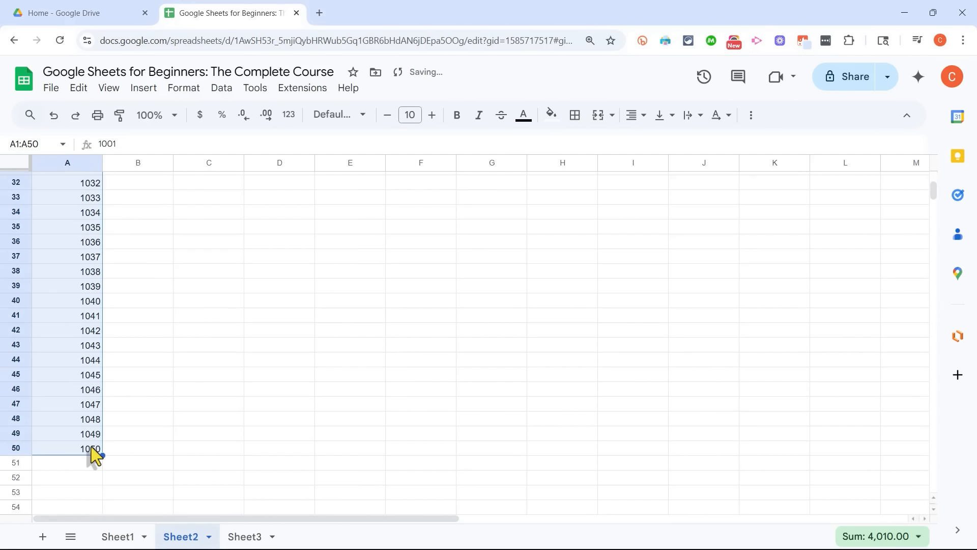
scroll(135, 360, up, 10)
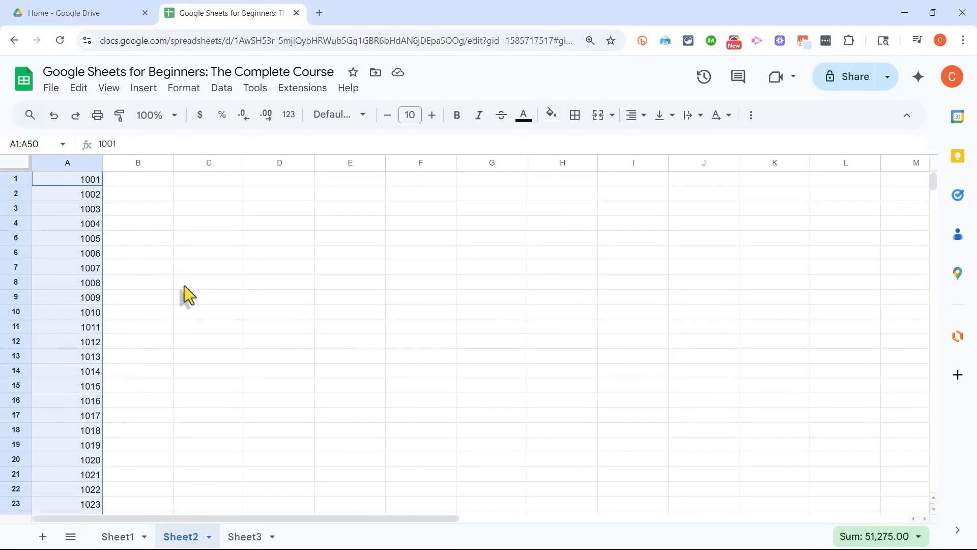
key(ctrl+z)
Set cell A2 to 1003 and A3 to 1005, and autofill the A1:A3 series down column A in steps of two
click(84, 195)
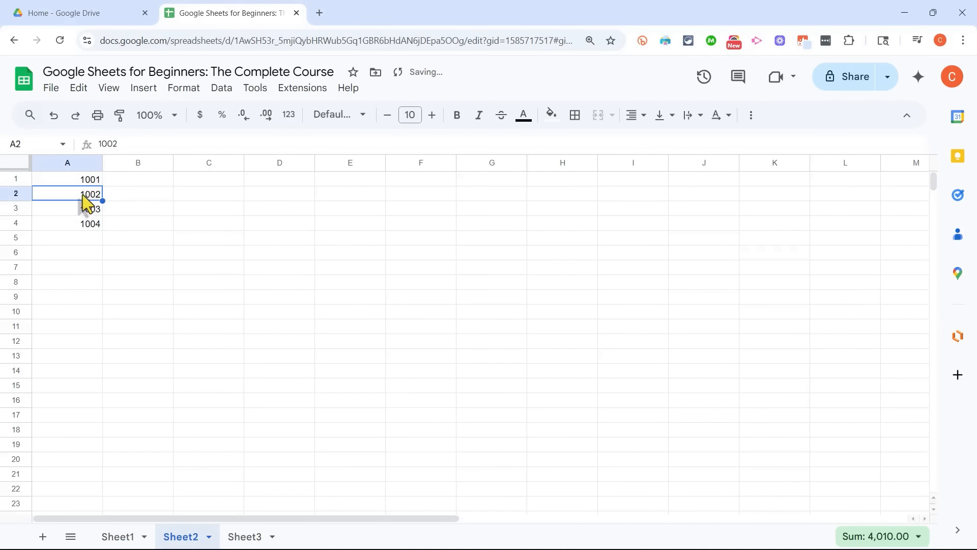
key(Return)
key(BackSpace)
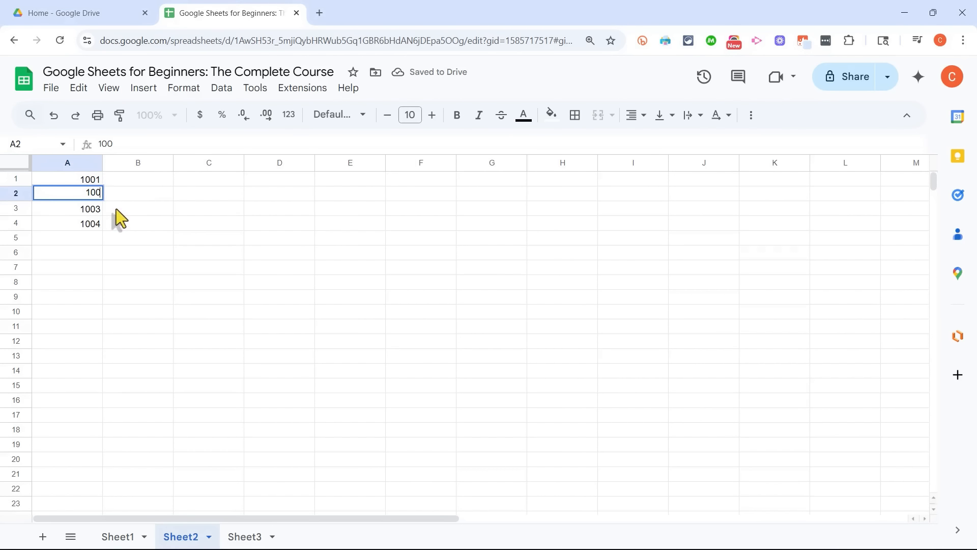
text(3)
key(Return)
key(BackSpace)
text(5)
key(Return)
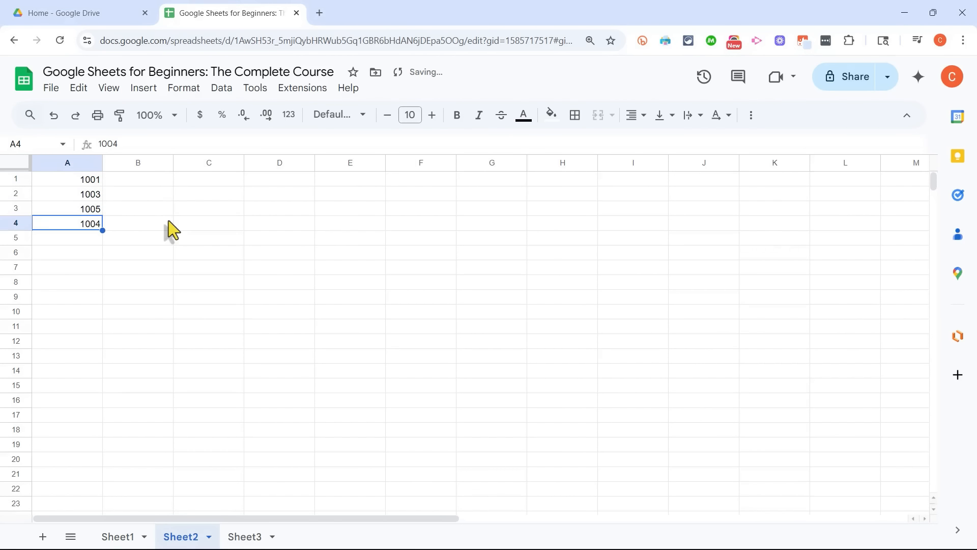
drag(84, 181, 72, 506)
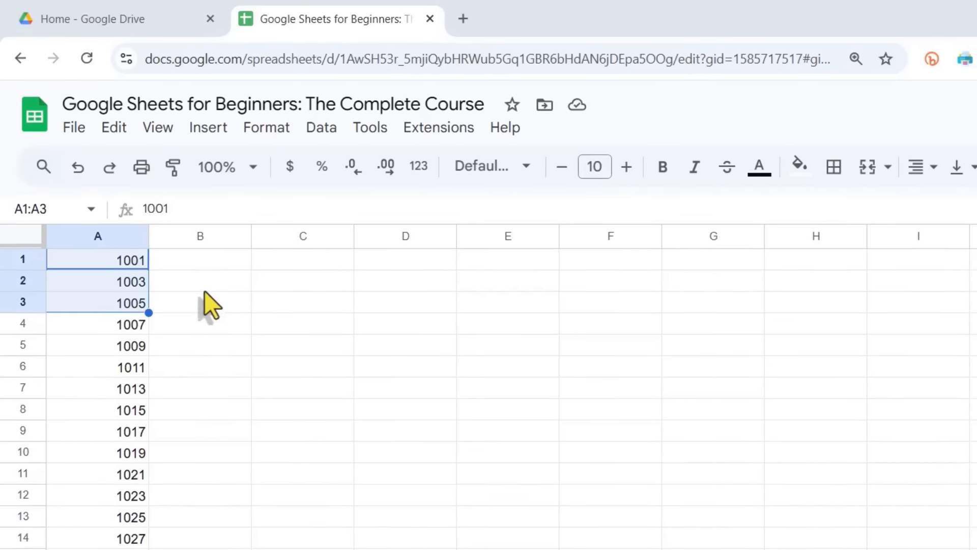
Enter three sample first names in cells B1, B2 and B3, one per row
click(212, 260)
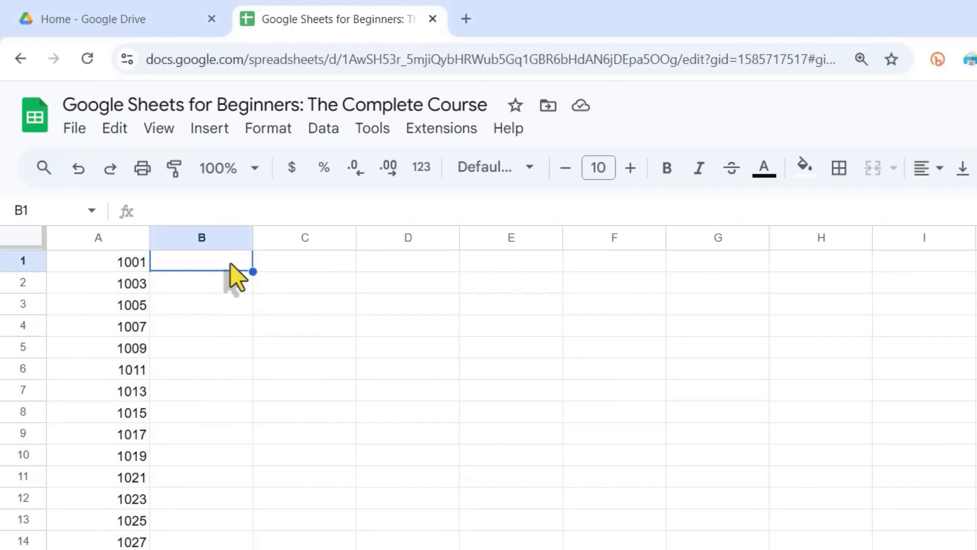
text(Julia)
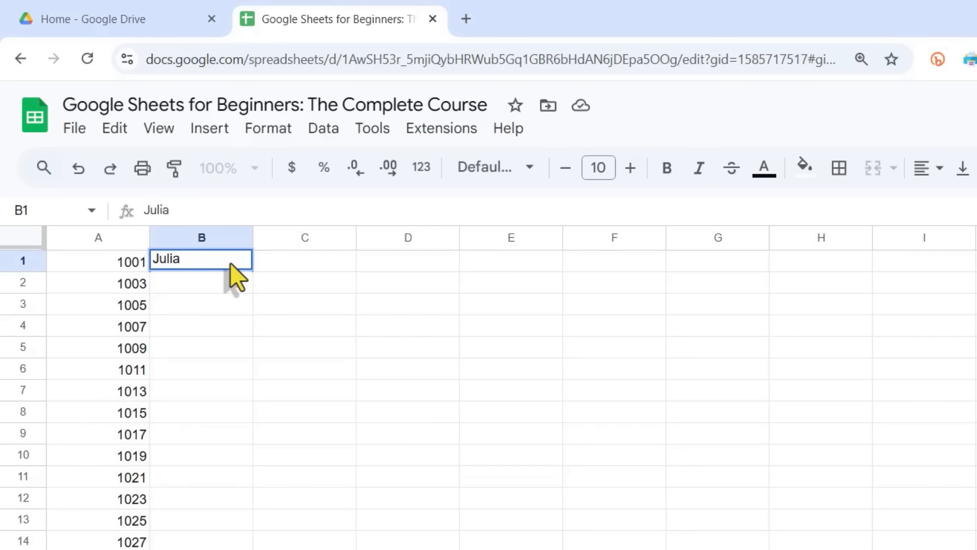
key(Return)
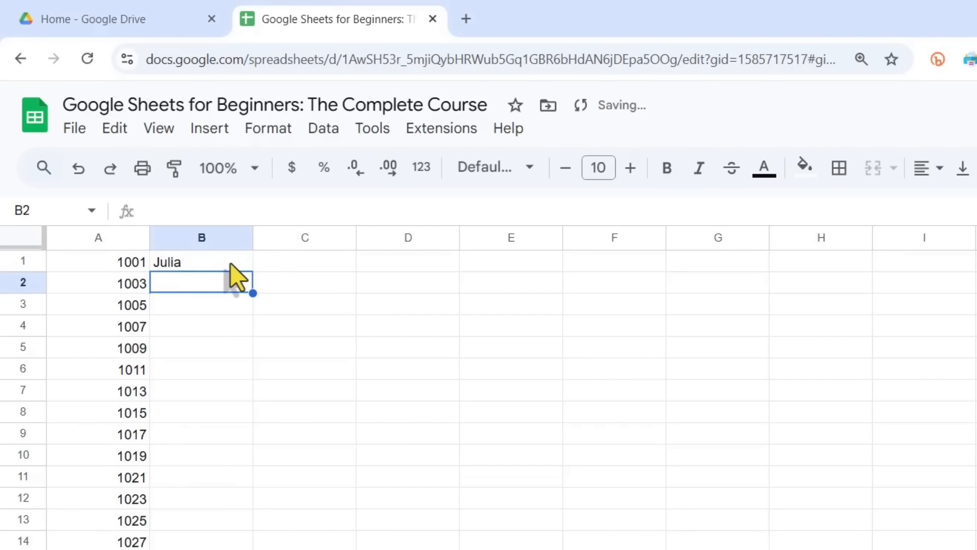
text(Jon)
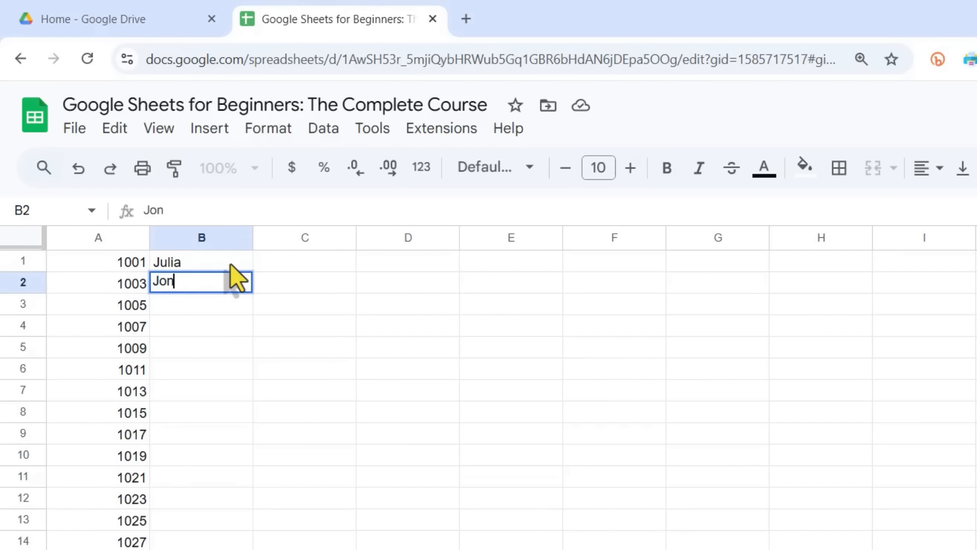
key(Return)
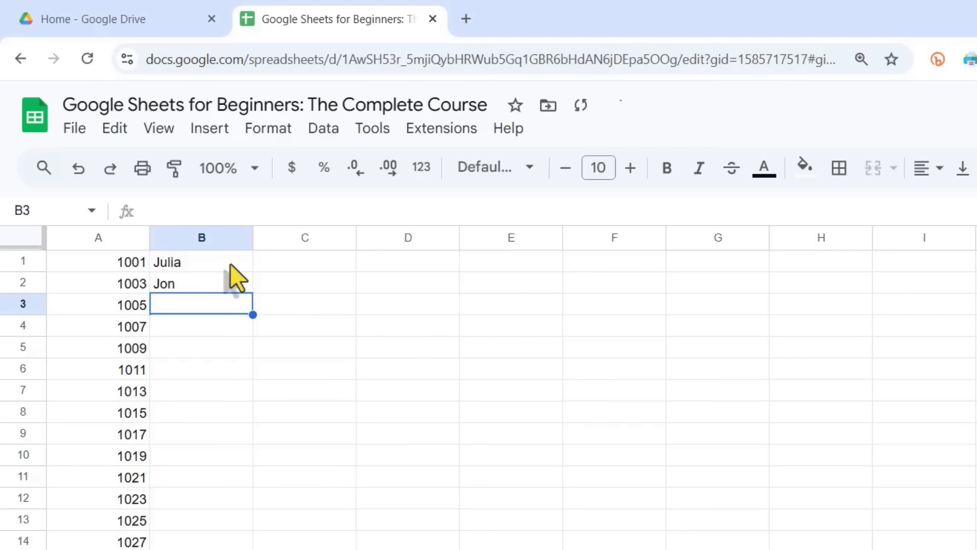
text(Amy)
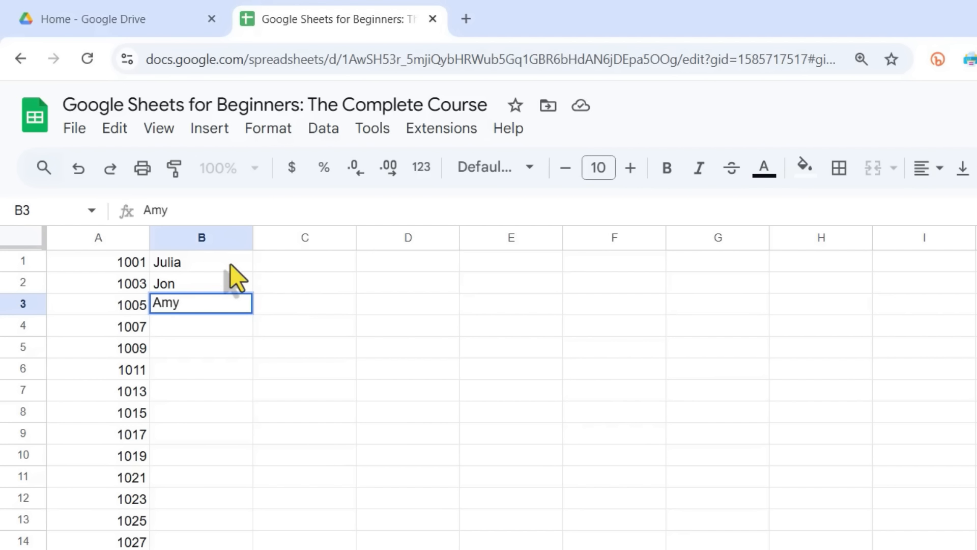
key(Return)
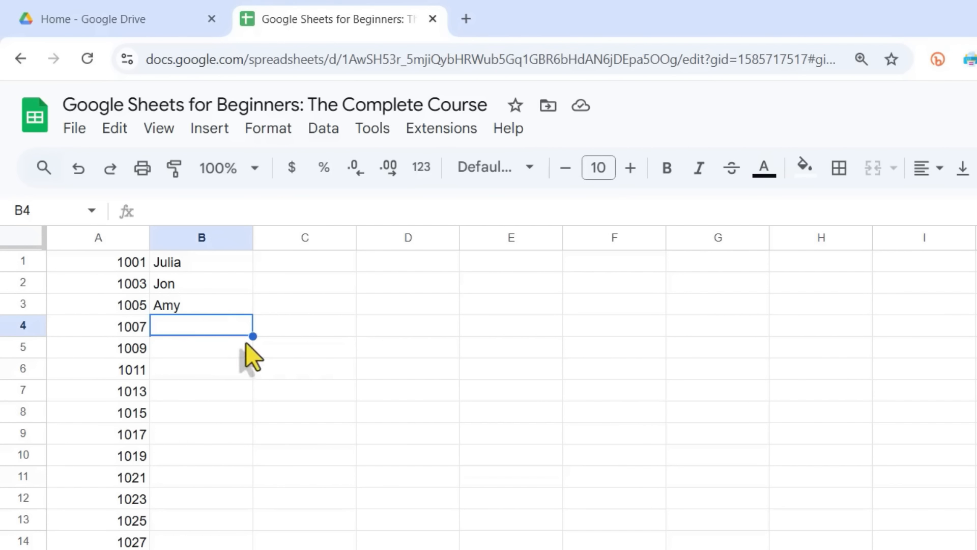
Select cell B2, enter and leave its editing mode, and practise moving from B2 to B3 and on to C2
click(185, 287)
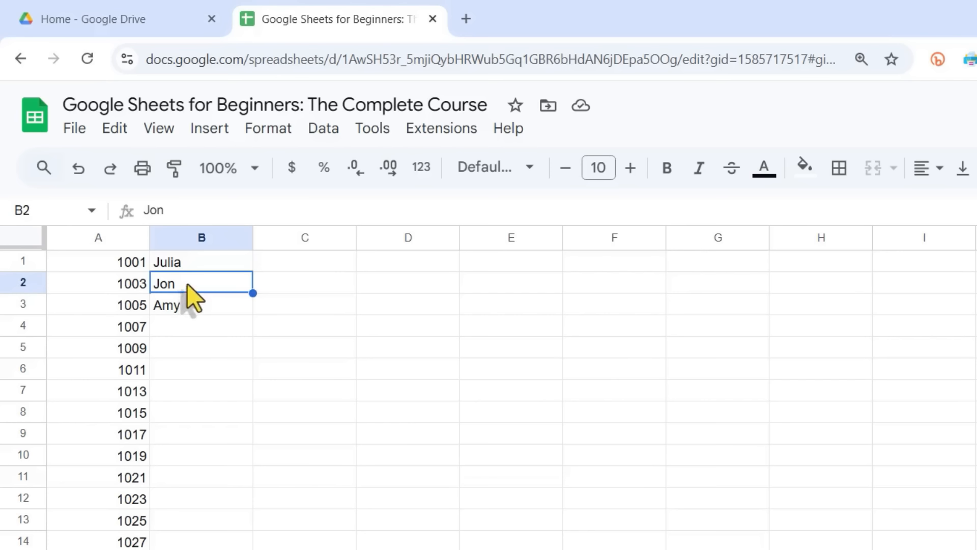
double_click(236, 287)
key(Return)
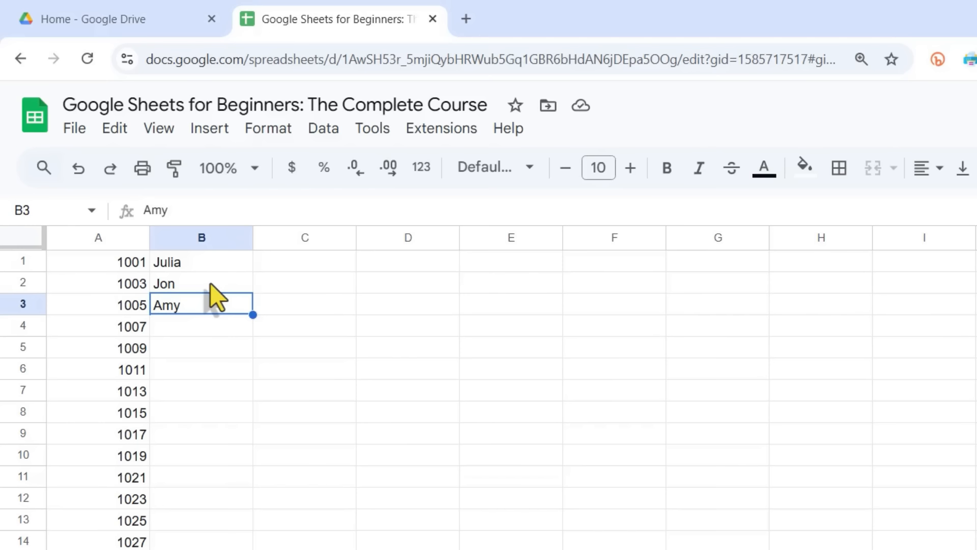
click(210, 284)
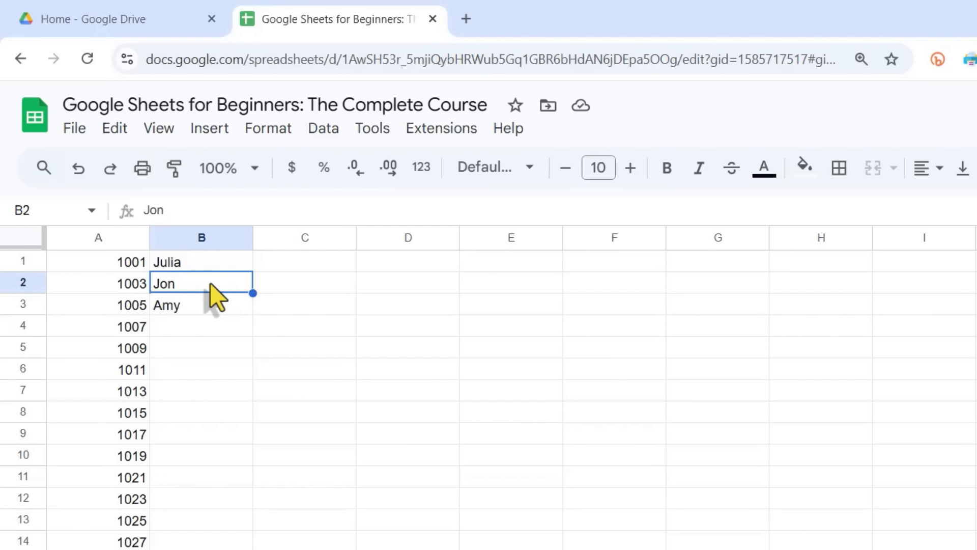
key(Down)
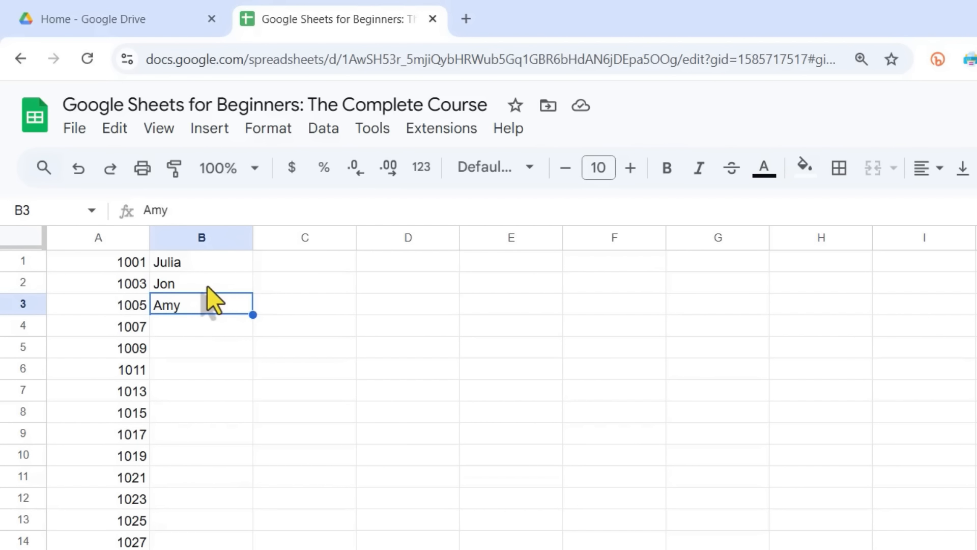
click(299, 284)
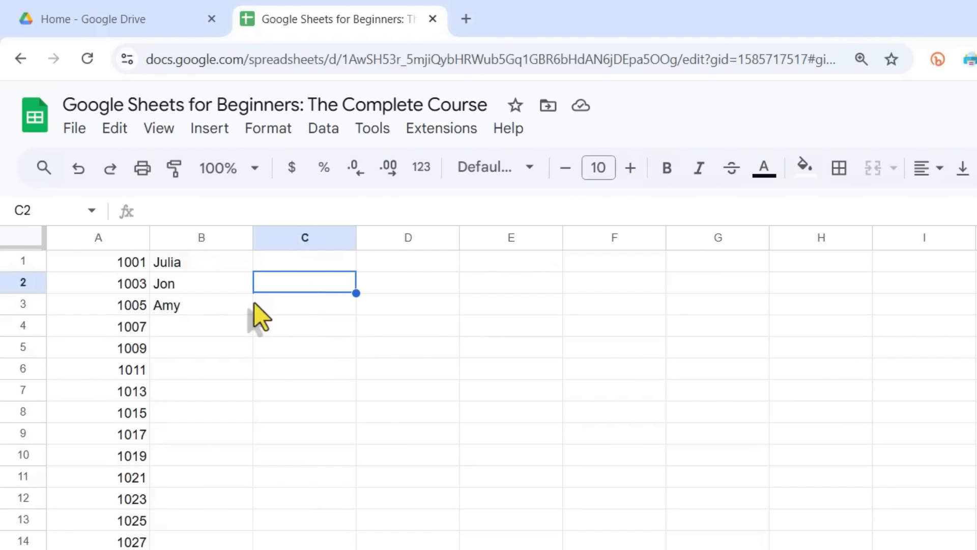
Overwrite the first name in cell B2 with a longer spelling, undo the replacement, and select cell D5
click(185, 285)
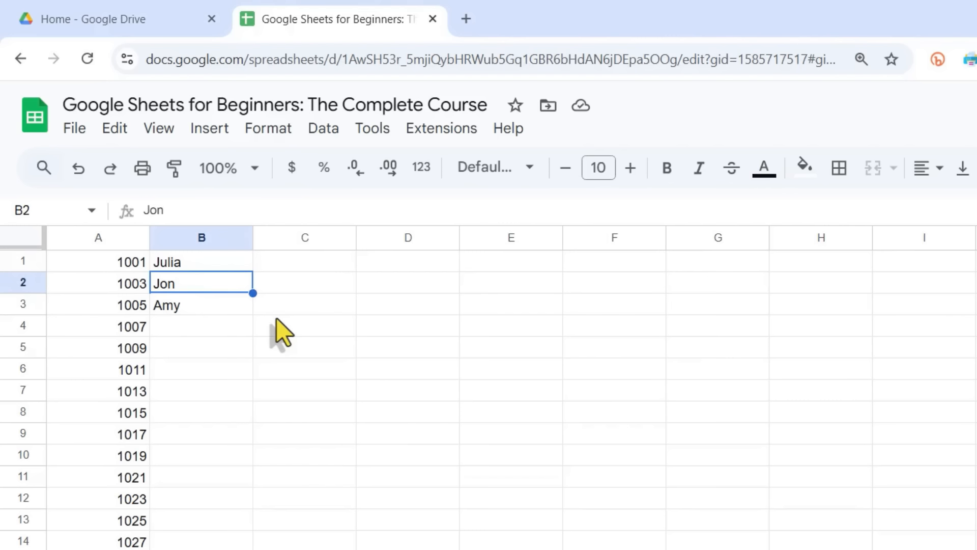
text(Jon)
key(Escape)
text(John)
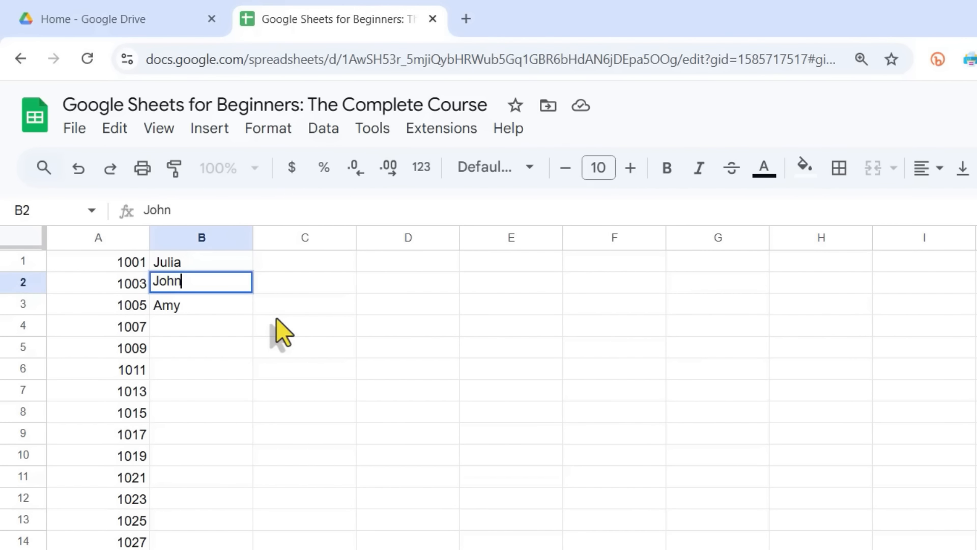
key(Return)
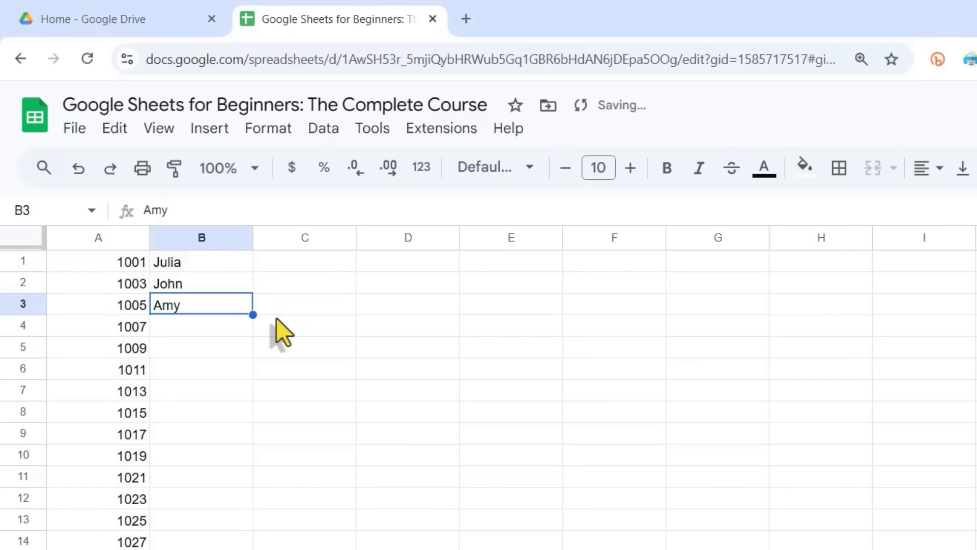
key(ctrl+z)
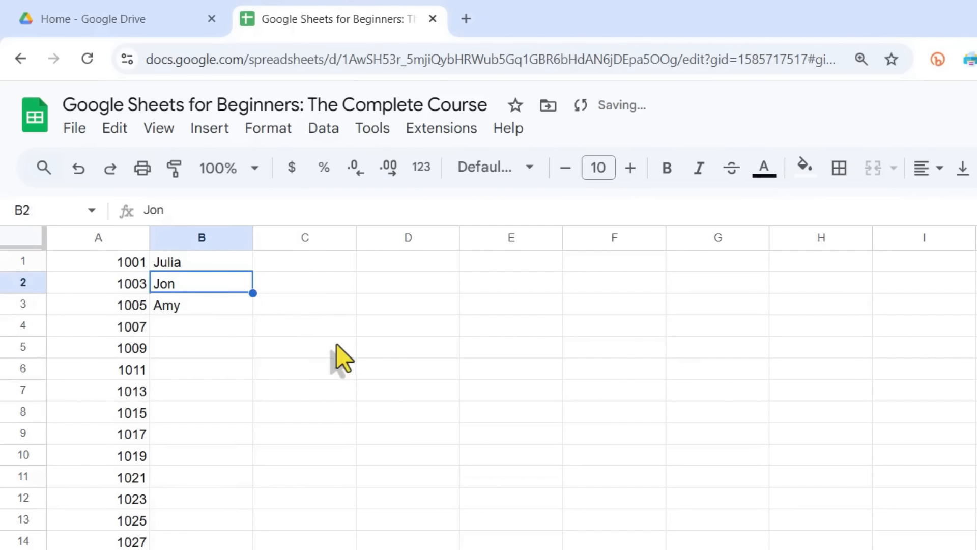
click(361, 354)
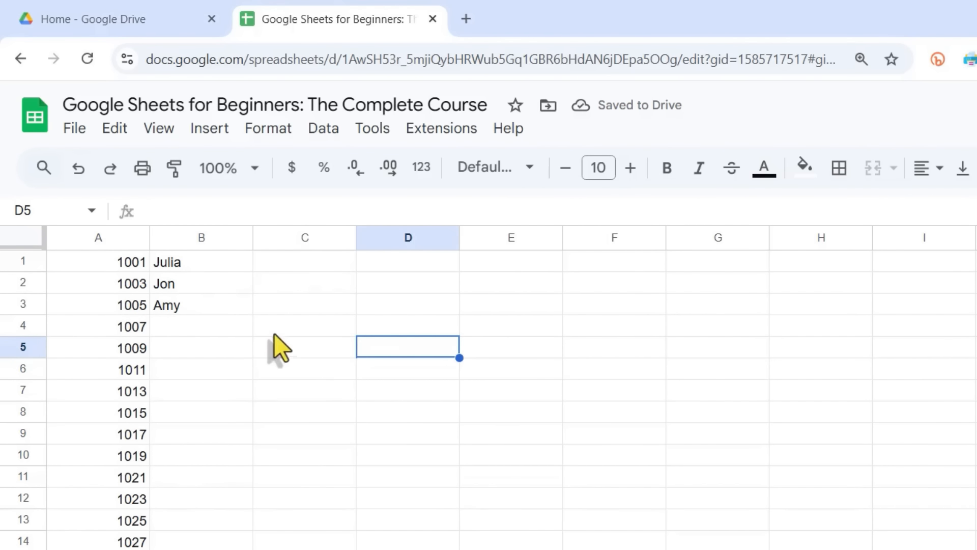
Open cell B2 for in-place editing, append random filler letters, and erase them back to the original name
click(201, 283)
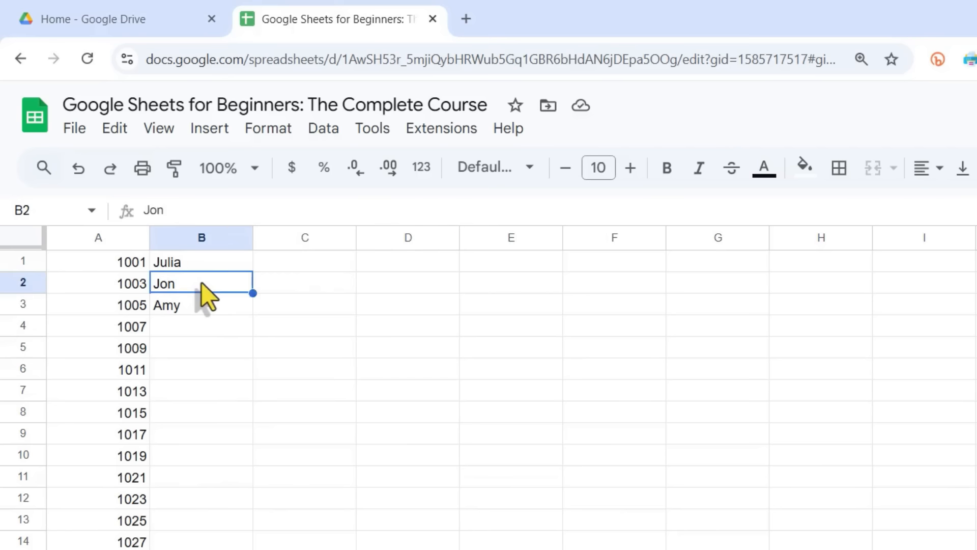
double_click(231, 286)
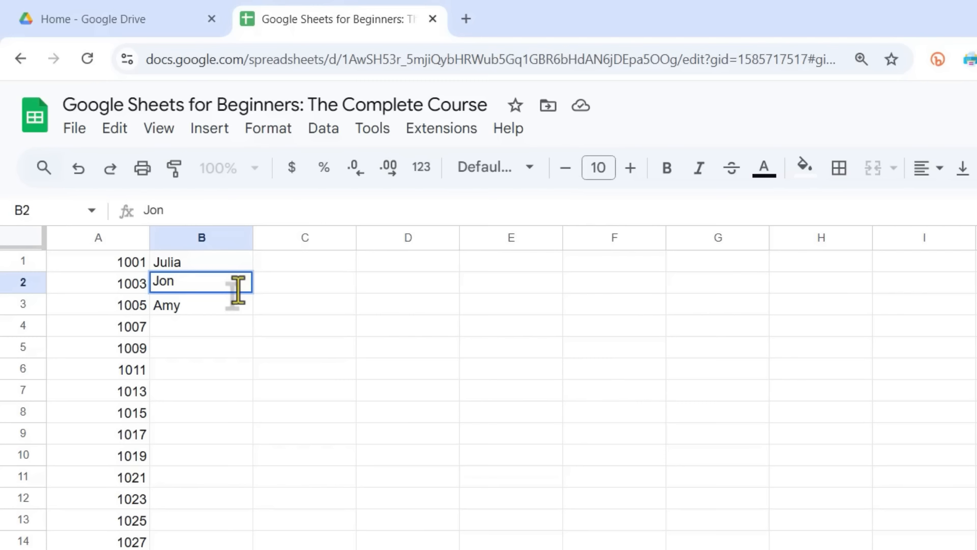
text(sakjflkasfjkl)
key(BackSpace)
key(BackSpace)
key(BackSpace)
key(BackSpace)
key(BackSpace)
key(BackSpace)
key(BackSpace)
key(BackSpace)
key(BackSpace)
key(BackSpace)
key(BackSpace)
key(BackSpace)
key(BackSpace)
key(BackSpace)
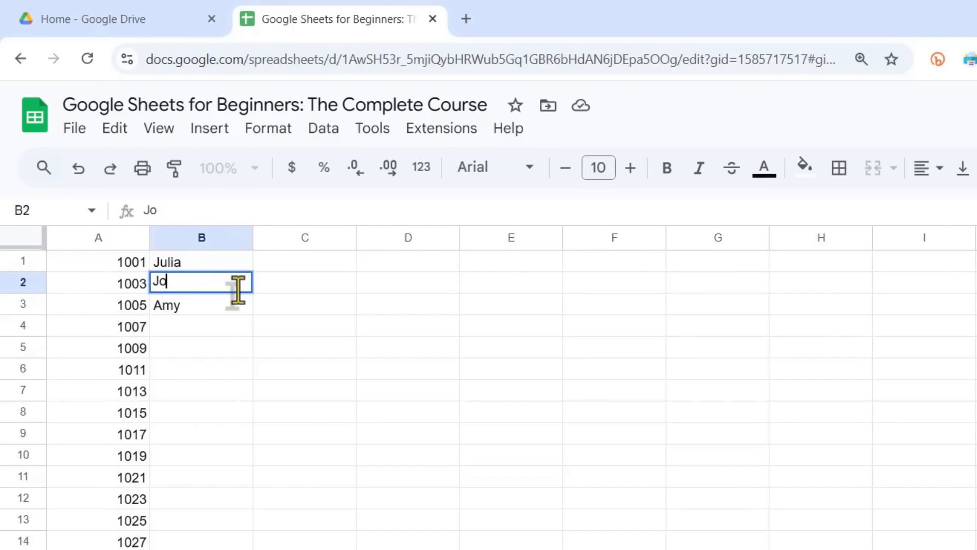
text(n)
Insert the letter "h" before the last letter of the name in cell B2 and commit the edit
key(Left)
click(167, 285)
text(h)
key(Return)
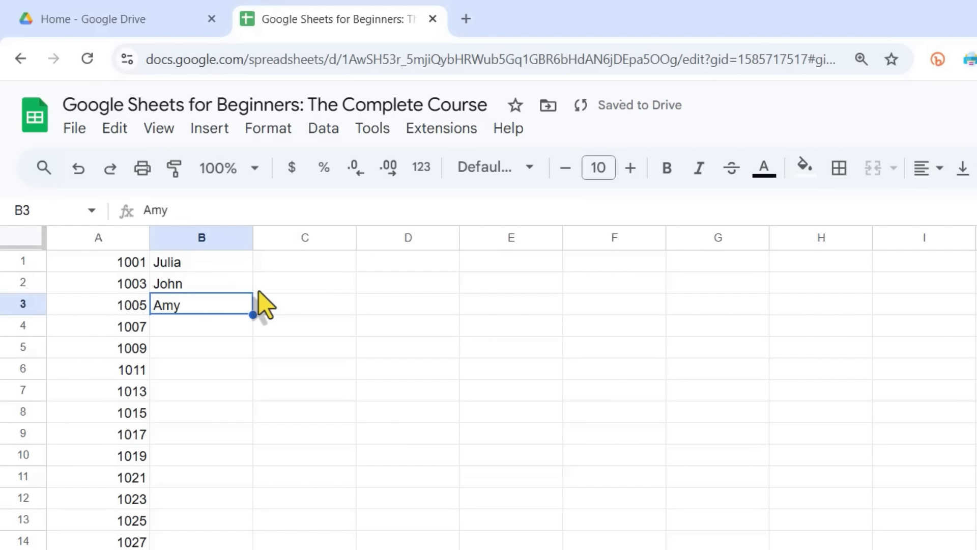
Open cell B2 for editing, leave it unchanged by selecting cell J9, and select B6 and B3
click(212, 280)
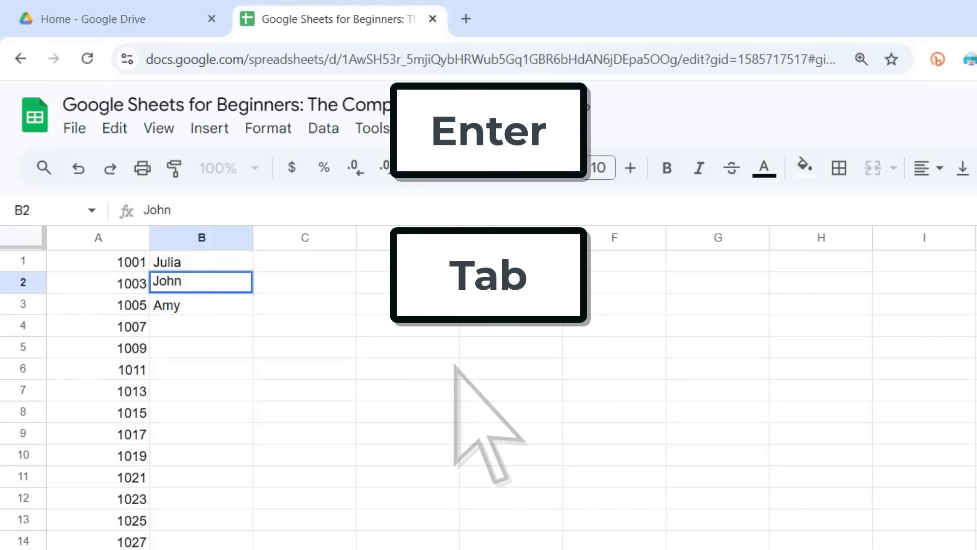
click(976, 434)
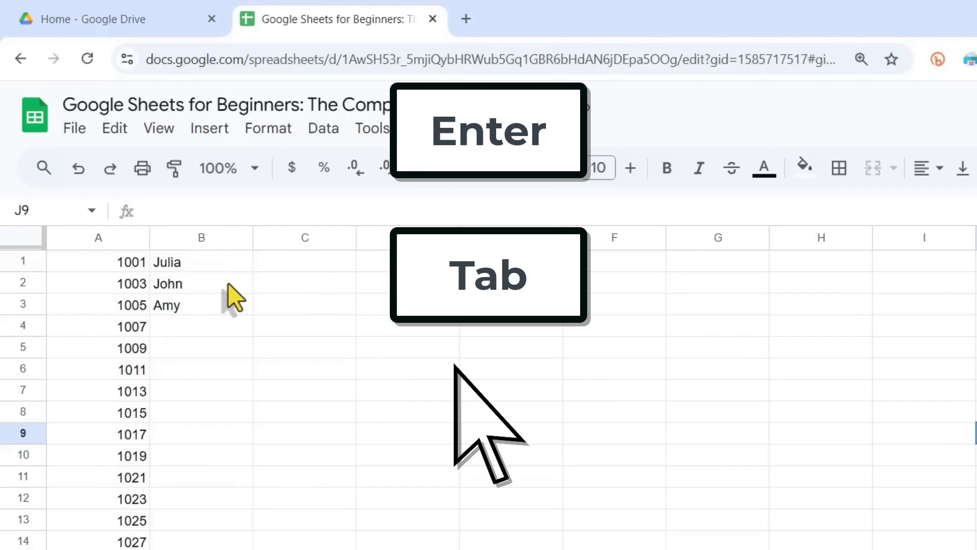
click(196, 365)
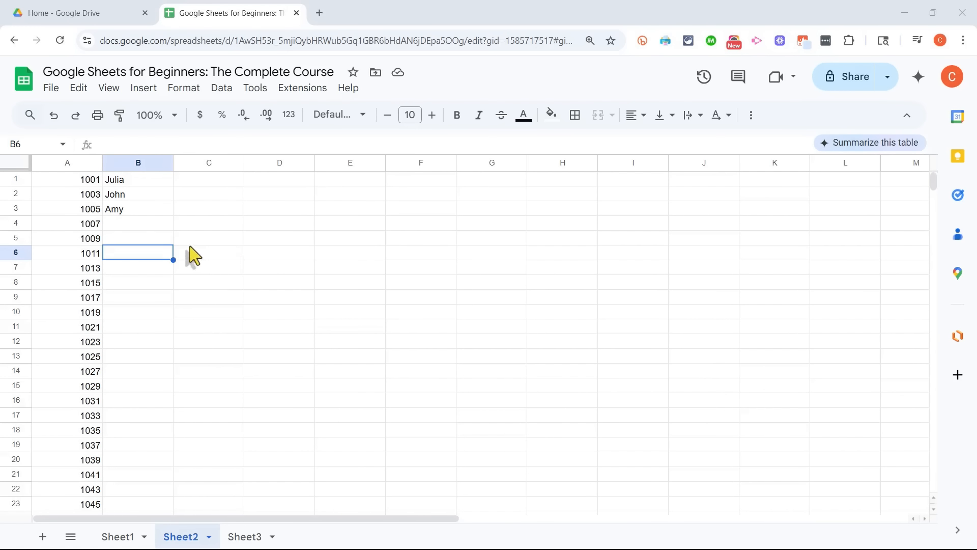
click(127, 203)
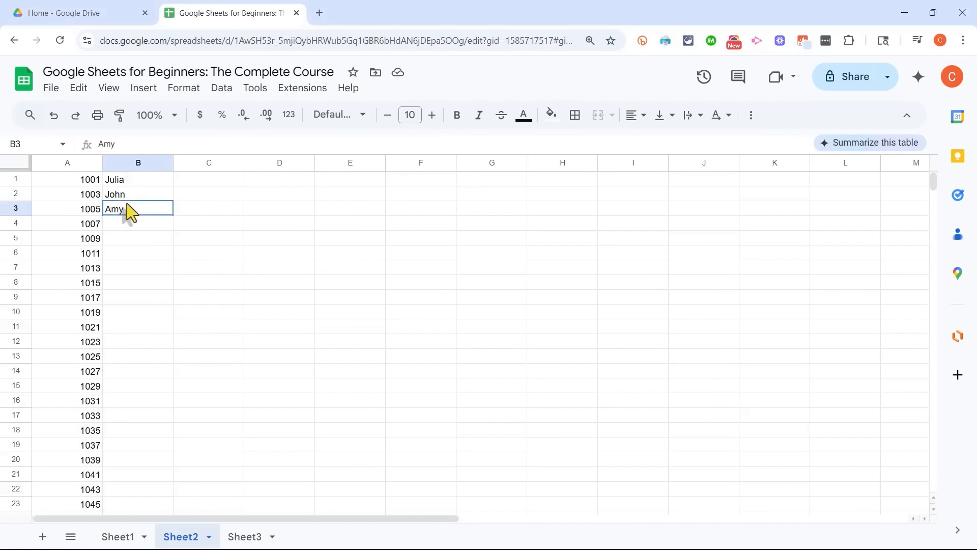
Practise moving down column B from B4 past B6 by entering and leaving cell editing, and reselect B4
click(154, 224)
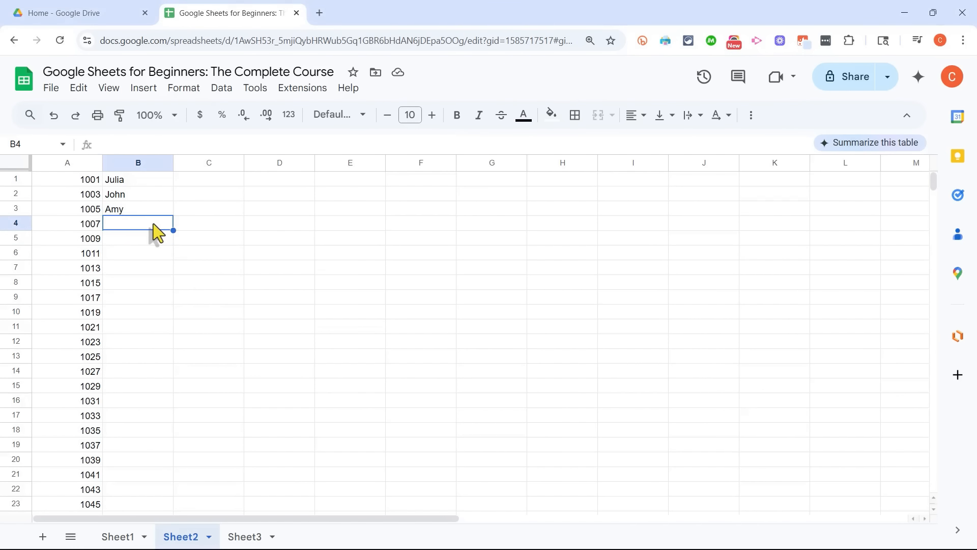
key(Return)
key(Return)
key(Return)
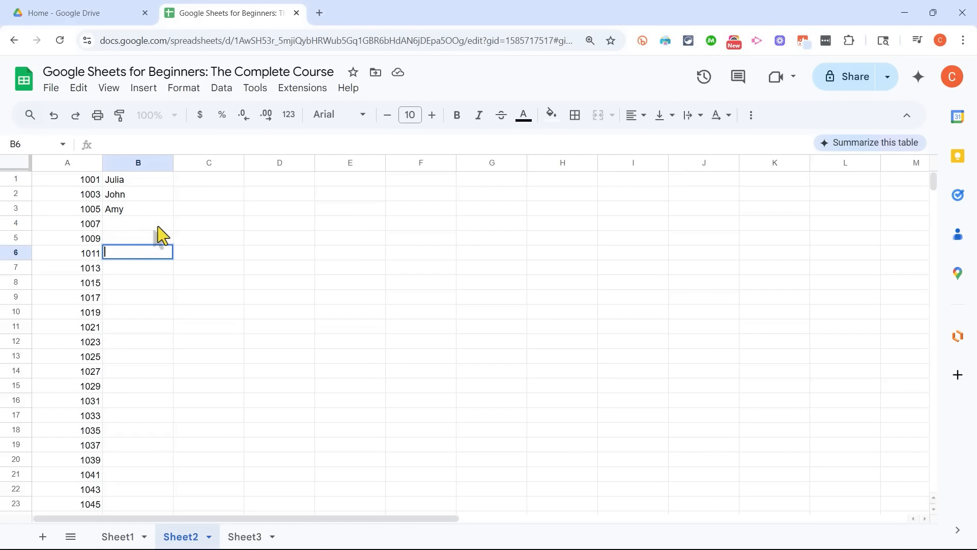
key(Return)
click(140, 221)
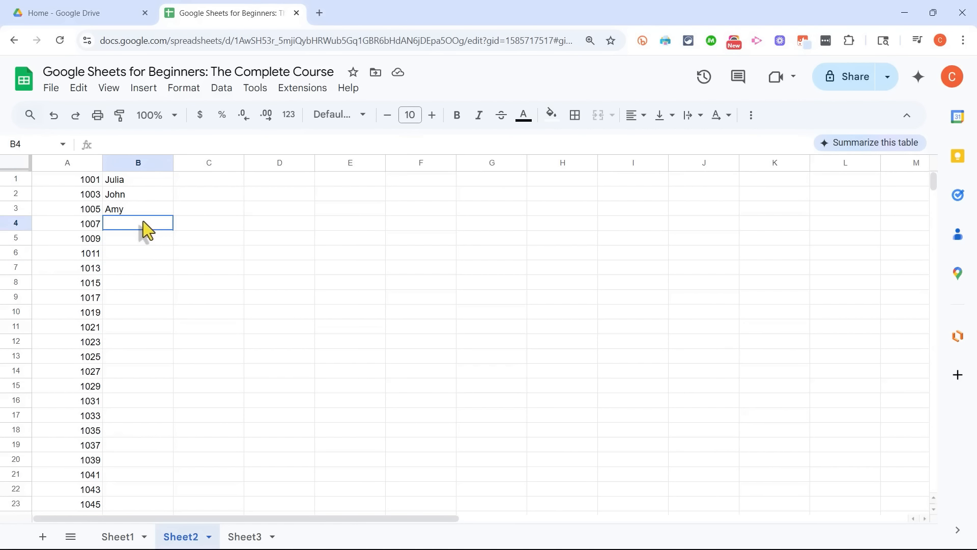
Select cells B6 and B7, and practise moving back up column B to B4 through cell editing
click(145, 254)
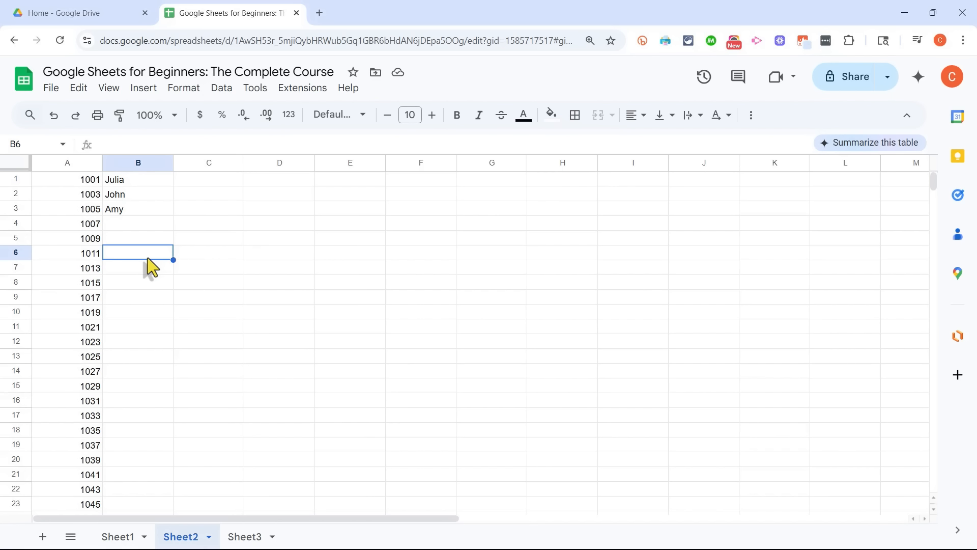
click(151, 267)
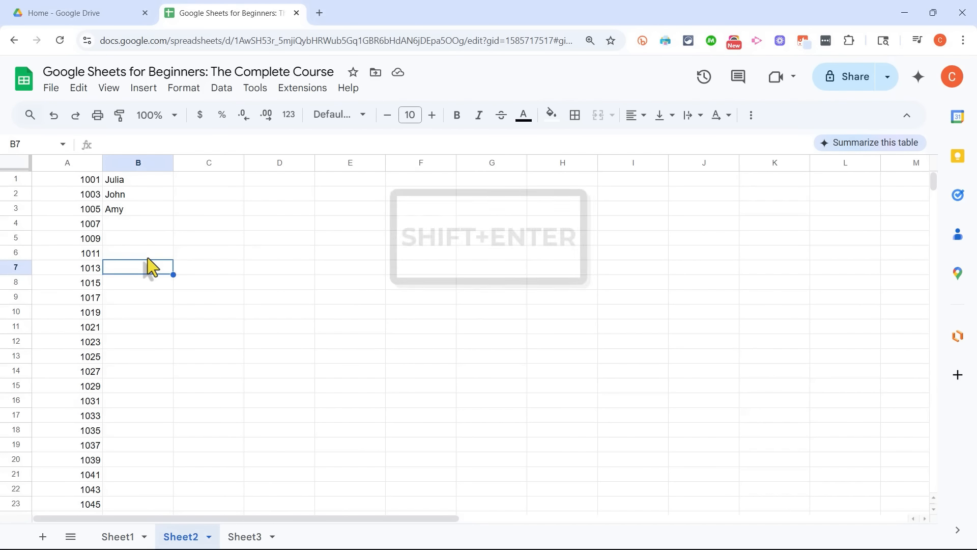
key(shift+Return)
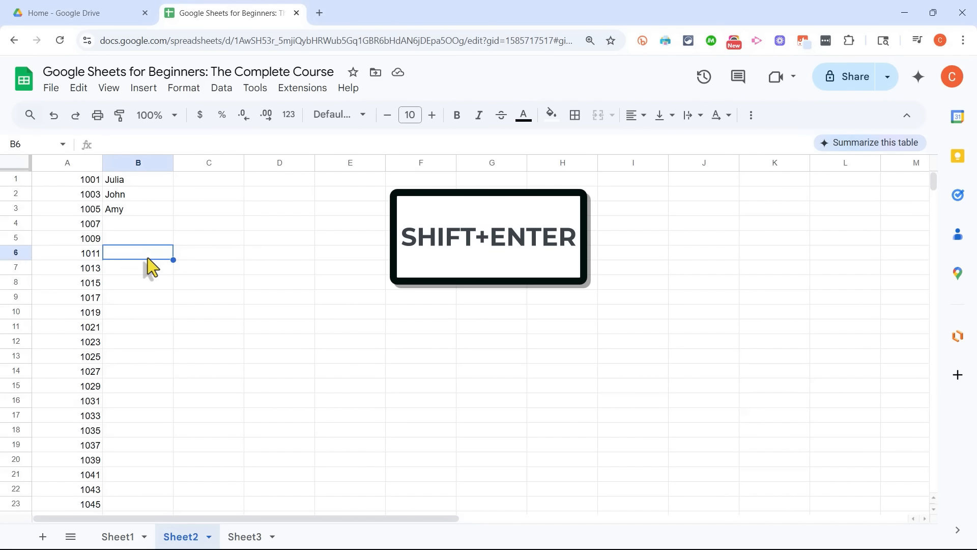
click(151, 266)
key(shift+Return)
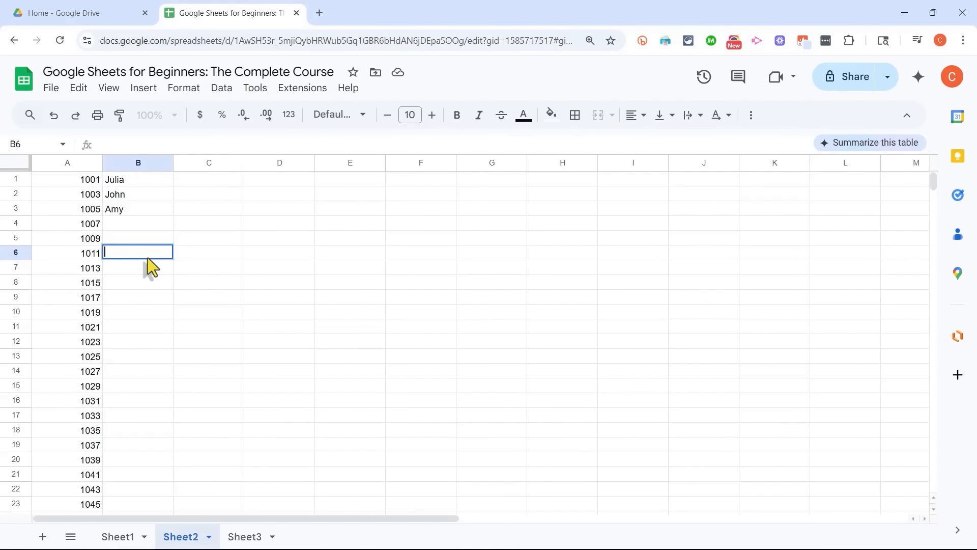
key(shift+Return)
key(shift+Return)
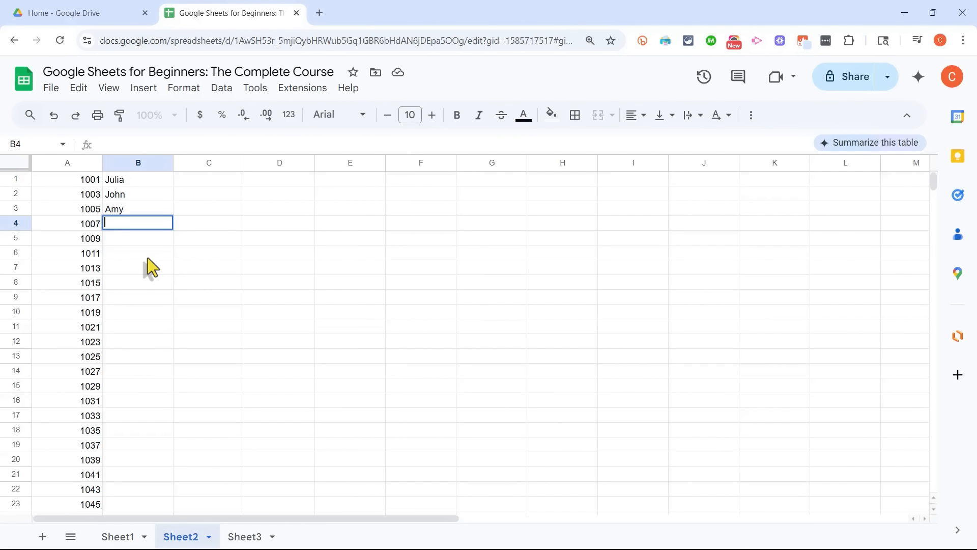
Move down column B from B4 through B5 again, and return up the column to cell B1
key(Return)
key(Return)
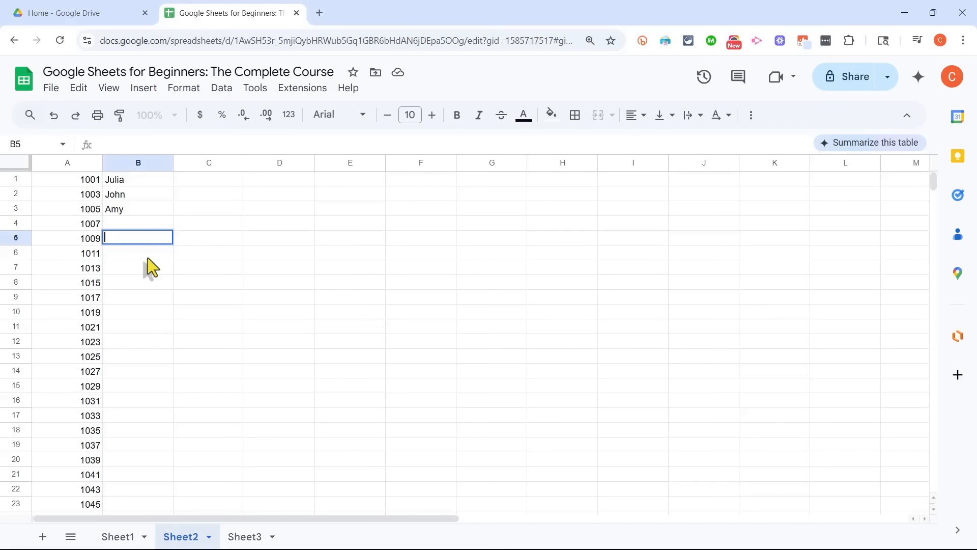
key(Return)
key(Return)
key(Up)
key(Up)
key(Up)
key(Up)
key(Up)
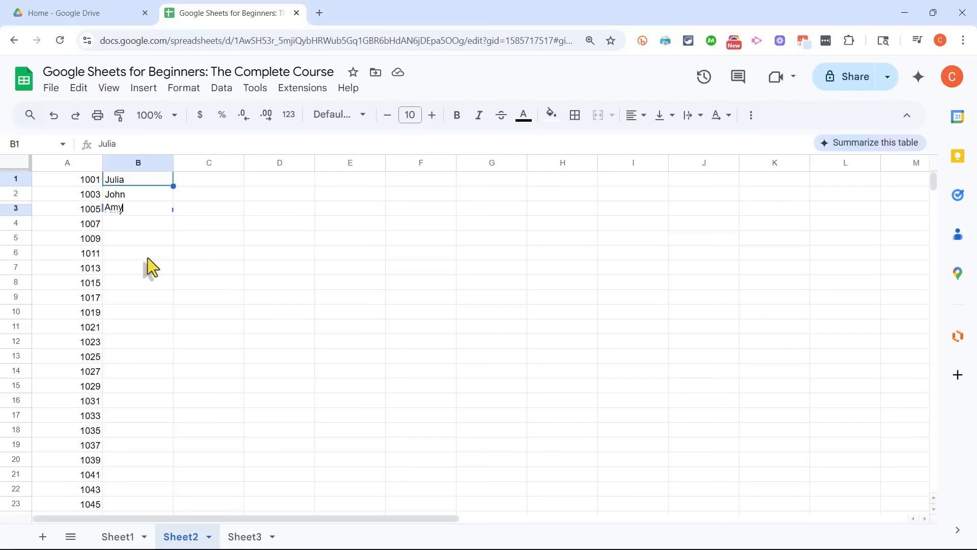
Move the selection cell by cell along row 1 from B1 across to I1
key(Tab)
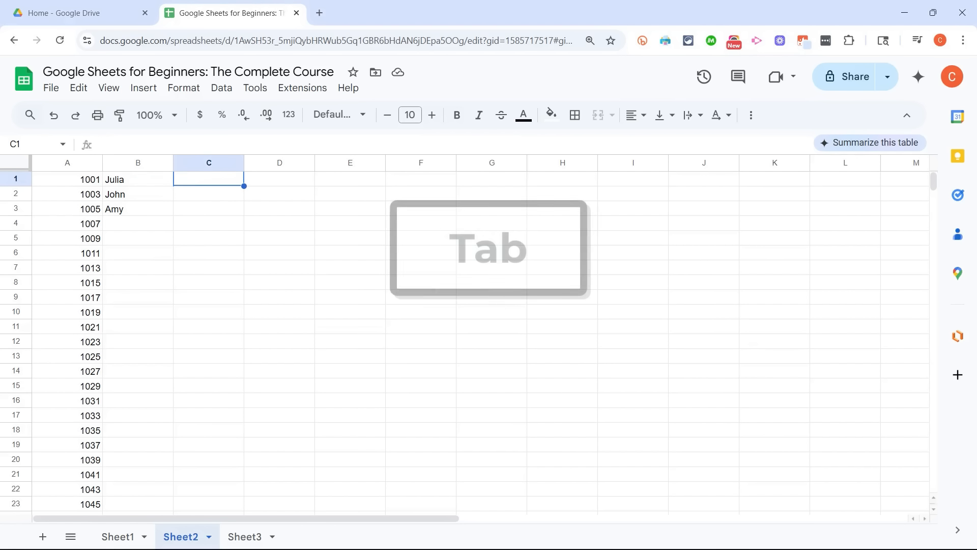
key(Tab)
key(Tab)
key(Tab)
key(Tab)
key(Tab)
key(Tab)
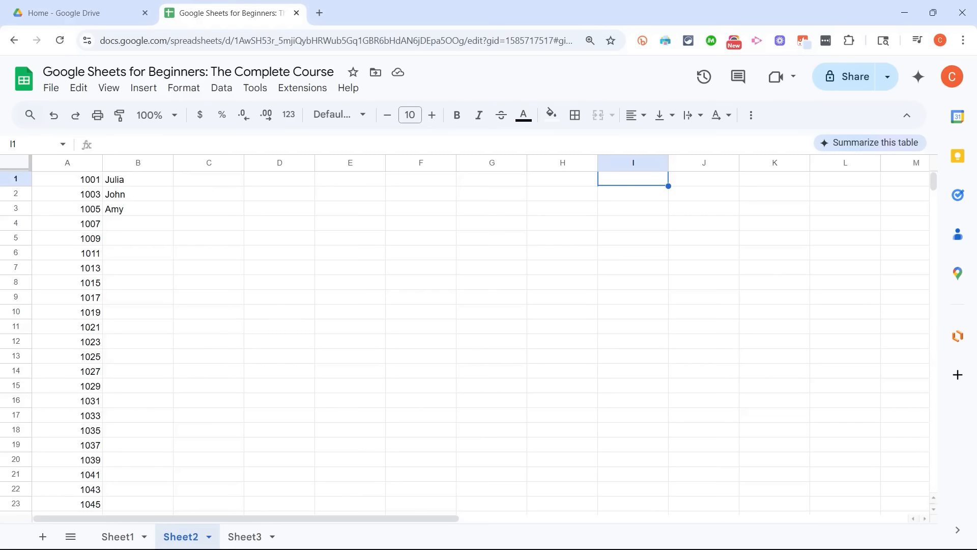
Move the selection cell by cell back along row 1 from I1 to B1
key(shift+Tab)
key(shift+Tab)
key(shift+Tab)
key(shift+Tab)
key(shift+Tab)
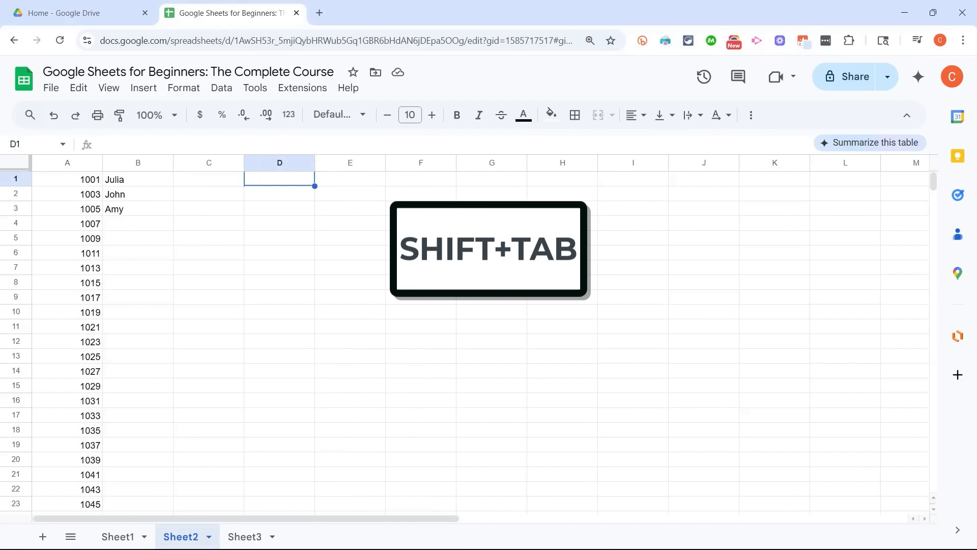
key(shift+Tab)
key(shift+Tab)
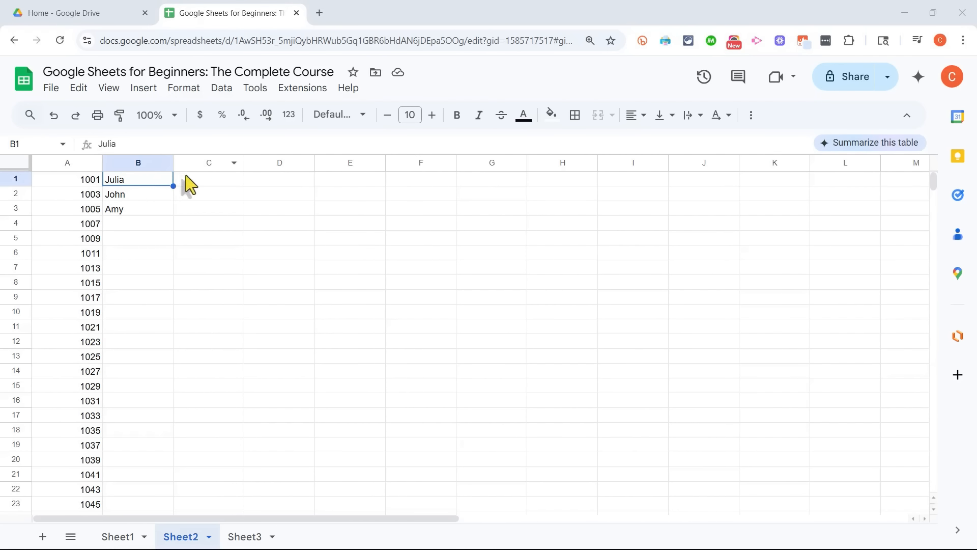
Enter 35 in cell C1, 14 in C2 and 20 in C3 beside the names
click(227, 187)
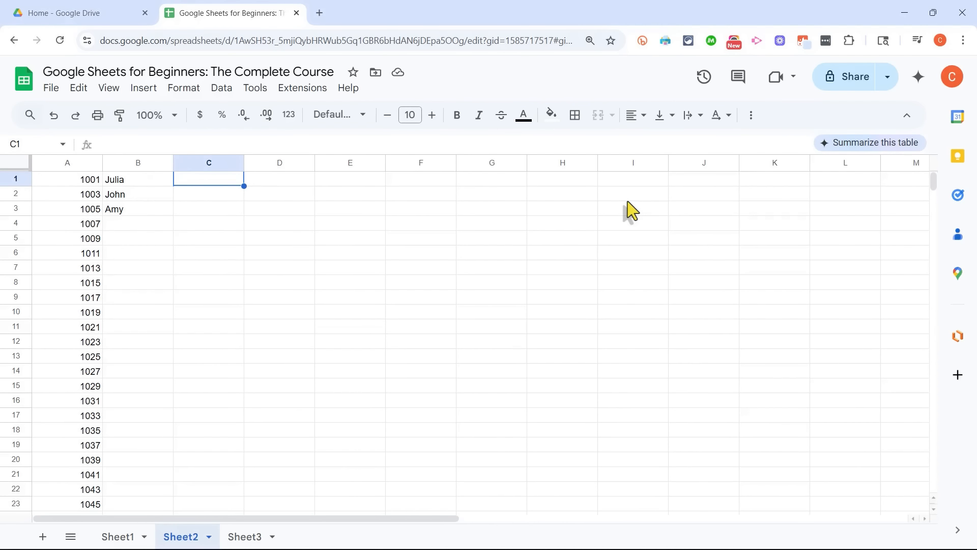
text(35)
key(Return)
key(Left)
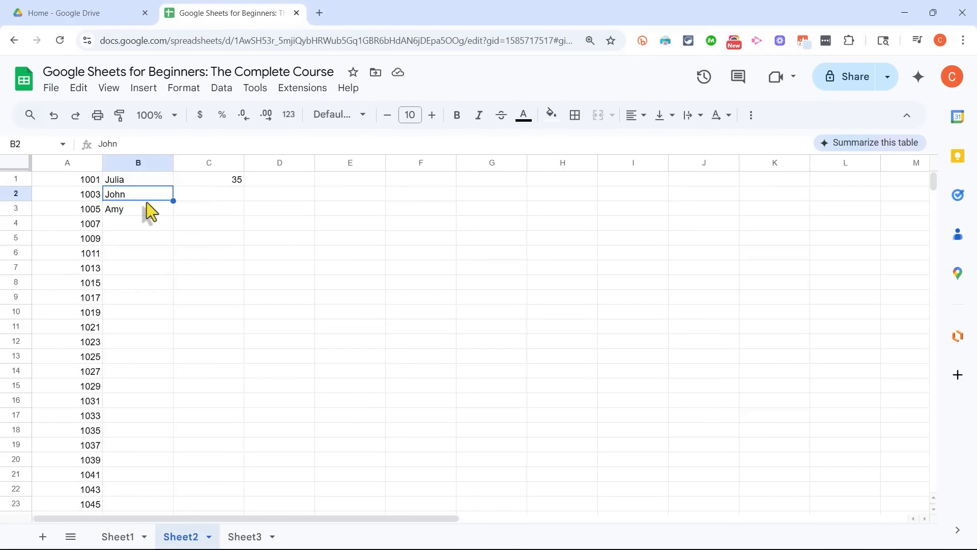
key(Right)
text(14)
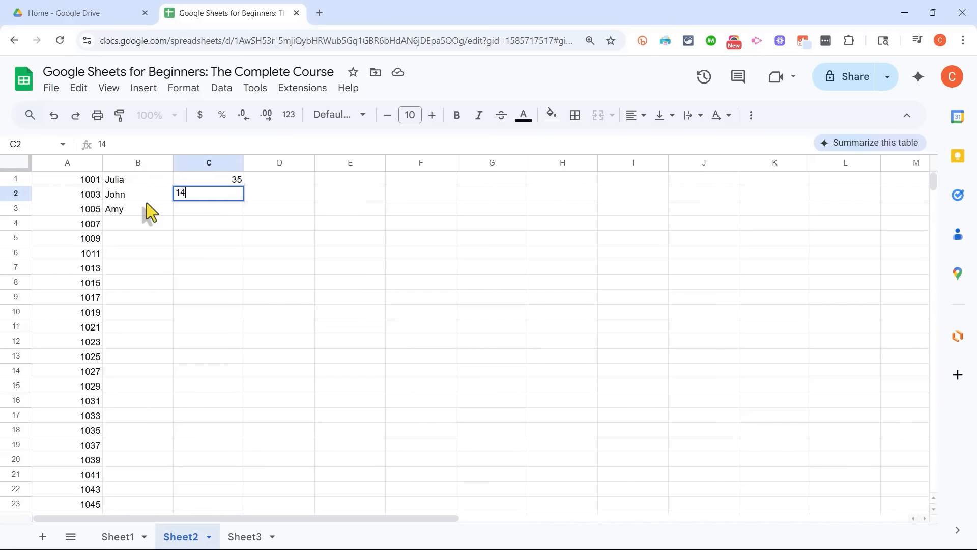
click(147, 203)
key(Right)
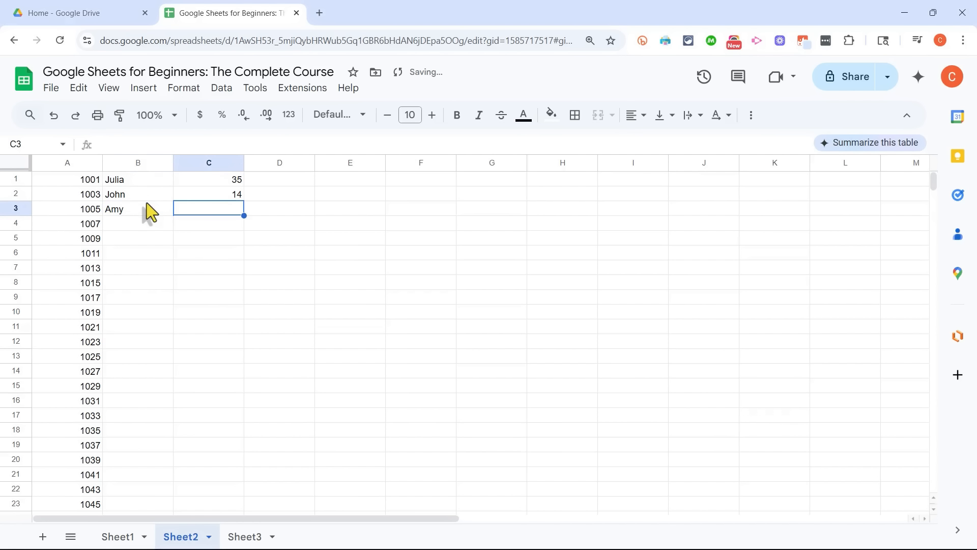
text(20)
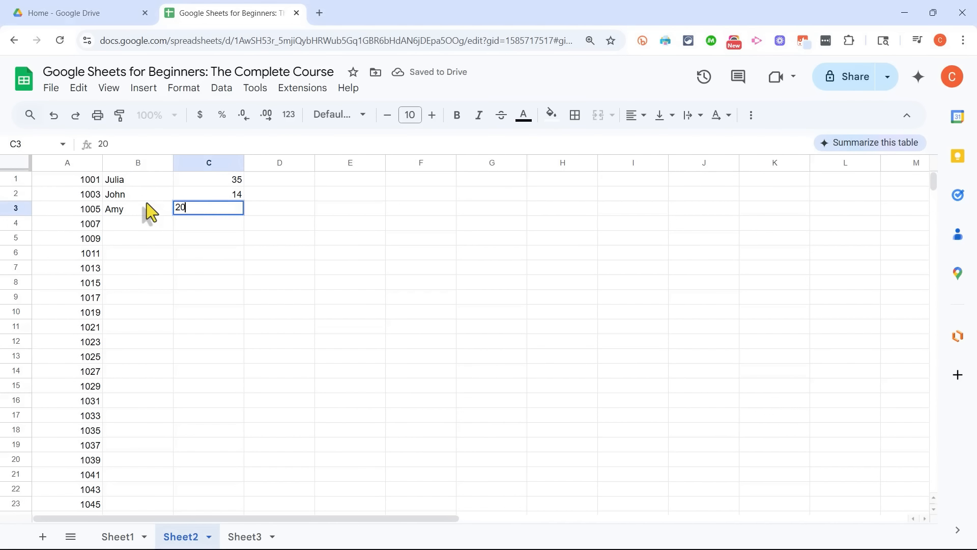
key(Return)
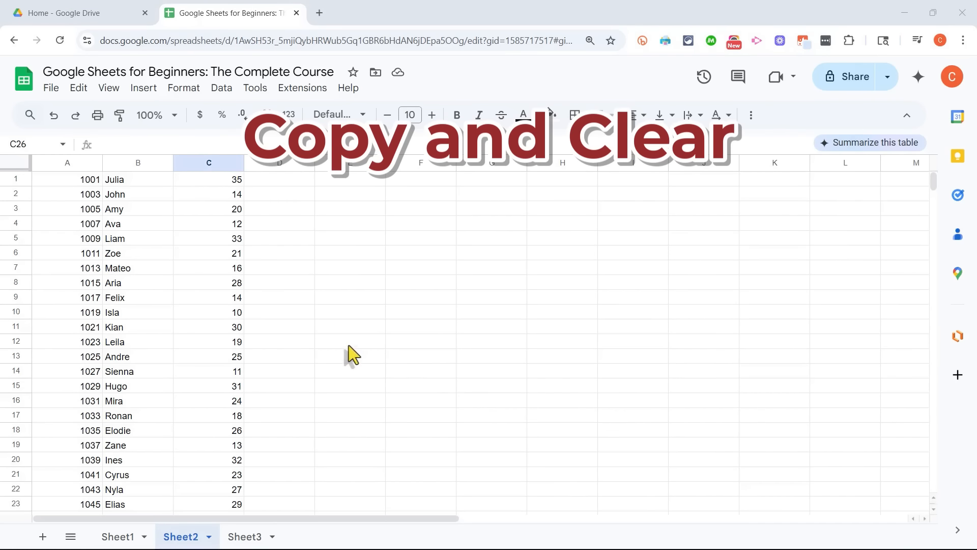
Copy the value 35 from cell C1 and paste it into cell C4
click(227, 181)
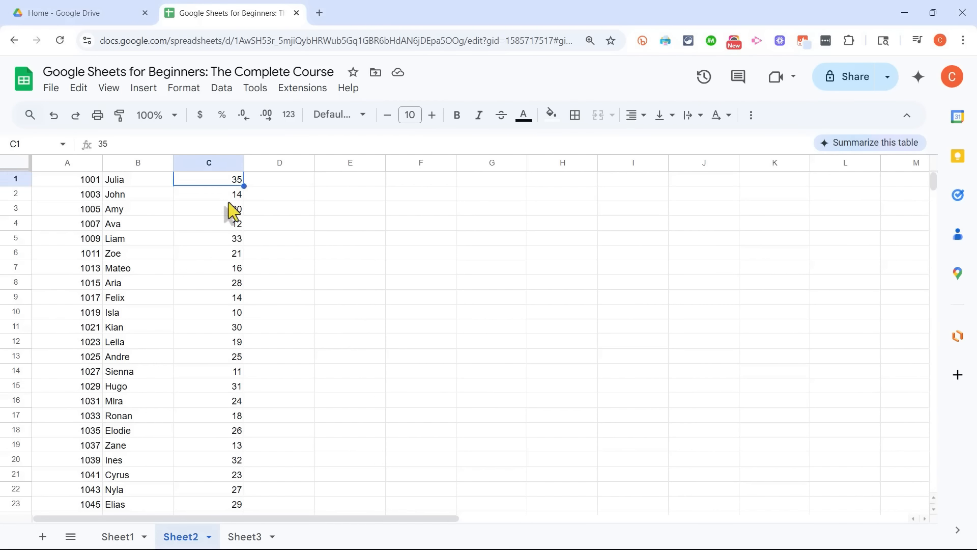
key(ctrl+c)
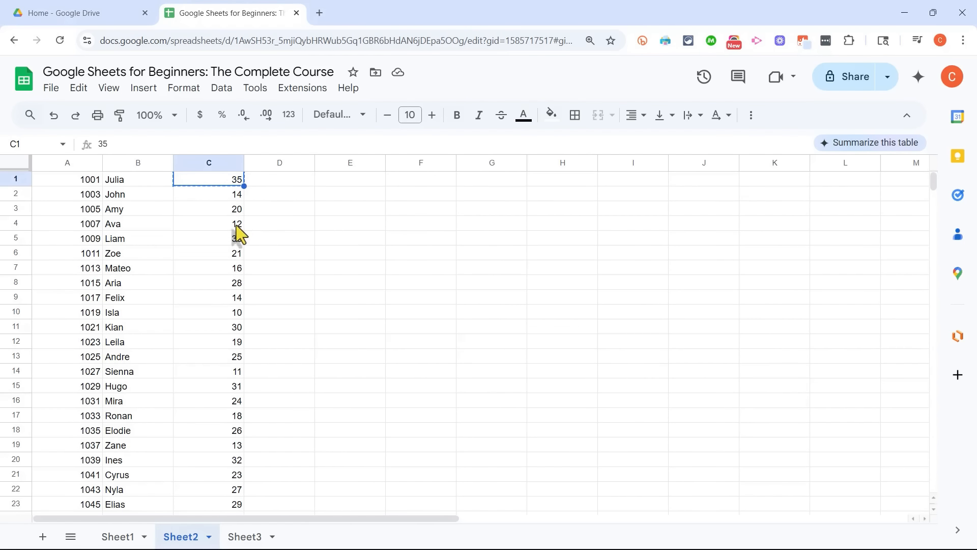
click(236, 225)
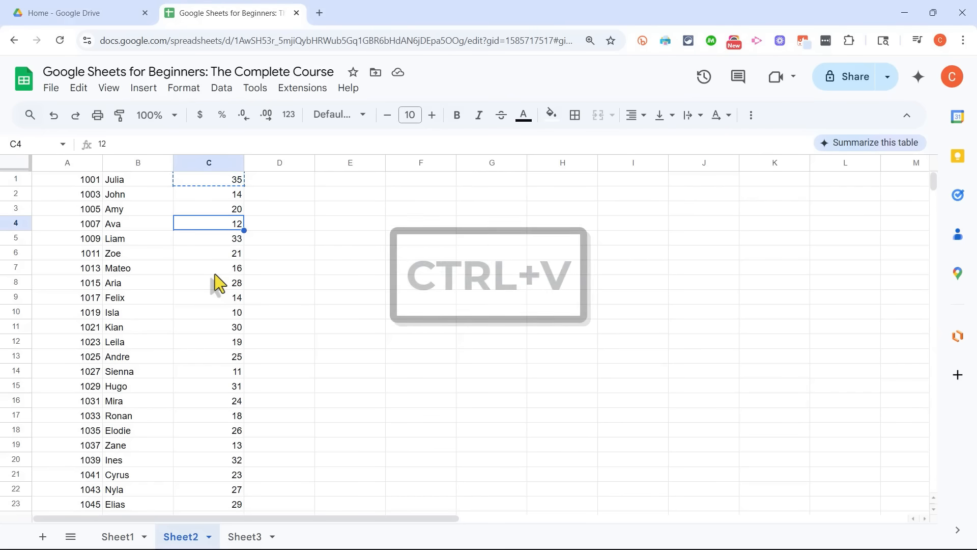
key(ctrl+v)
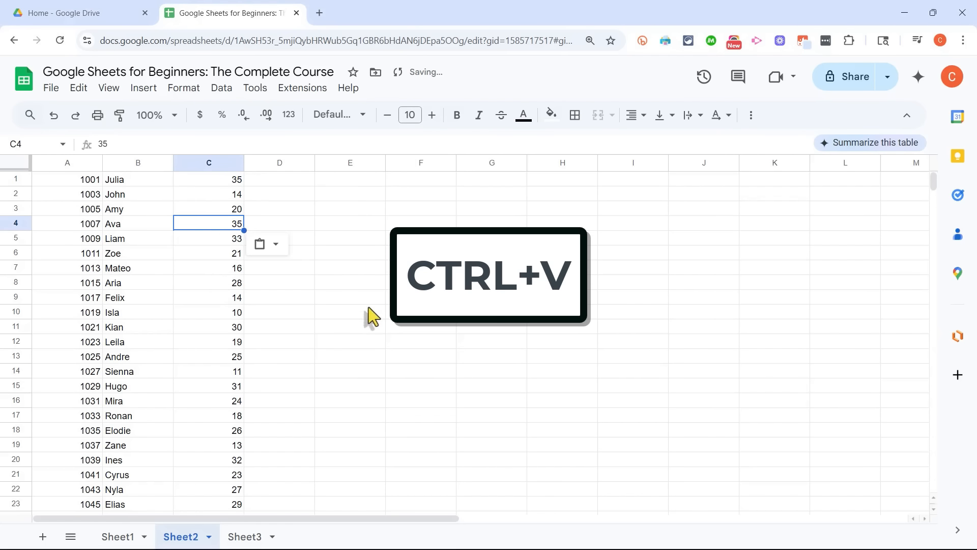
click(356, 312)
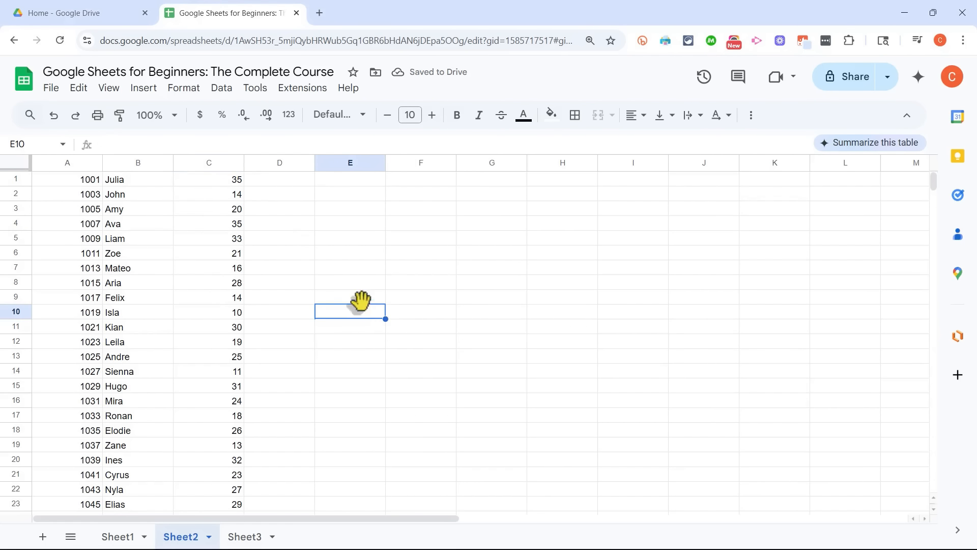
Look up the Copy and Paste commands available for cell C2
click(229, 194)
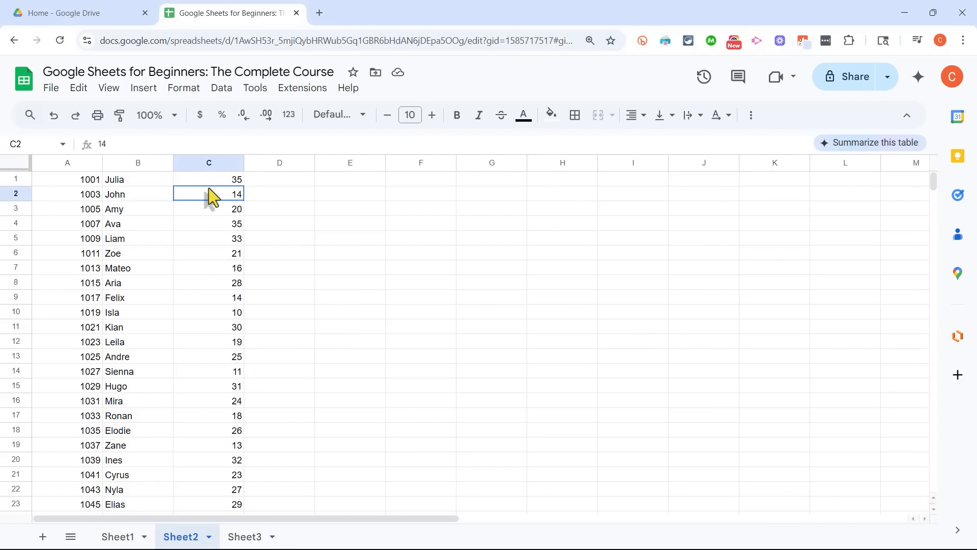
click(80, 89)
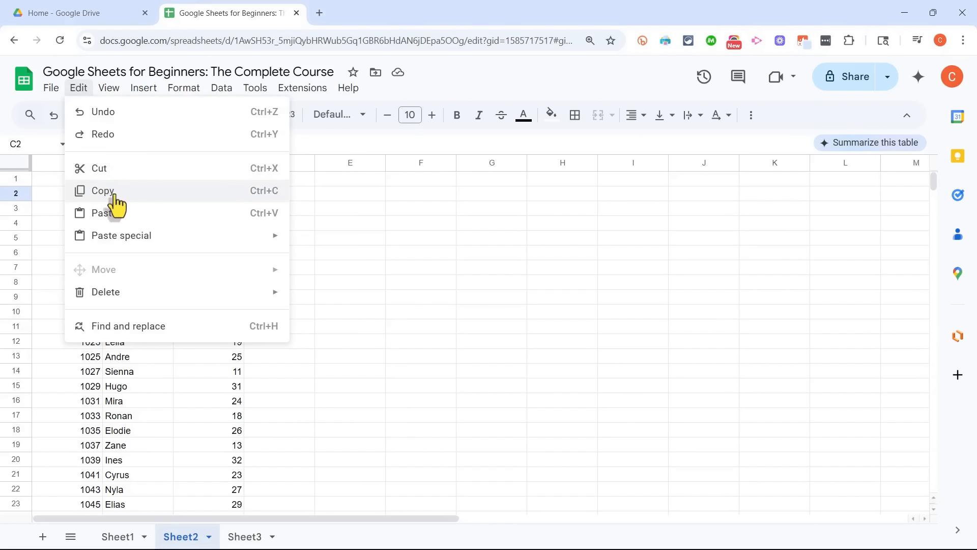
click(116, 192)
click(297, 254)
click(79, 87)
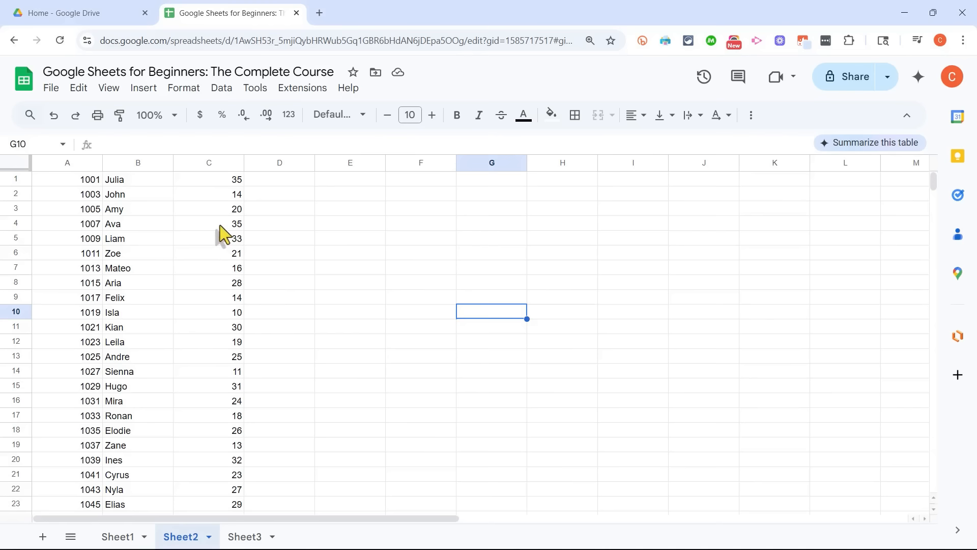
click(219, 225)
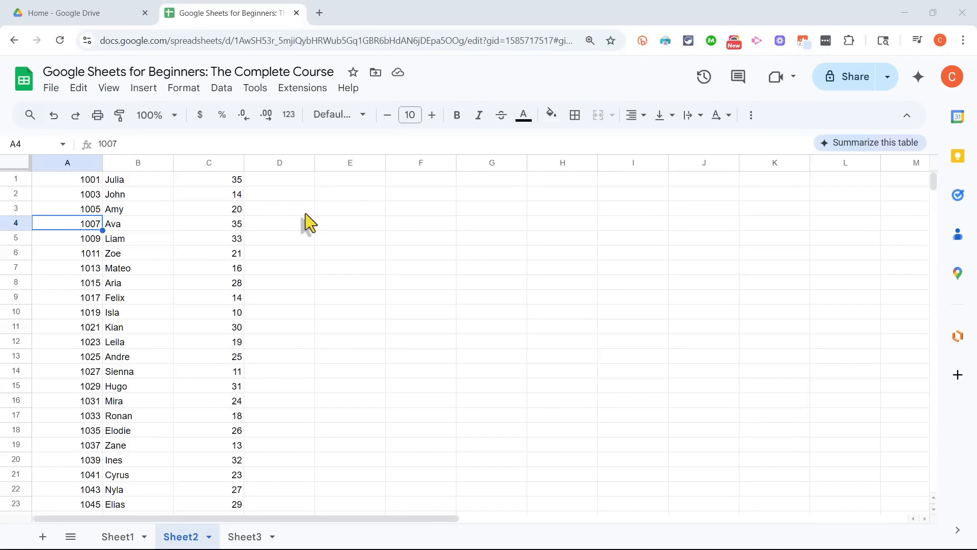
Clear the contents of cell C2
click(235, 196)
click(221, 208)
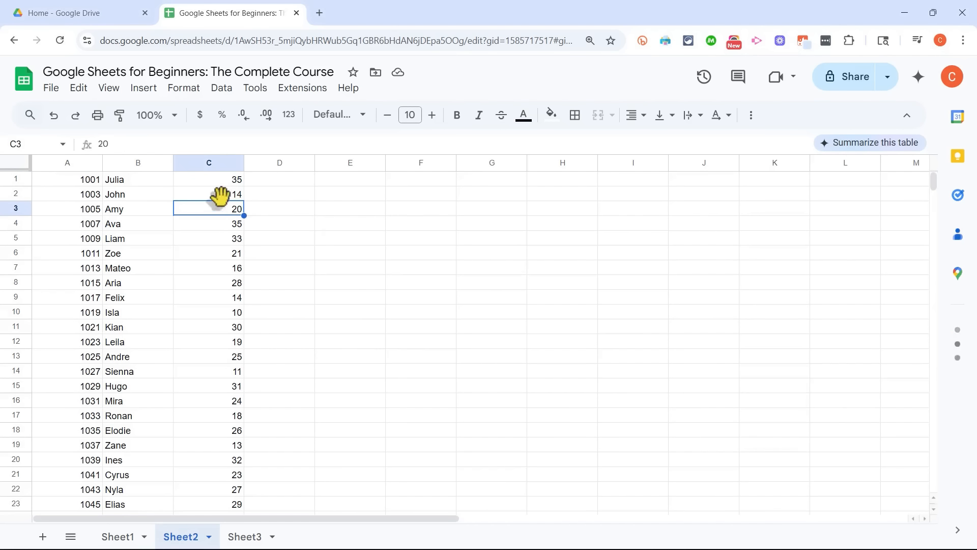
click(214, 193)
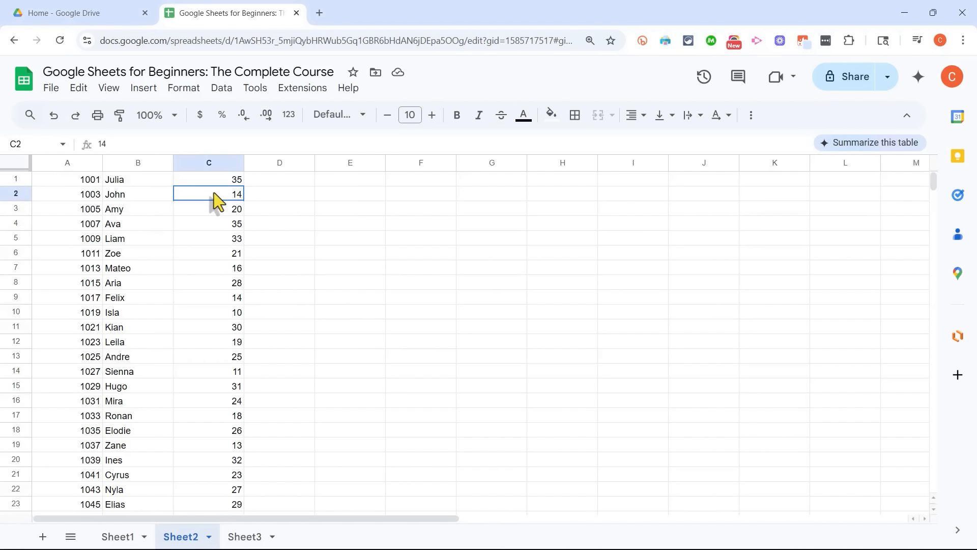
key(Delete)
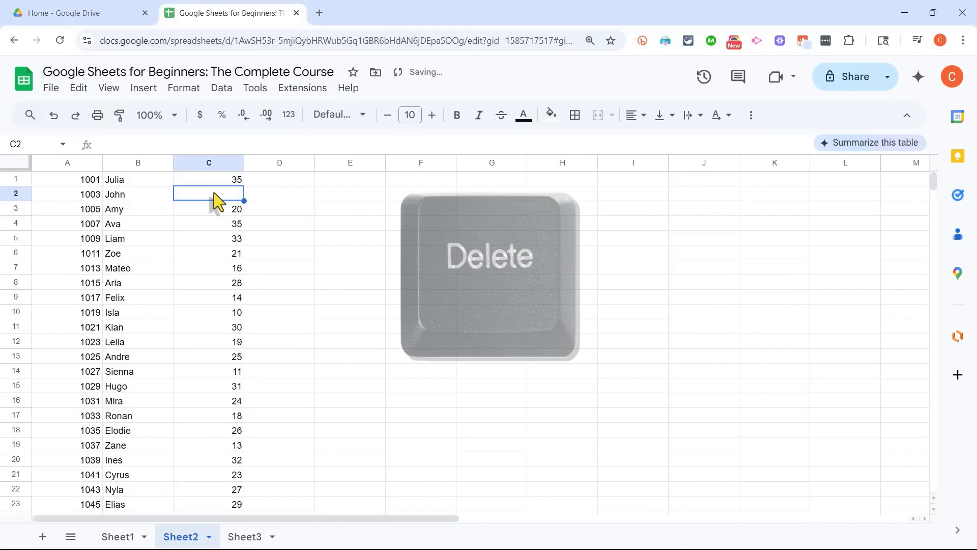
click(321, 240)
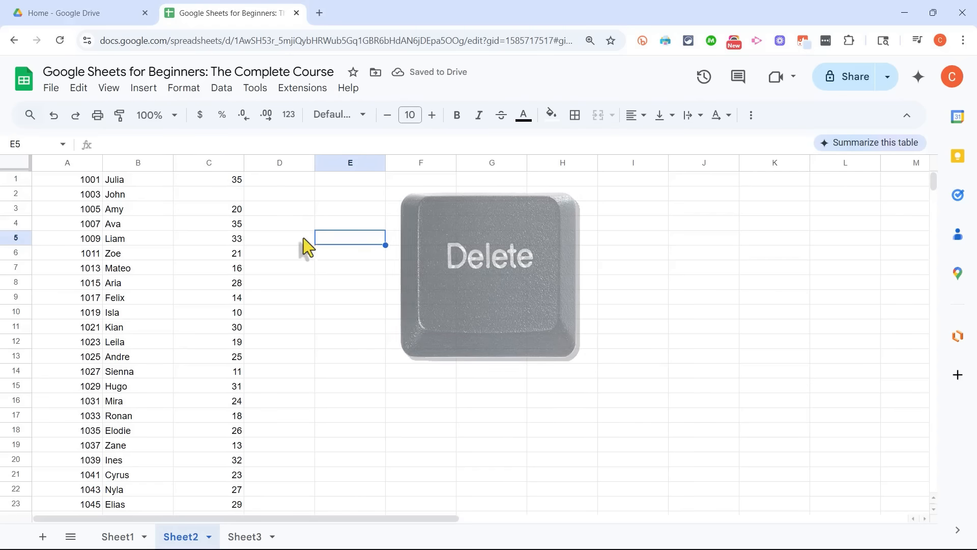
Clear the formatting of the emptied cell C2
click(235, 195)
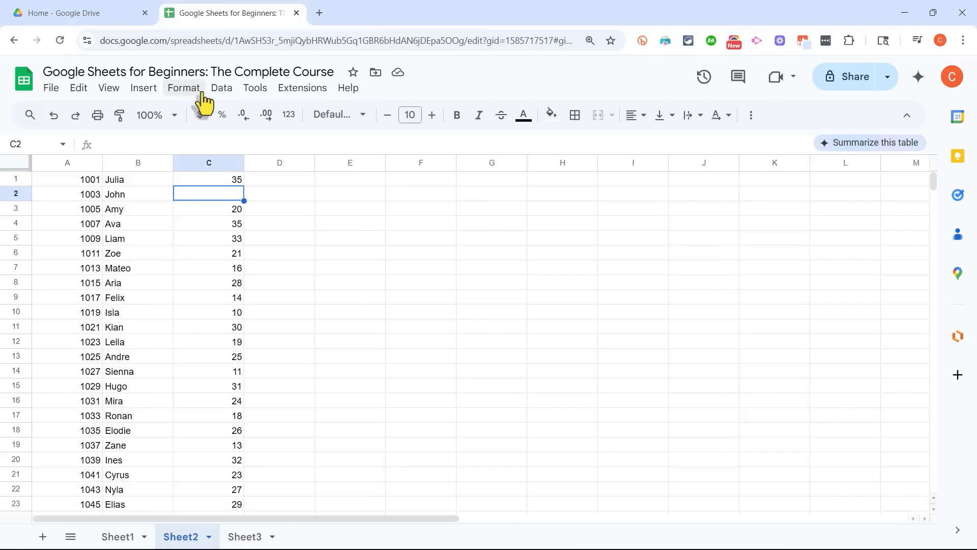
click(183, 88)
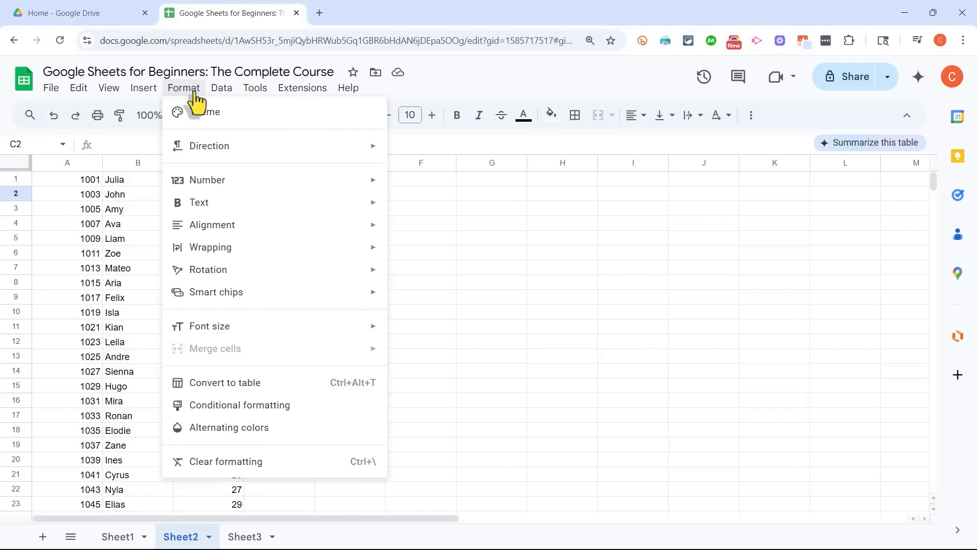
click(243, 462)
Make cell C3 bold and delete its contents
click(213, 206)
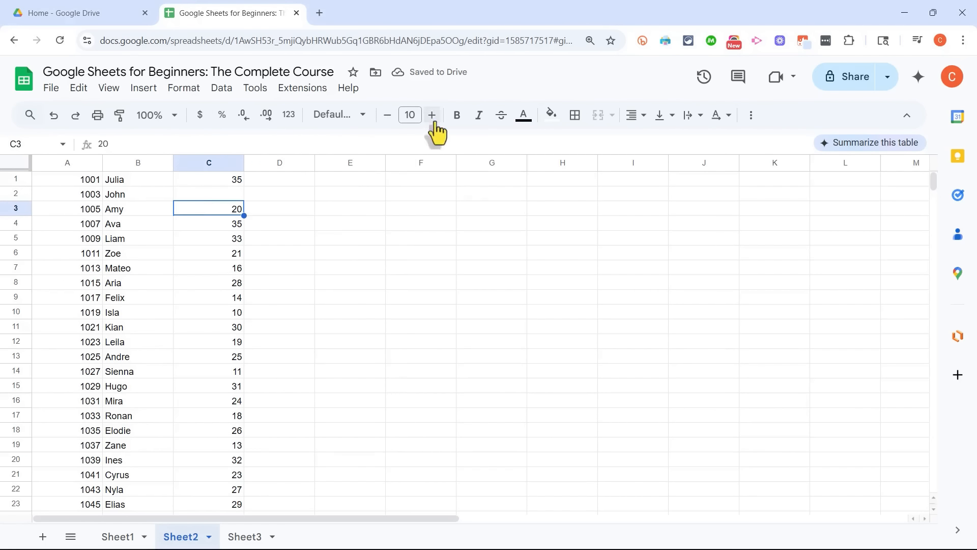
click(457, 118)
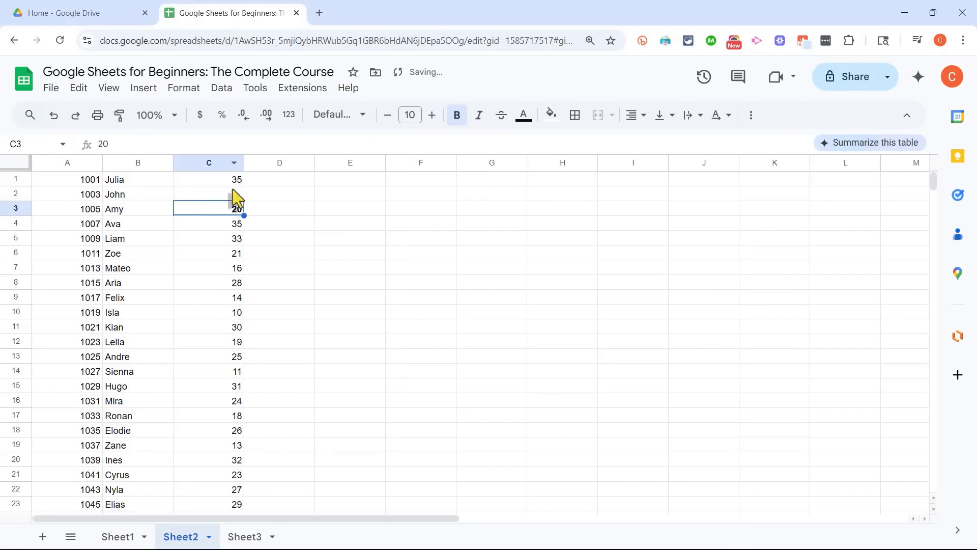
click(267, 238)
key(Delete)
click(293, 228)
Enter Hello in the bold-formatted cell C3
click(218, 212)
text(Hello)
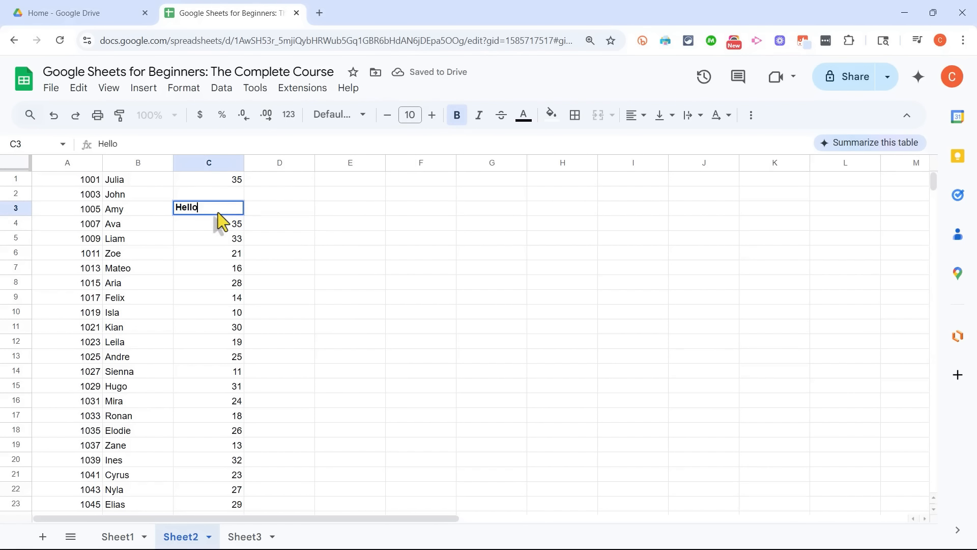
key(Return)
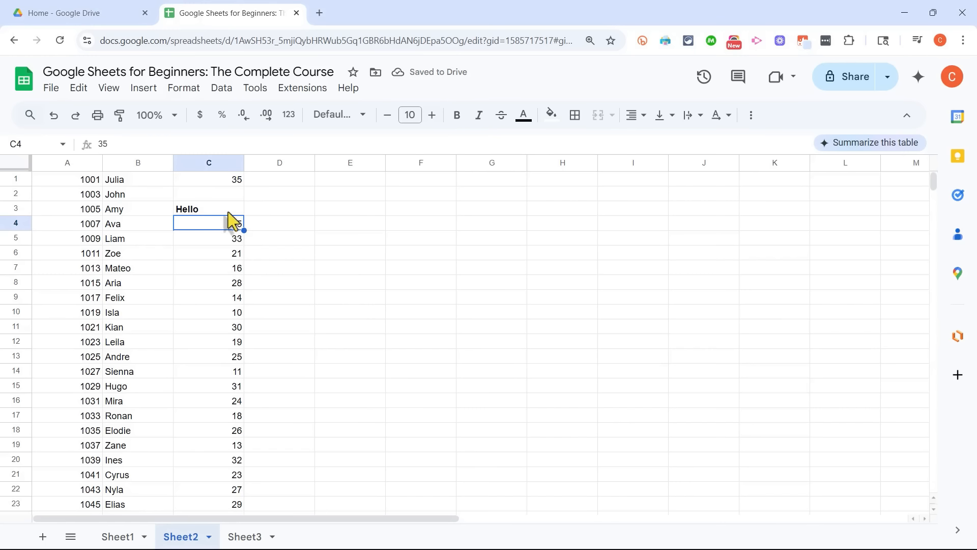
Clear the bold formatting from the Hello text in cell C3
click(225, 210)
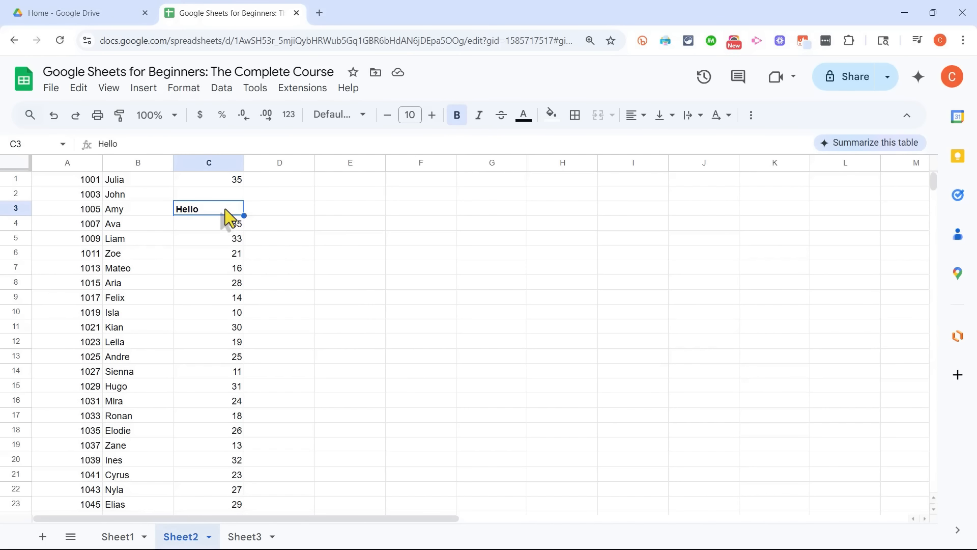
click(187, 95)
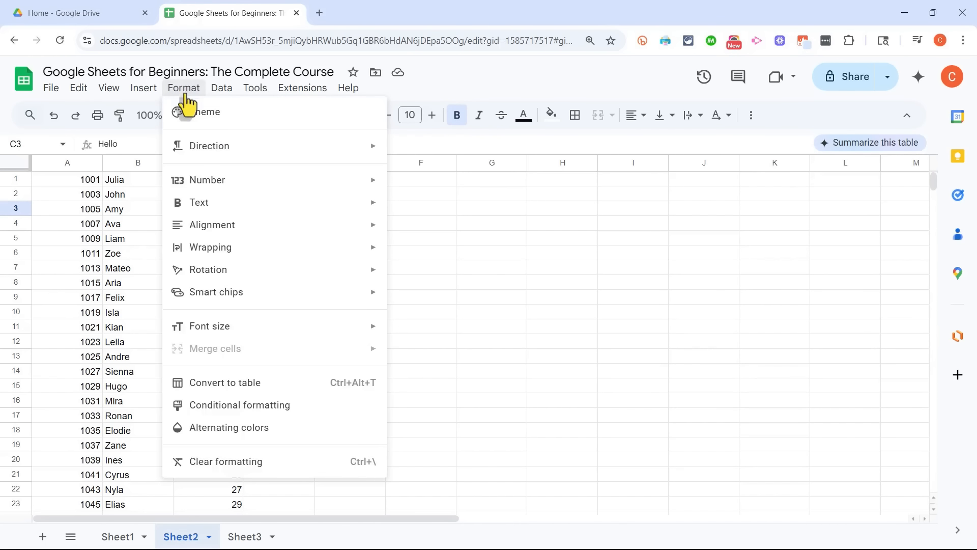
click(255, 462)
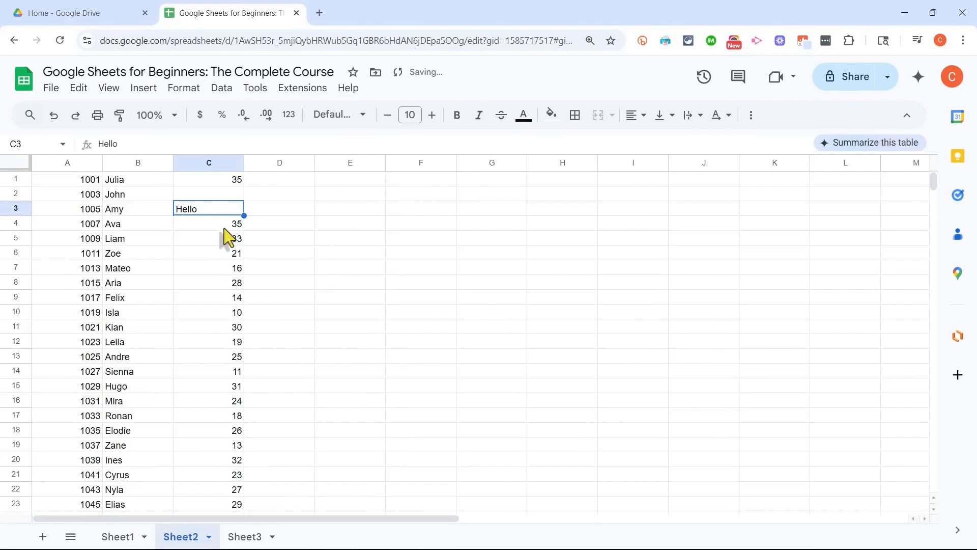
Undo the recent edits to cells C3 and C2, back to before C2 was cleared
key(Delete)
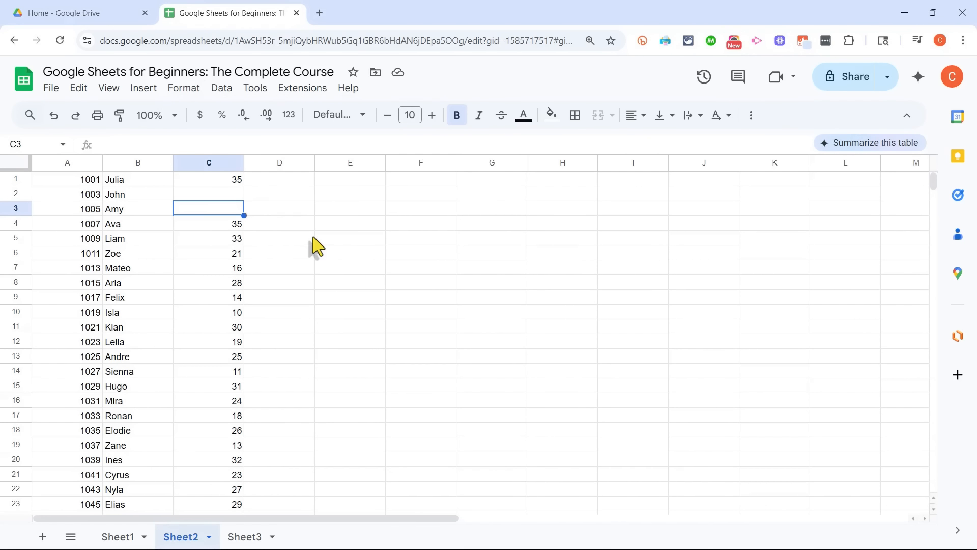
key(ctrl+z)
key(ctrl+z)
key(ctrl+z)
key(ctrl+z)
key(ctrl+z)
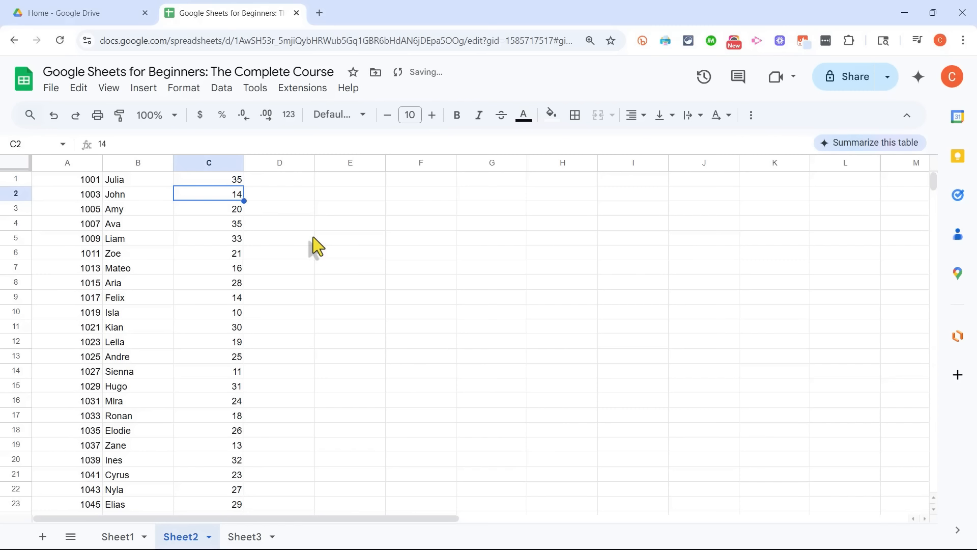
click(303, 252)
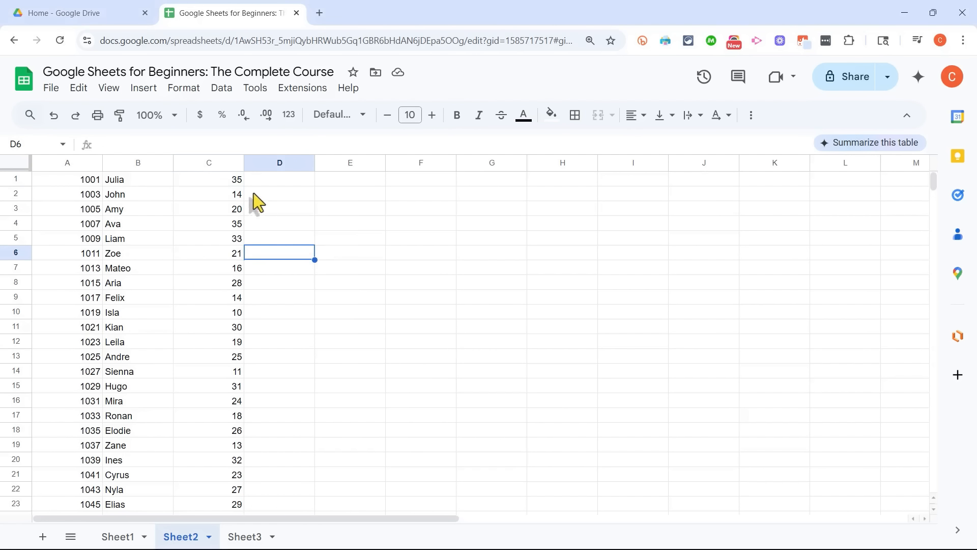
Enter 150 in cell D1, beside the value in C1
click(227, 179)
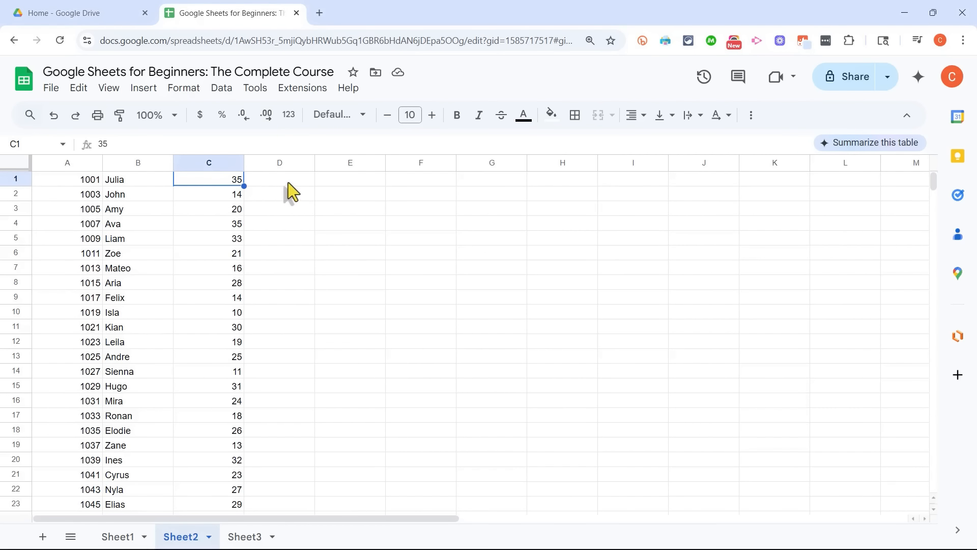
click(277, 182)
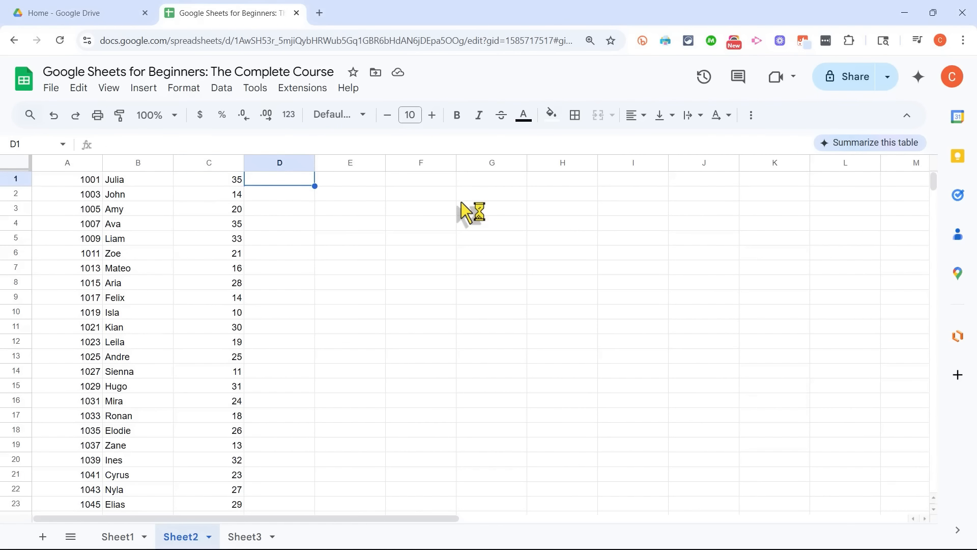
text(150)
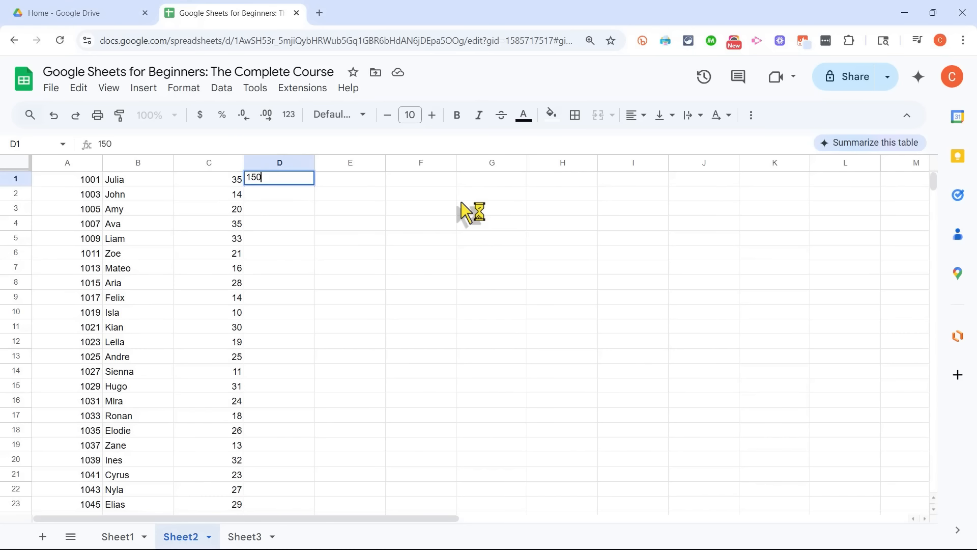
key(Return)
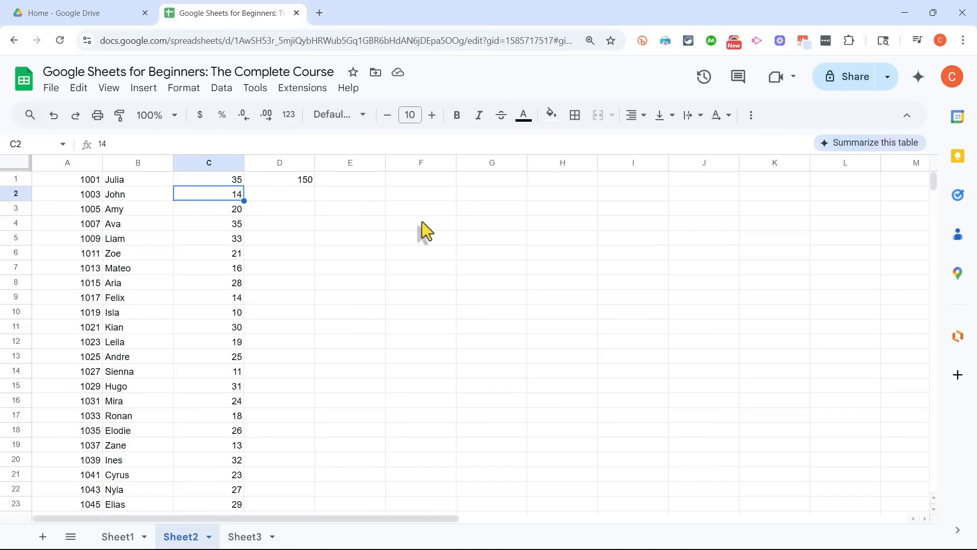
Inspect the row 1 values one by one in cells A1, B1, C1 and D1
click(92, 183)
click(136, 181)
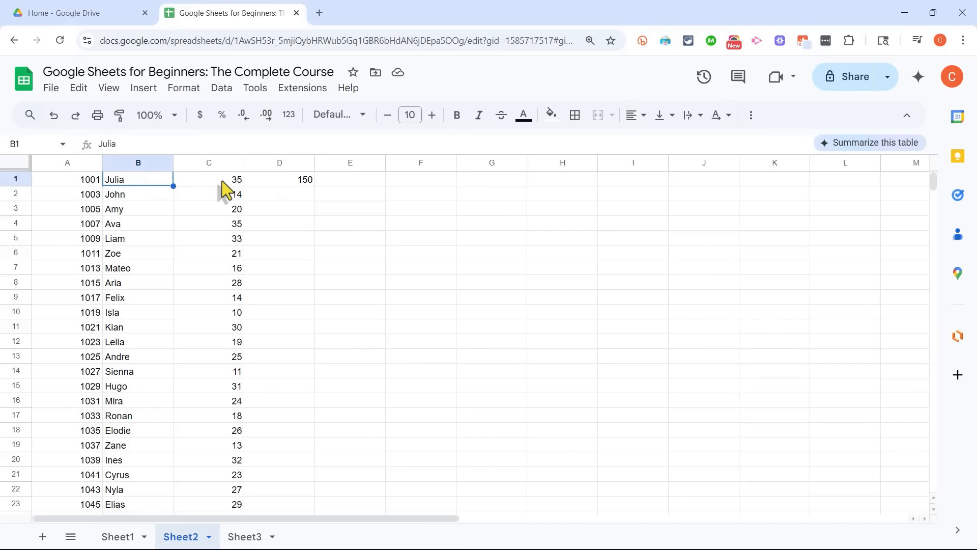
click(94, 183)
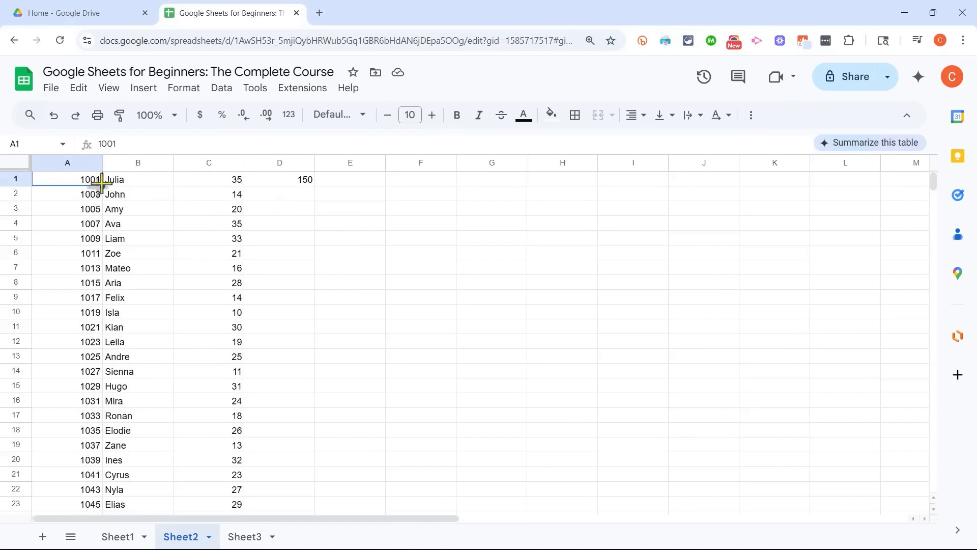
click(230, 180)
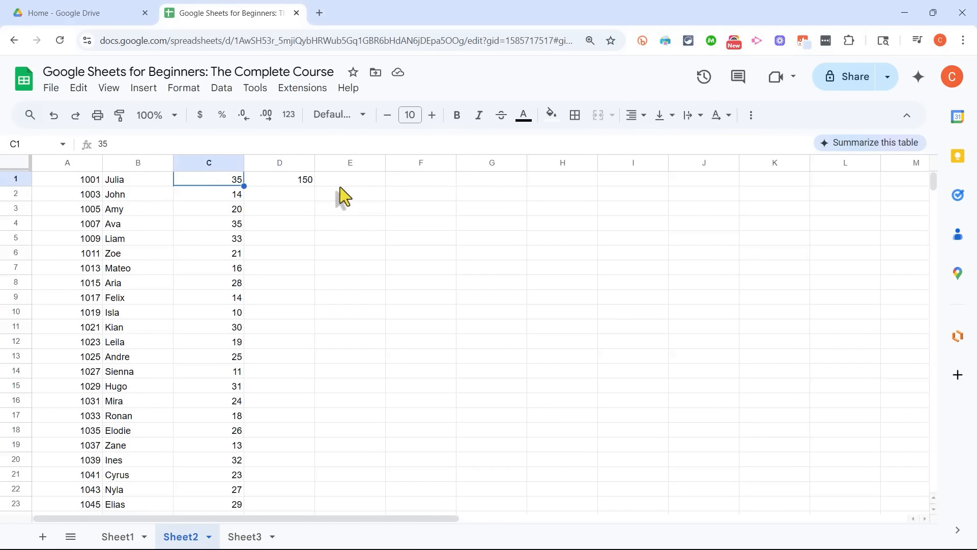
click(300, 181)
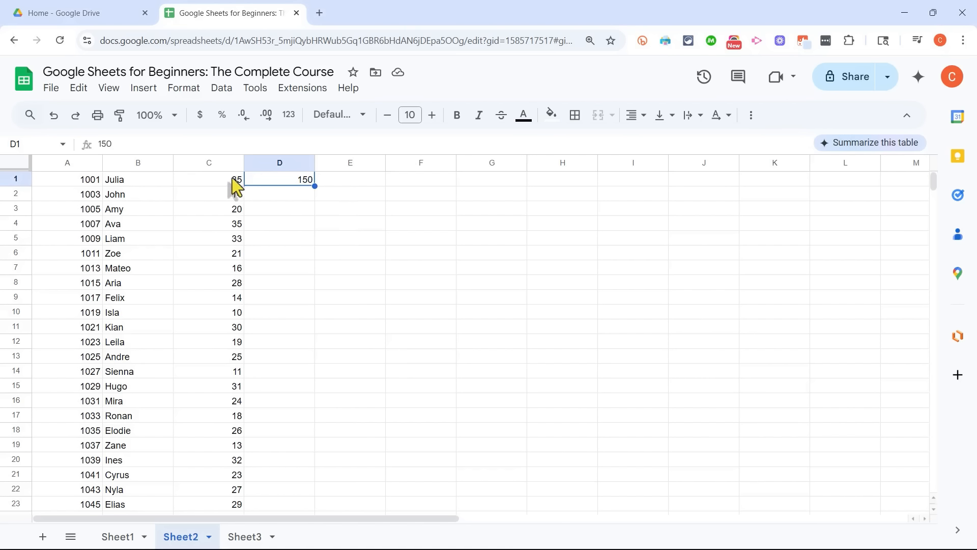
Insert one empty row above row 1
right_click(19, 179)
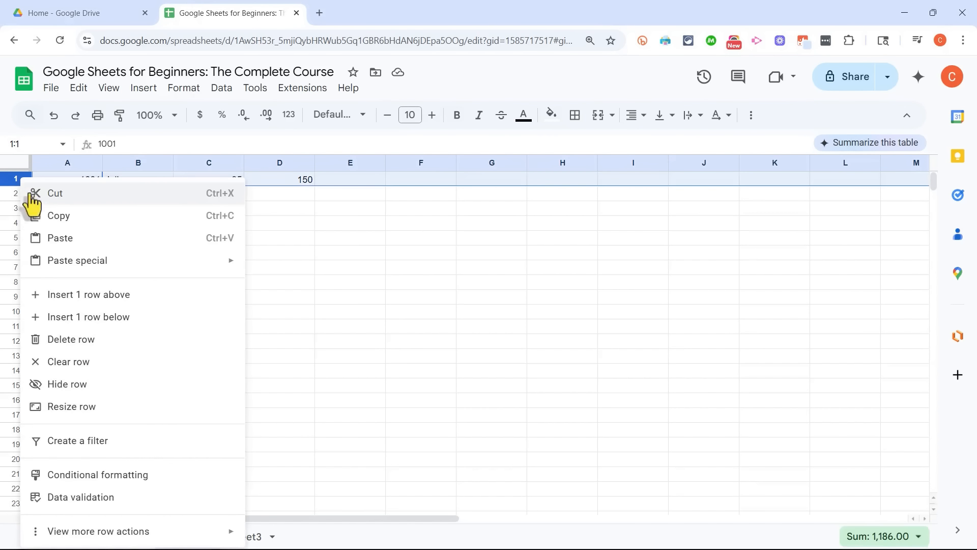
click(84, 301)
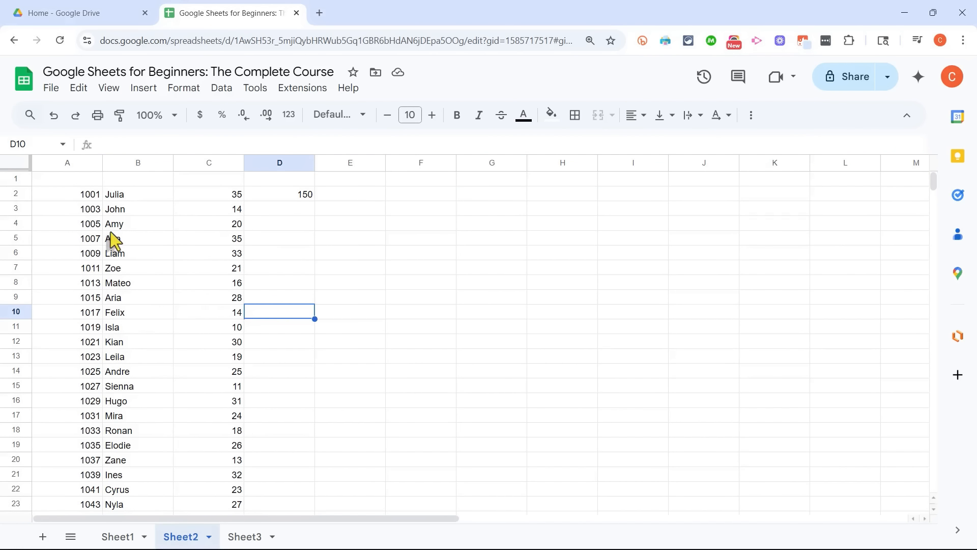
Insert one empty column to the left of column A
right_click(77, 165)
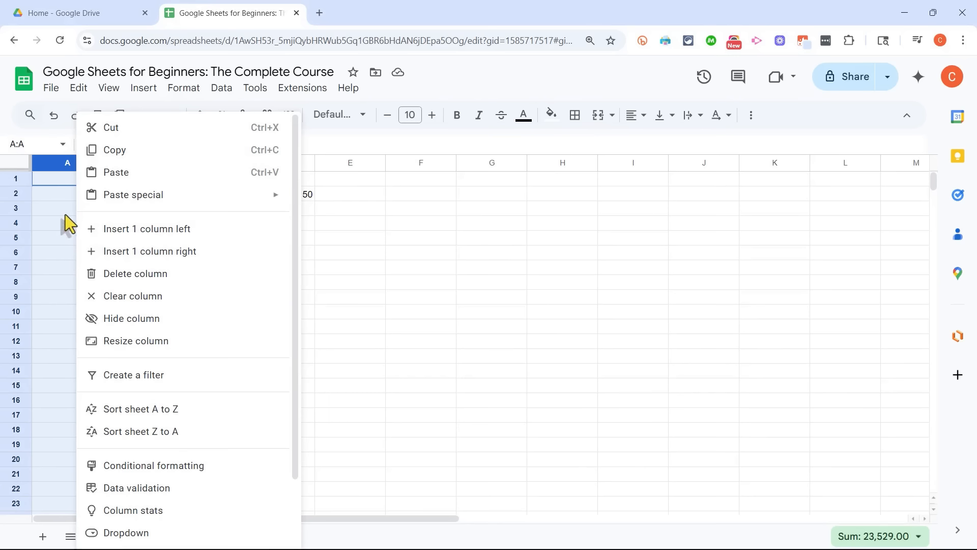
click(123, 230)
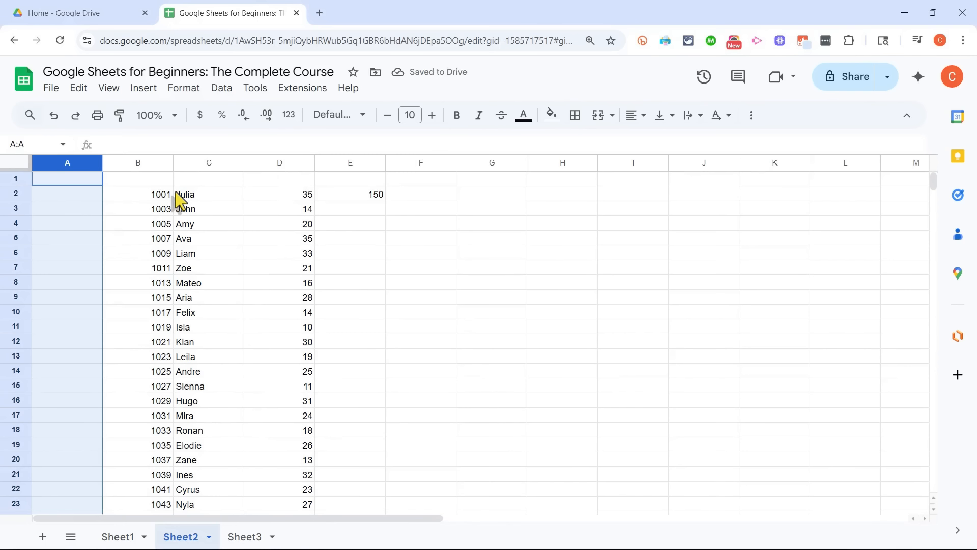
click(178, 239)
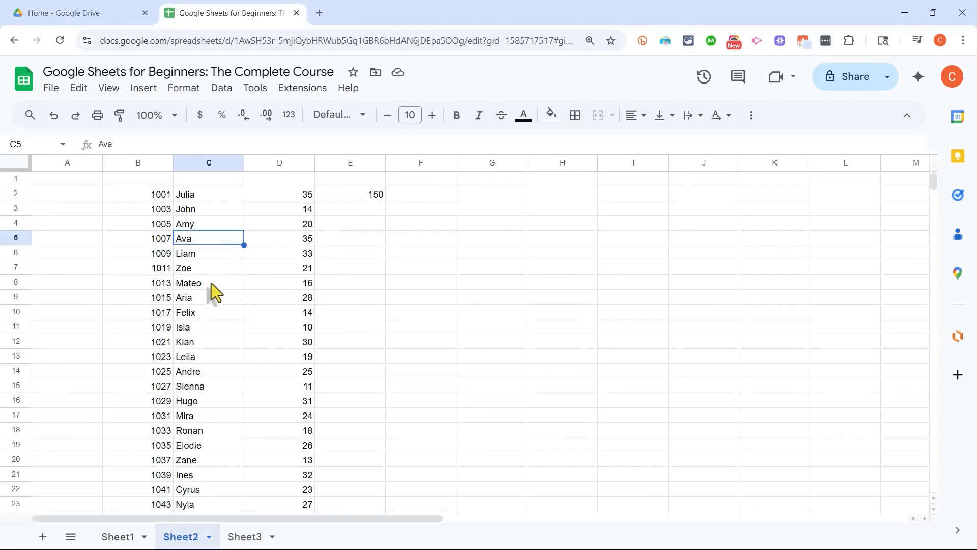
Insert one empty row above row 8
click(12, 283)
right_click(11, 283)
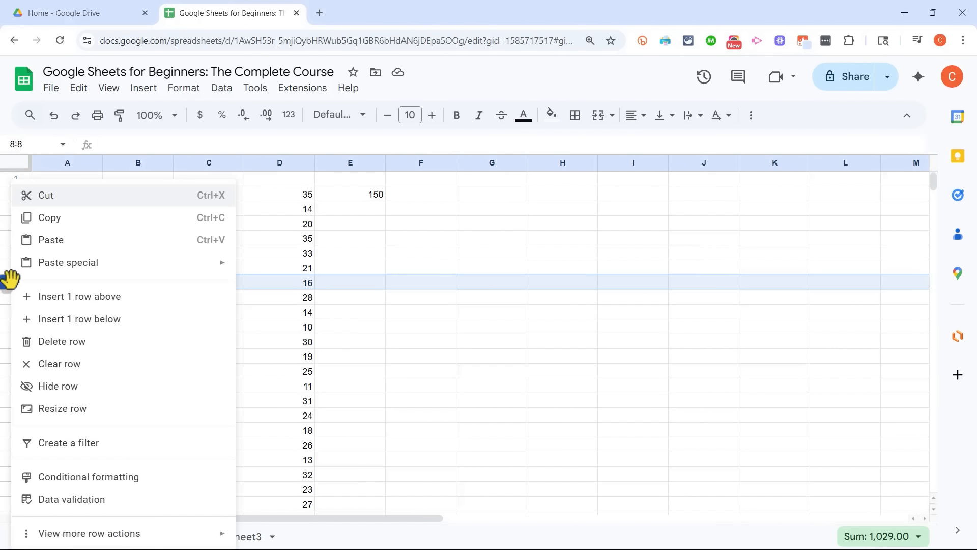
click(57, 302)
click(210, 315)
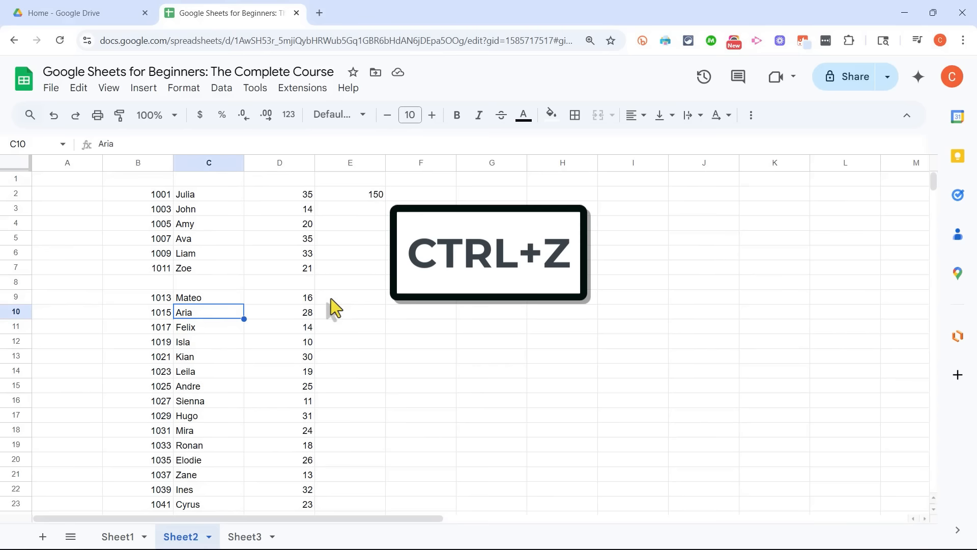
Undo both the row insertion above row 8 and the column insertion before column A
key(ctrl+z)
key(ctrl+z)
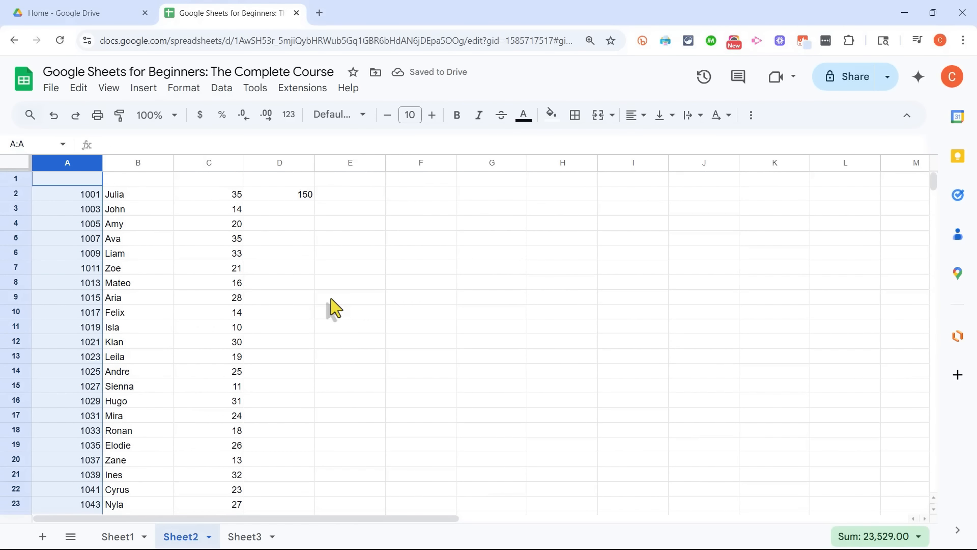
click(351, 299)
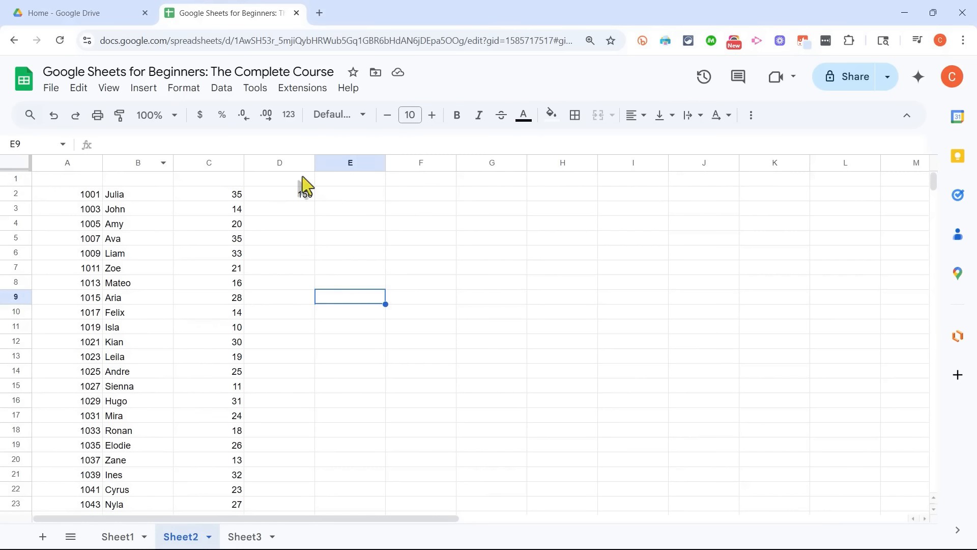
Enter the headers Employee Number, Name, Hourly Wage and Hours Worked in cells A1 through D1
click(73, 181)
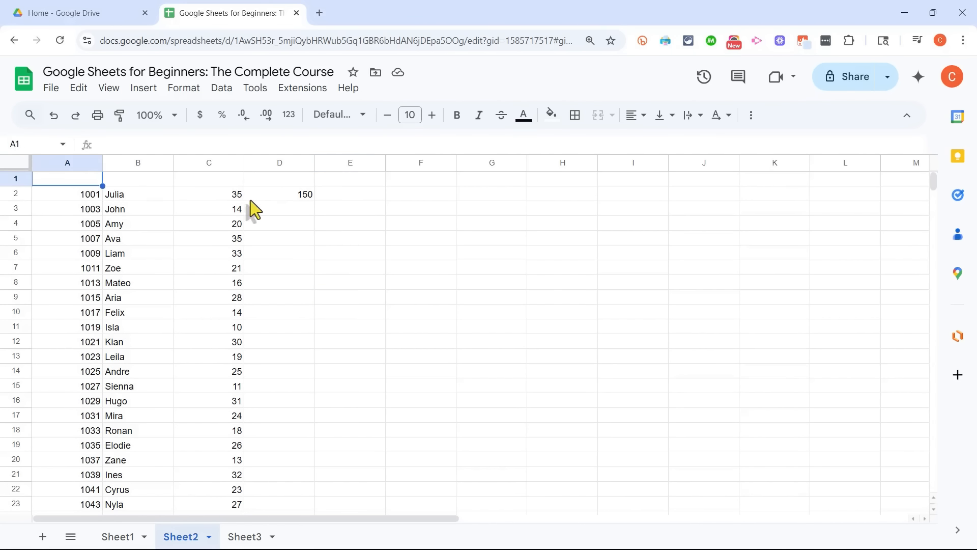
text(Emp)
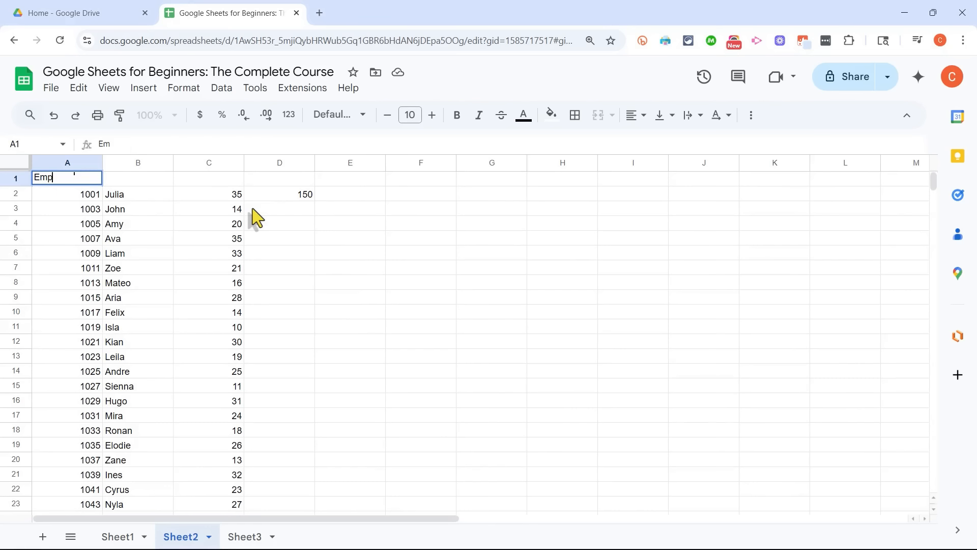
text(loyee Number)
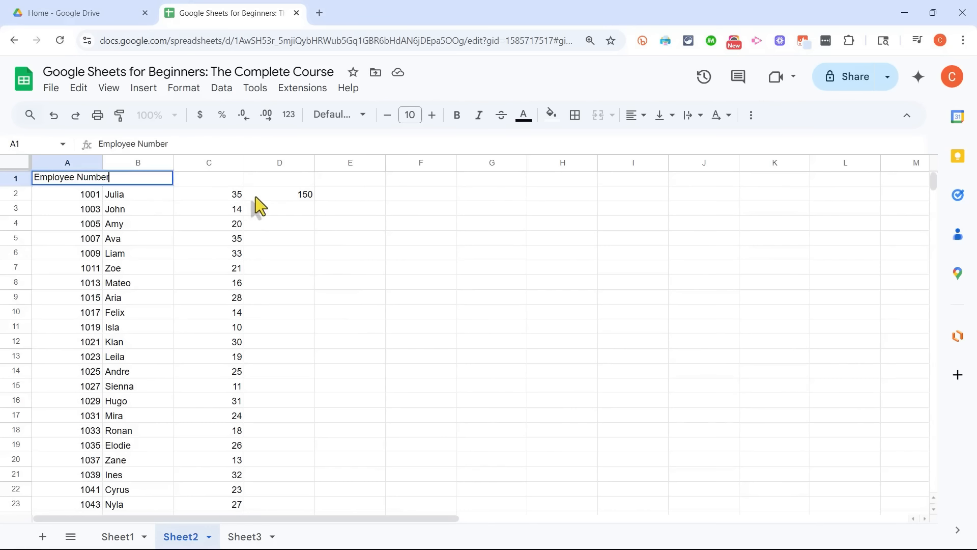
key(Tab)
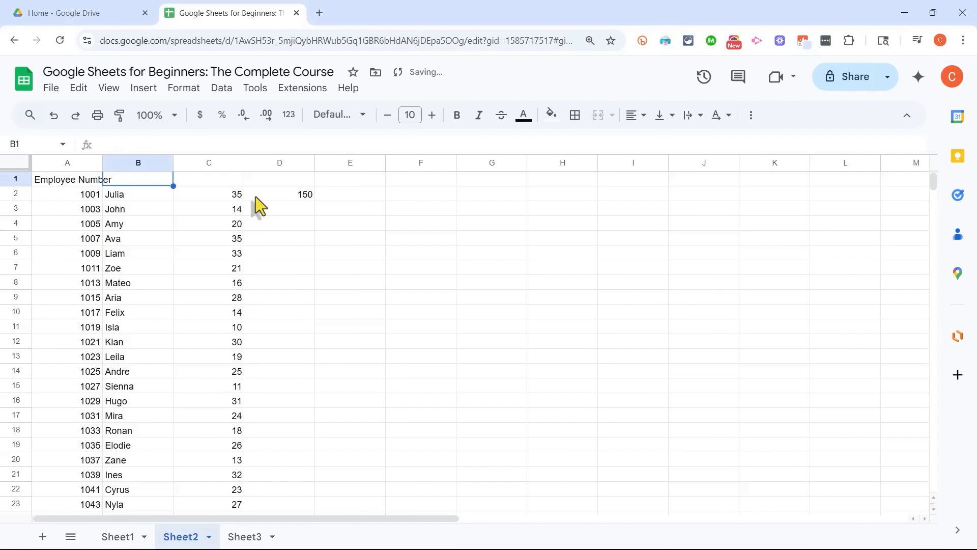
text(Name)
key(Tab)
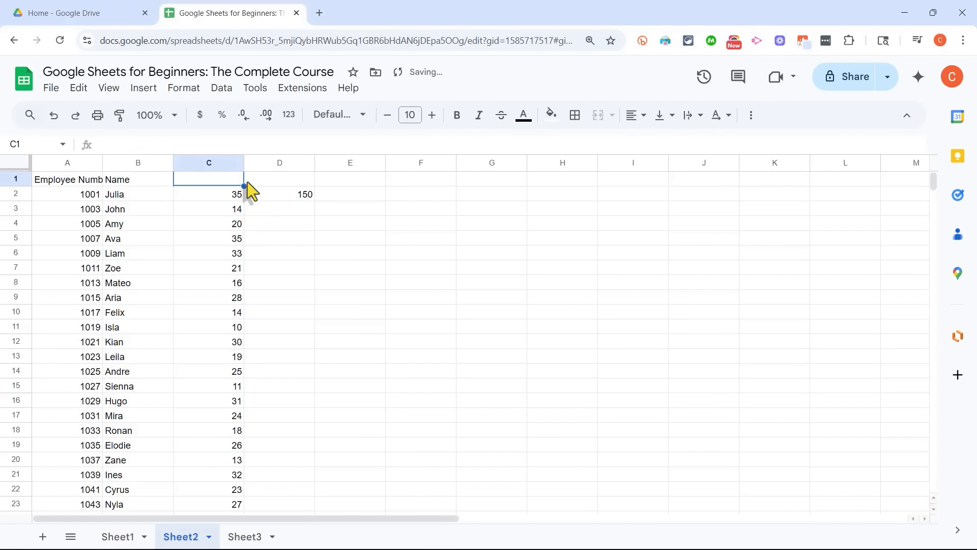
text(Hourly Wage)
key(Tab)
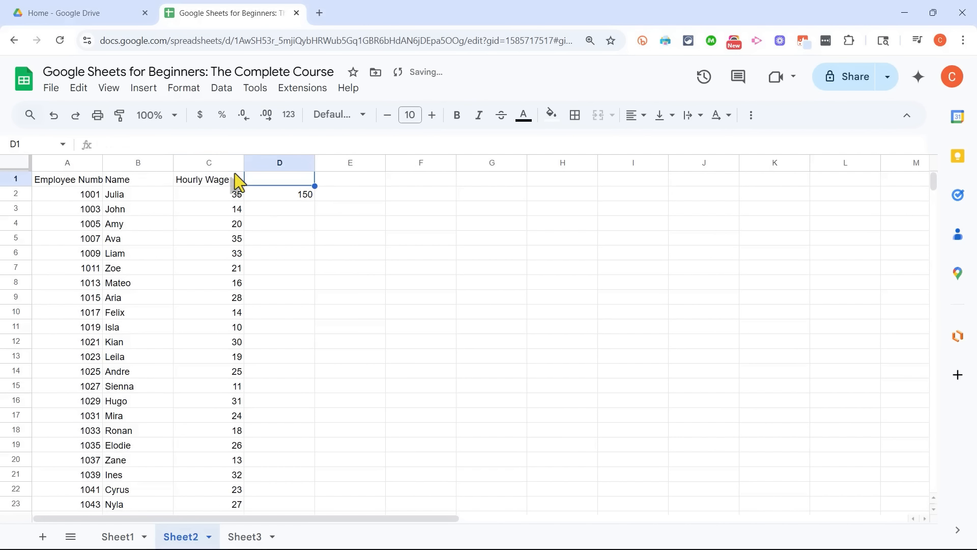
text(Hours Worked)
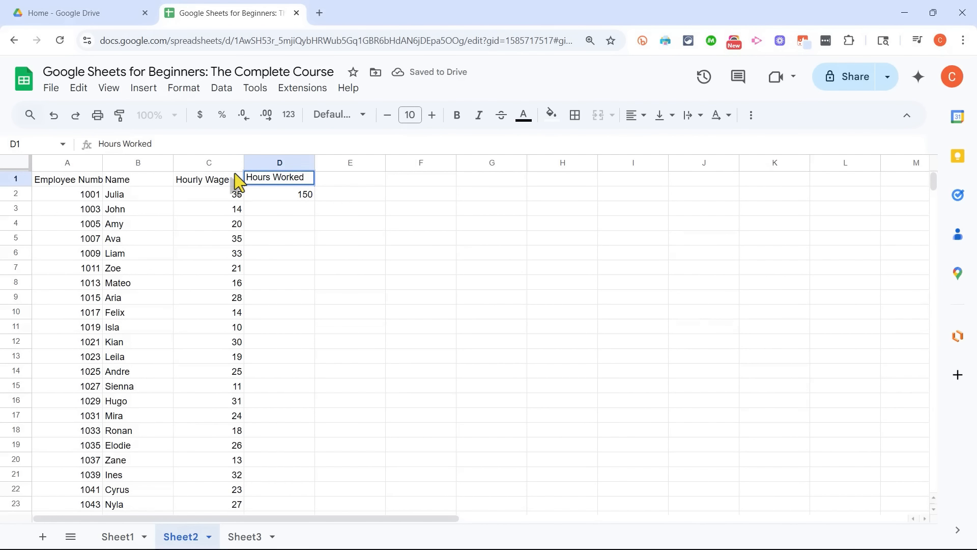
key(Return)
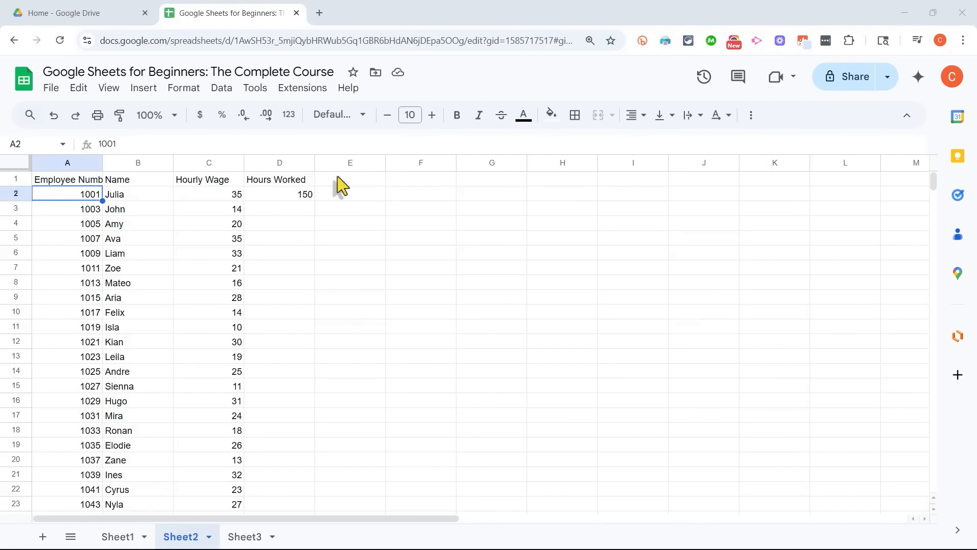
Add the header Taxable Income in cell E1
click(334, 179)
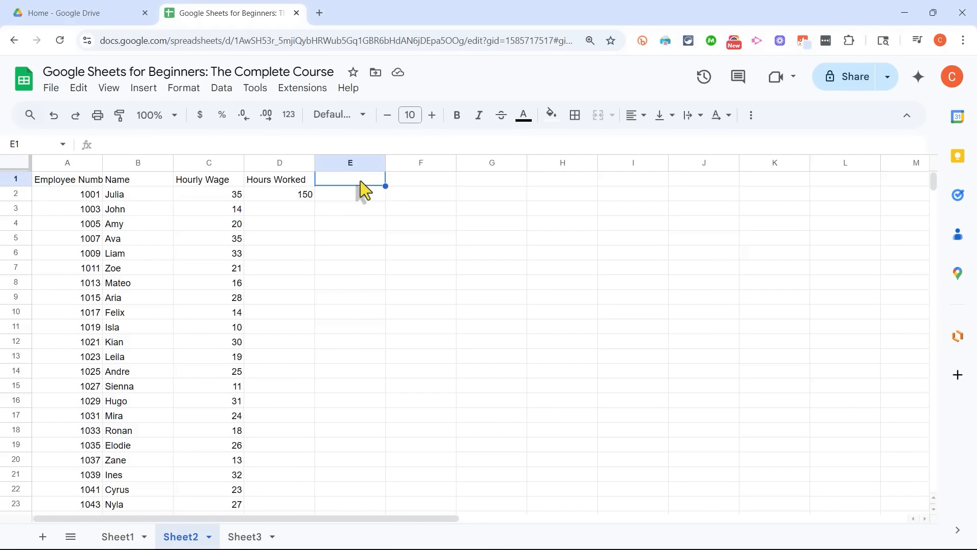
text(Taxable Income)
key(Return)
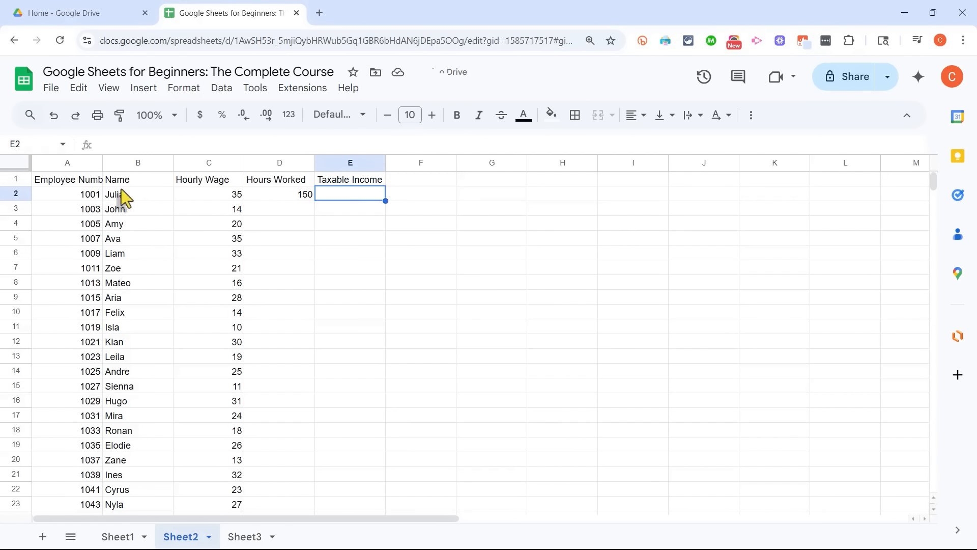
Narrow column A slightly and then widen it enough to fit the full Employee Number header
click(51, 182)
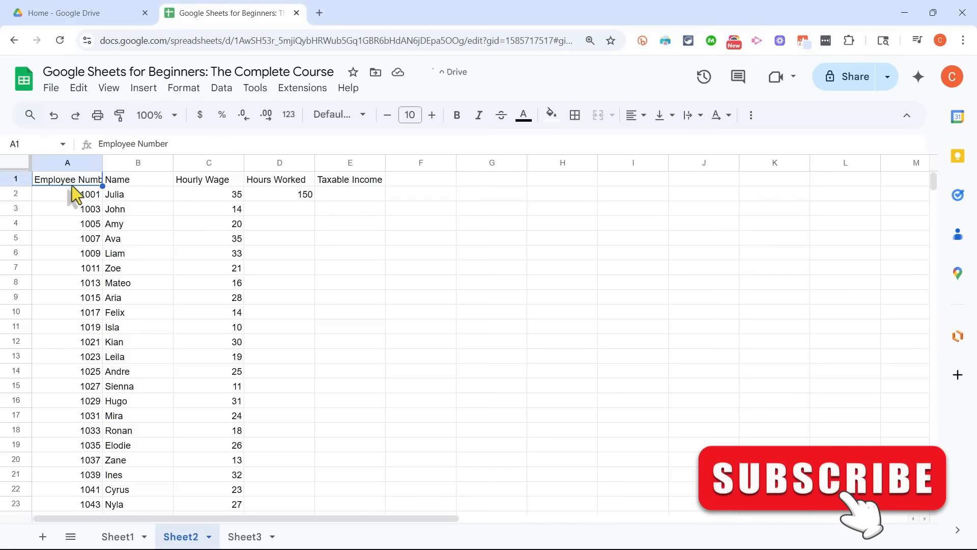
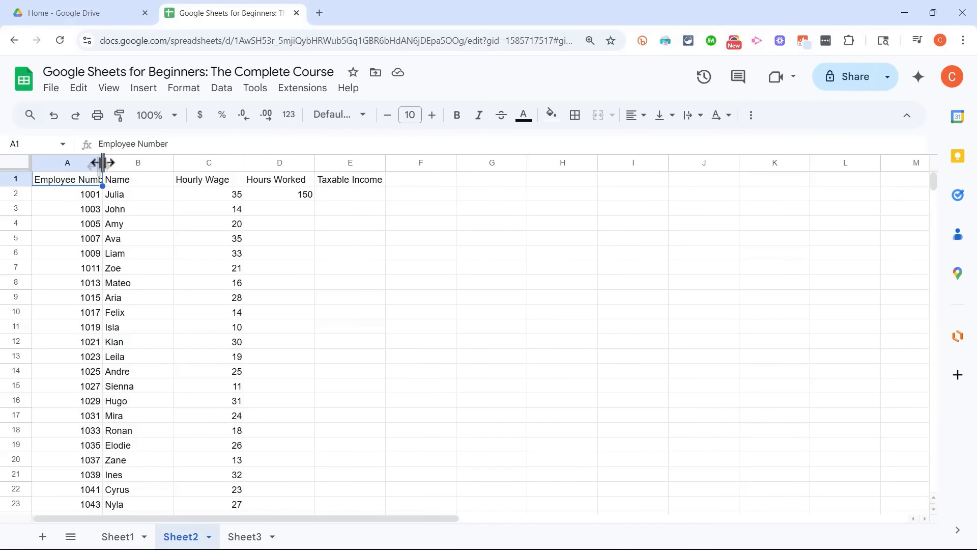
mouse_move(102, 162)
mouse_down()
mouse_move(127, 162)
mouse_move(41, 162)
mouse_move(90, 166)
mouse_up()
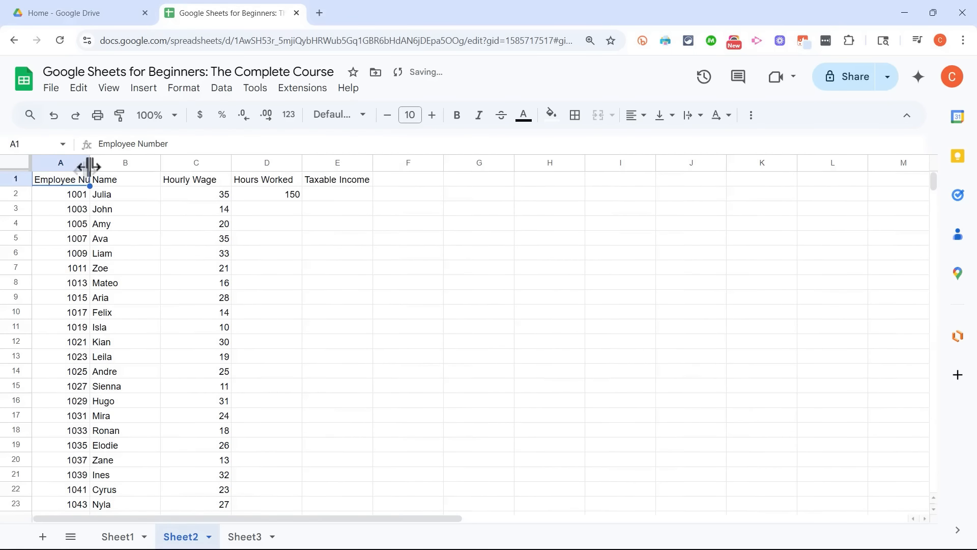
drag(89, 166, 116, 166)
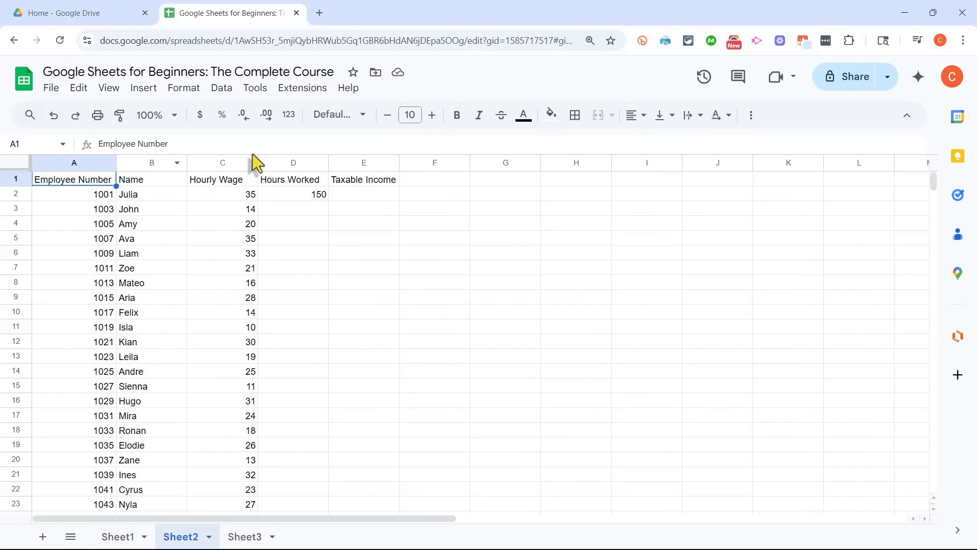
click(155, 165)
shift+click(203, 162)
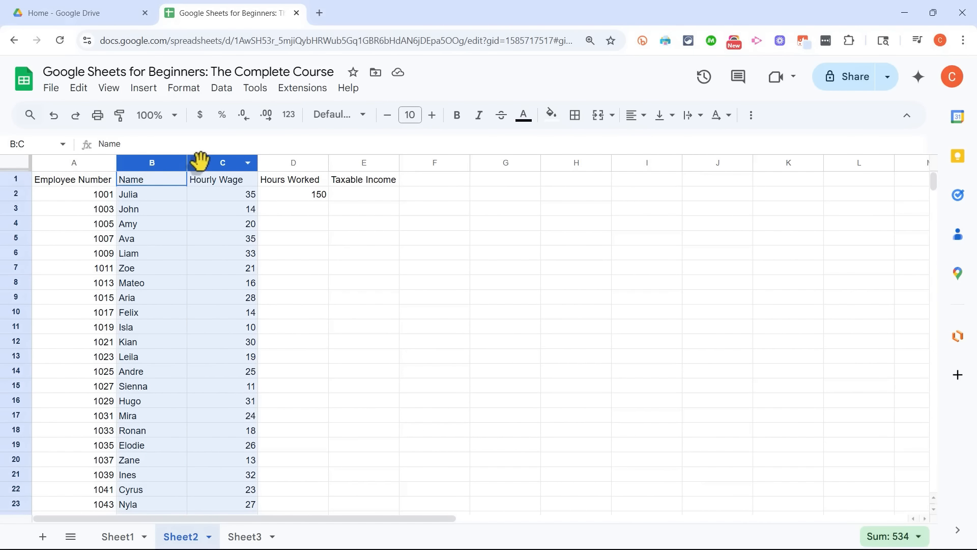
click(74, 162)
click(155, 210)
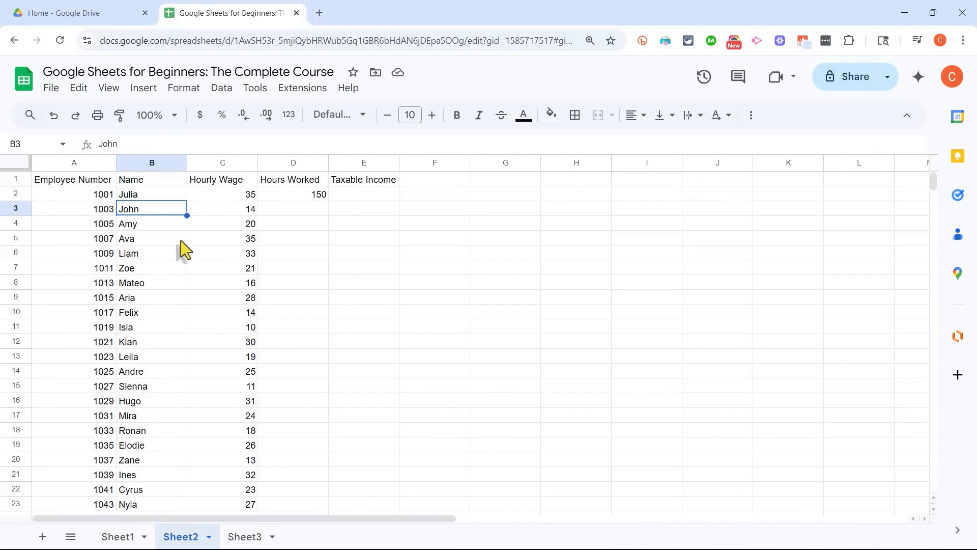
click(192, 251)
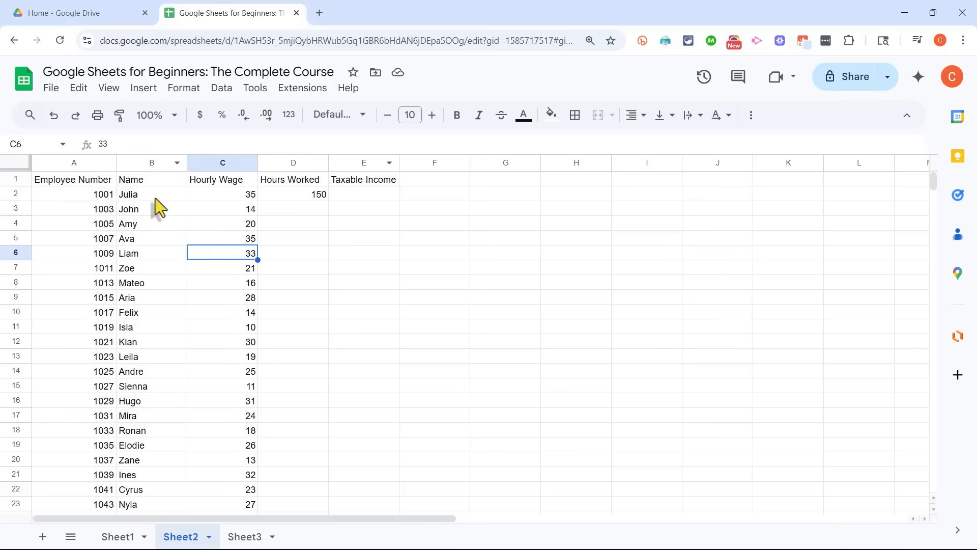
Select columns A through E and auto-fit their widths to the contents
drag(88, 167, 365, 163)
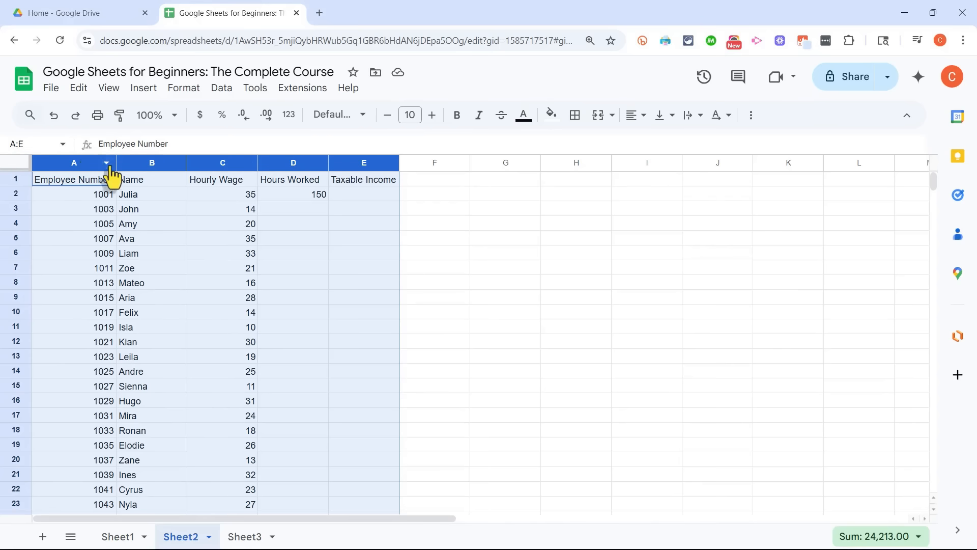
double_click(257, 163)
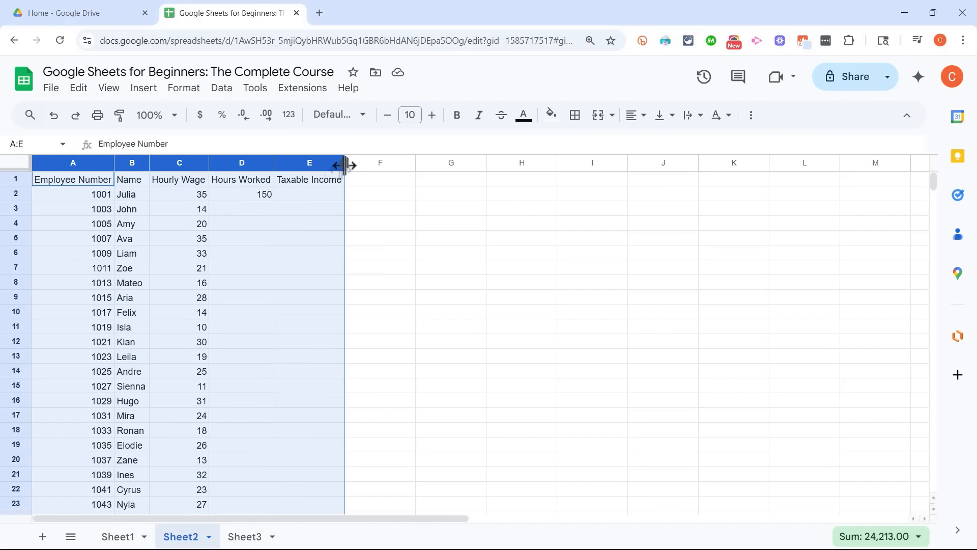
Narrow columns A through E together to equal widths shorter than their header texts, and check headers E1 and C1
drag(345, 164, 315, 165)
drag(192, 162, 171, 162)
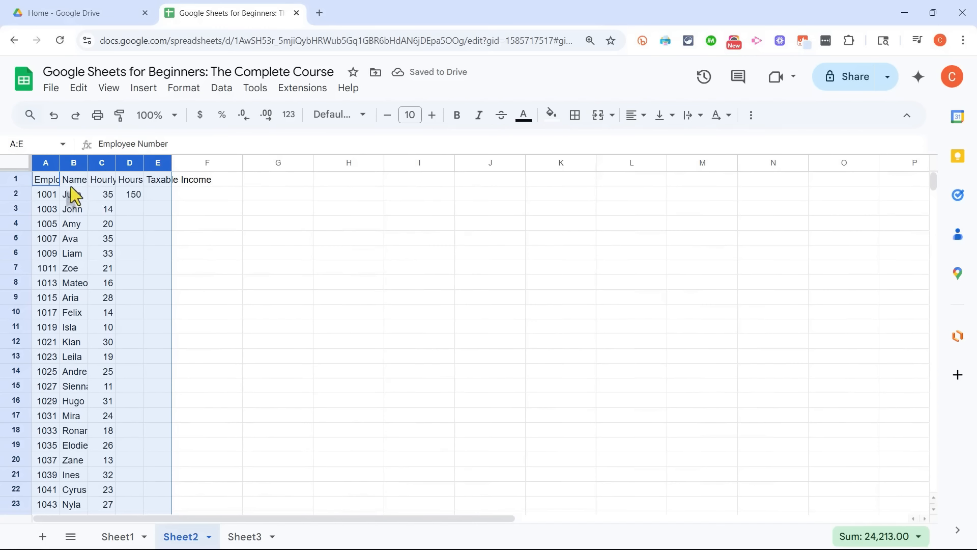
click(158, 182)
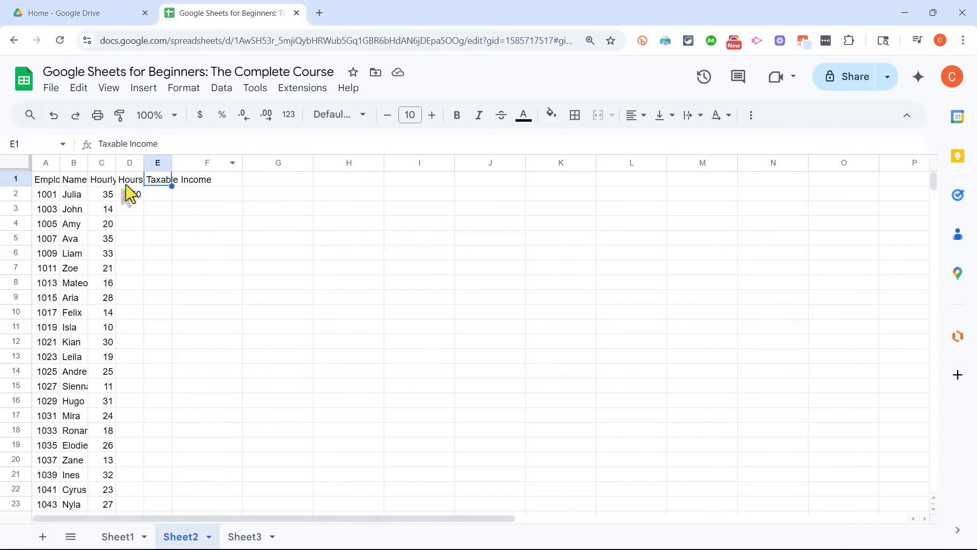
click(101, 182)
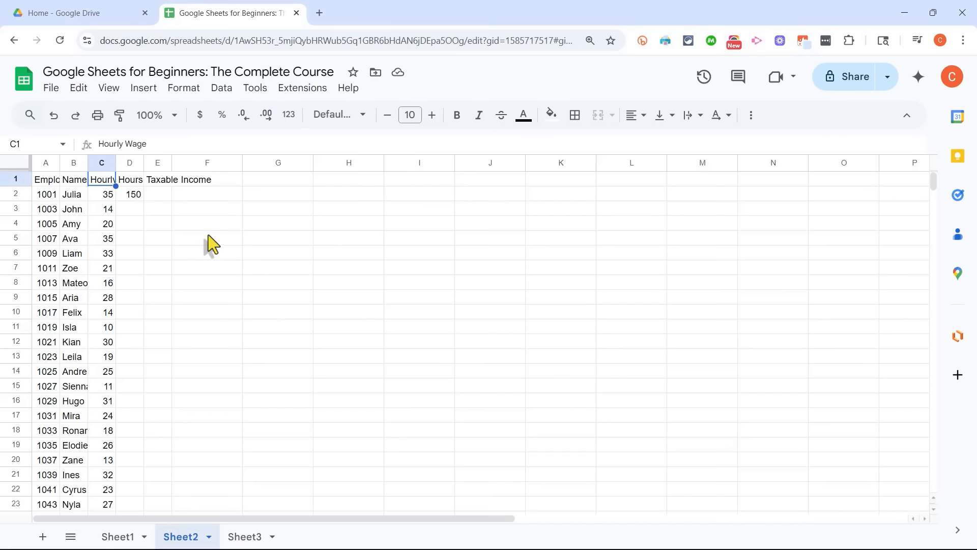
click(162, 228)
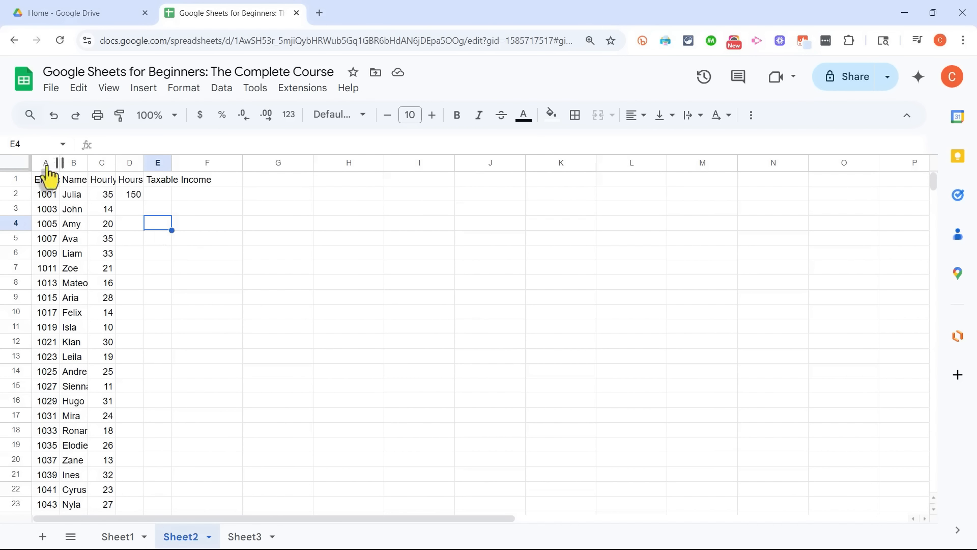
Auto-fit the narrowed columns A through E so each one matches its longest entry
drag(43, 164, 163, 166)
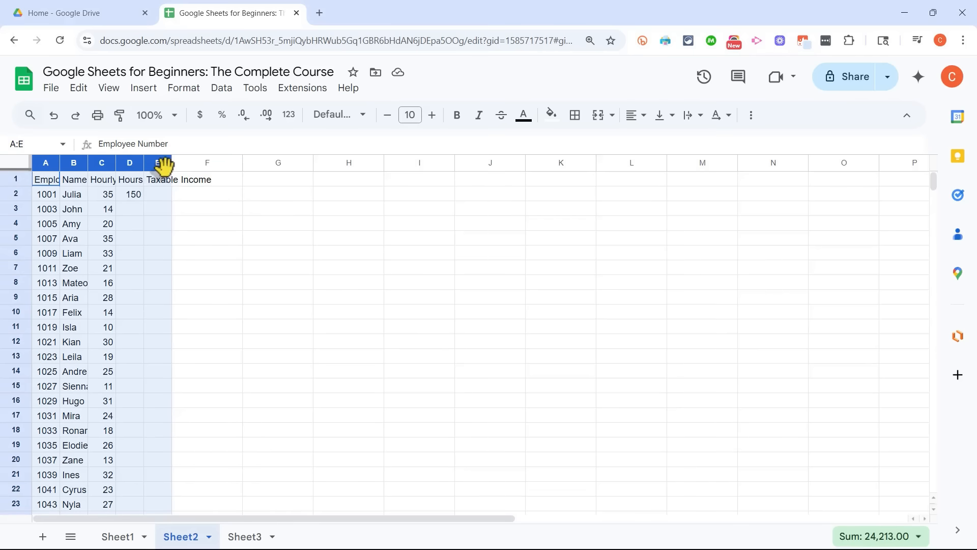
double_click(143, 163)
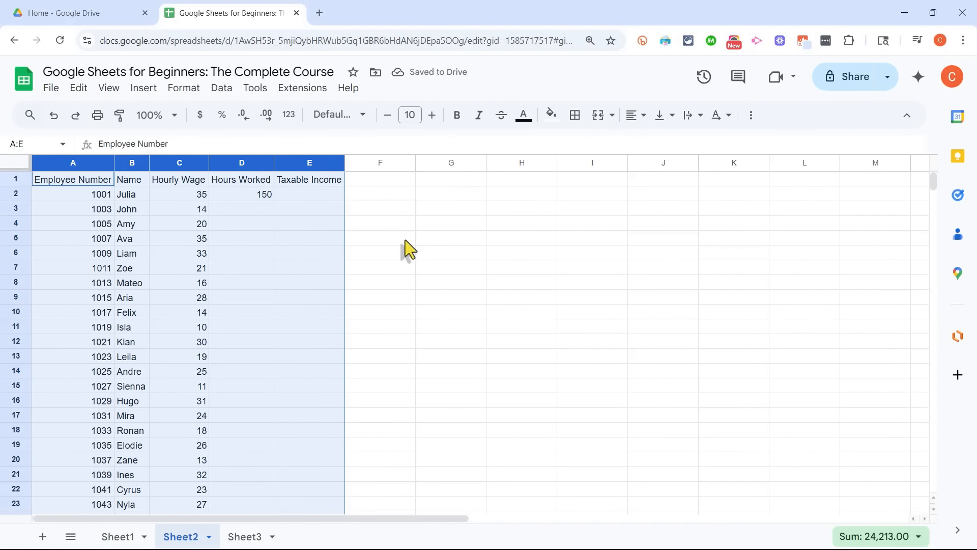
click(522, 282)
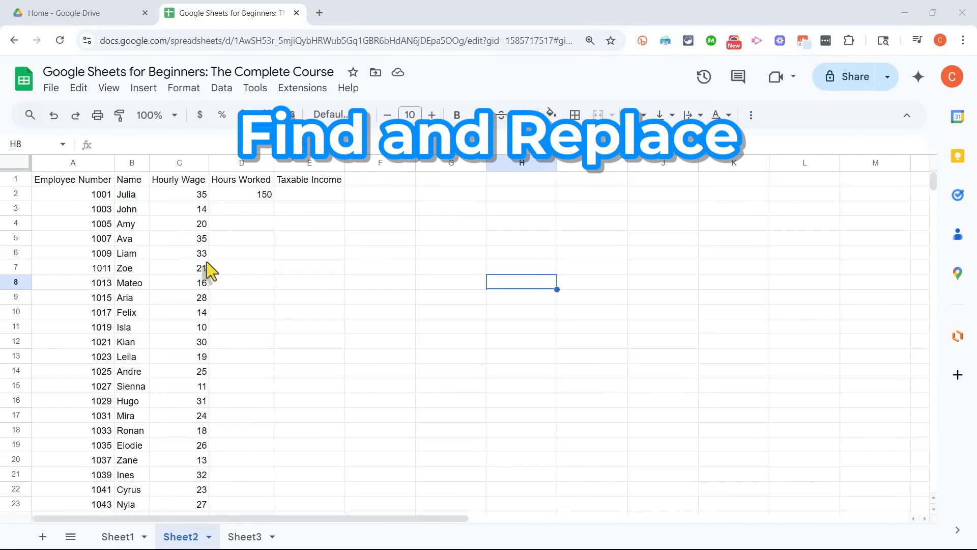
scroll(203, 270, down, 4)
scroll(204, 273, up, 4)
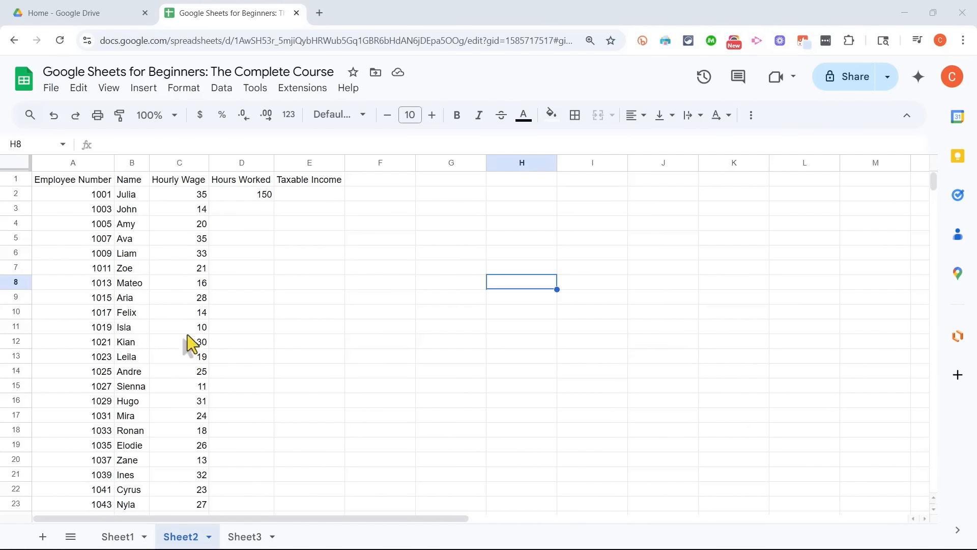
click(180, 313)
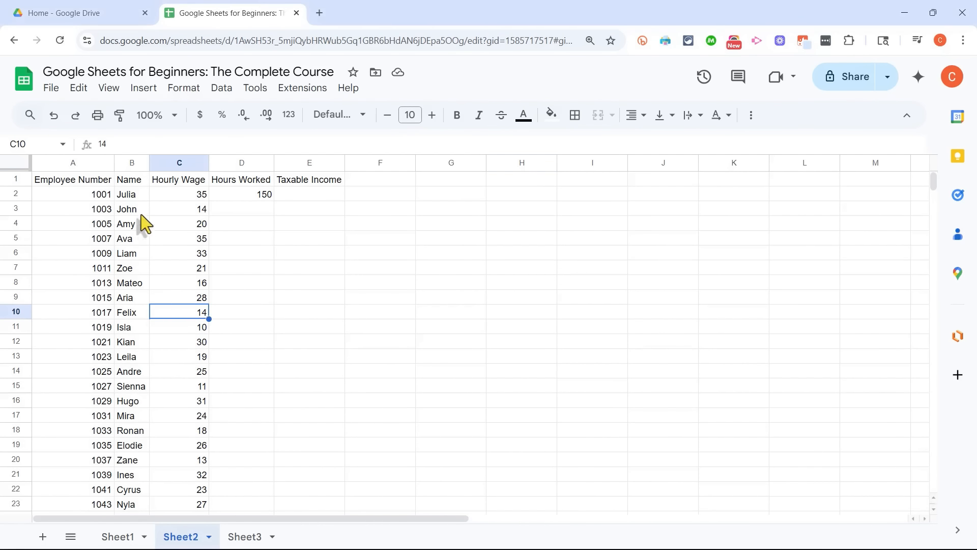
Find every occurrence of 10 across all sheets and replace it with 12
click(78, 89)
click(118, 325)
text(10)
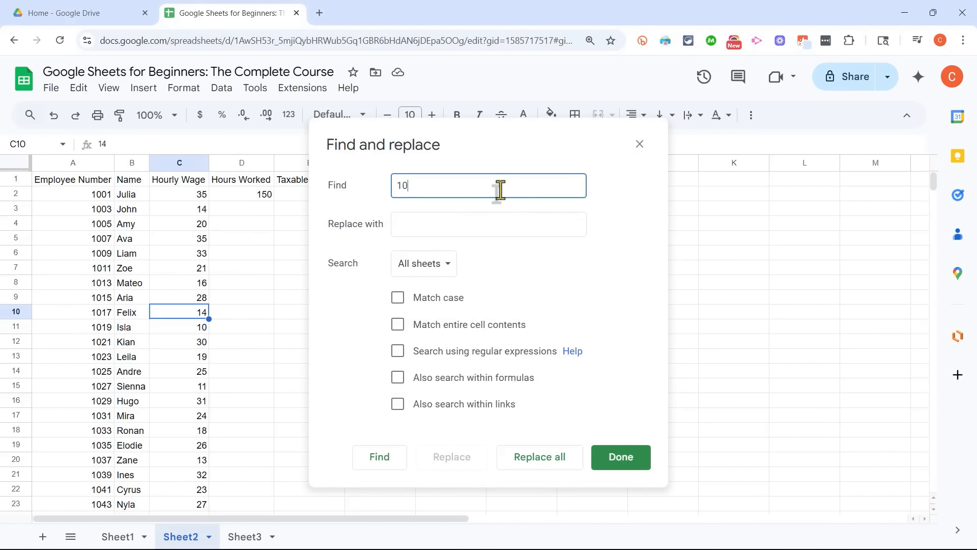
click(430, 231)
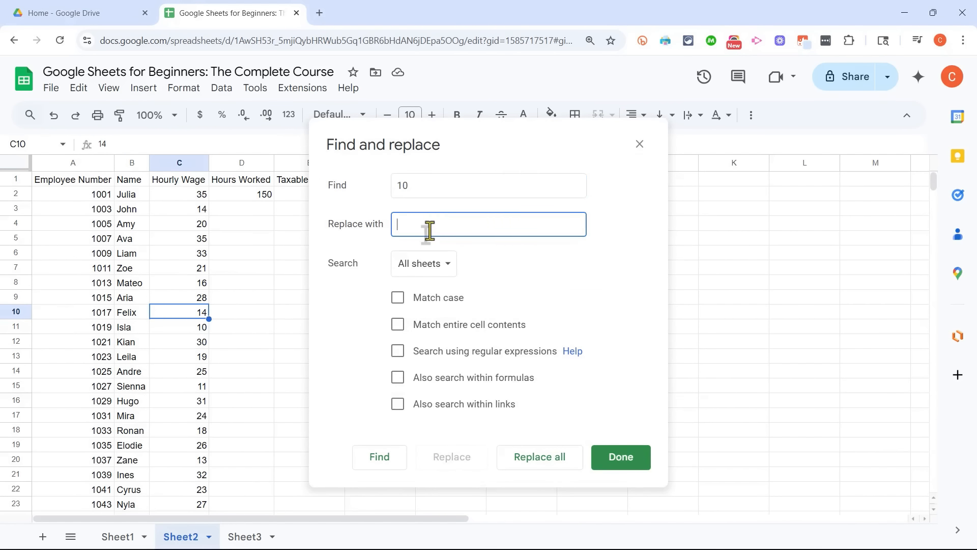
key(Tab)
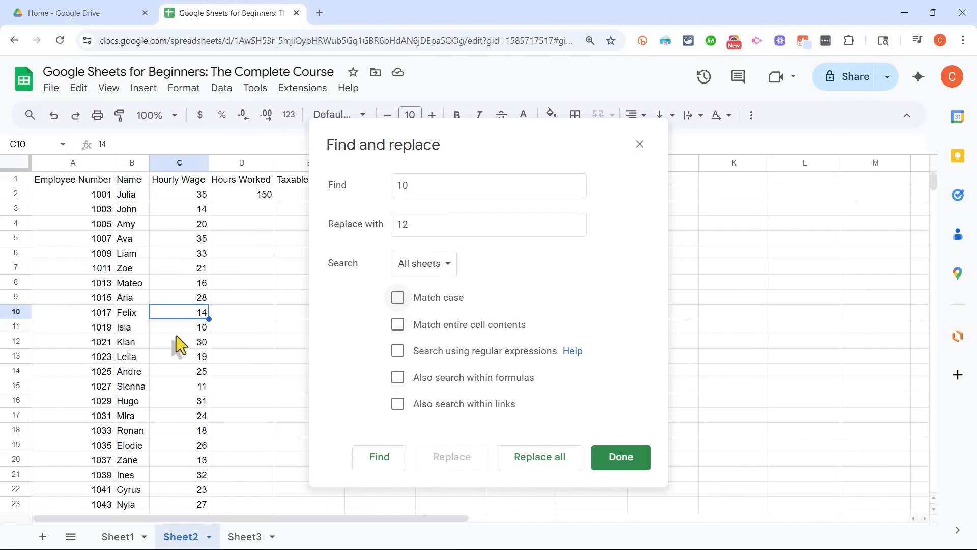
click(540, 456)
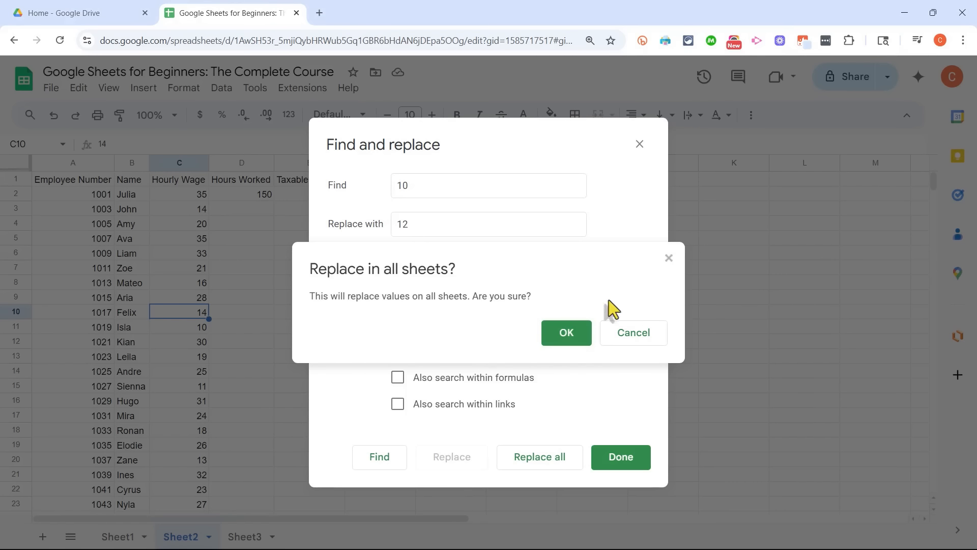
click(567, 336)
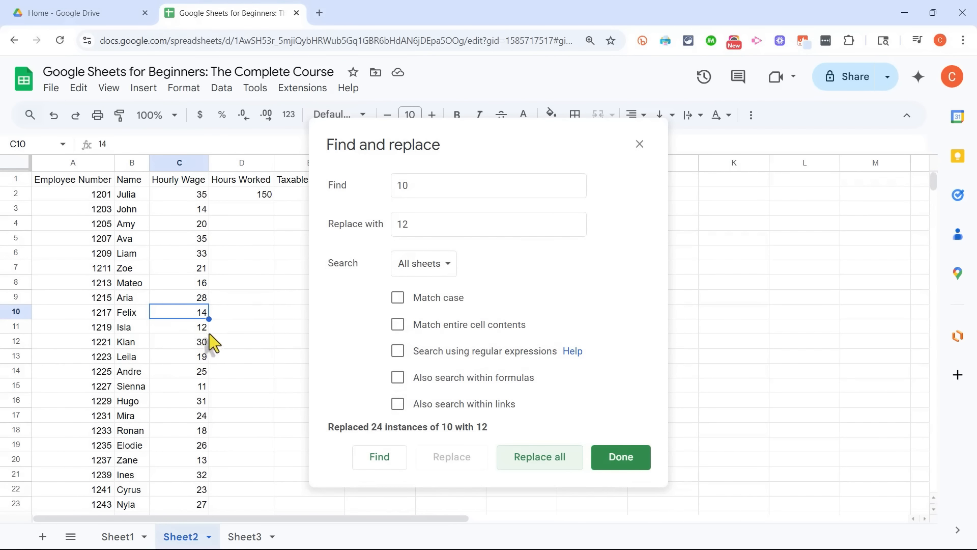
Replace every occurrence of 11 with 12 across all sheets, check the replaced entries in the list, and finish the find and replace
double_click(403, 185)
text(11)
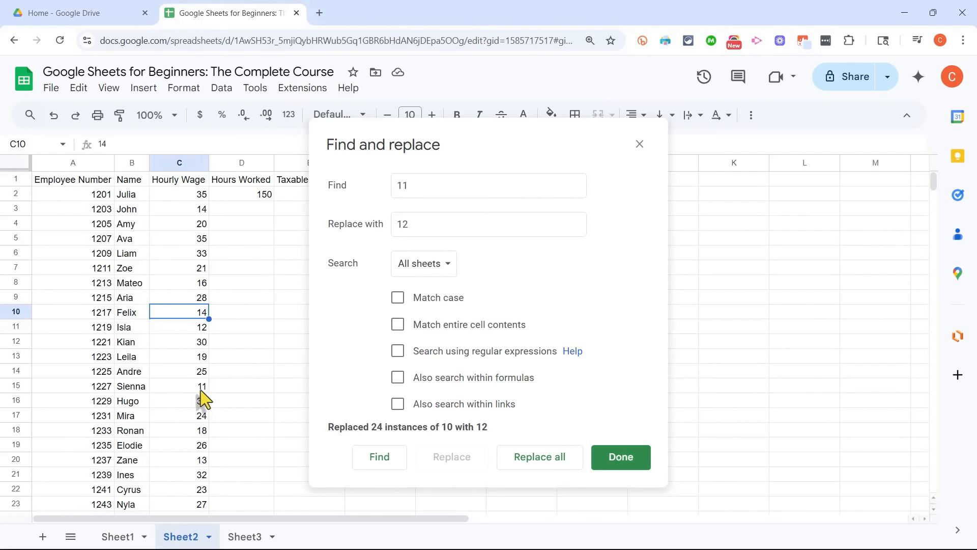
click(539, 461)
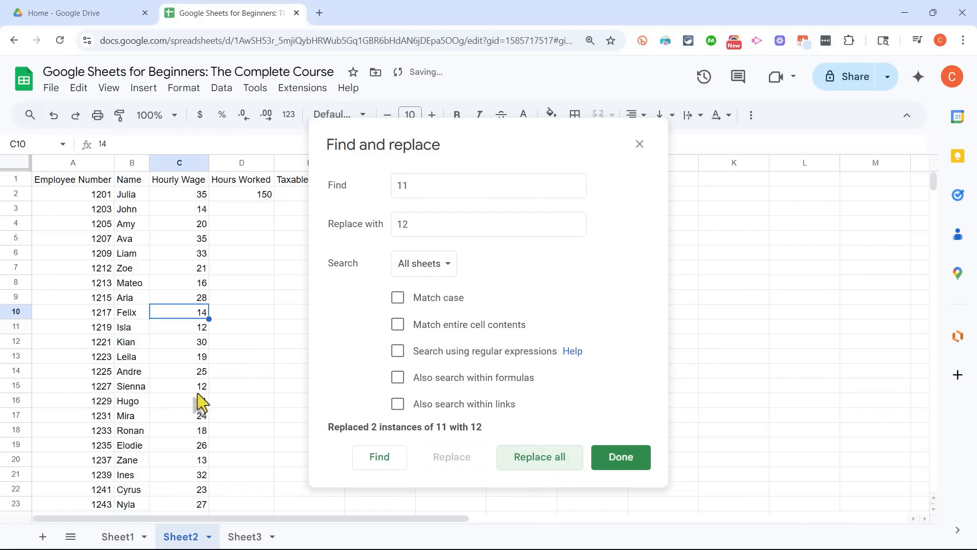
scroll(212, 308, down, 3)
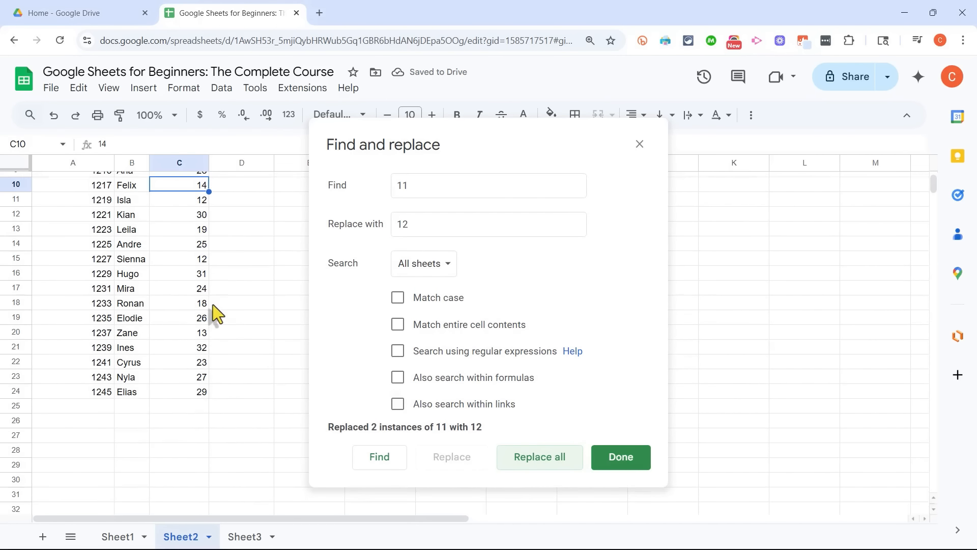
scroll(211, 308, up, 3)
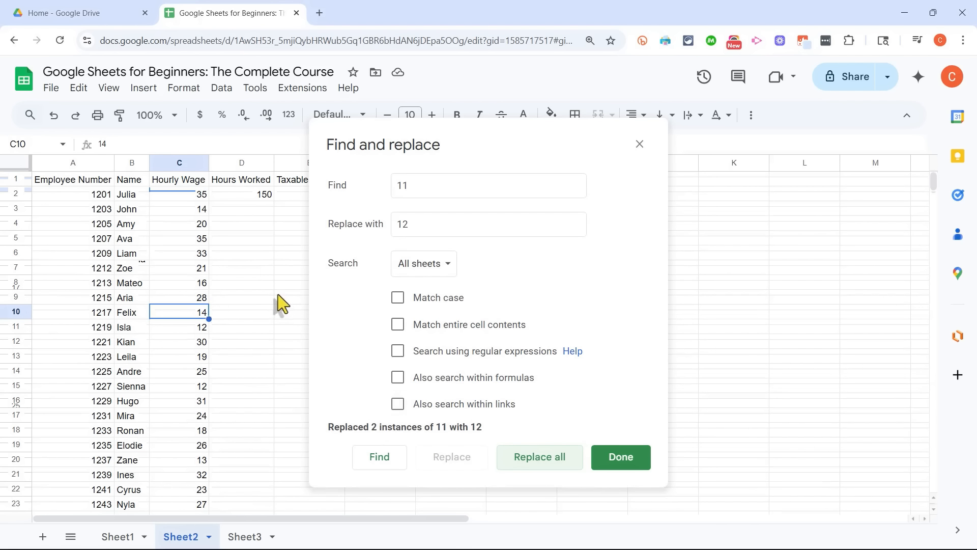
scroll(268, 320, down, 3)
scroll(263, 324, up, 3)
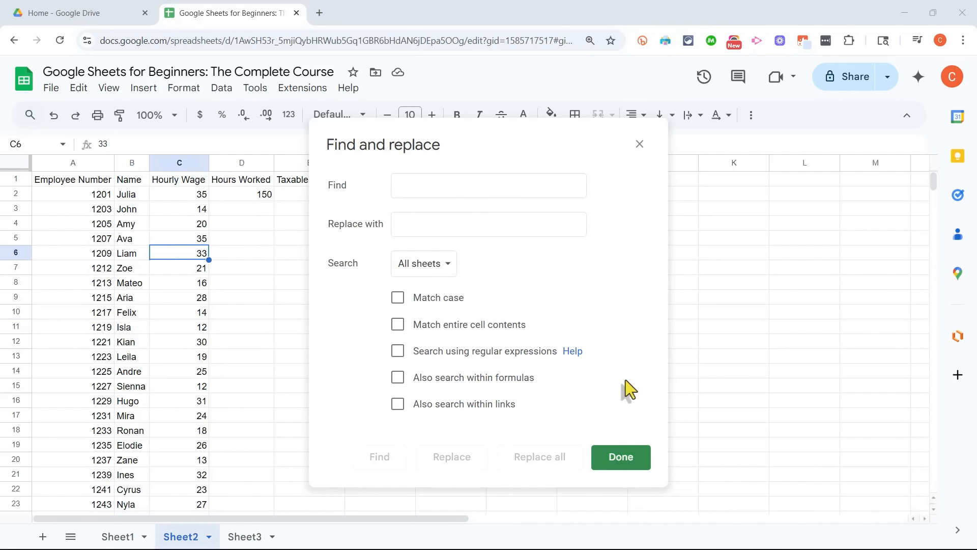
click(630, 459)
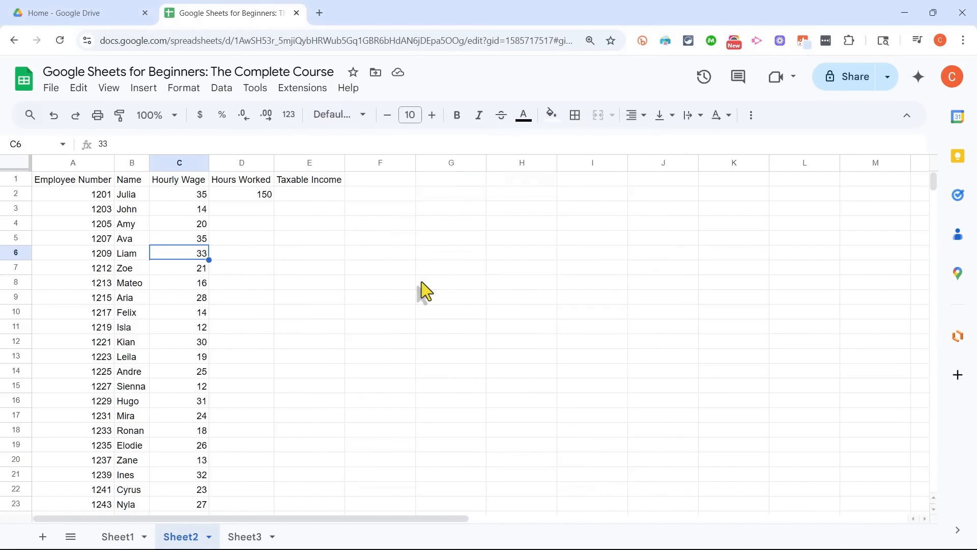
Open Find and replace once more and close it without replacing anything
click(422, 282)
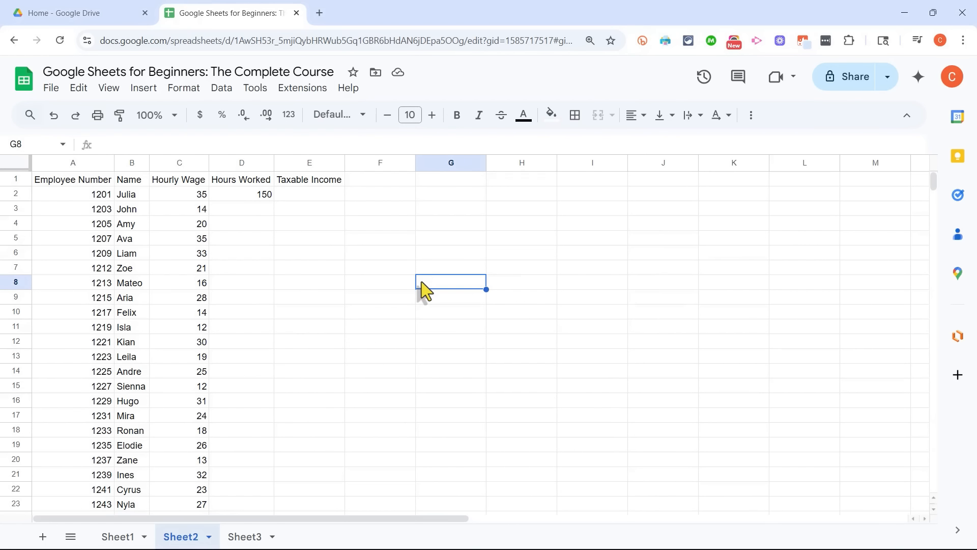
click(79, 89)
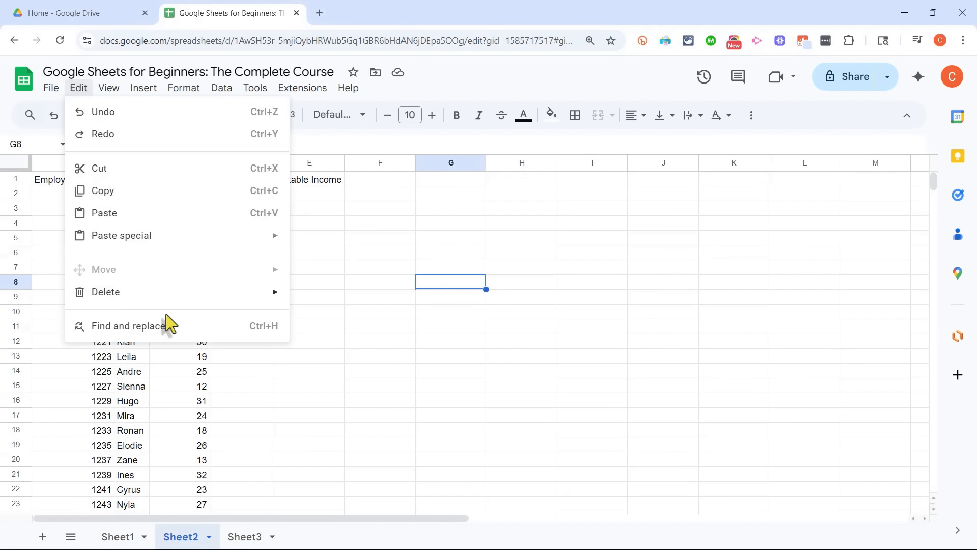
click(652, 243)
key(ctrl+h)
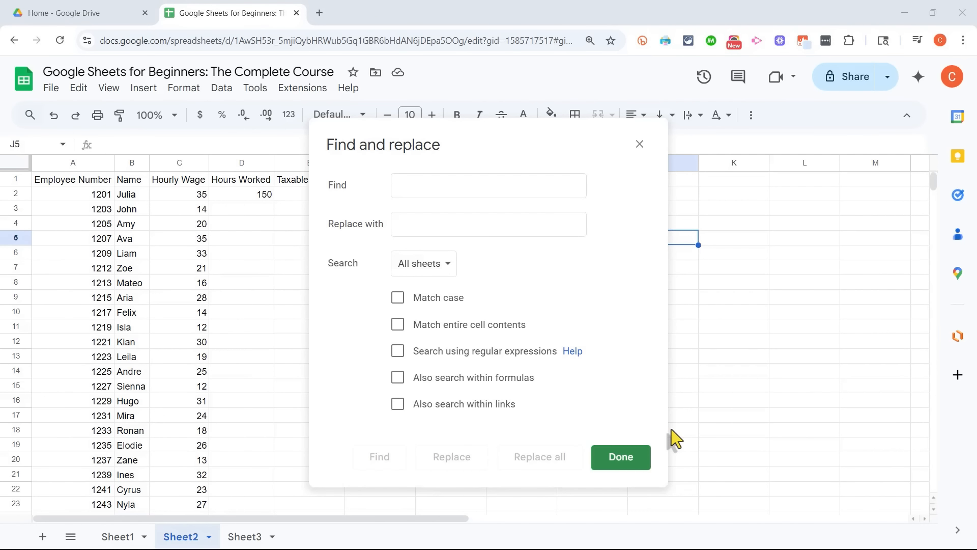
click(619, 457)
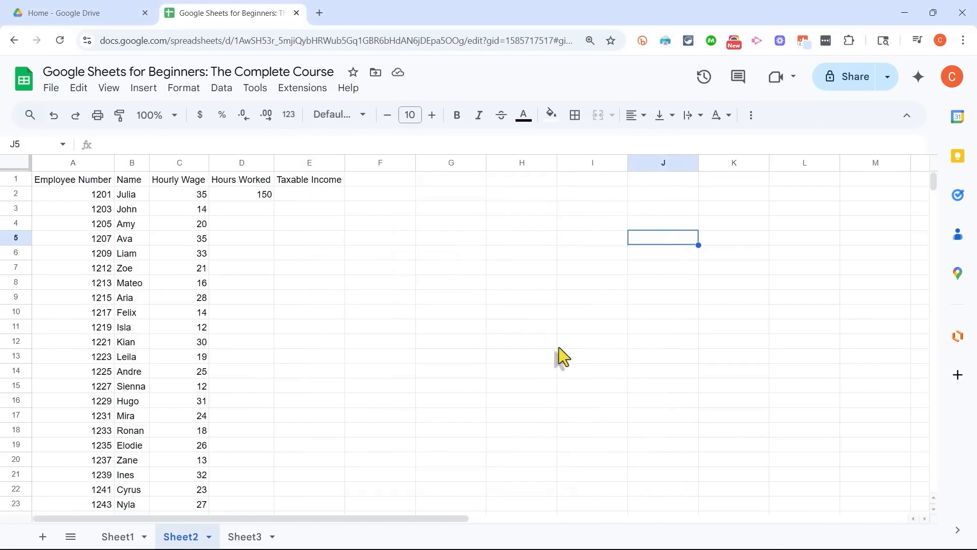
Copy the Hours Worked value from D2 into D4
click(303, 297)
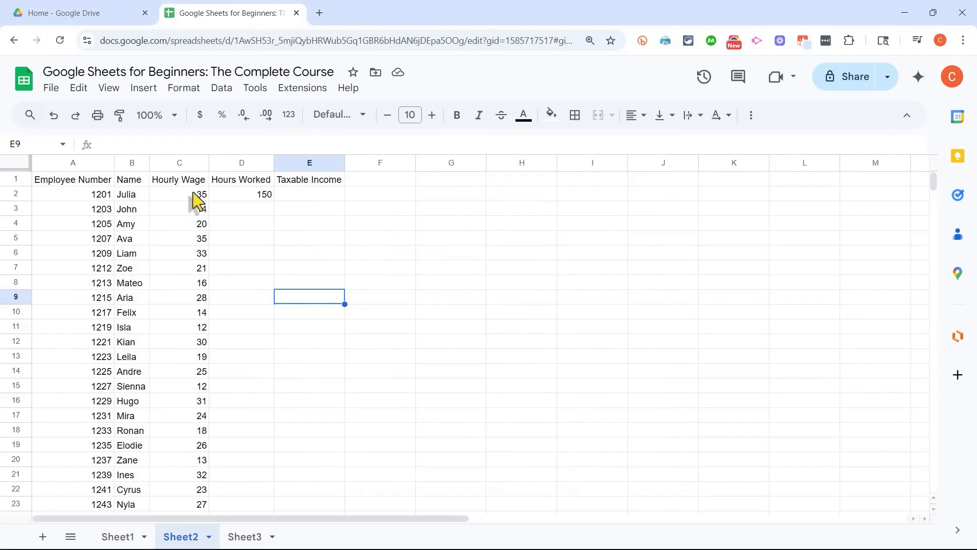
click(264, 197)
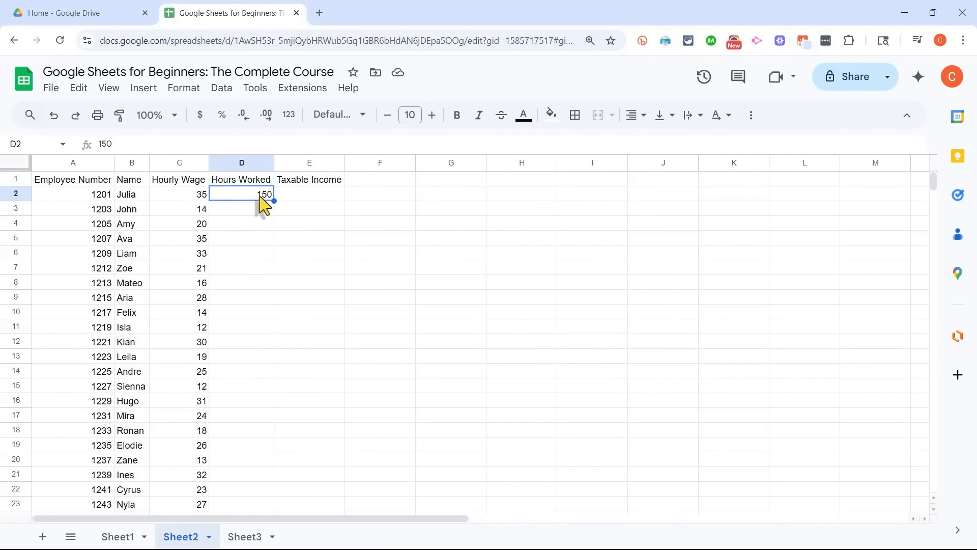
key(ctrl+c)
click(249, 224)
key(ctrl+v)
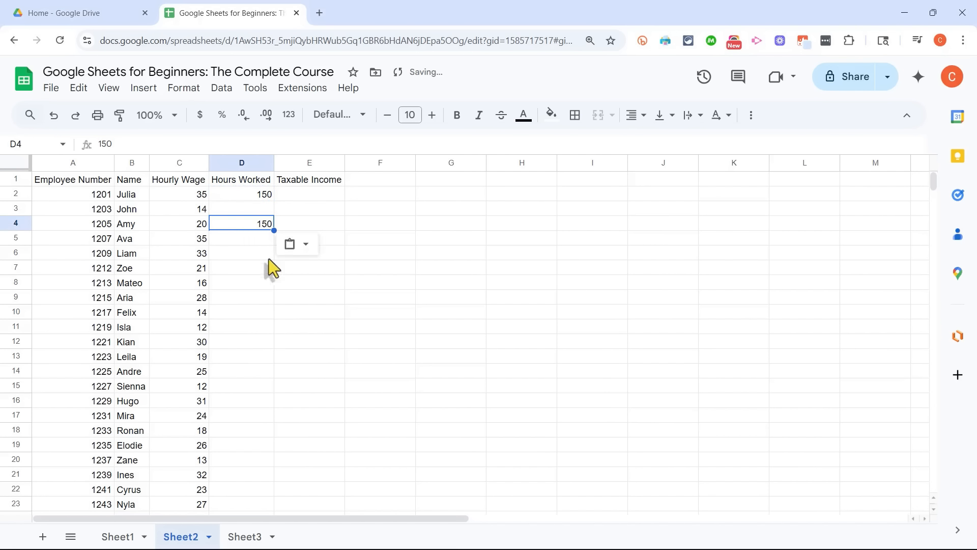
Cut the copied value from D4 and paste it into E4
click(258, 196)
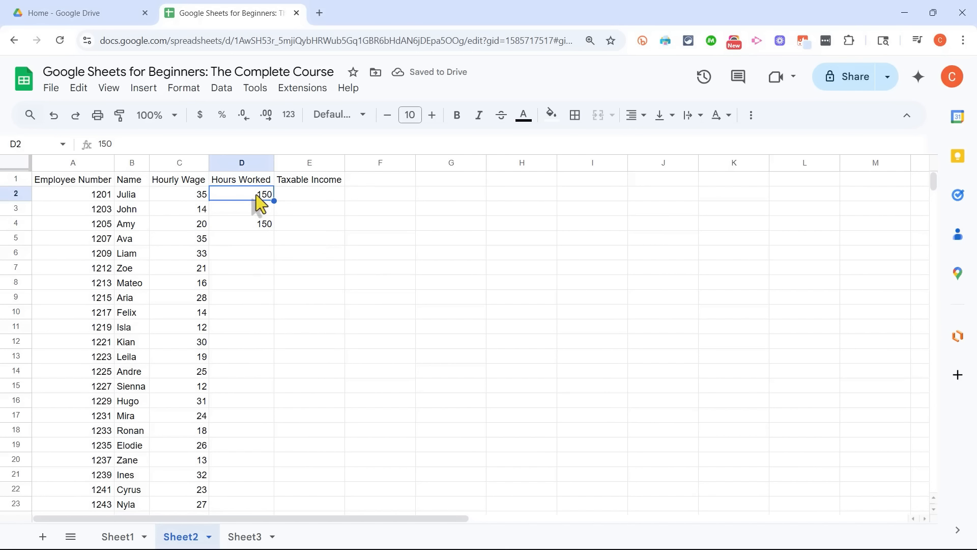
click(246, 226)
key(ctrl+x)
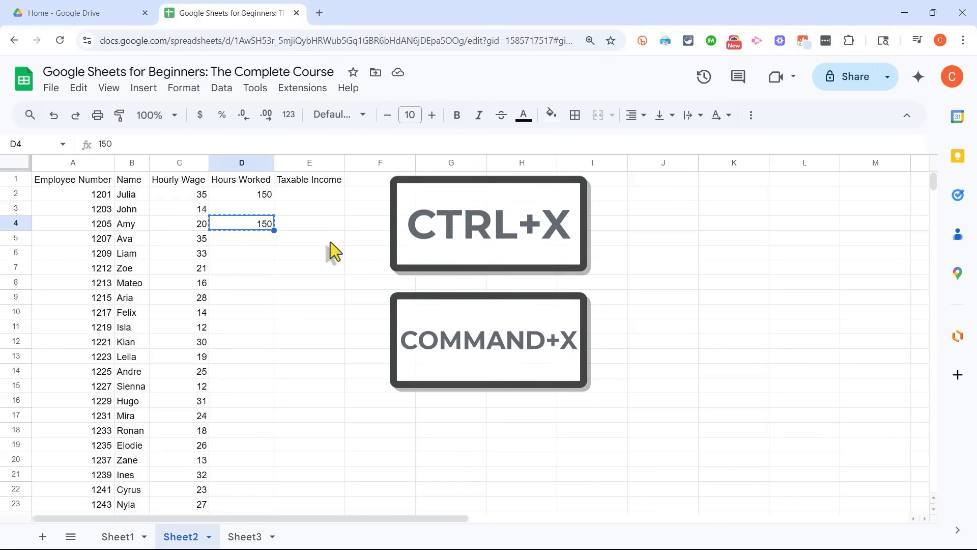
click(318, 225)
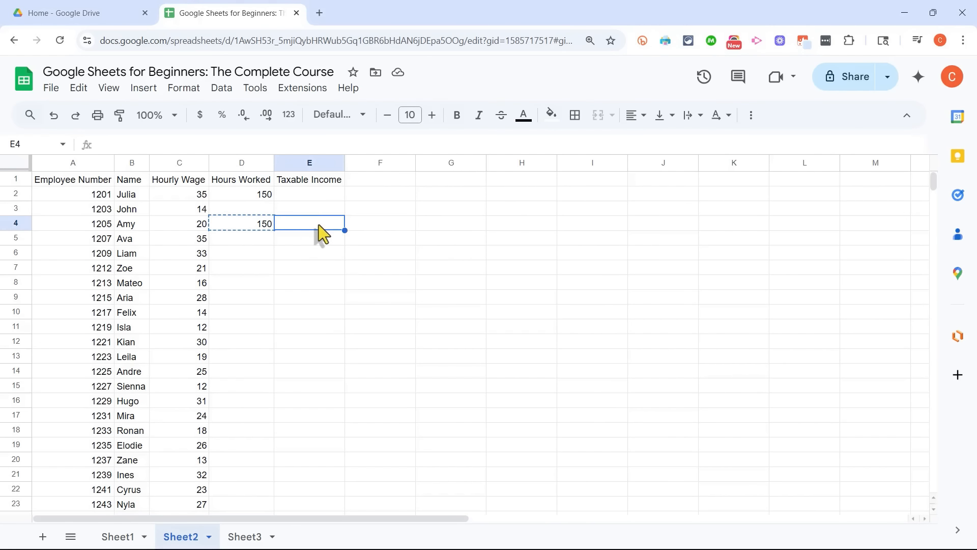
key(ctrl+v)
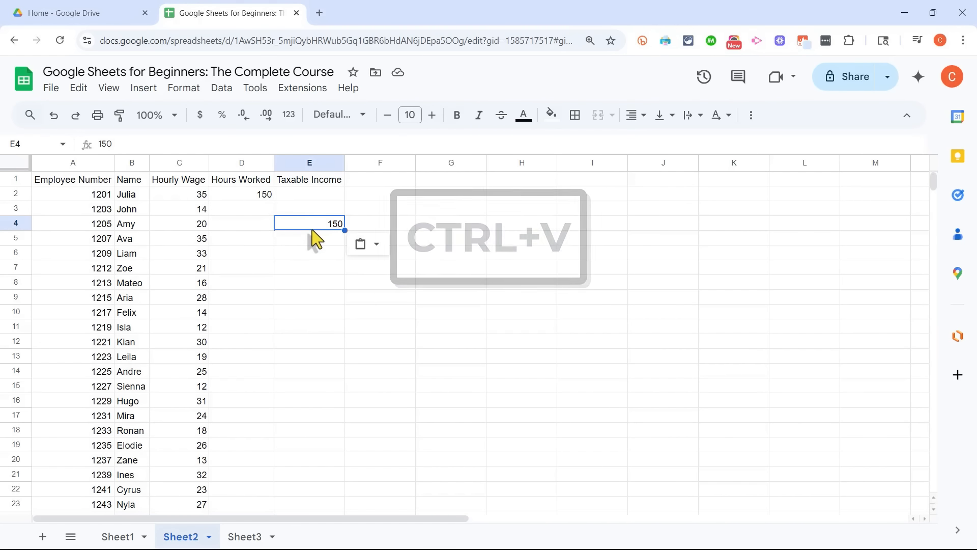
Undo both the move to E4 and the copy pasted into D4
key(ctrl+z)
key(ctrl+z)
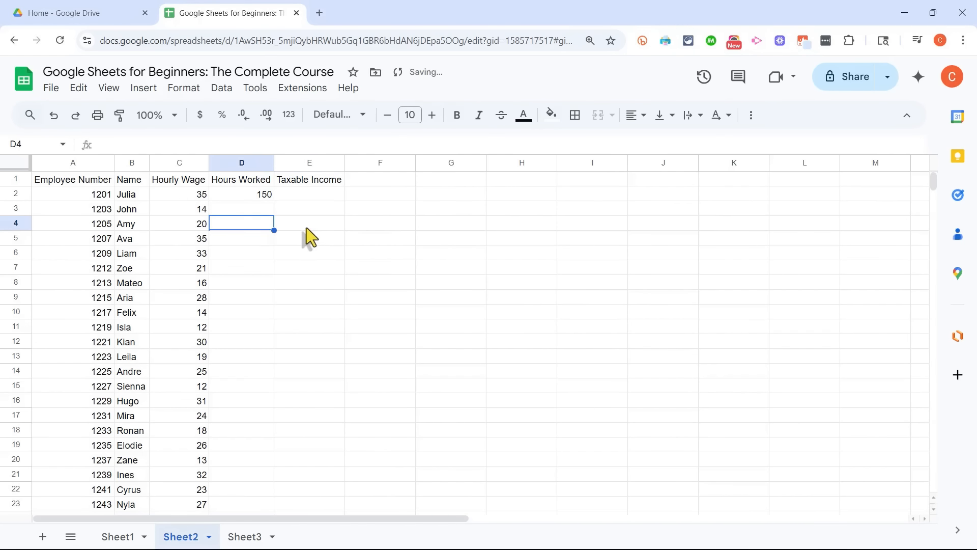
click(311, 236)
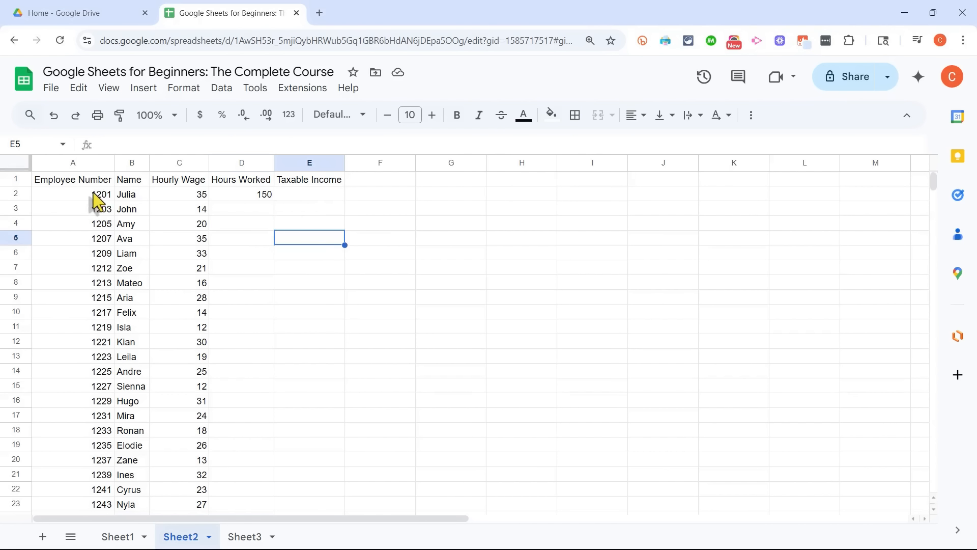
Move the block A2:C5 to G1:I4 and undo the move
drag(94, 196, 184, 241)
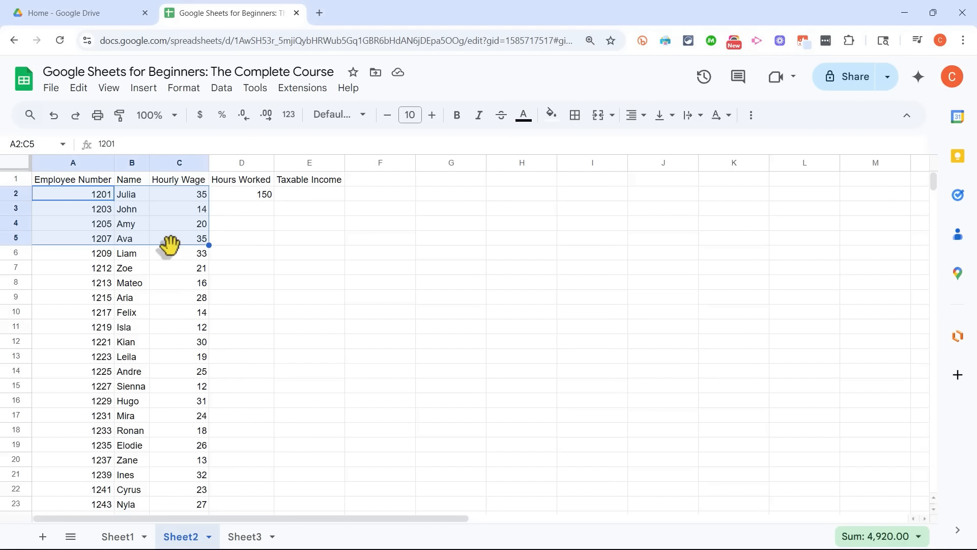
drag(170, 246, 170, 246)
drag(169, 244, 627, 221)
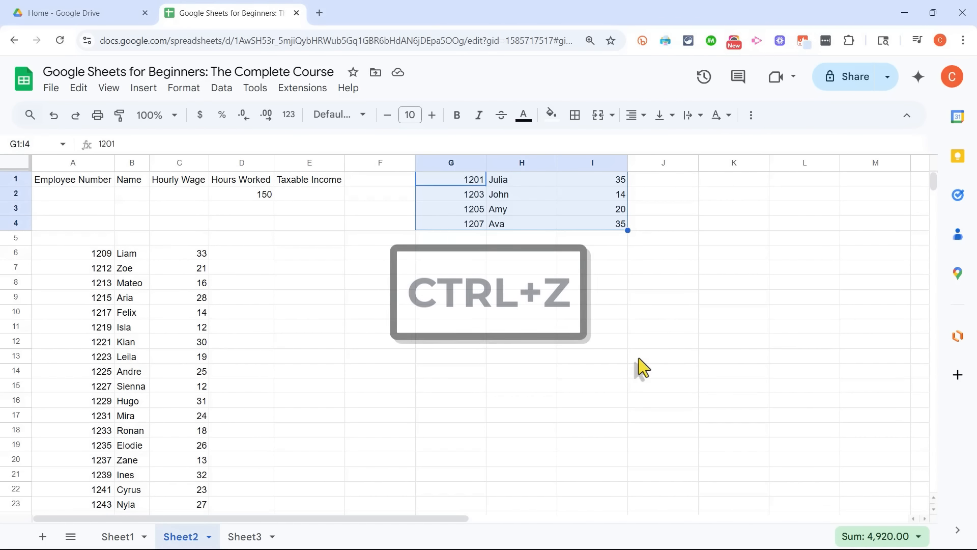
key(ctrl+z)
click(618, 341)
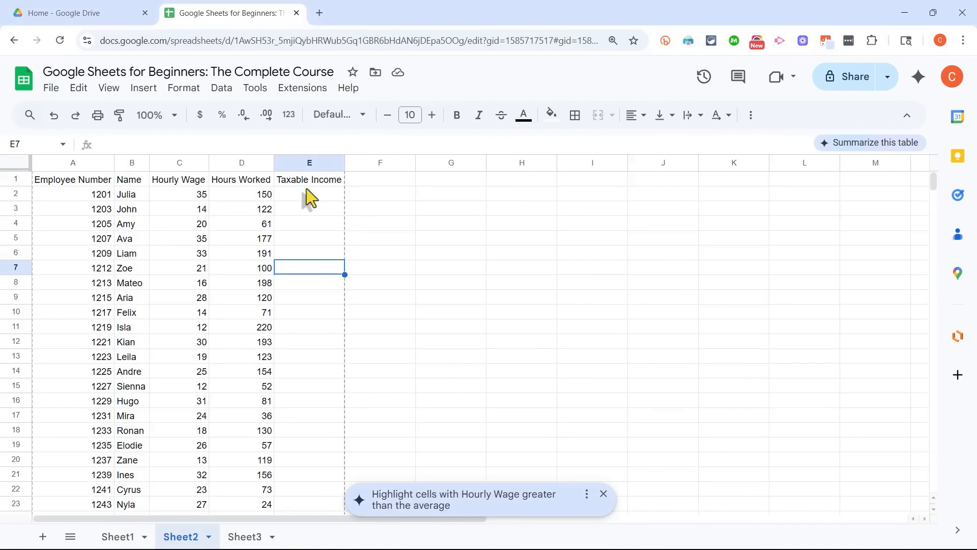
click(402, 225)
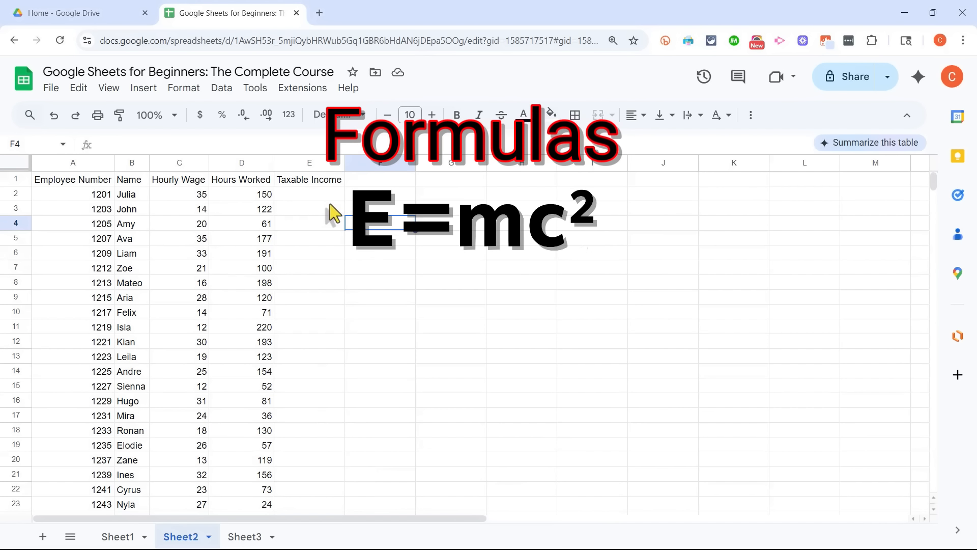
click(329, 224)
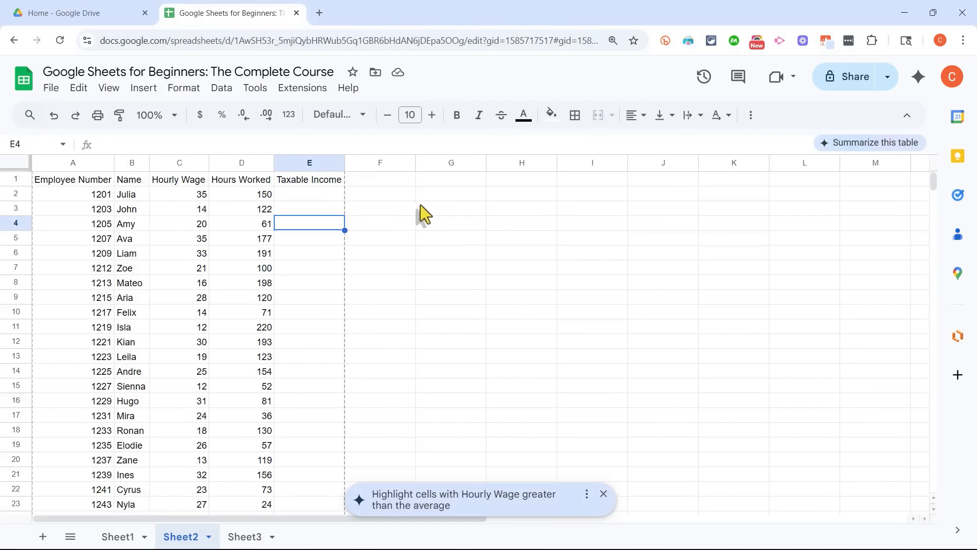
click(432, 208)
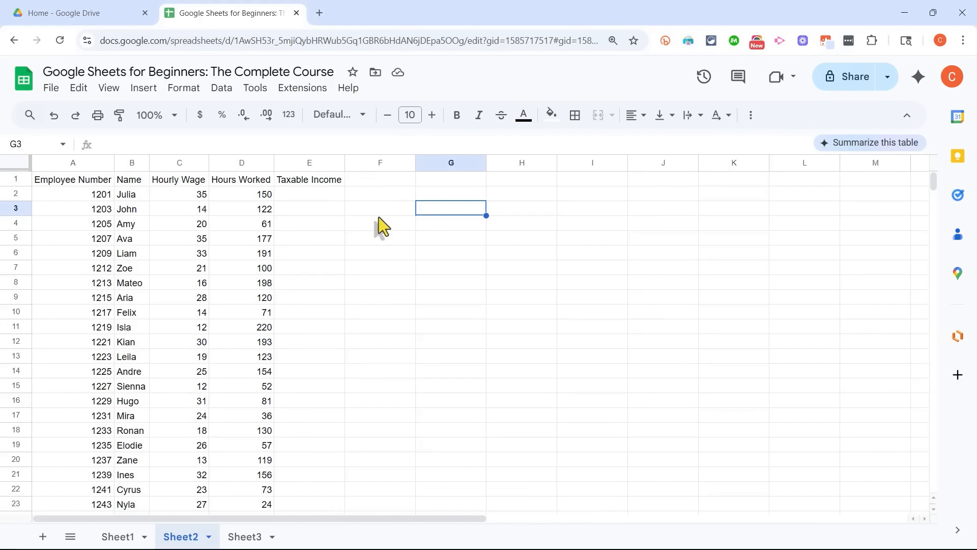
click(334, 224)
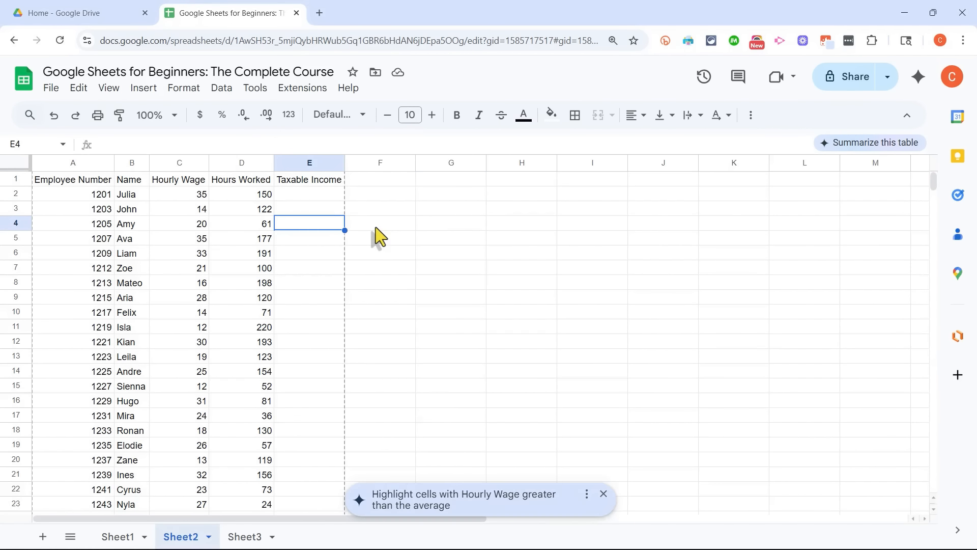
click(380, 218)
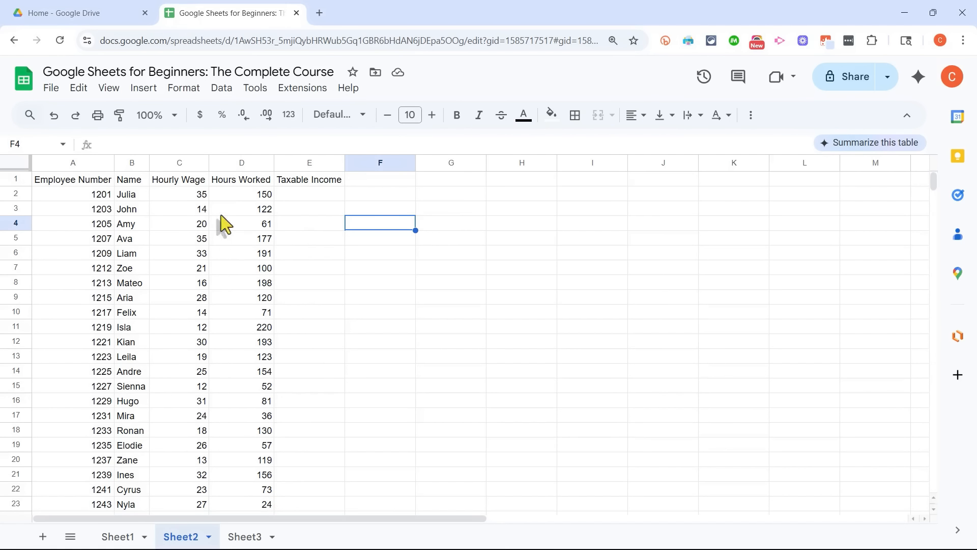
Examine the hourly wage and hours worked cells in row 3 and the Taxable Income cells E2 and E3
click(311, 194)
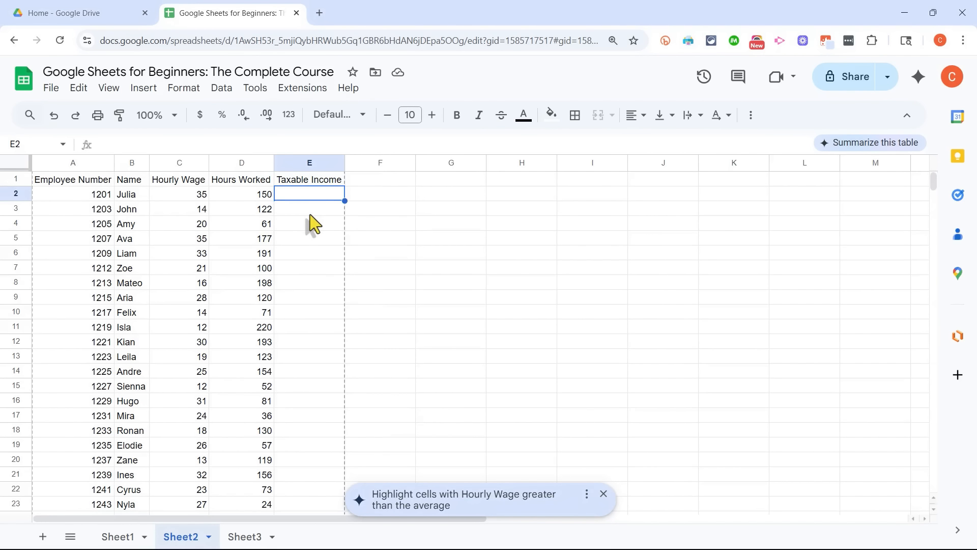
click(201, 210)
click(266, 216)
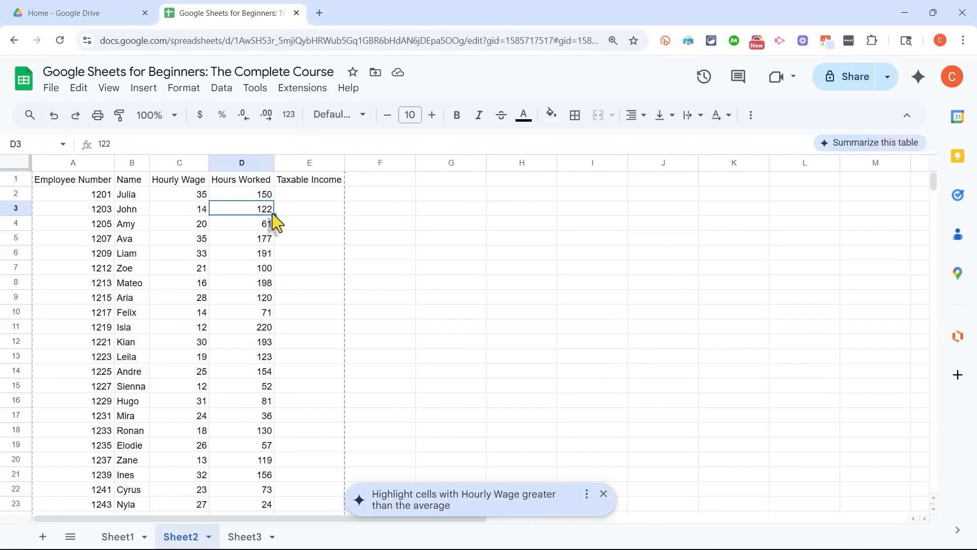
click(308, 217)
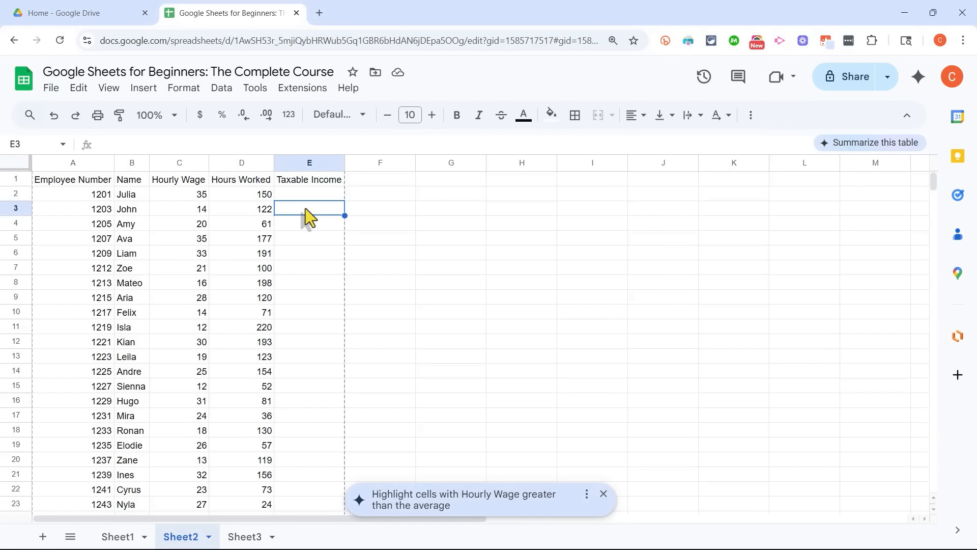
click(396, 238)
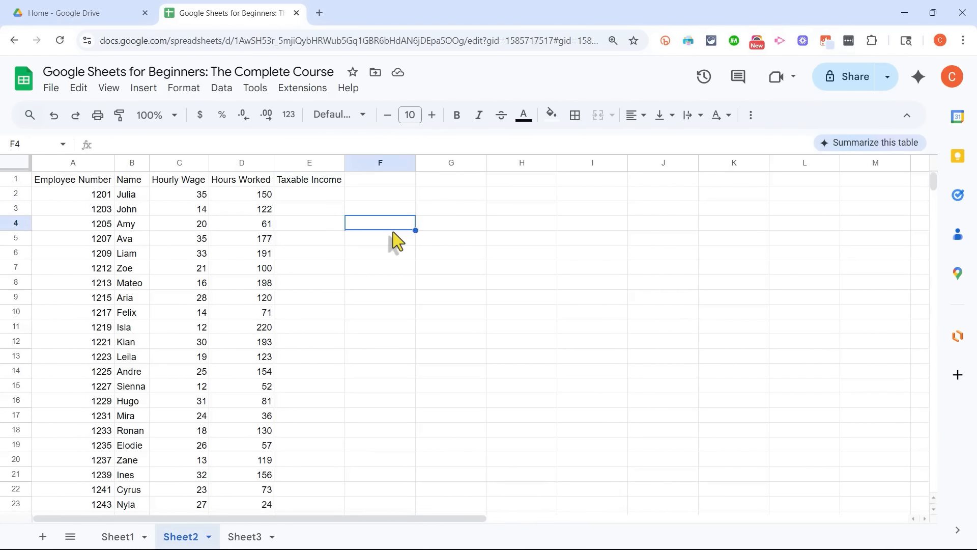
click(426, 213)
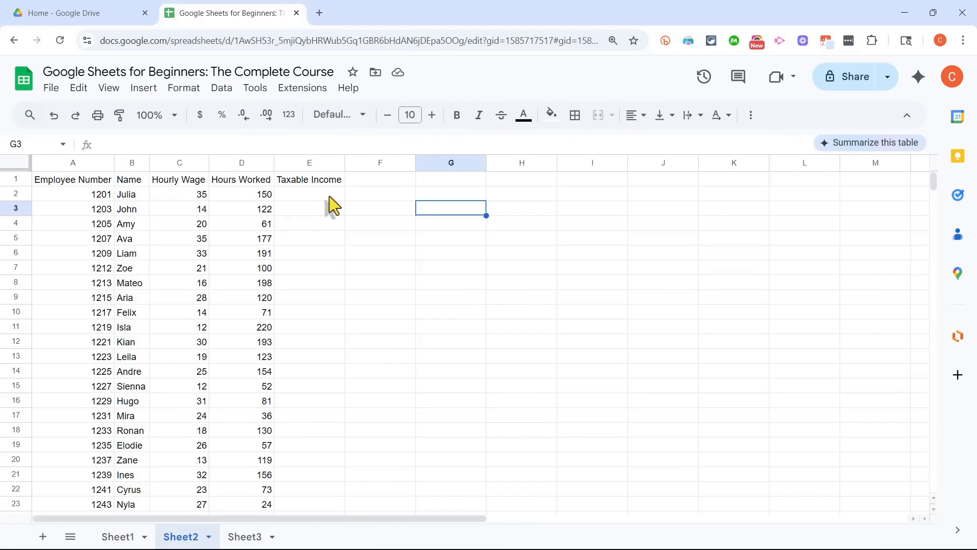
click(328, 195)
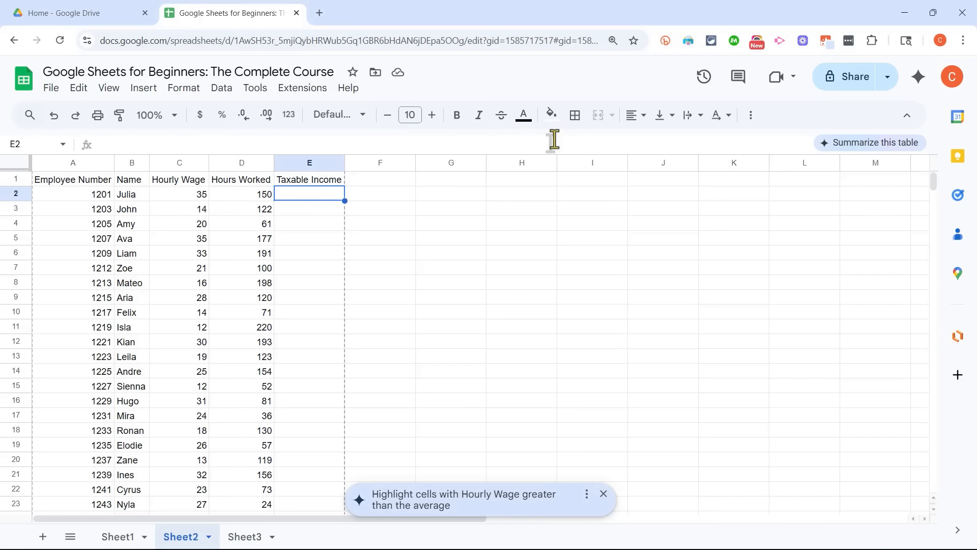
text(=)
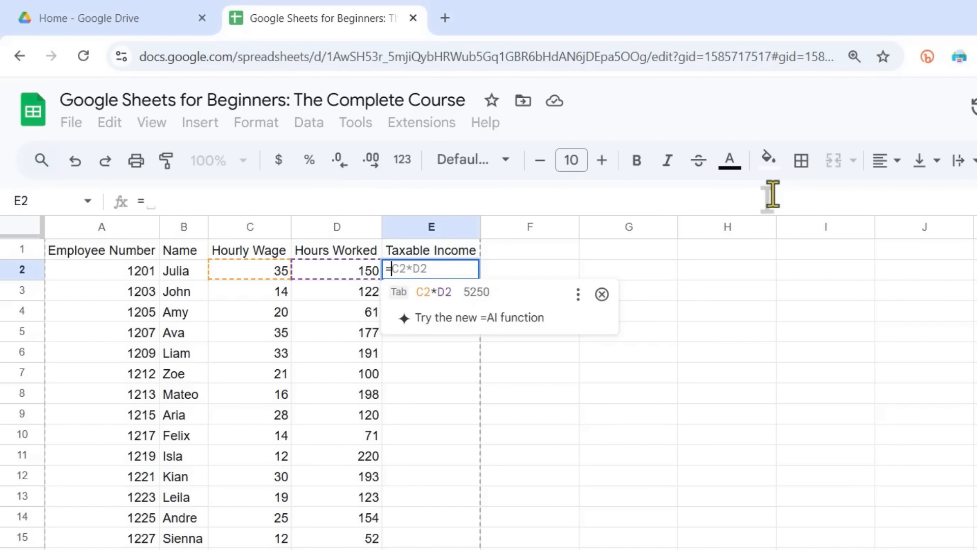
key(Escape)
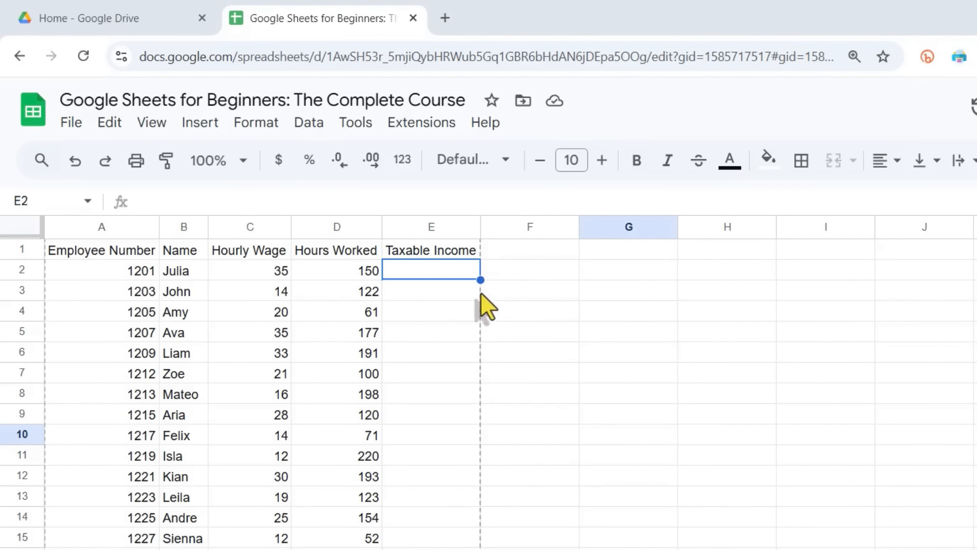
Enter the formula =35*150 in the first employee's Taxable Income cell, E2
click(438, 272)
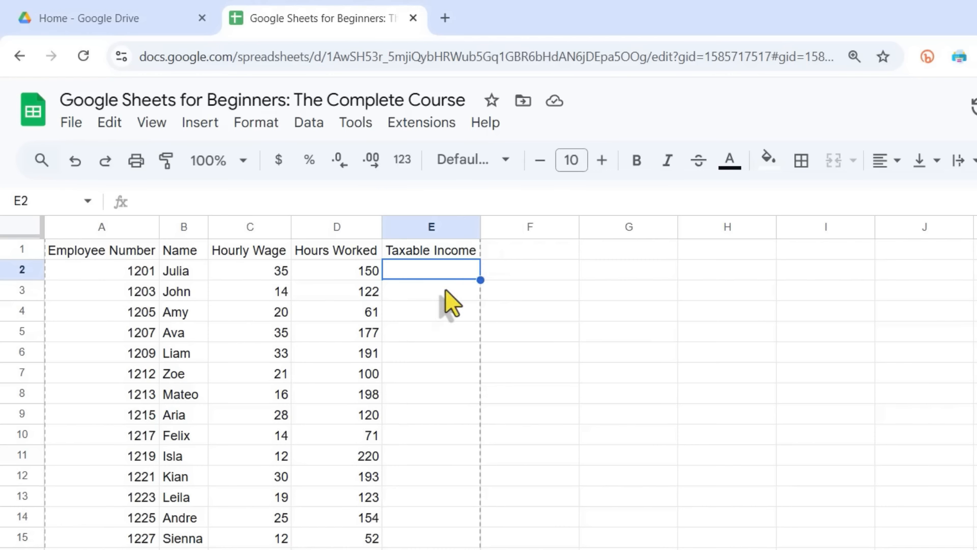
click(446, 290)
click(441, 272)
text(=)
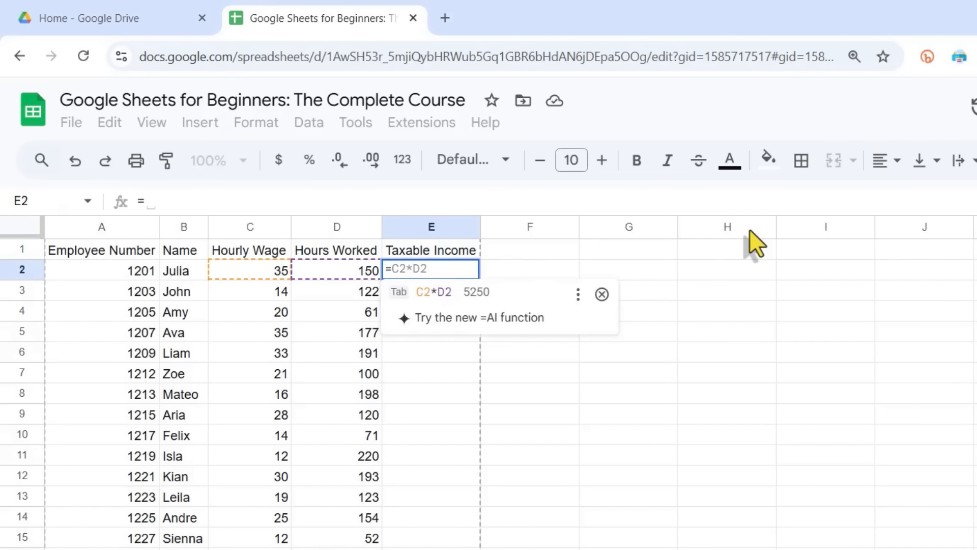
click(424, 268)
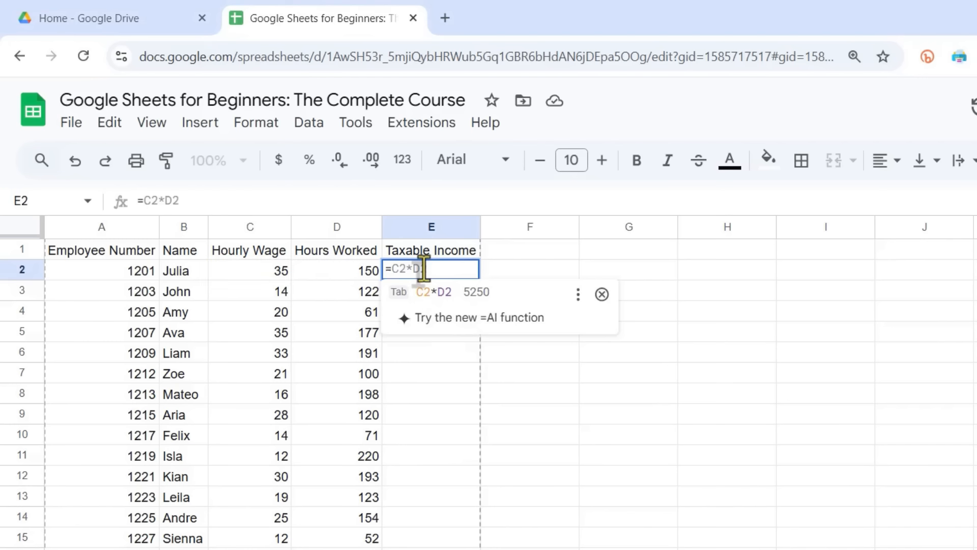
text(35)
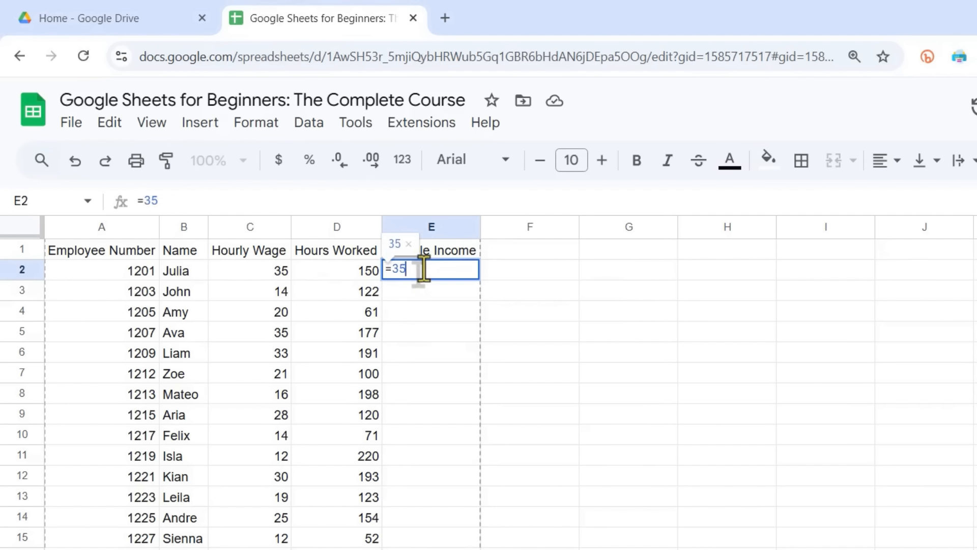
text(*)
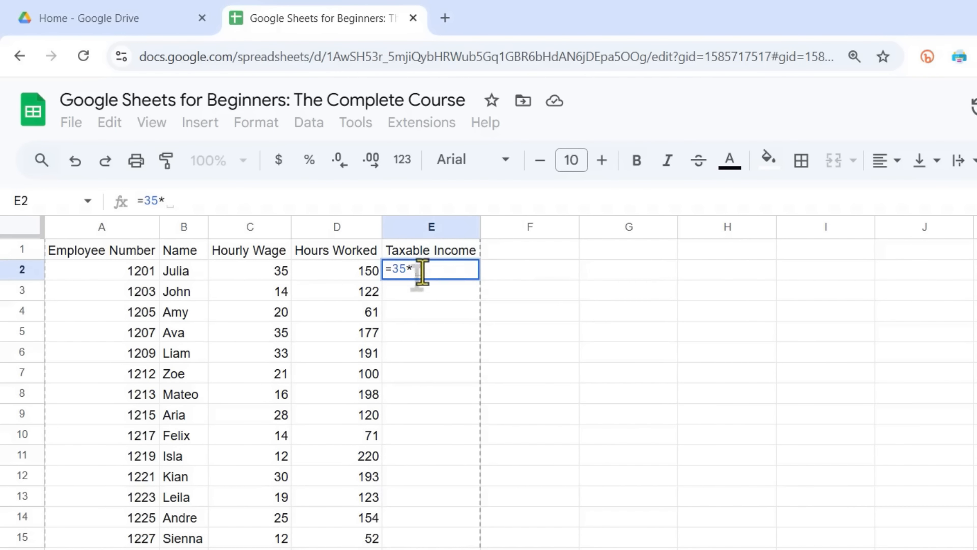
text(150)
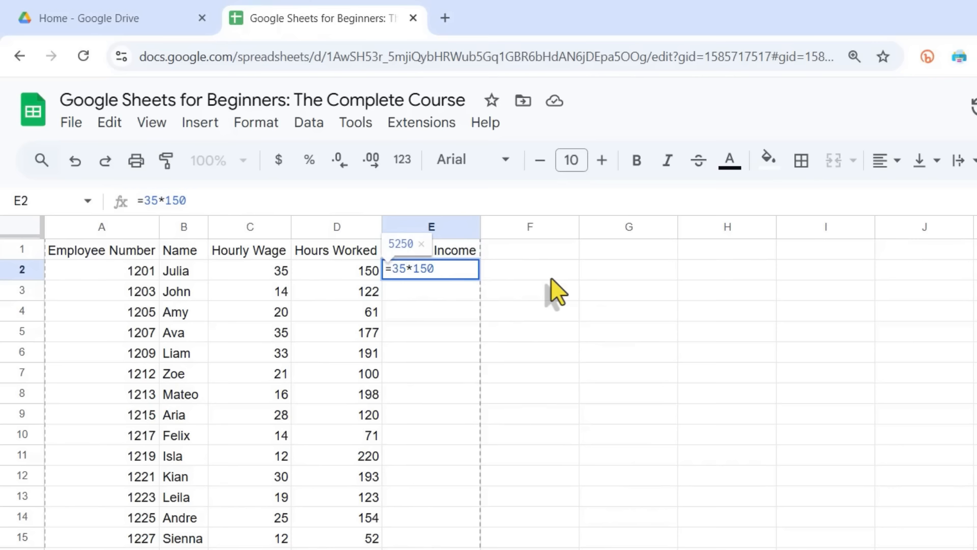
key(Return)
key(Return)
click(469, 273)
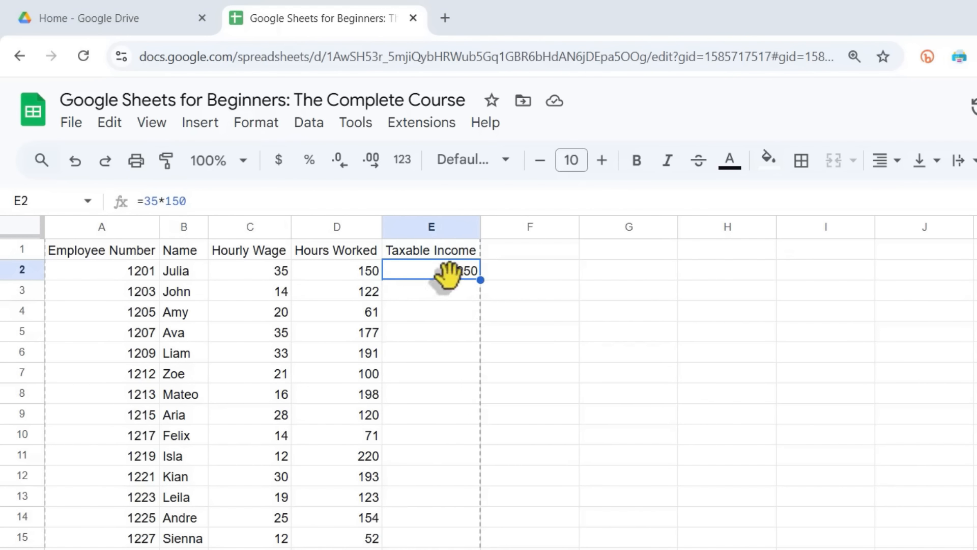
Enter the addition formula =65+199 in cell E3
click(454, 292)
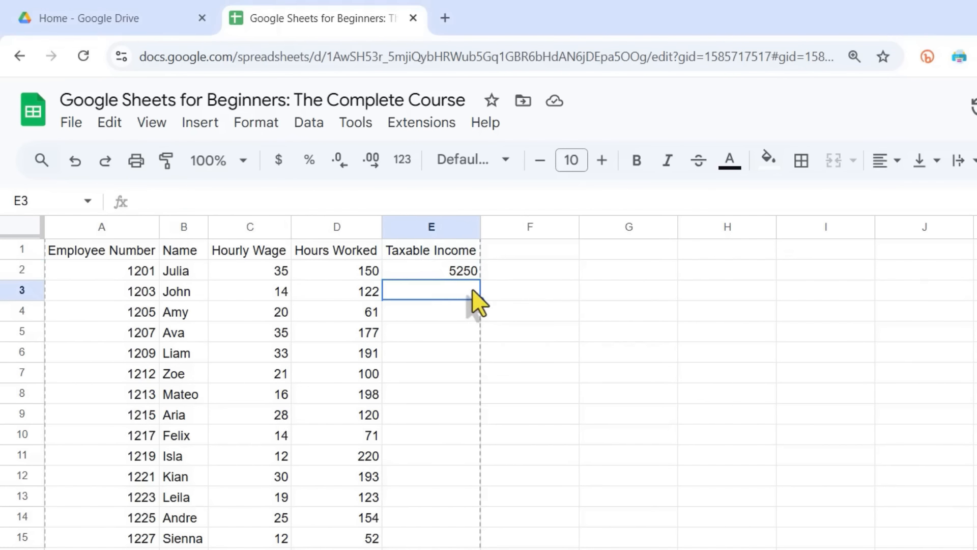
text(=)
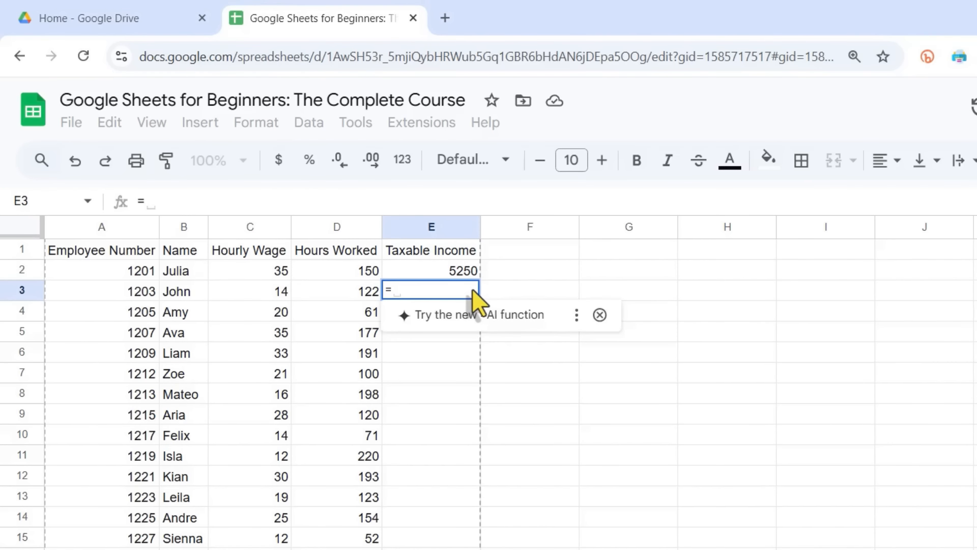
text(65)
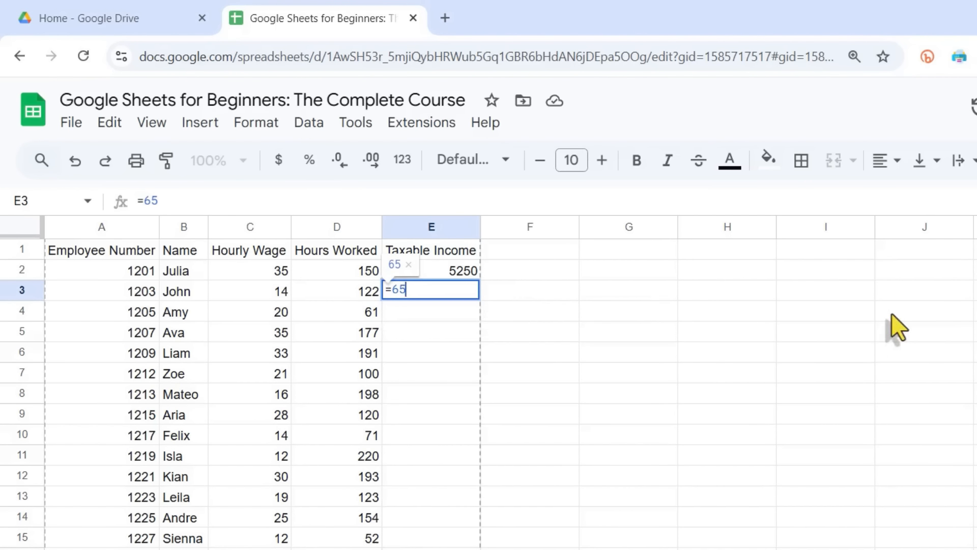
text(+)
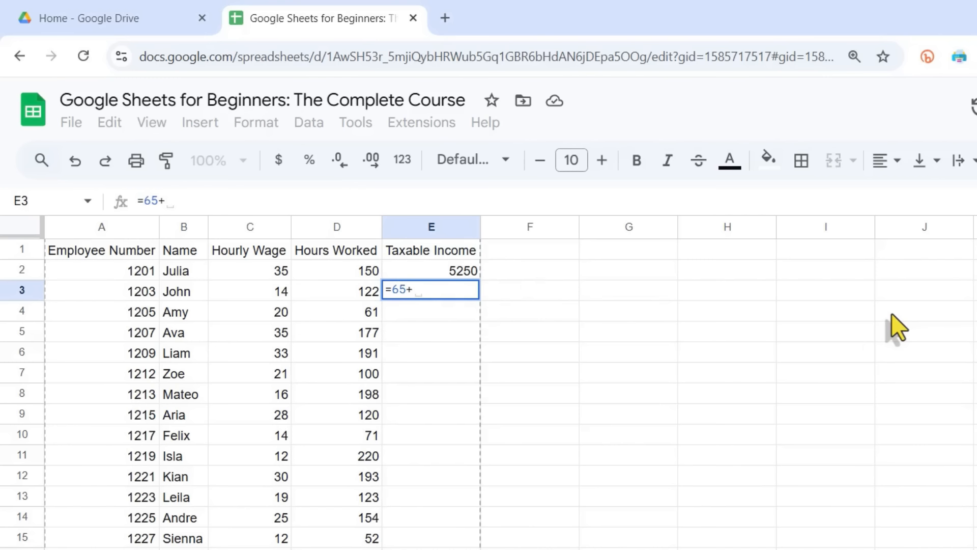
text(199)
key(Return)
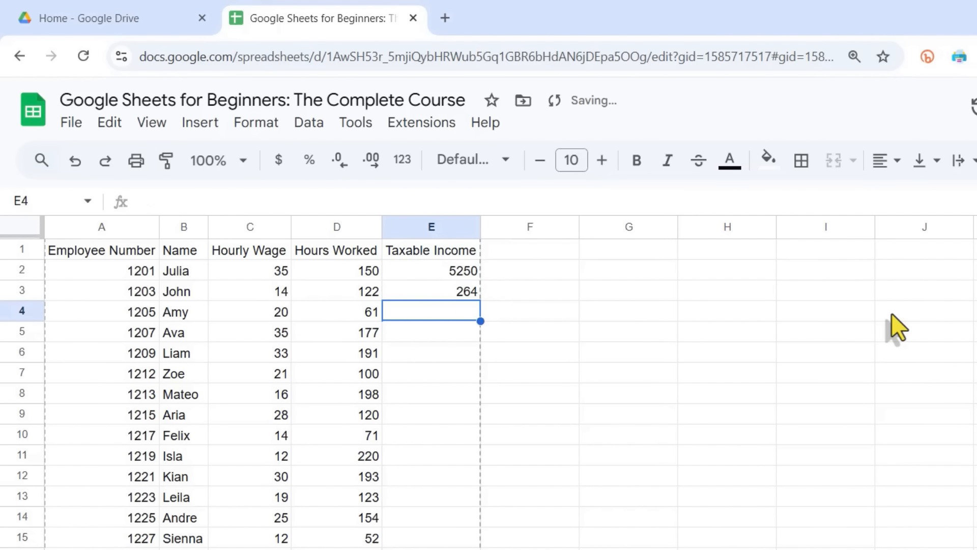
Enter the subtraction formula =43-23 in E4 and the division formula =78/3 in E5
text(=4)
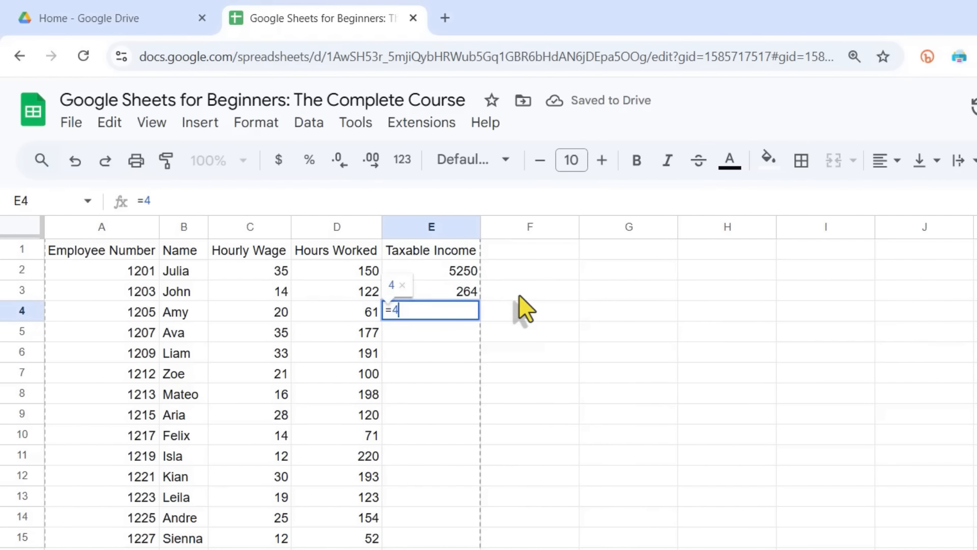
text(3-23)
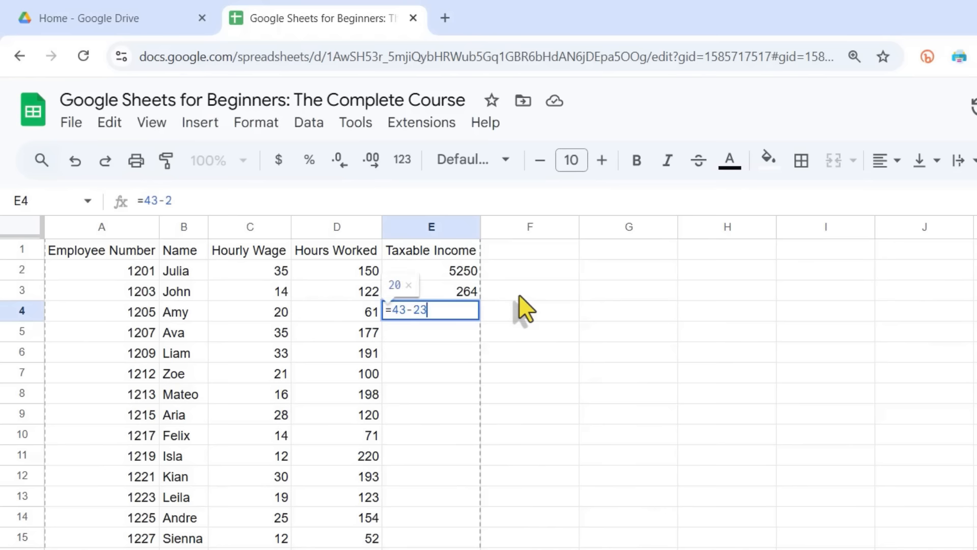
key(Return)
text(=78)
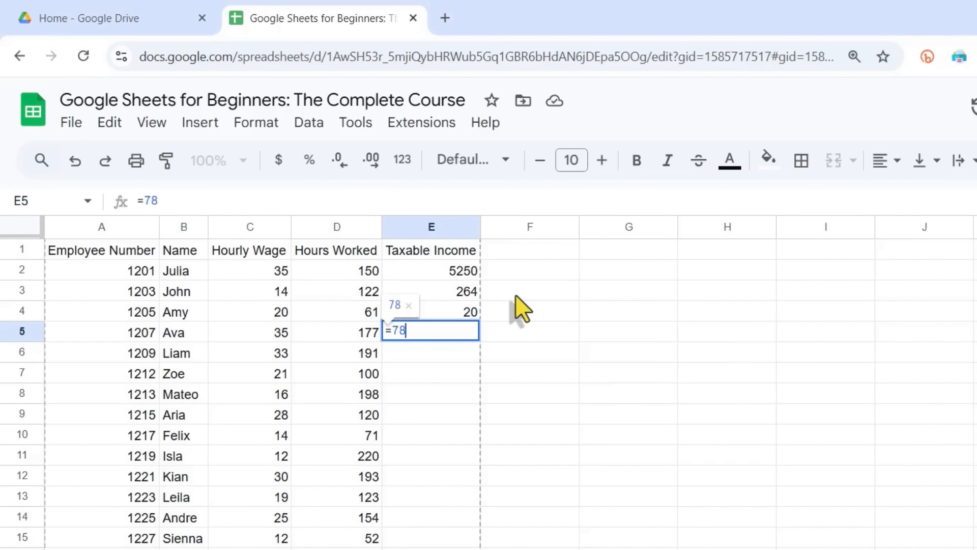
text(/3)
key(Return)
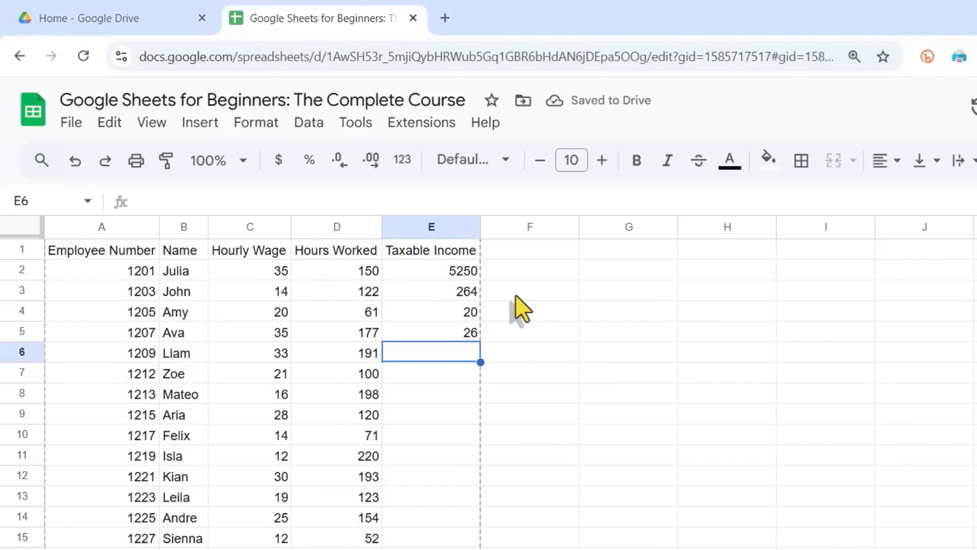
Delete the example formulas in cells E2 to E5 of the Taxable Income column
drag(465, 273, 460, 346)
key(Delete)
click(560, 313)
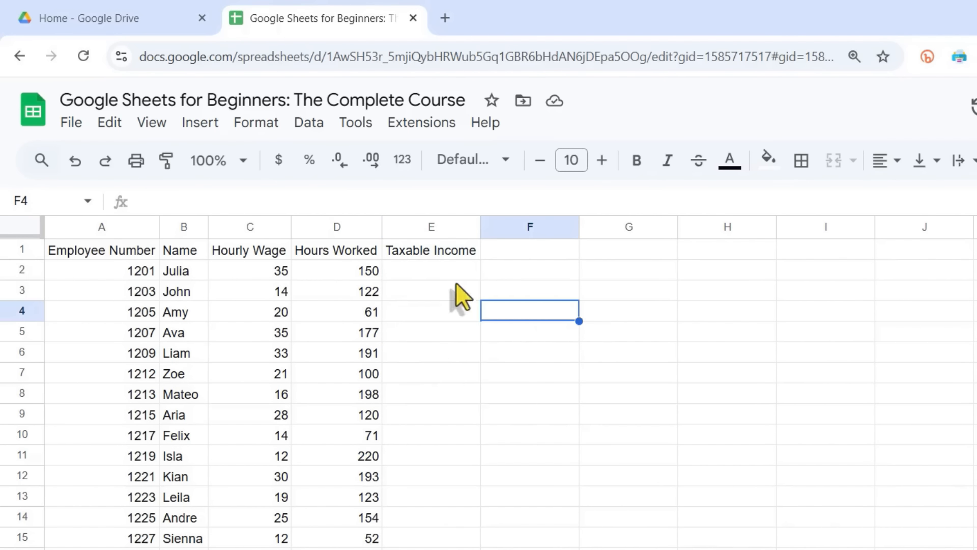
Enter the formula =C2*D2 in E2, picking the hourly wage and hours worked cells as references
click(443, 281)
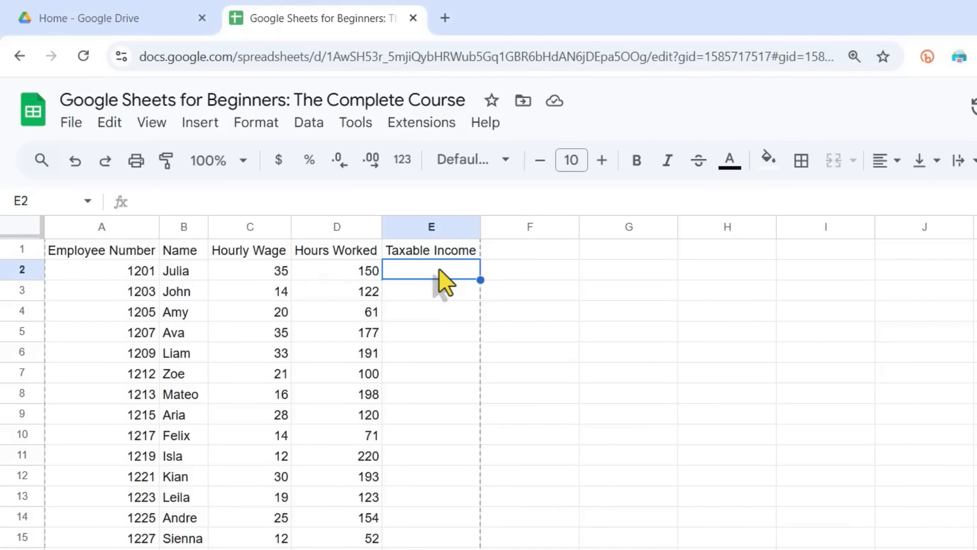
text(=)
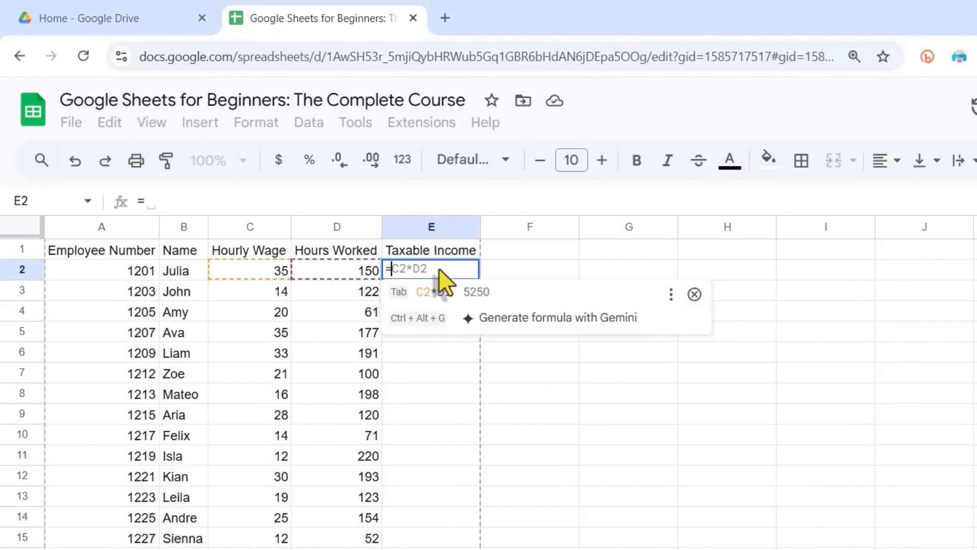
click(261, 275)
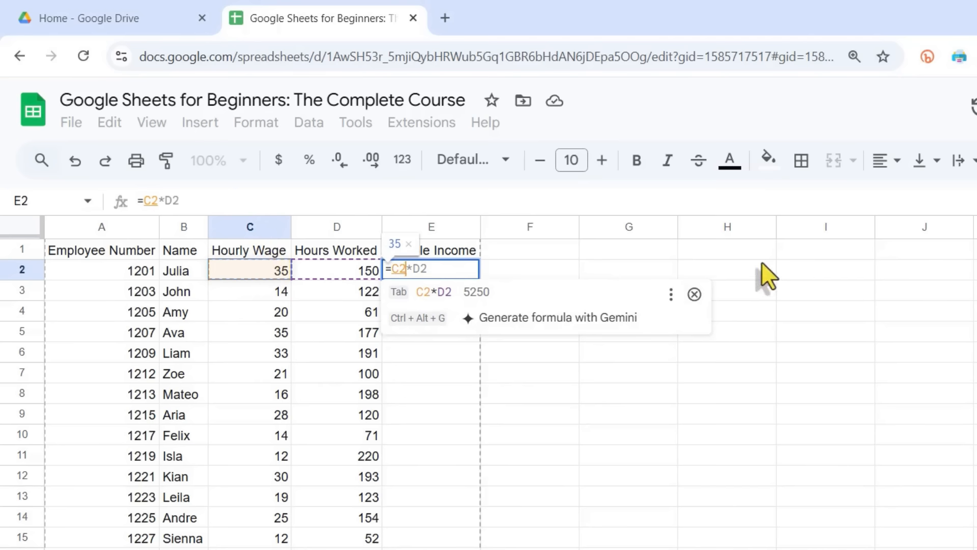
text(*)
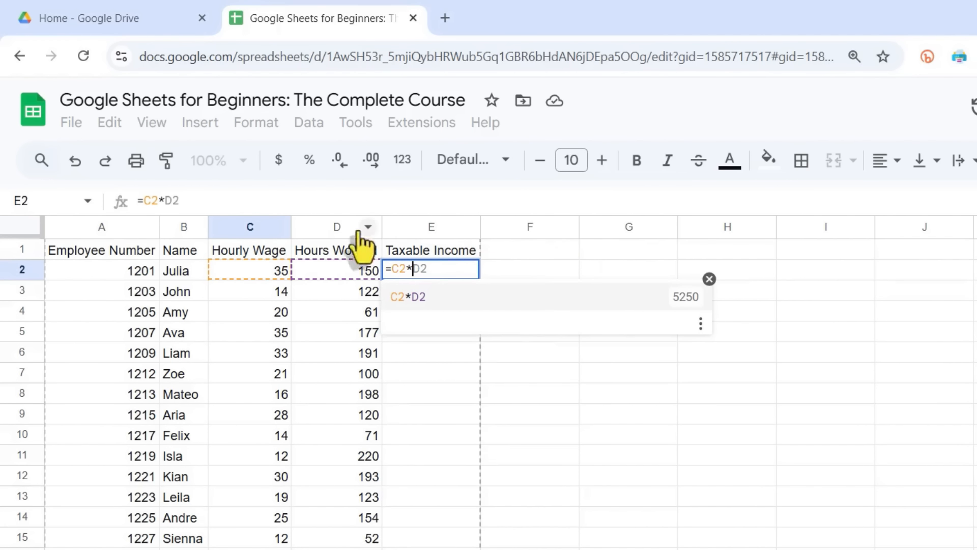
click(344, 270)
key(Return)
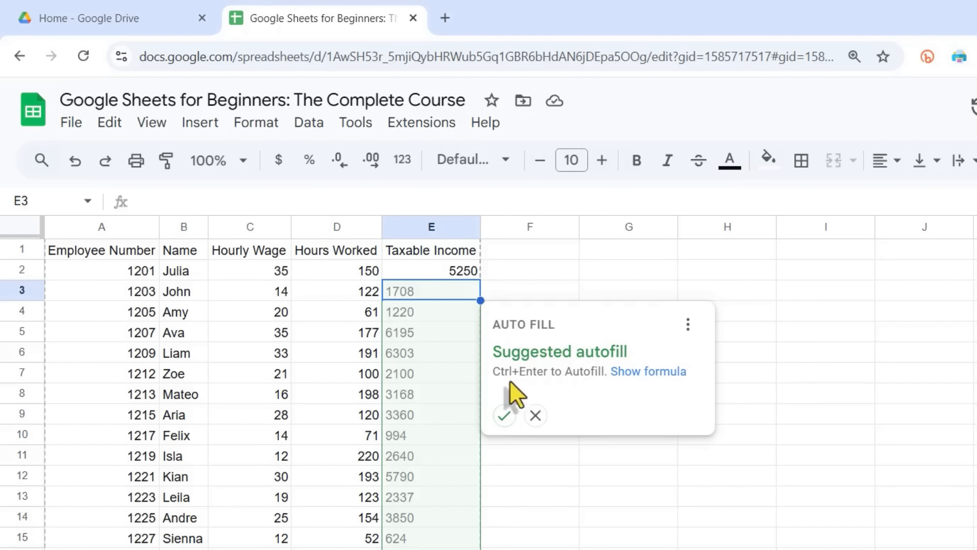
Accept the suggested autofill for the Taxable Income column and review the filled rows
key(ctrl+Return)
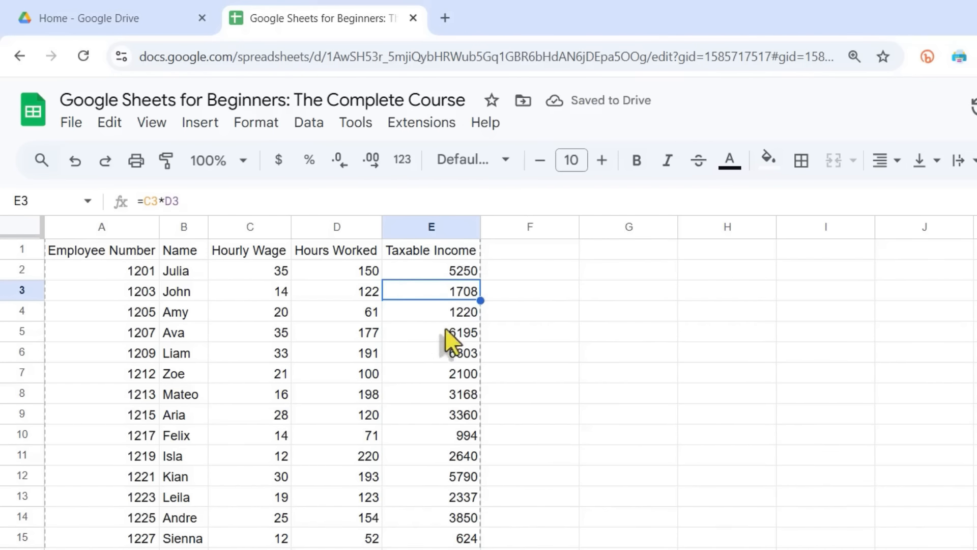
scroll(443, 537, down, 2)
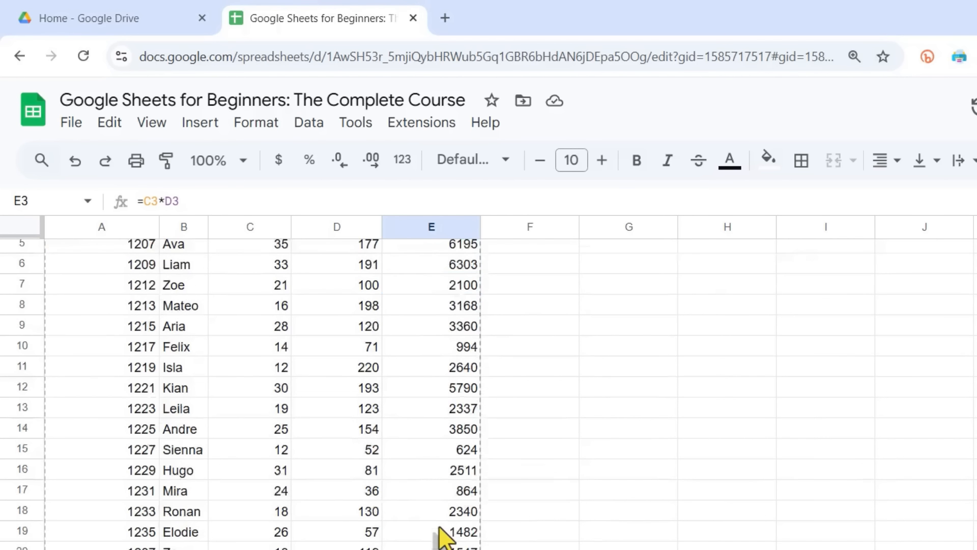
scroll(439, 529, down, 6)
scroll(607, 437, up, 8)
Undo the Taxable Income autofill and delete the formula from E2
click(608, 436)
key(ctrl+z)
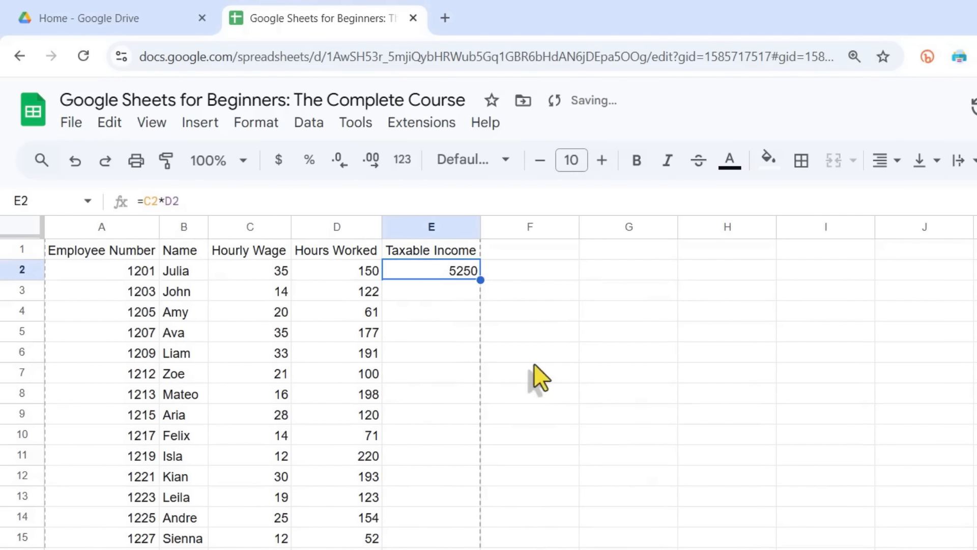
key(Delete)
click(511, 305)
Enter the formula =c2*d2 in E2 with the cell references written out directly
click(453, 275)
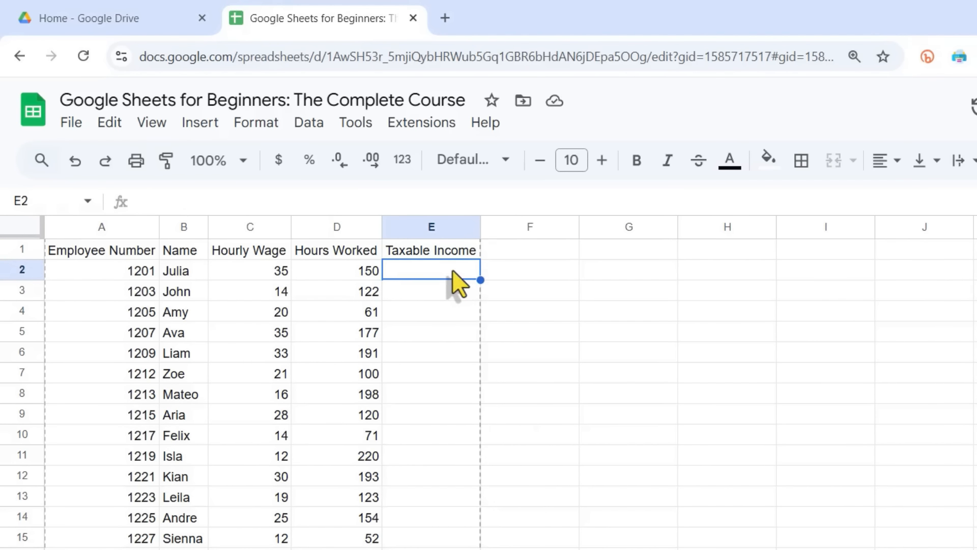
text(=)
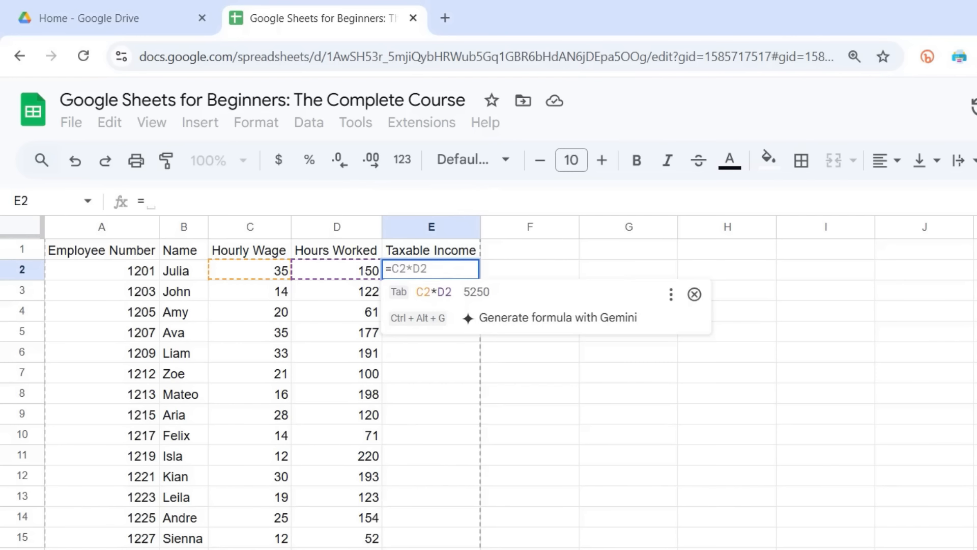
text(c2*)
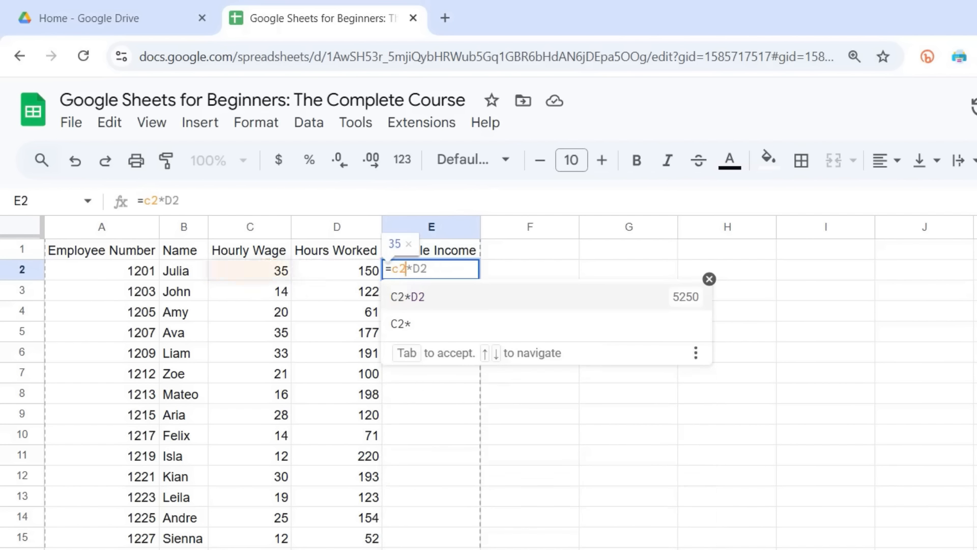
text(d2)
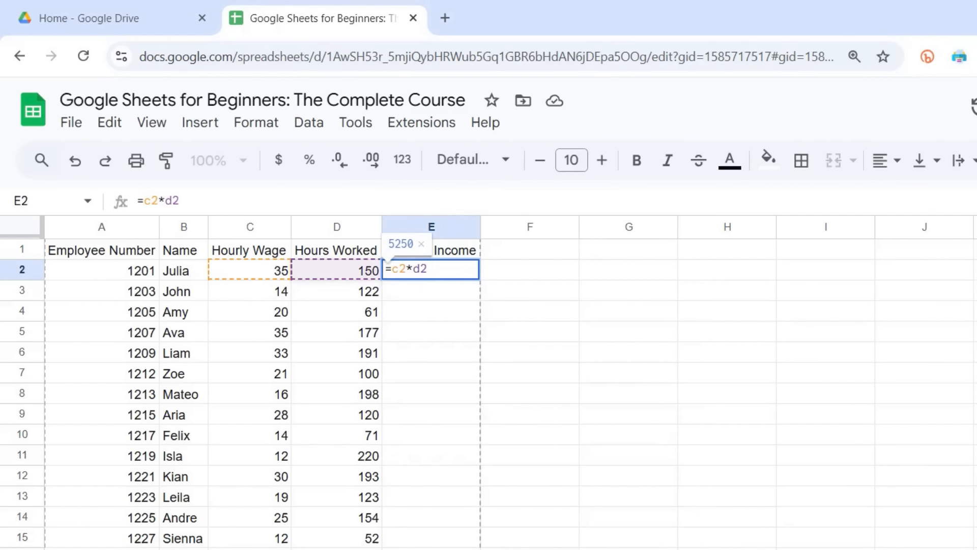
key(Return)
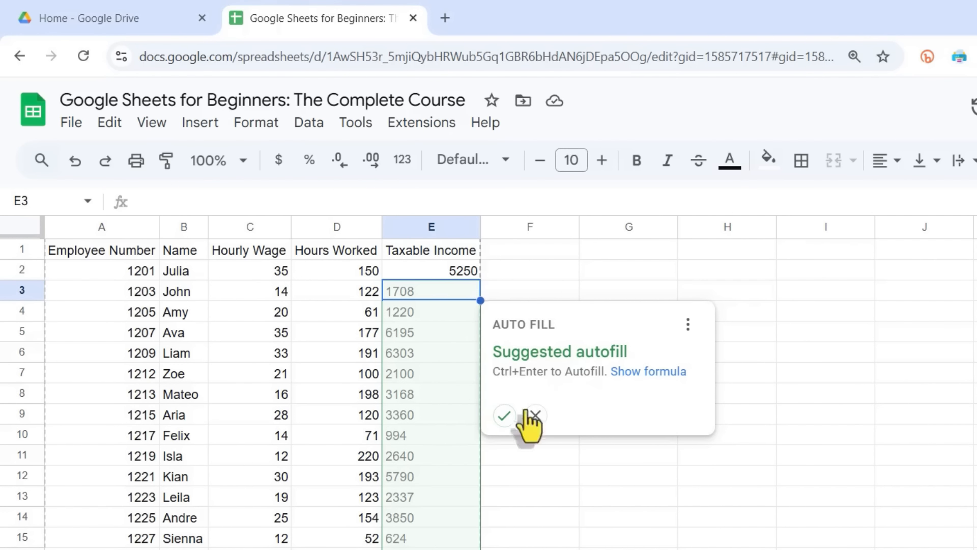
Accept the suggested autofill for the Taxable Income column and compare the formulas in E2 and E3
click(505, 415)
click(611, 289)
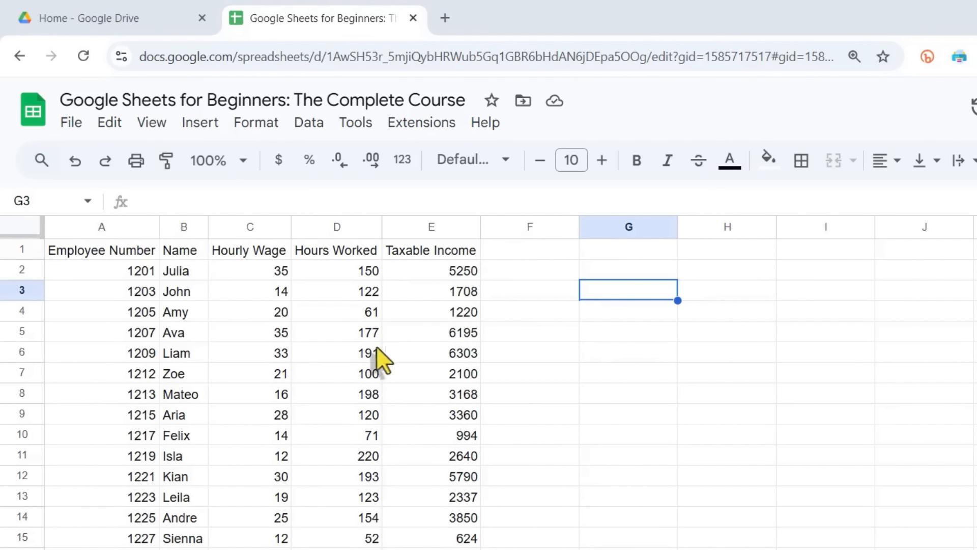
click(464, 278)
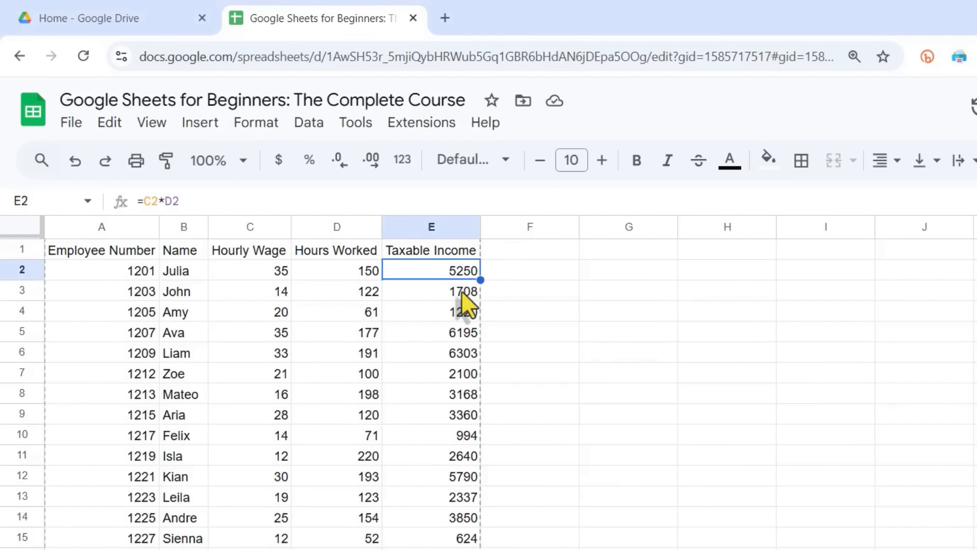
click(464, 292)
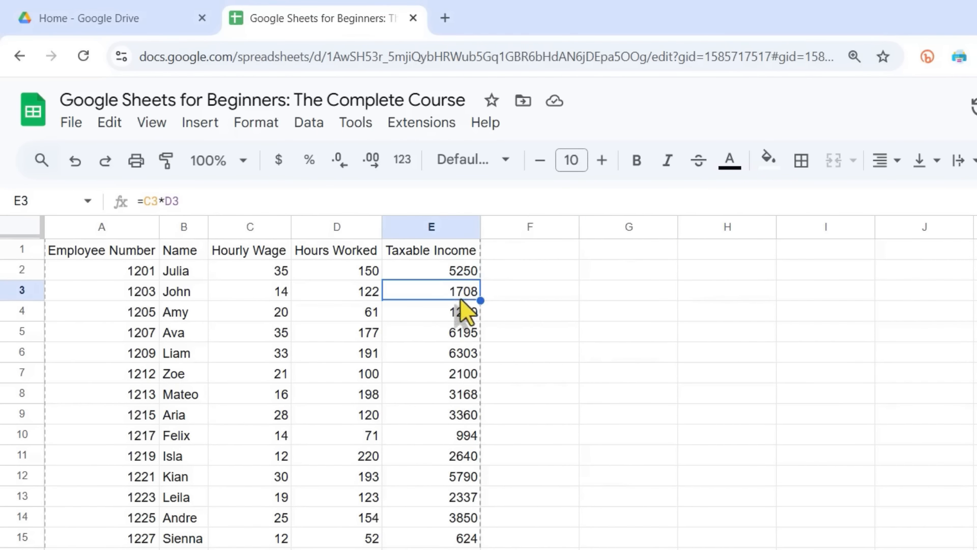
click(457, 266)
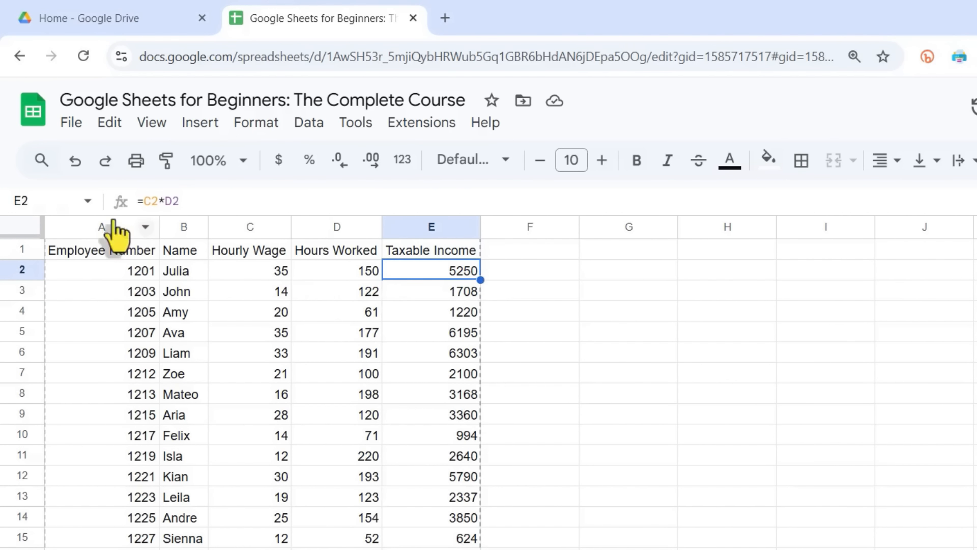
Set the hourly wage in C2 to 45 and inspect which cells the E2 formula references
click(278, 277)
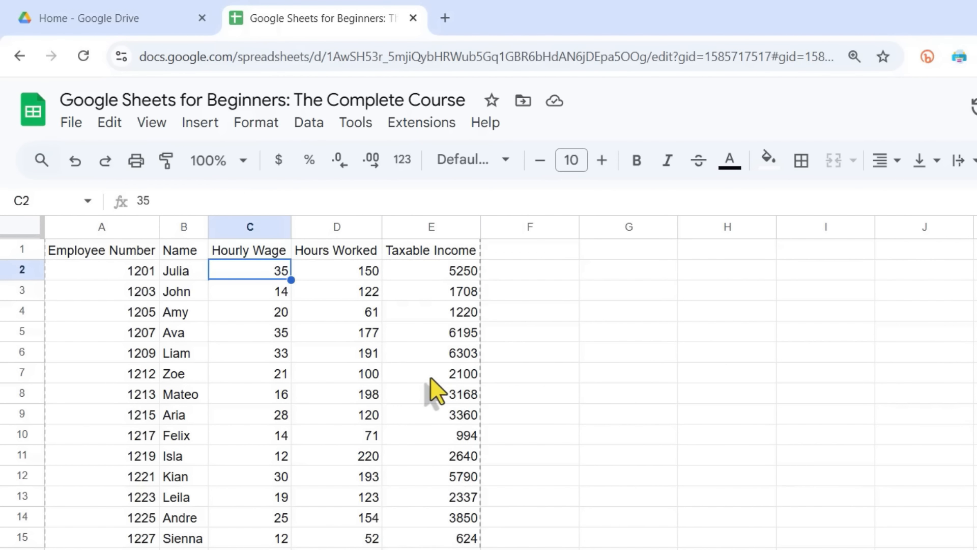
text(4)
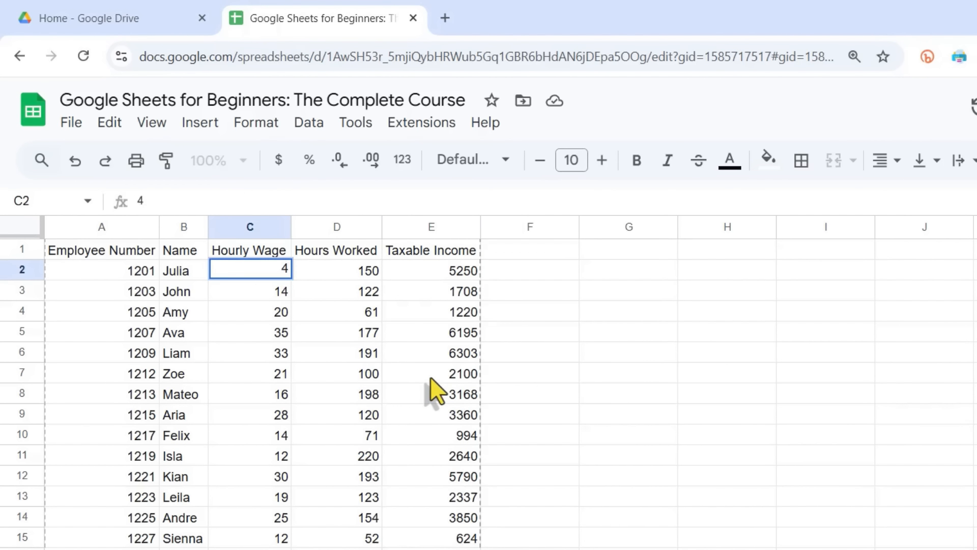
text(5)
key(Return)
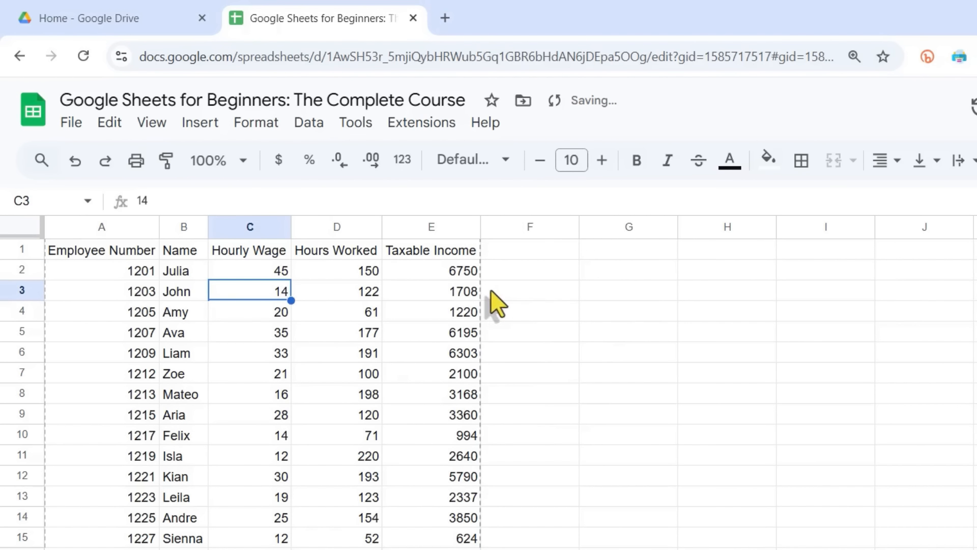
double_click(456, 275)
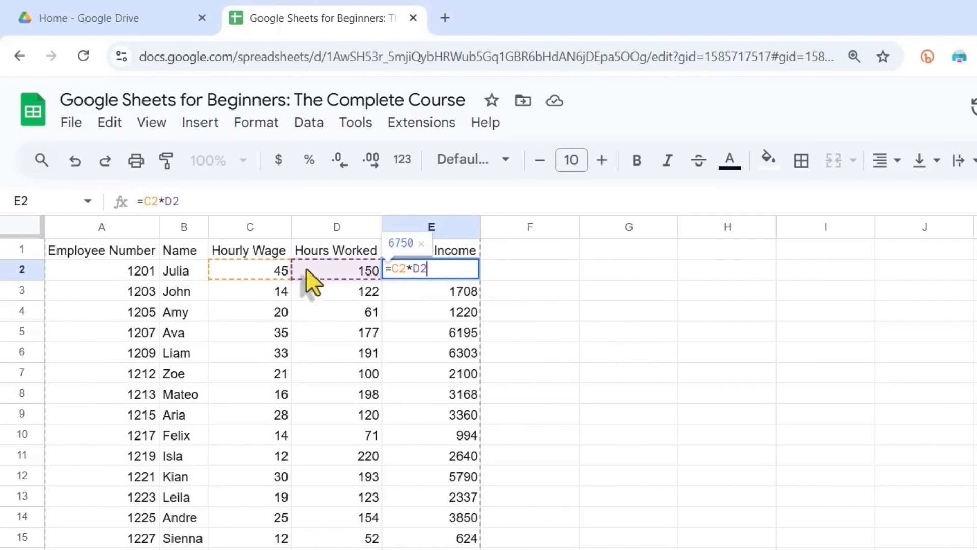
key(Escape)
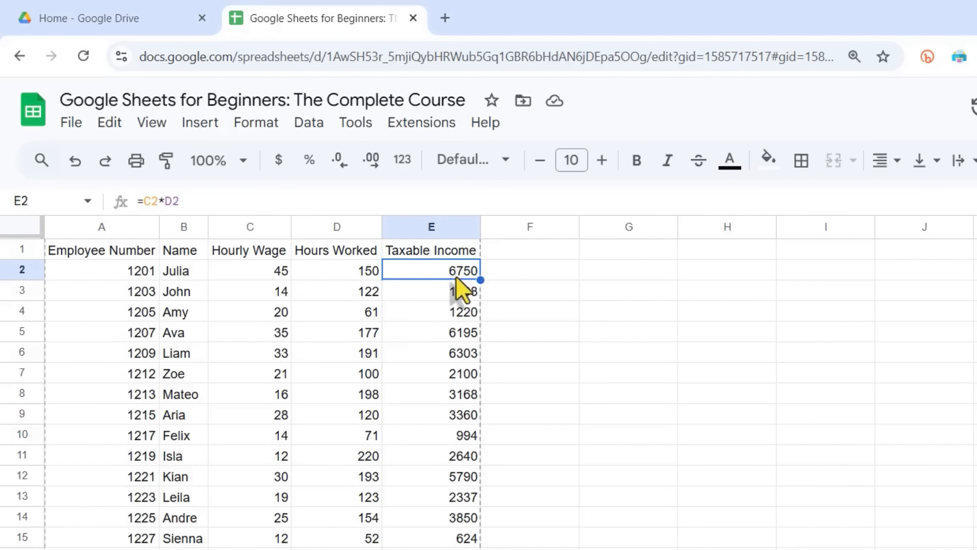
click(538, 376)
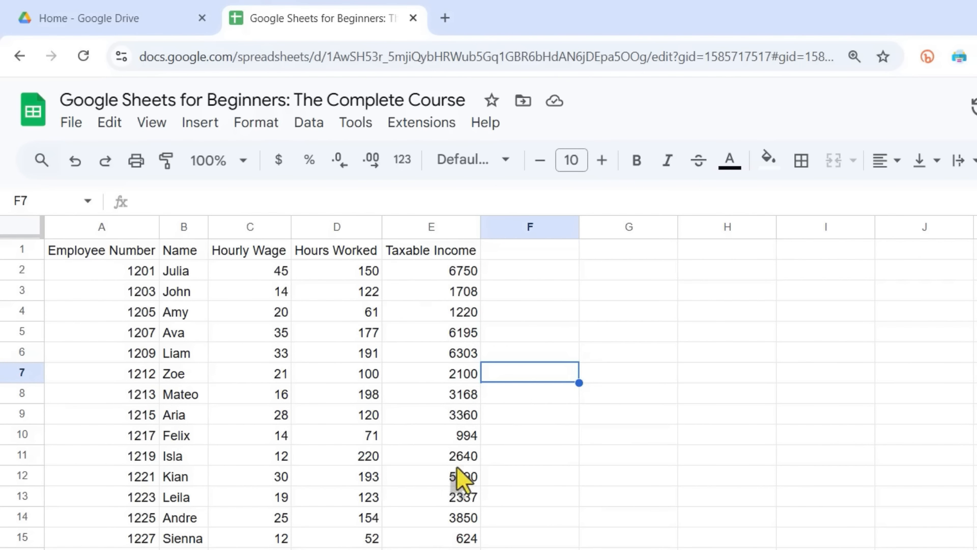
Examine the autofilled Taxable Income formulas in E3, E7 and E9 to see how their cell references adapt to each row
click(448, 292)
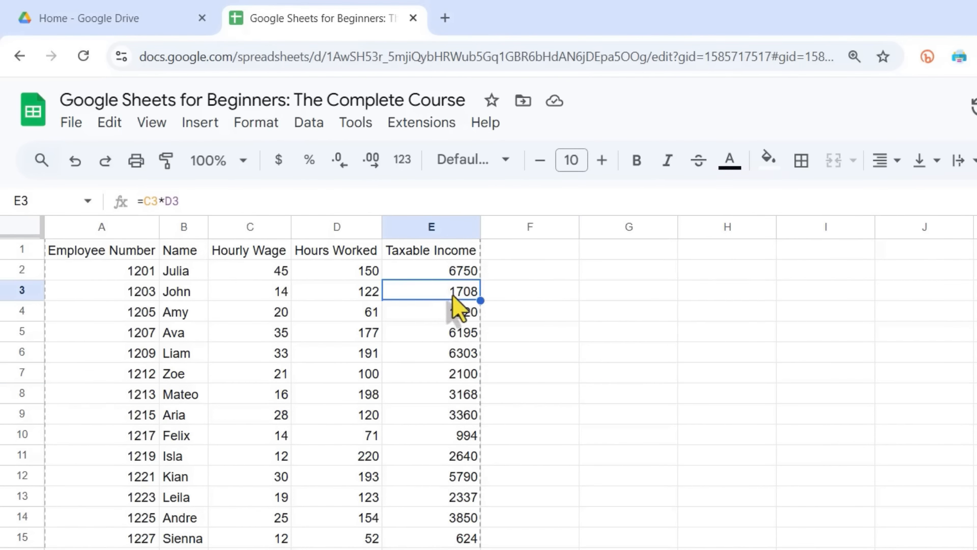
double_click(453, 292)
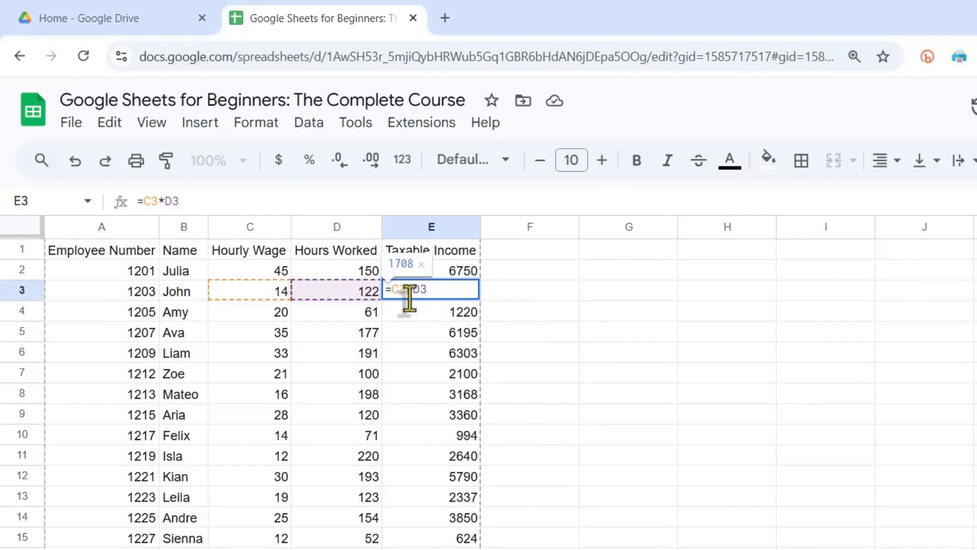
key(Escape)
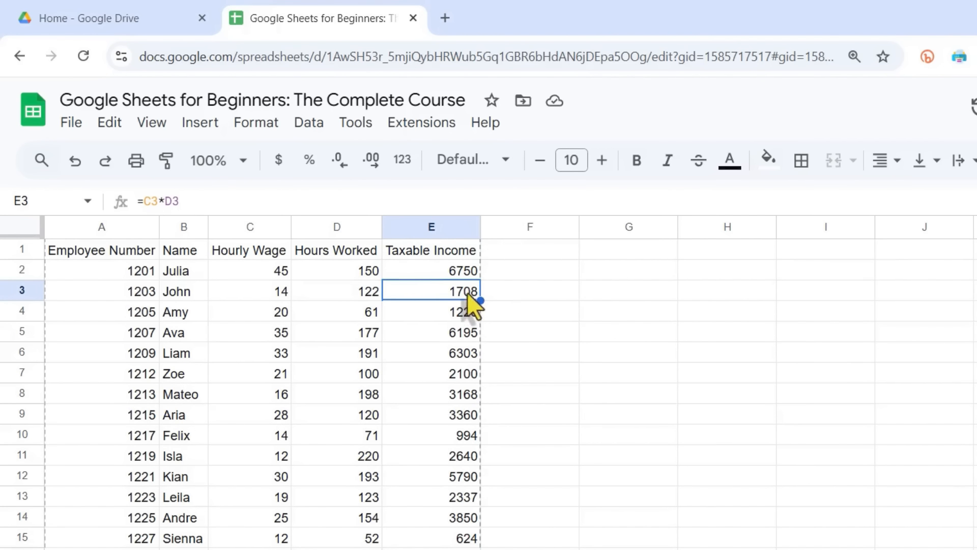
double_click(462, 290)
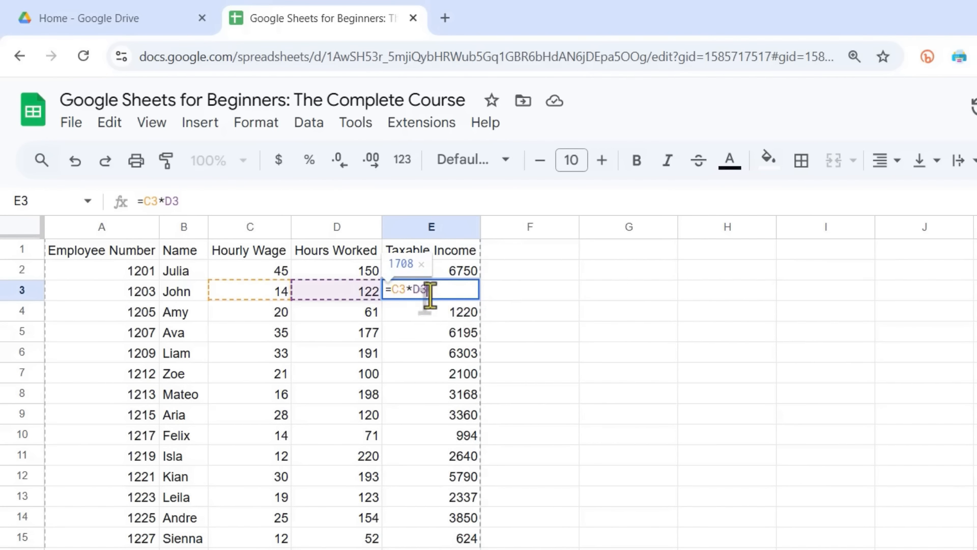
key(Escape)
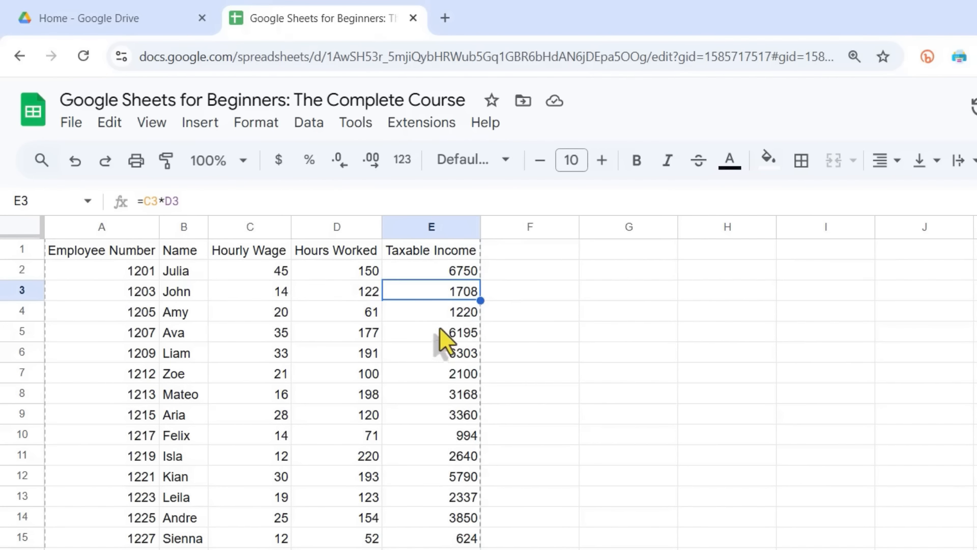
click(459, 373)
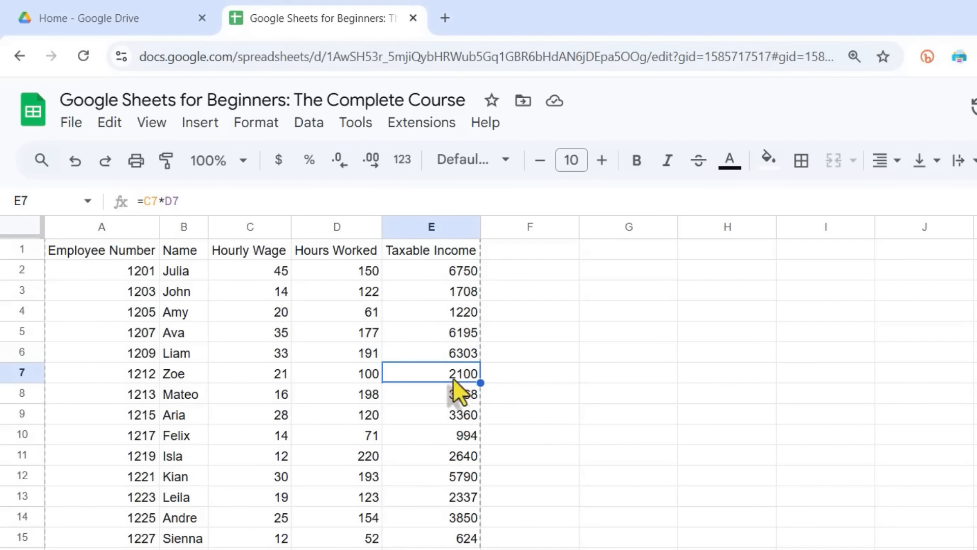
click(458, 416)
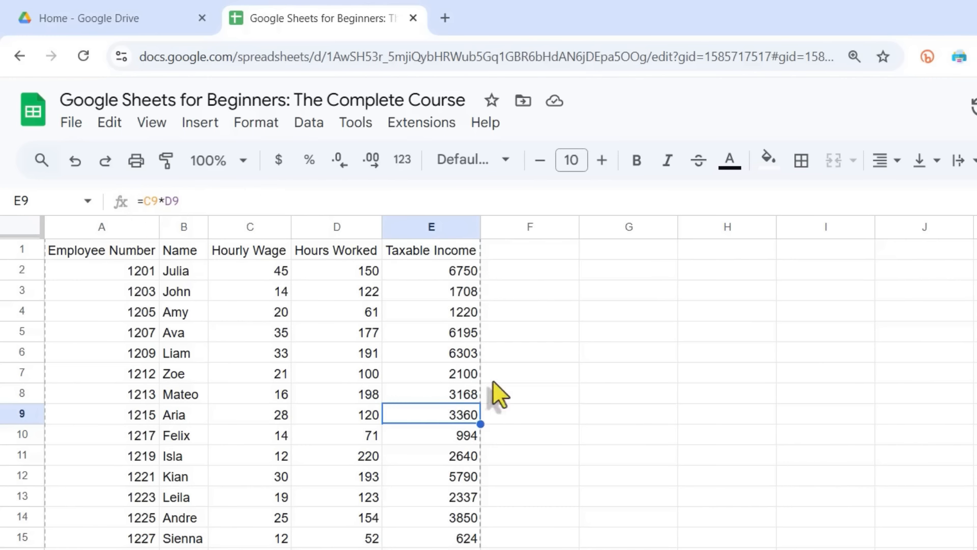
click(780, 394)
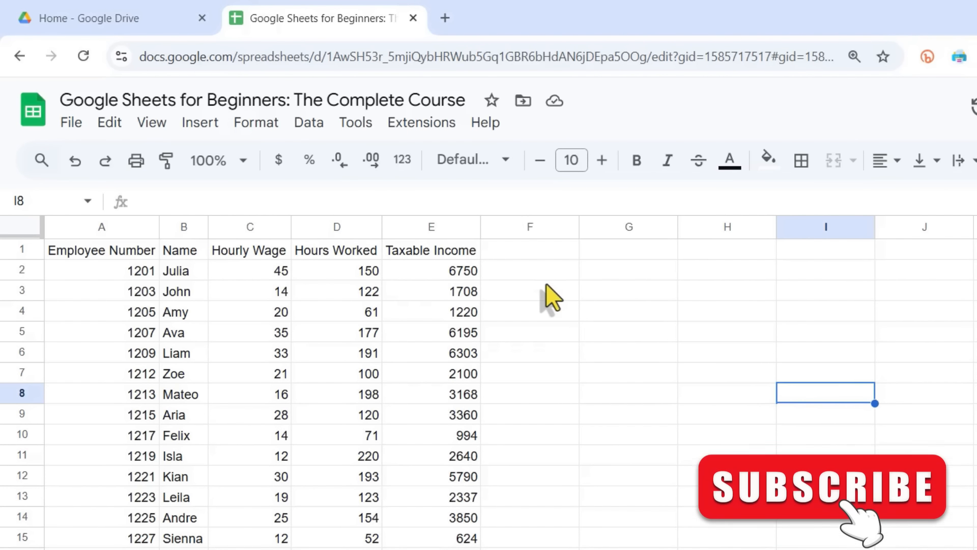
Enter a formula in cell F2 that divides the taxable income in E2 by 0
click(522, 270)
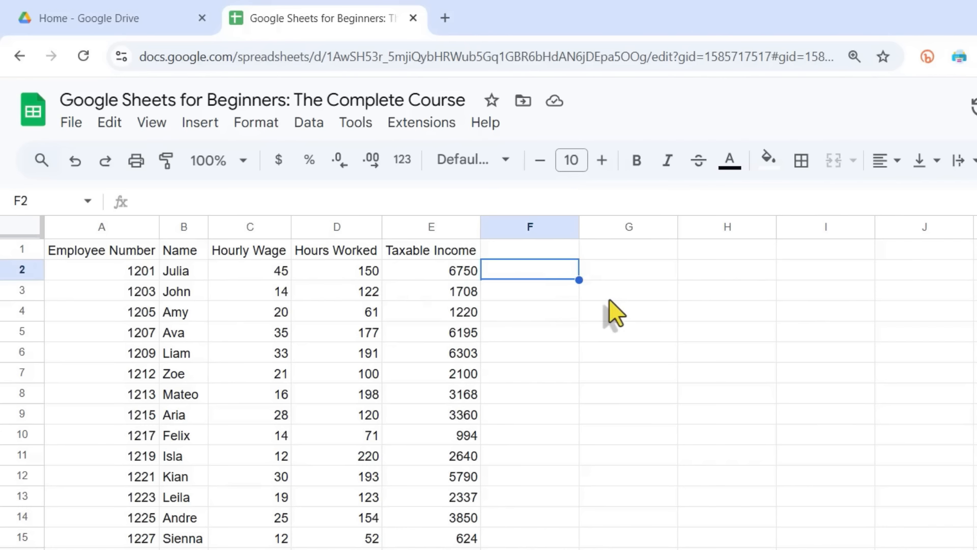
text(=)
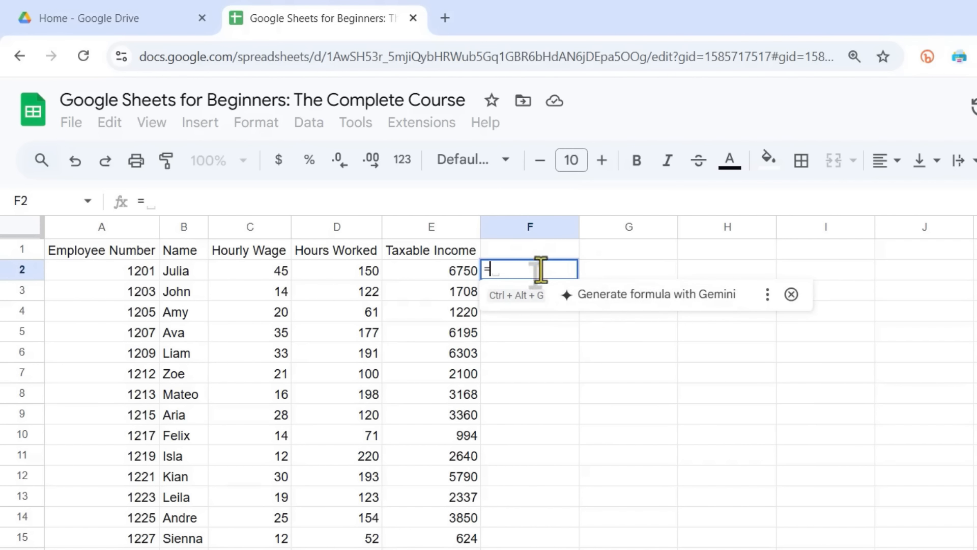
click(457, 275)
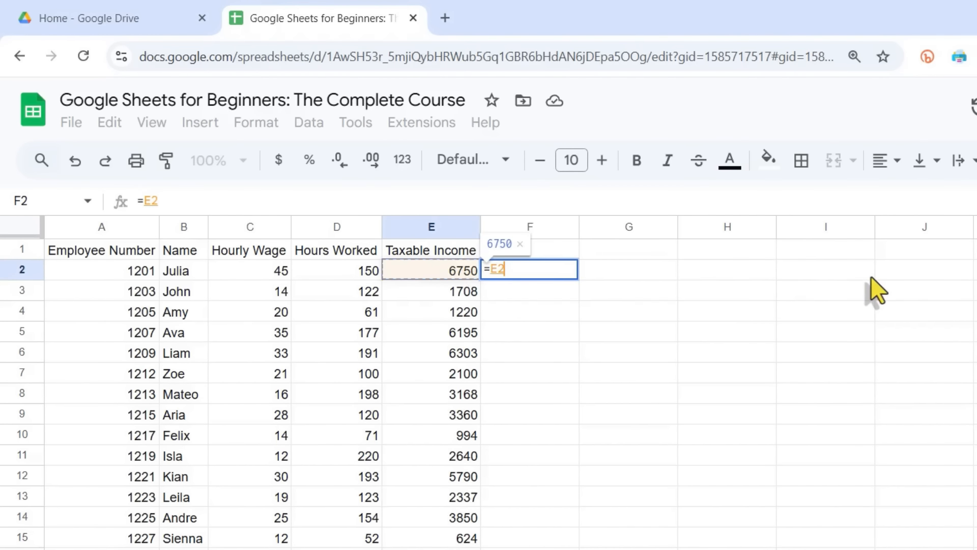
text(/0)
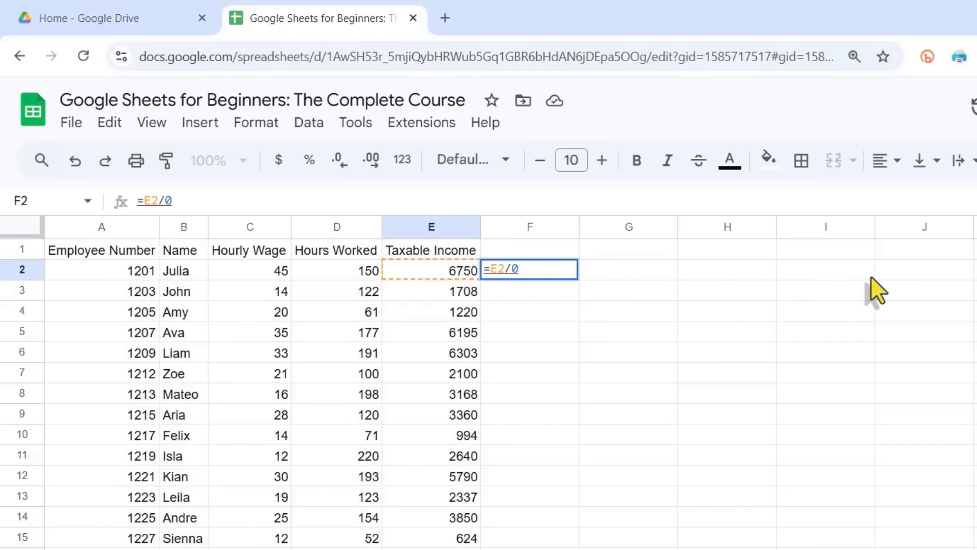
key(Return)
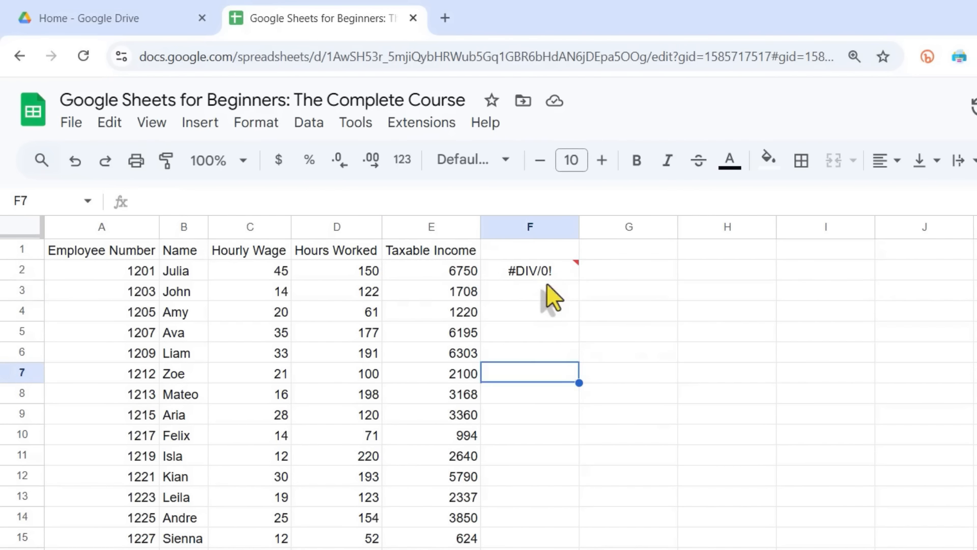
View the error explanation attached to cell F2 and clear the cell's formula
click(546, 285)
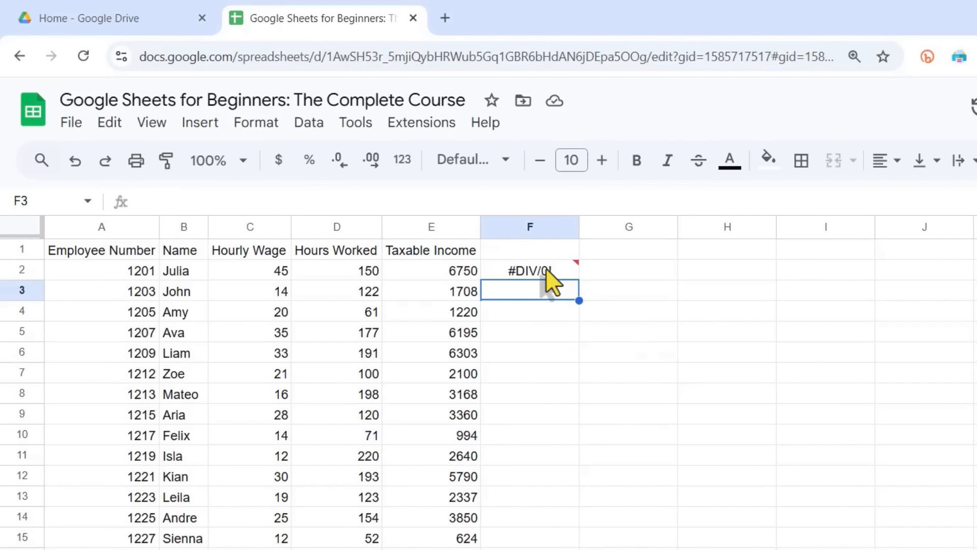
mouse_move(546, 271)
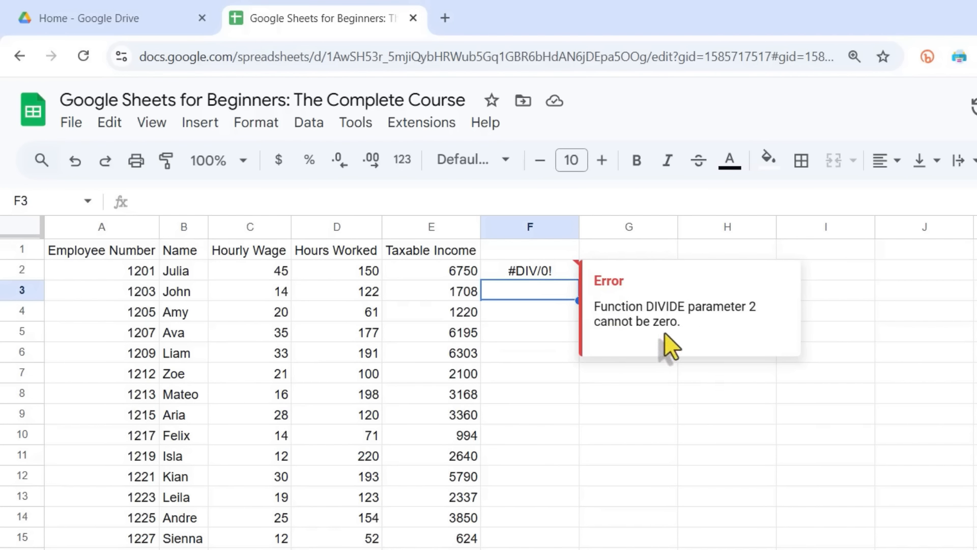
key(Down)
key(Down)
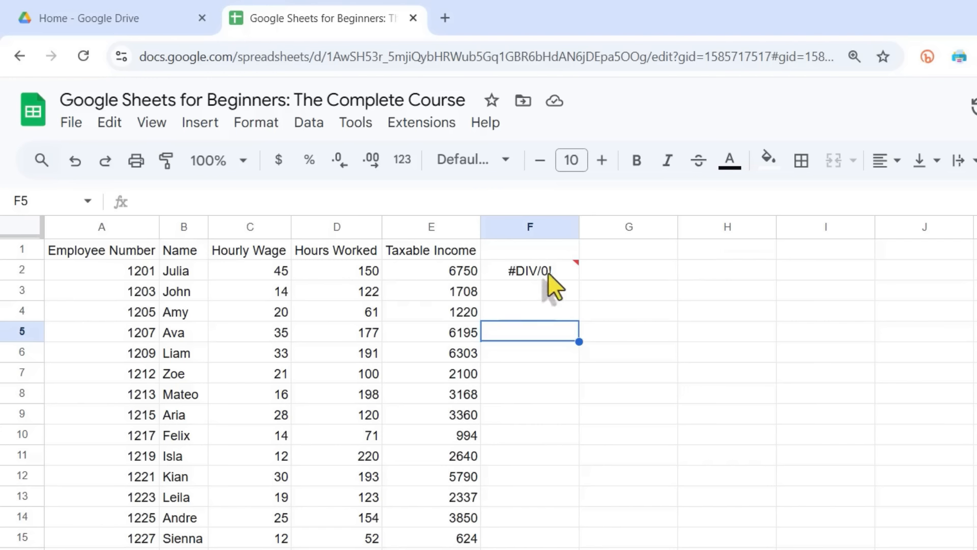
mouse_move(554, 279)
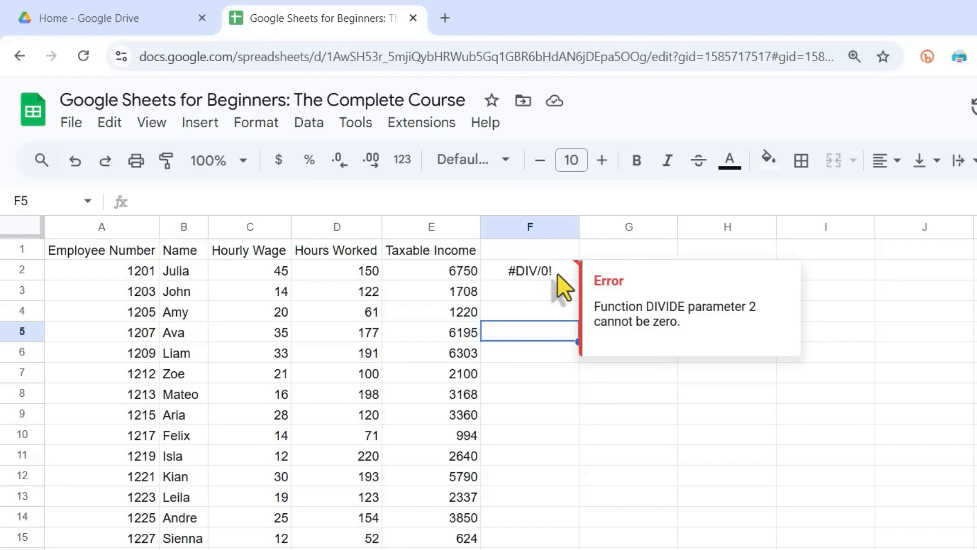
click(559, 276)
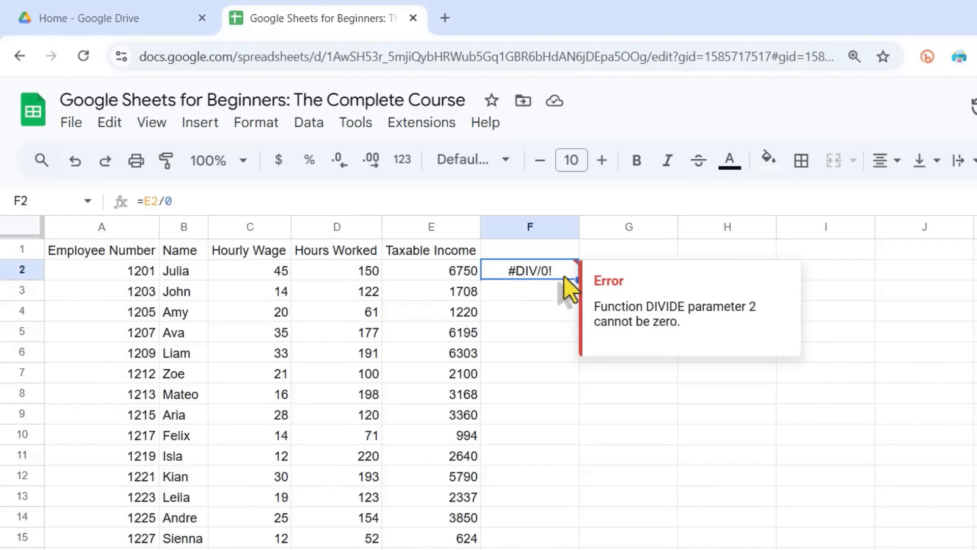
click(561, 313)
click(560, 268)
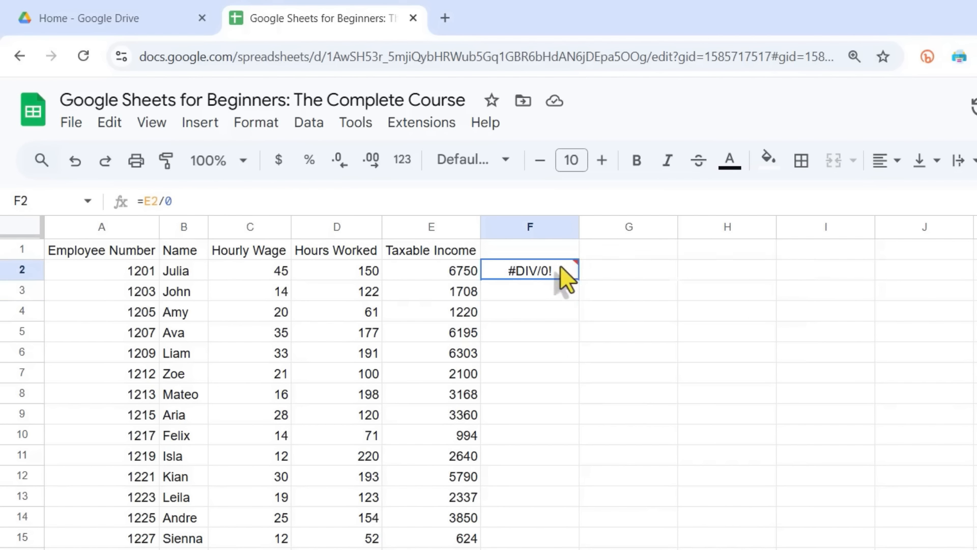
mouse_move(564, 278)
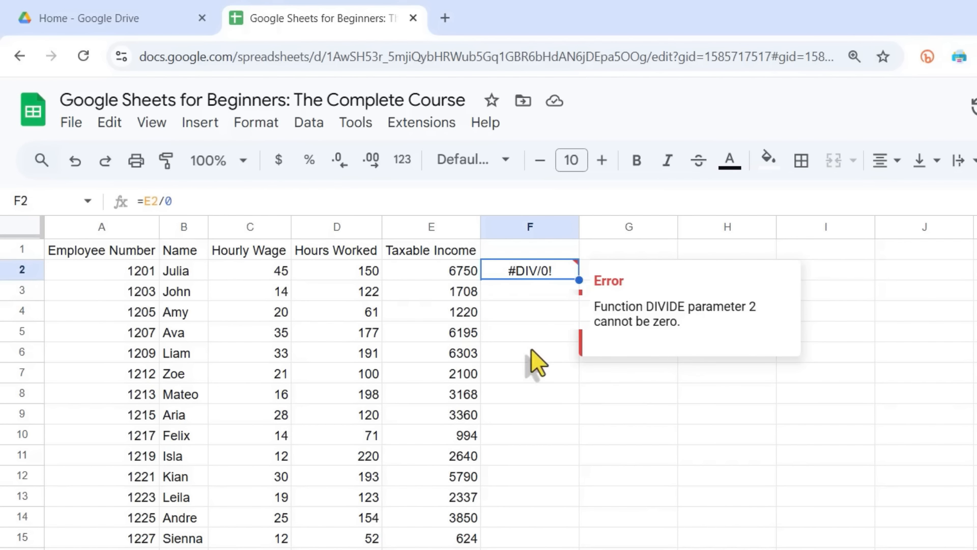
key(Delete)
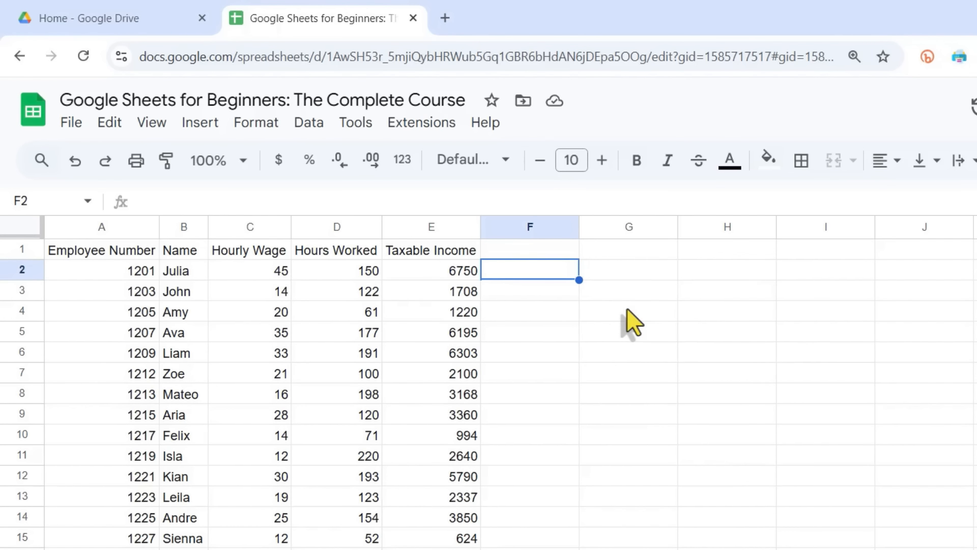
click(448, 380)
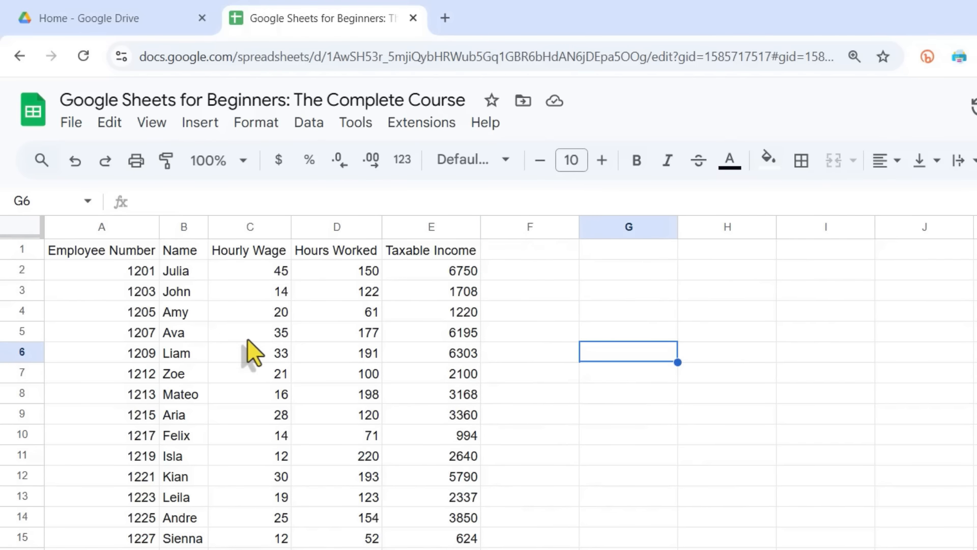
click(461, 255)
click(68, 251)
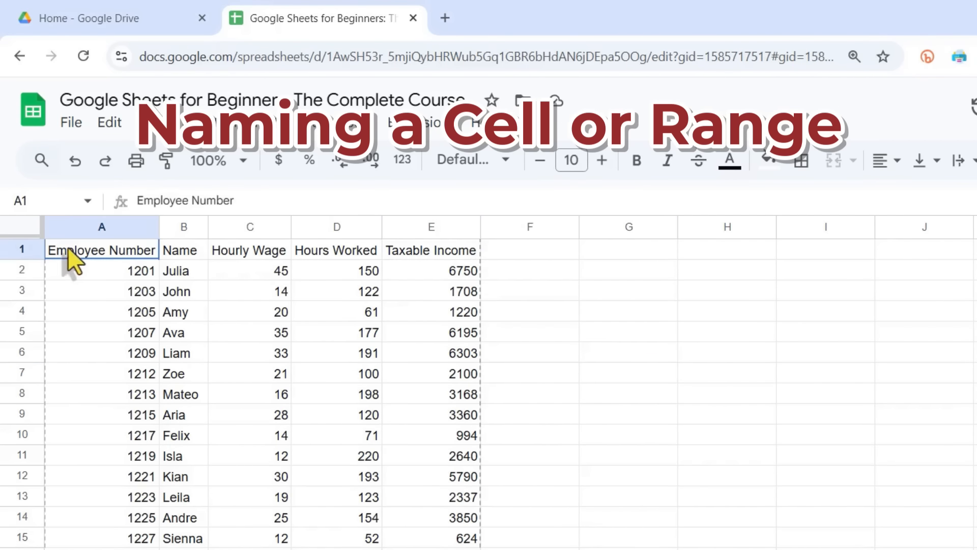
drag(68, 251, 433, 519)
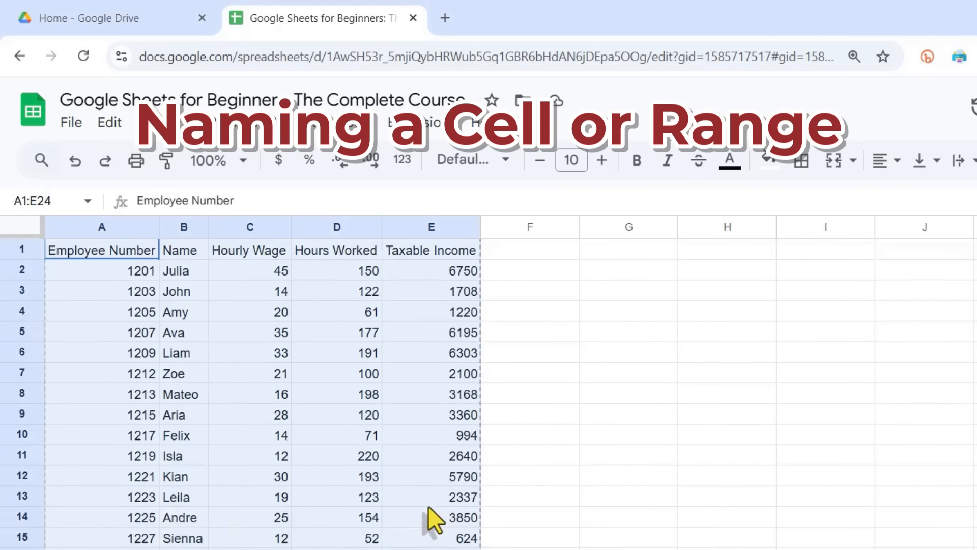
click(530, 413)
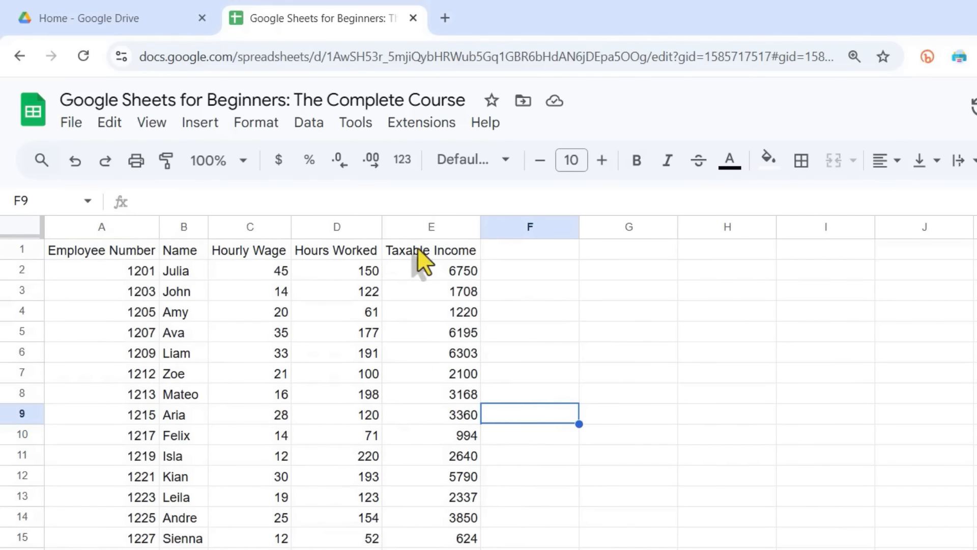
Name the empty cell E25 below the Taxable Income column TotalTaxableIncome
scroll(438, 316, down, 5)
click(448, 477)
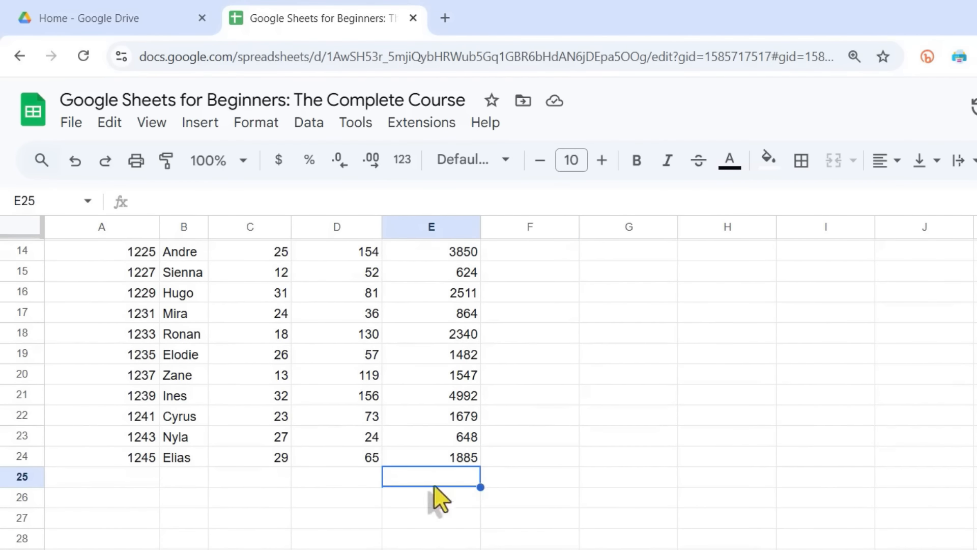
click(43, 201)
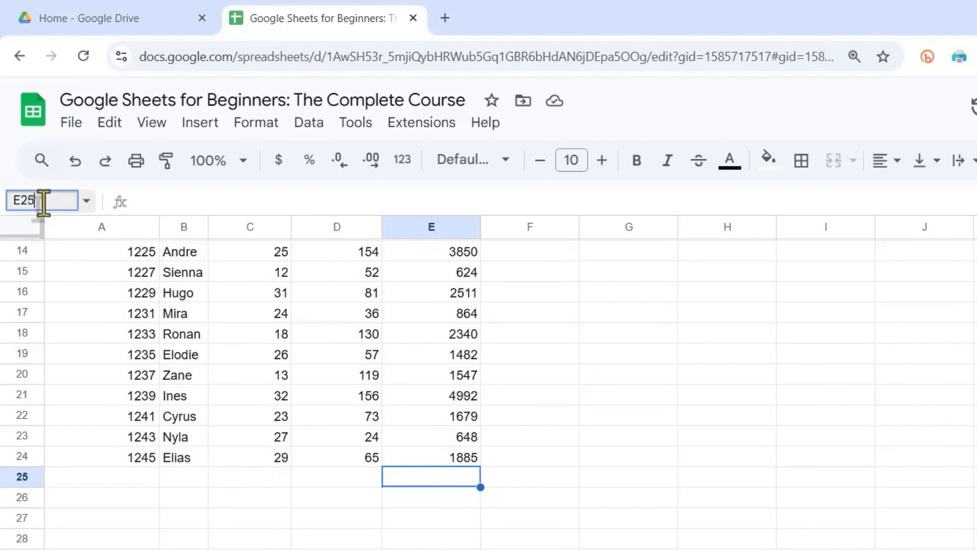
key(BackSpace)
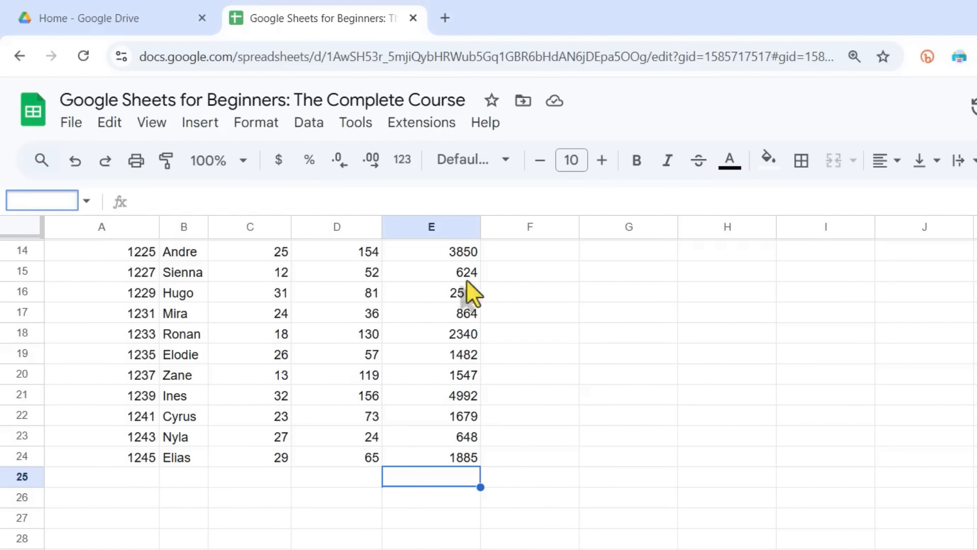
text(T)
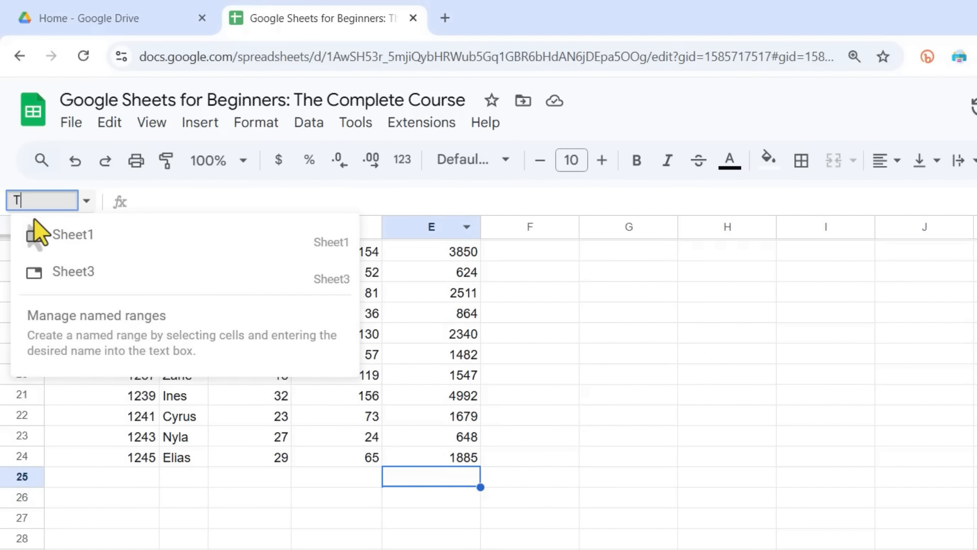
text(otalTa)
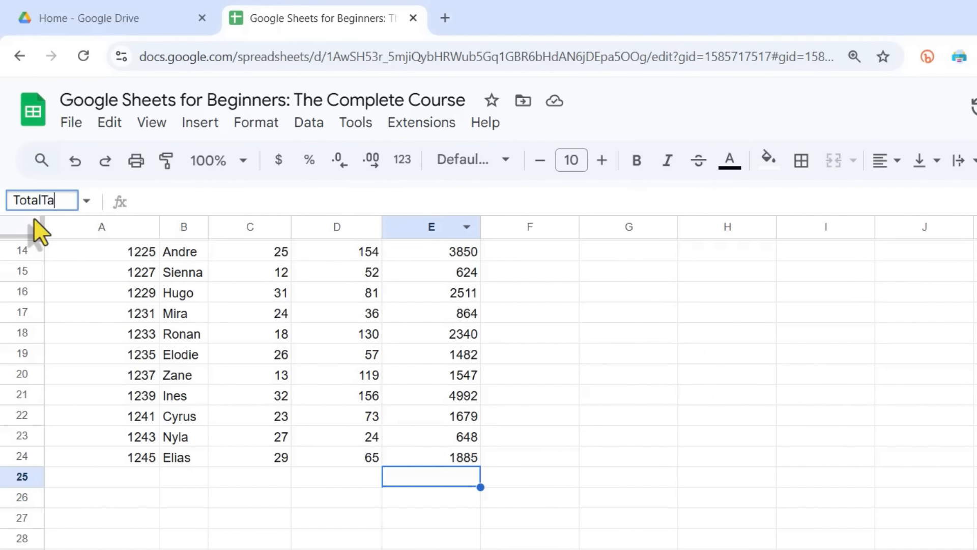
text(xableIncome)
key(Return)
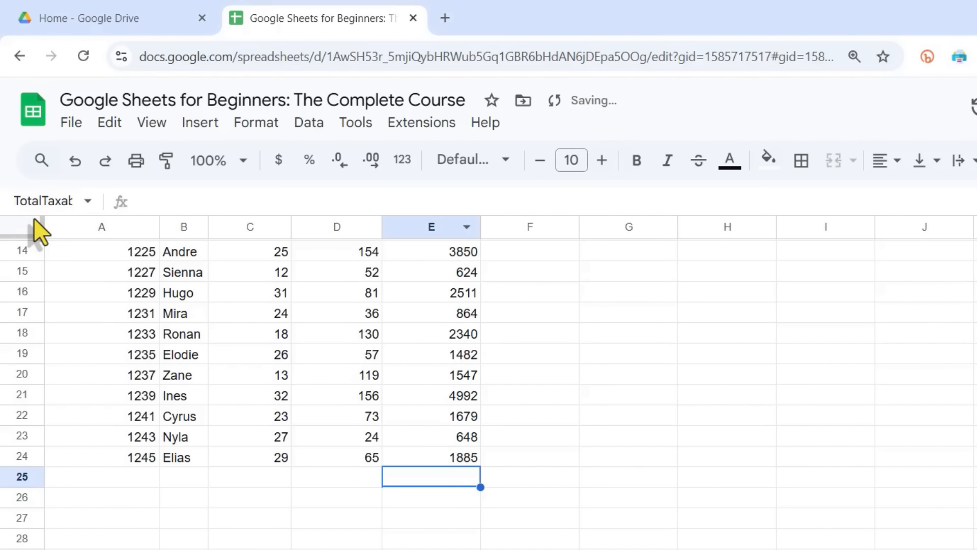
Try to rename cell E25 with a space after "Total" in its name, and dismiss the resulting dialog
scroll(502, 497, up, 5)
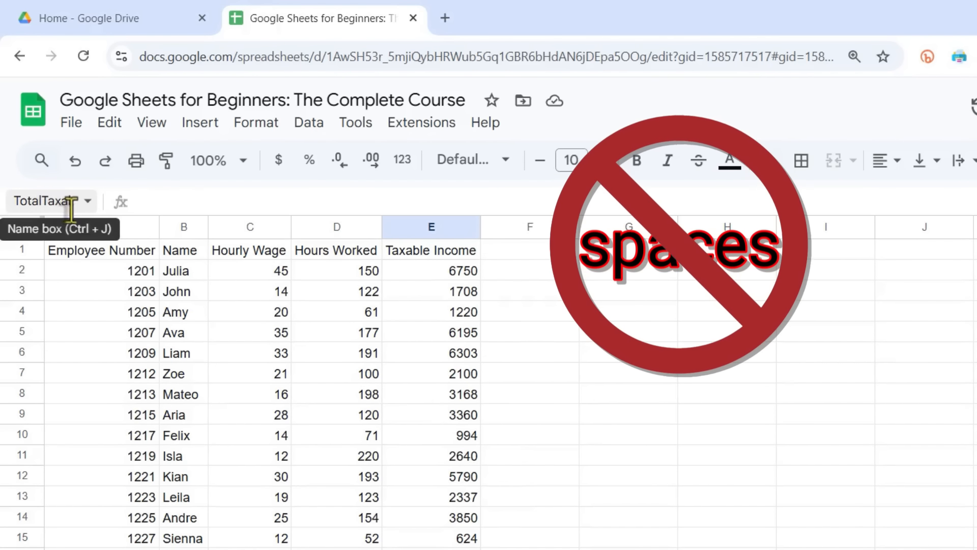
click(43, 202)
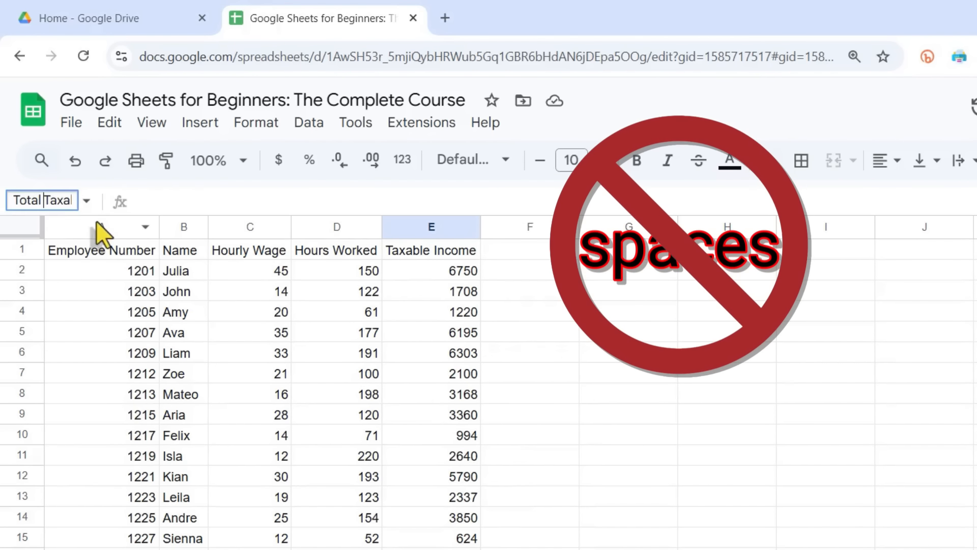
key(Return)
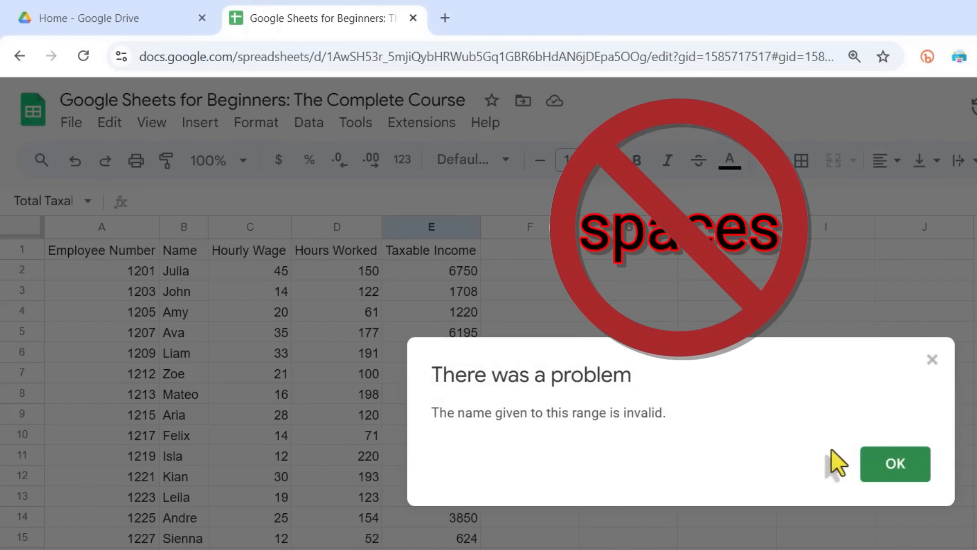
click(896, 463)
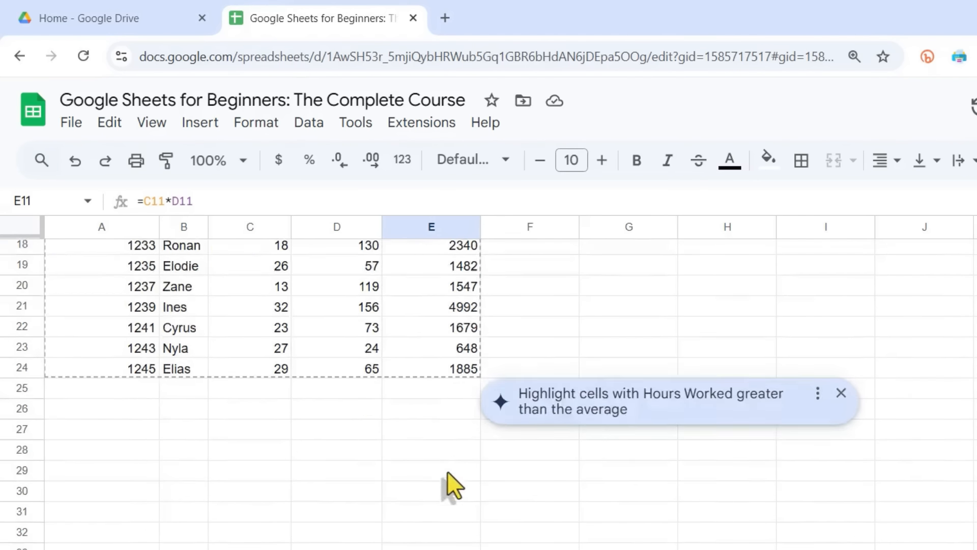
Check which name is assigned to cell E25 below the Taxable Income column, comparing it with another empty cell
scroll(447, 443, down, 2)
click(446, 382)
click(438, 304)
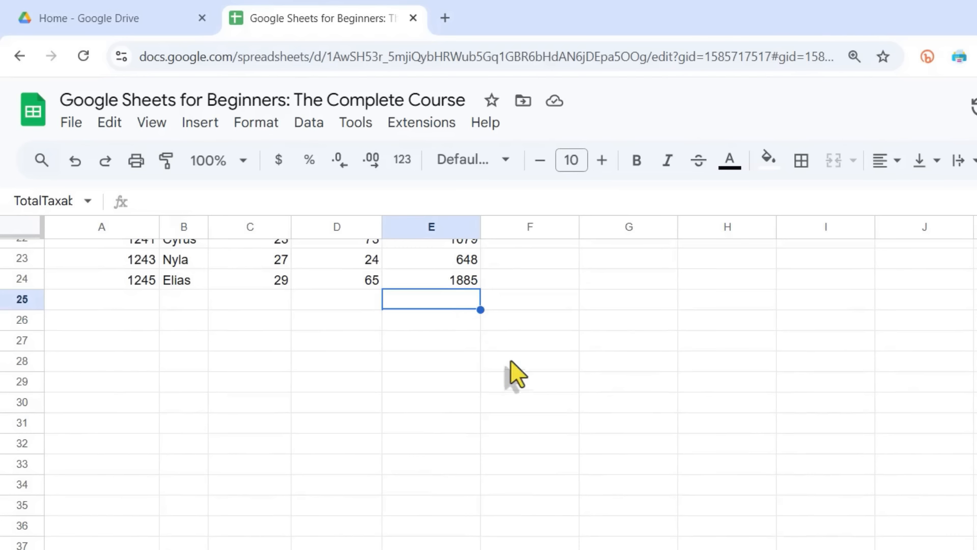
click(614, 351)
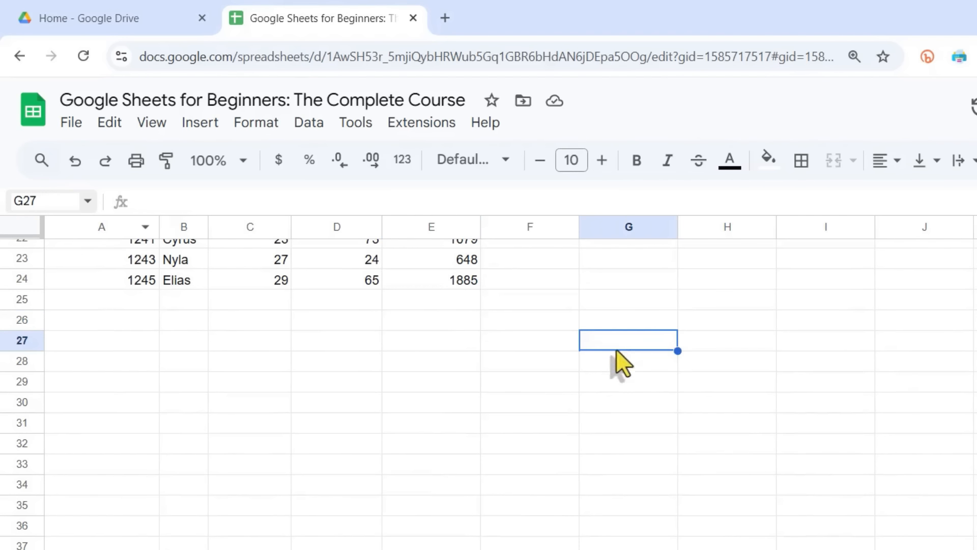
click(387, 299)
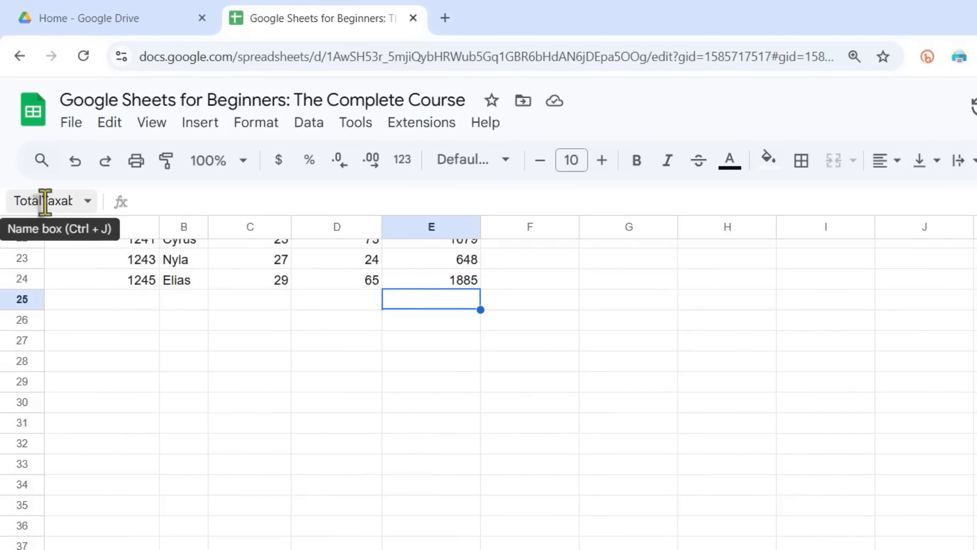
scroll(590, 375, up, 7)
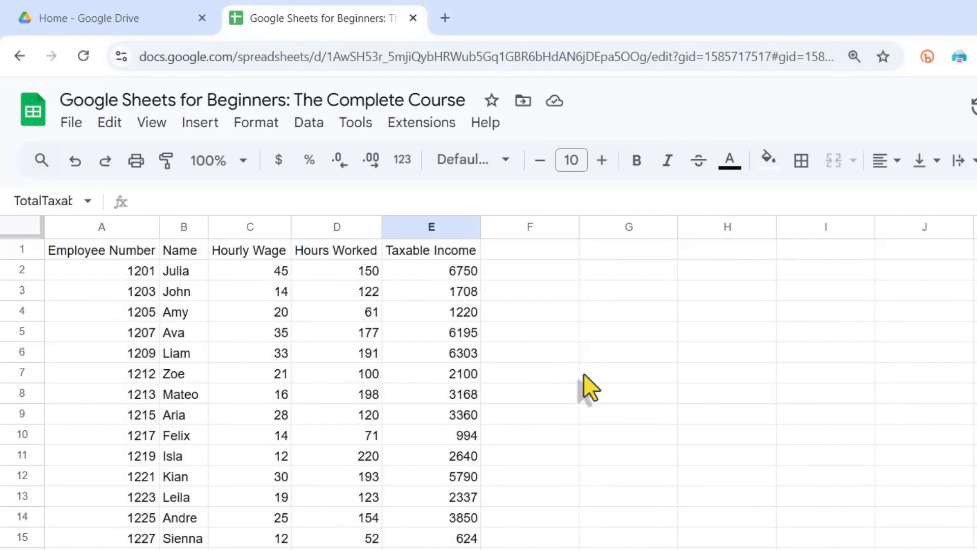
scroll(522, 458, down, 4)
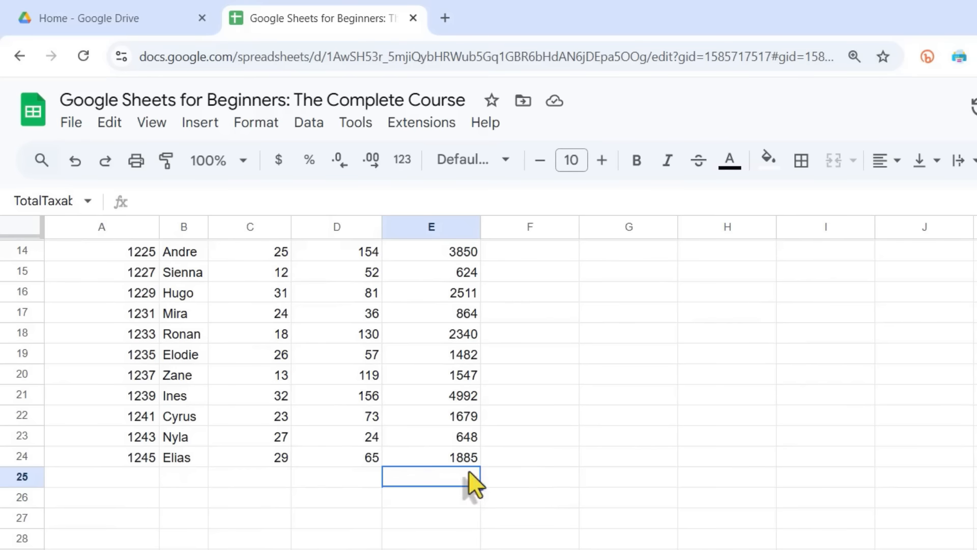
scroll(481, 519, up, 4)
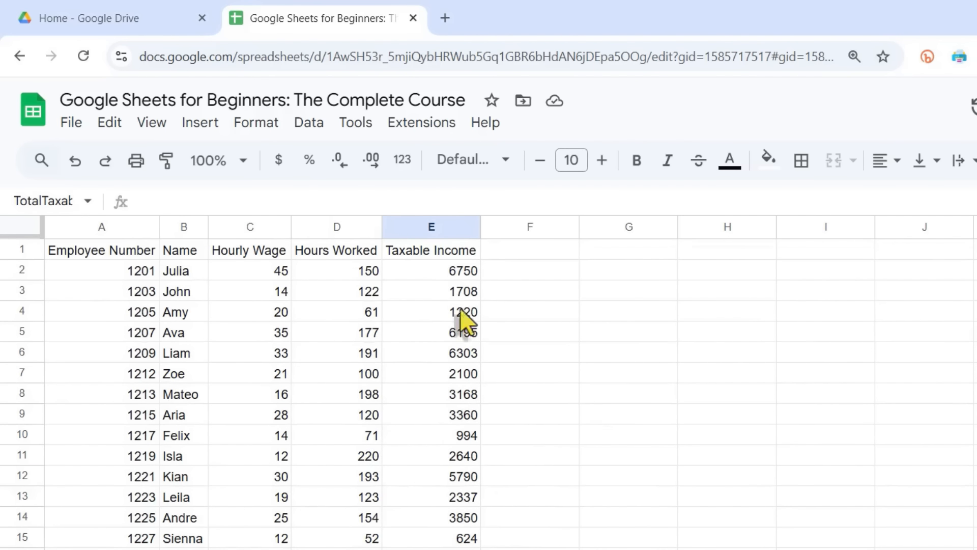
Name the data range A1:E24, including its header row, Employee_Information
click(458, 291)
click(407, 333)
drag(120, 251, 464, 497)
key(ctrl+c)
scroll(362, 367, up, 4)
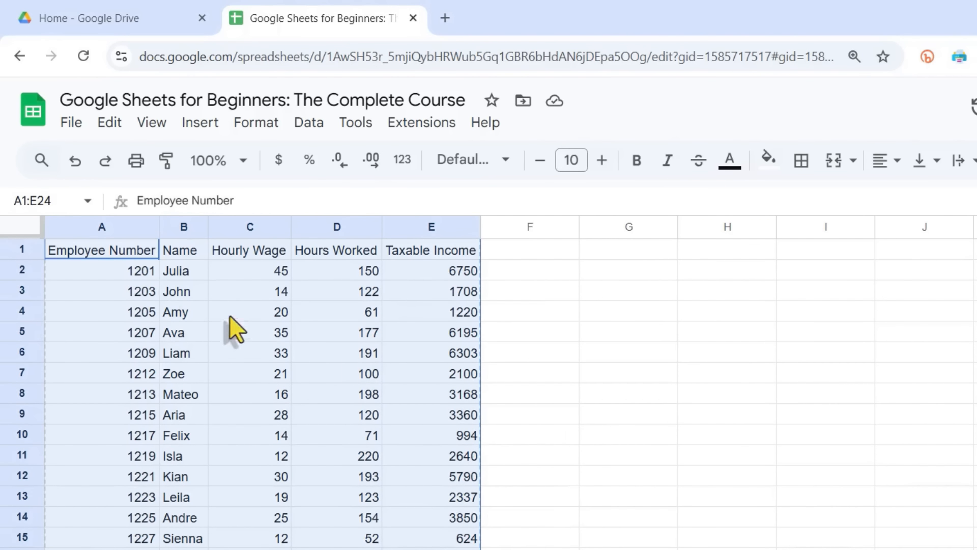
click(31, 200)
text(Employee)
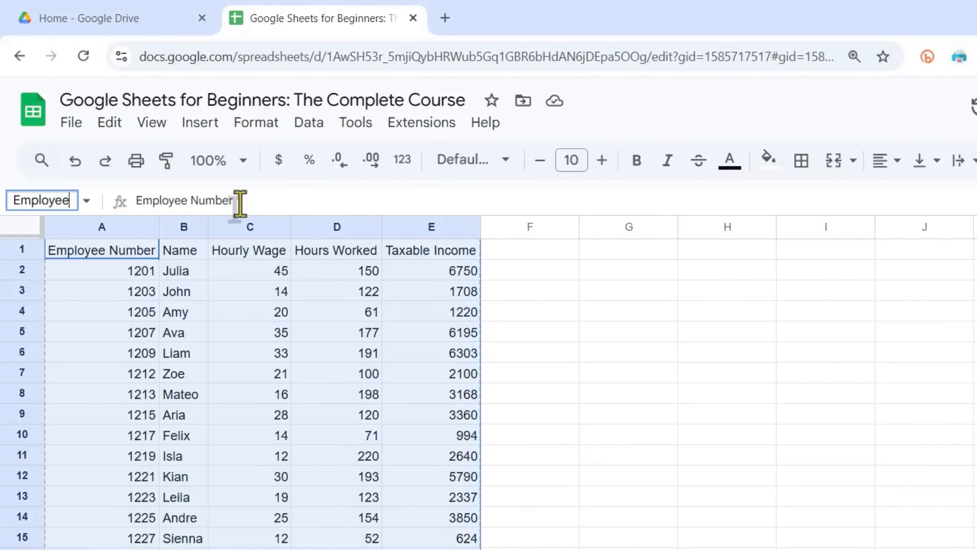
text(_)
text(Information)
key(Return)
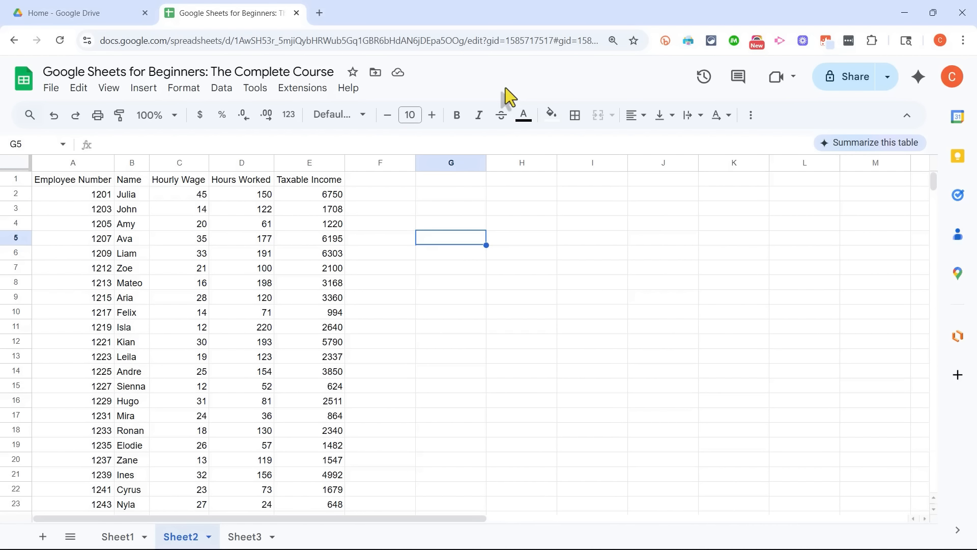
click(689, 433)
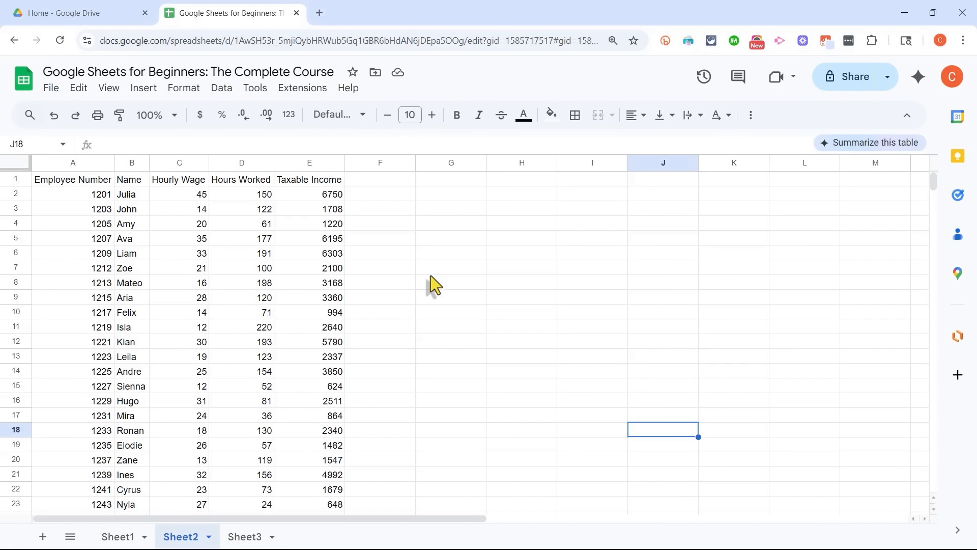
click(434, 240)
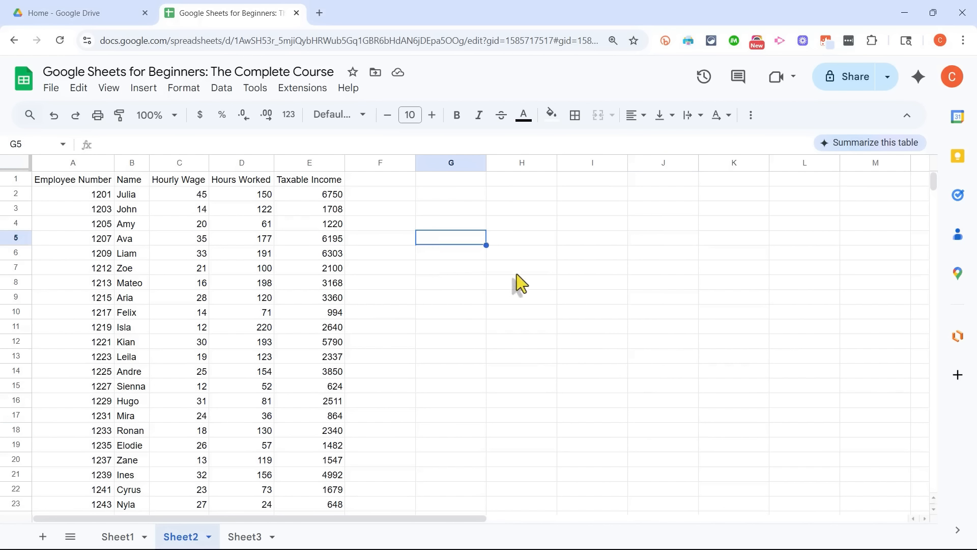
click(519, 326)
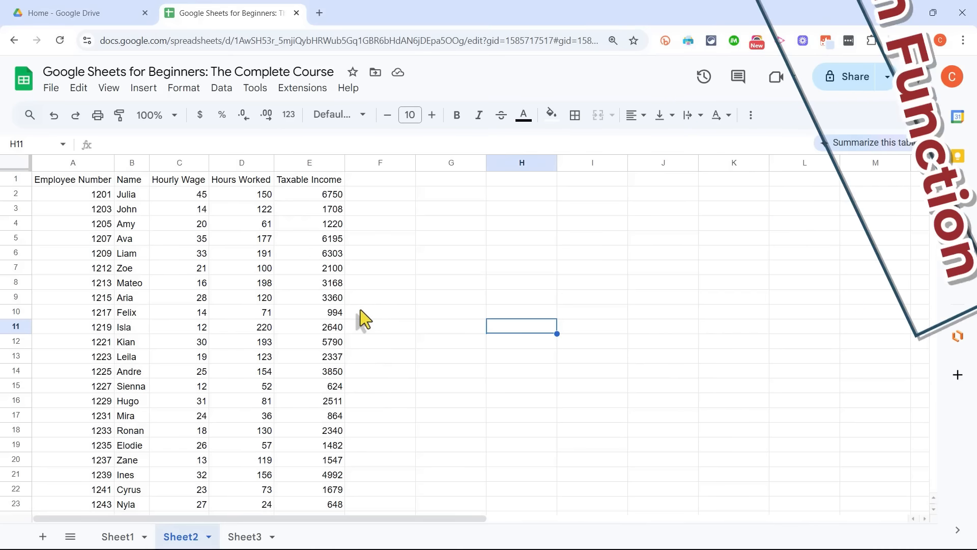
Set the sheet zoom to 150% and look over the employee table down to its last row
click(167, 120)
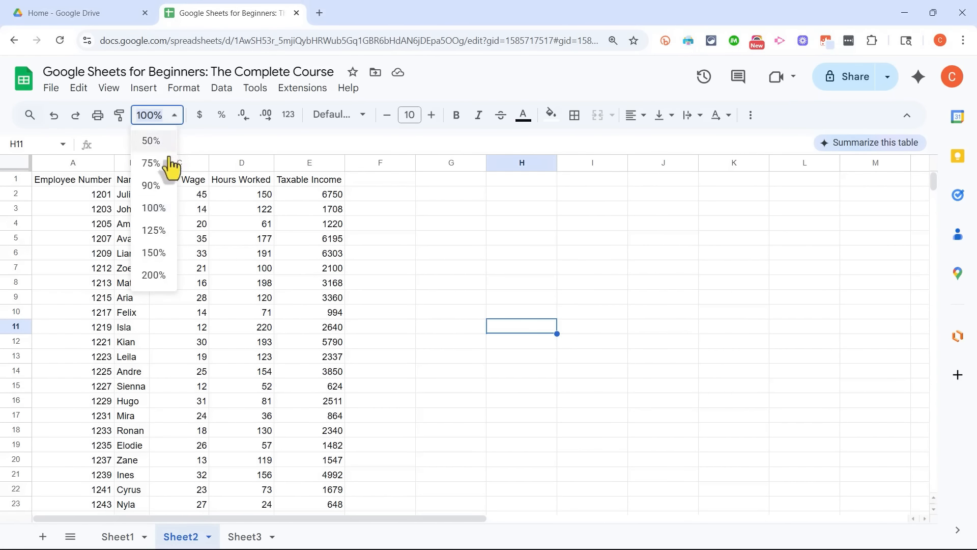
click(154, 253)
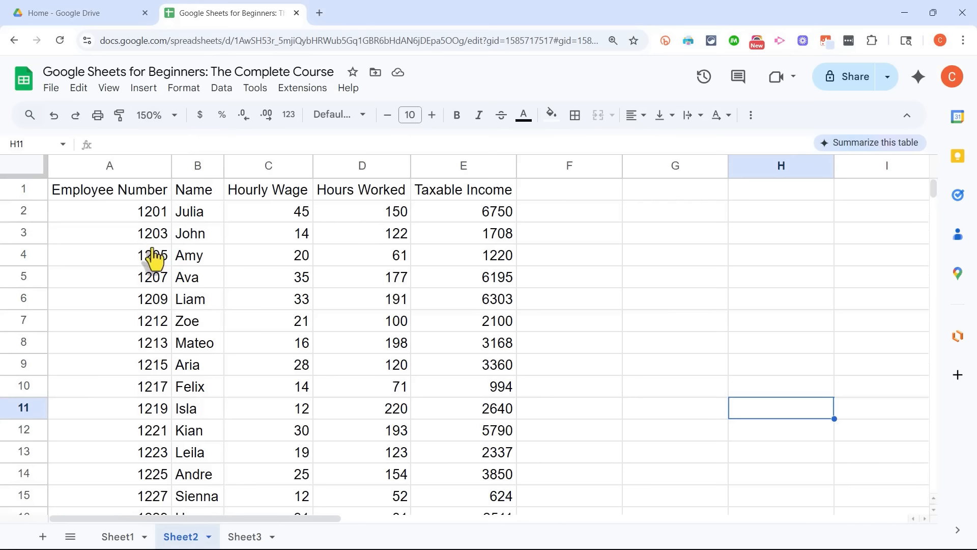
scroll(384, 342, down, 6)
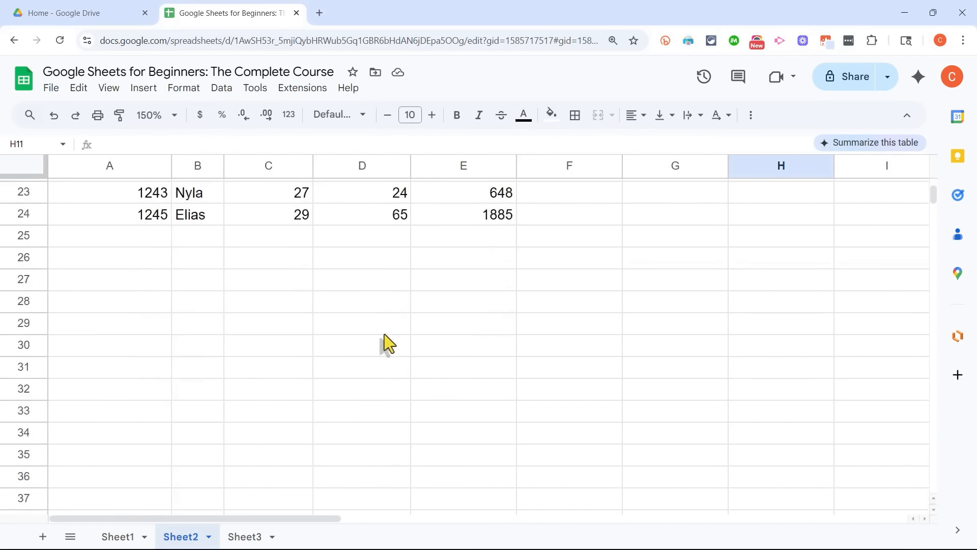
scroll(383, 346, up, 1)
scroll(382, 346, up, 2)
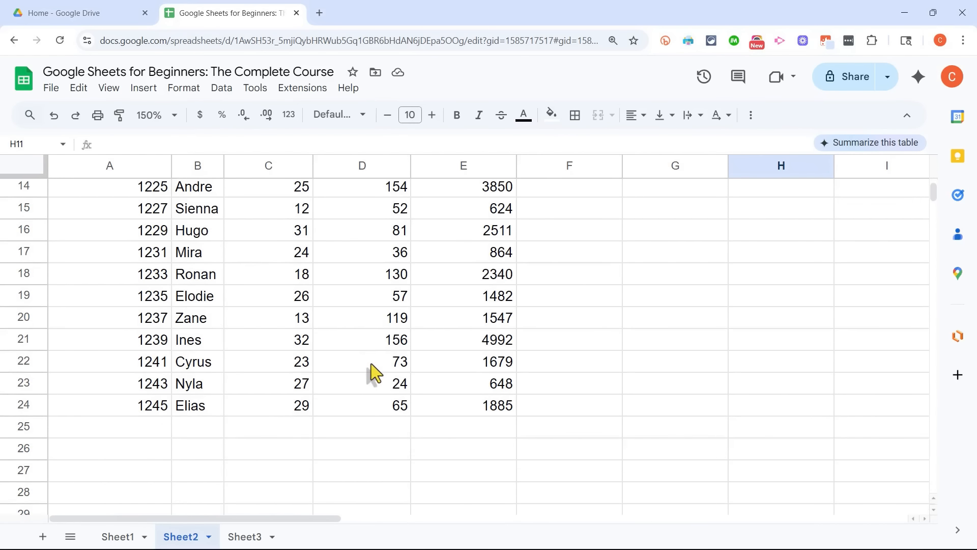
scroll(338, 397, up, 5)
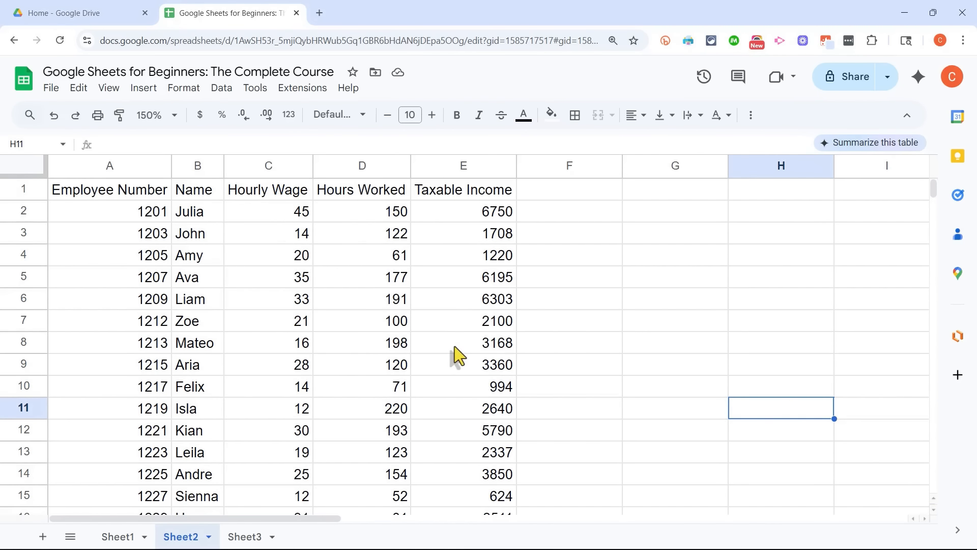
Begin a SUM formula in the empty cell D25 below the Hours Worked column
scroll(451, 354, down, 7)
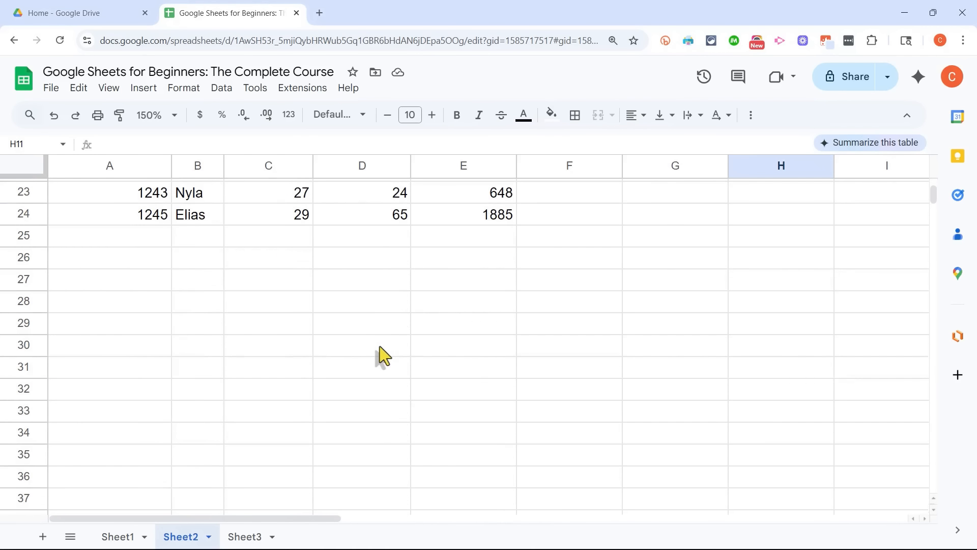
click(350, 236)
scroll(386, 278, up, 3)
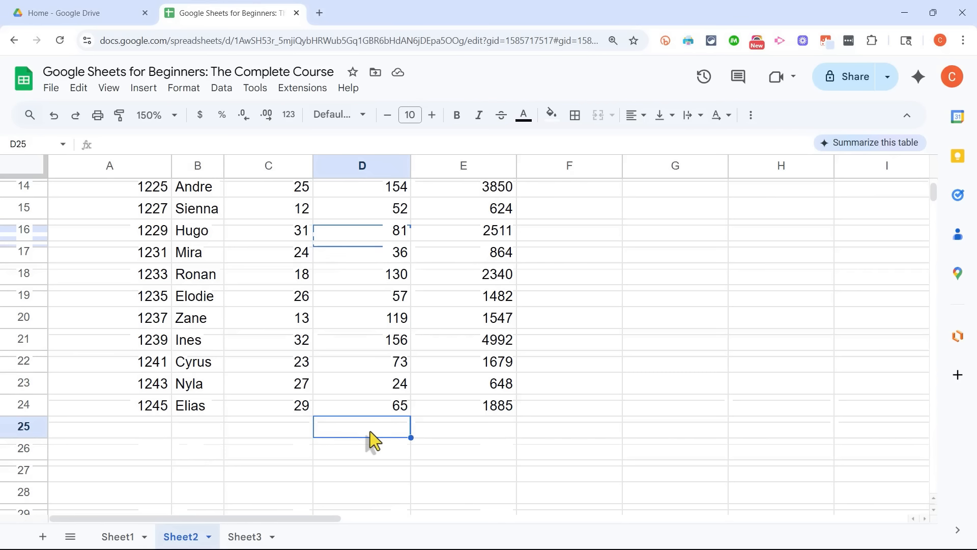
text(=)
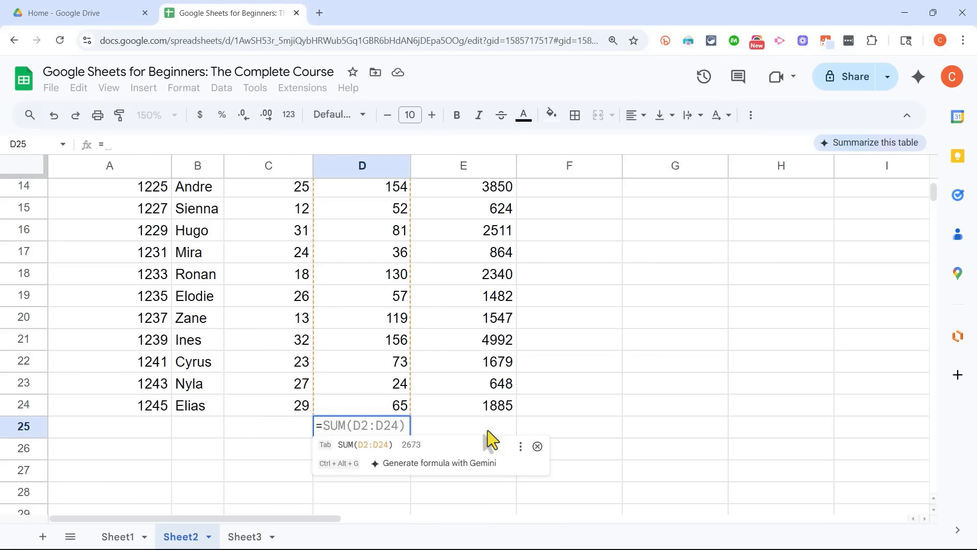
text(sum)
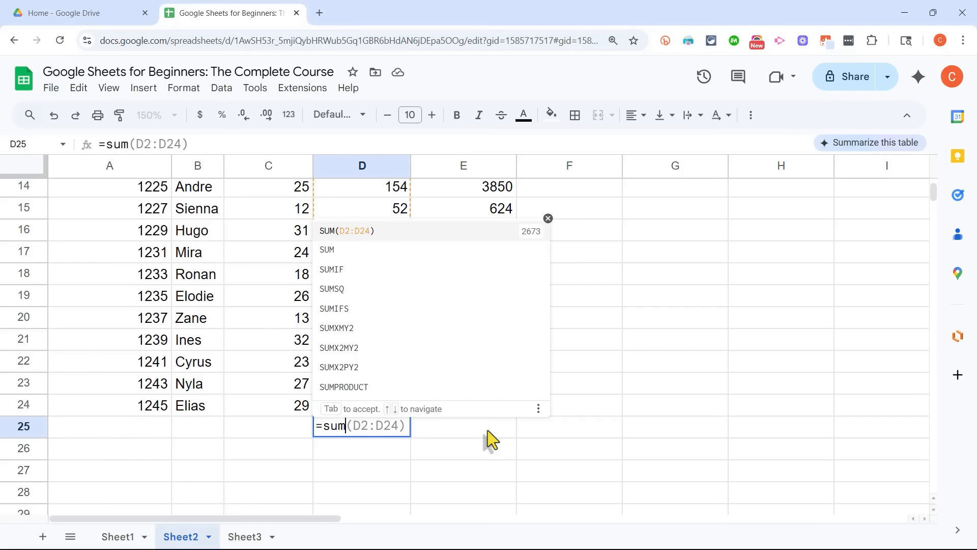
text(()
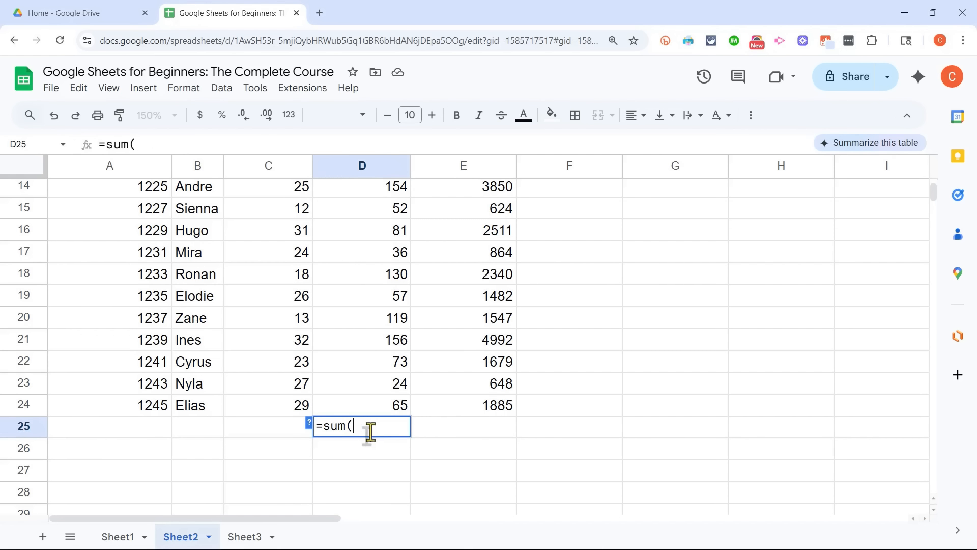
Complete the SUM formula in D25 with the manually entered Hours Worked range d2:d24 and commit it
scroll(392, 389, up, 5)
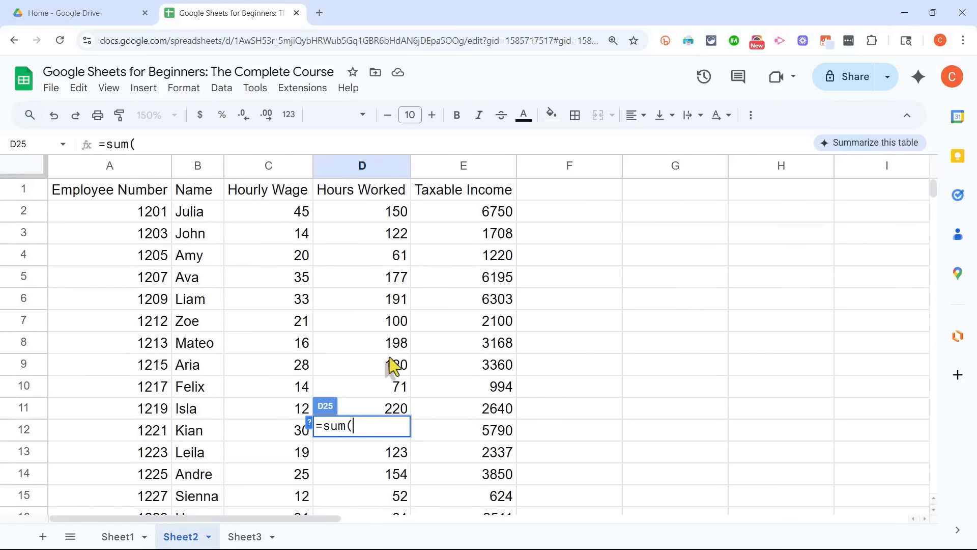
scroll(418, 392, down, 4)
scroll(419, 392, up, 4)
scroll(382, 244, down, 9)
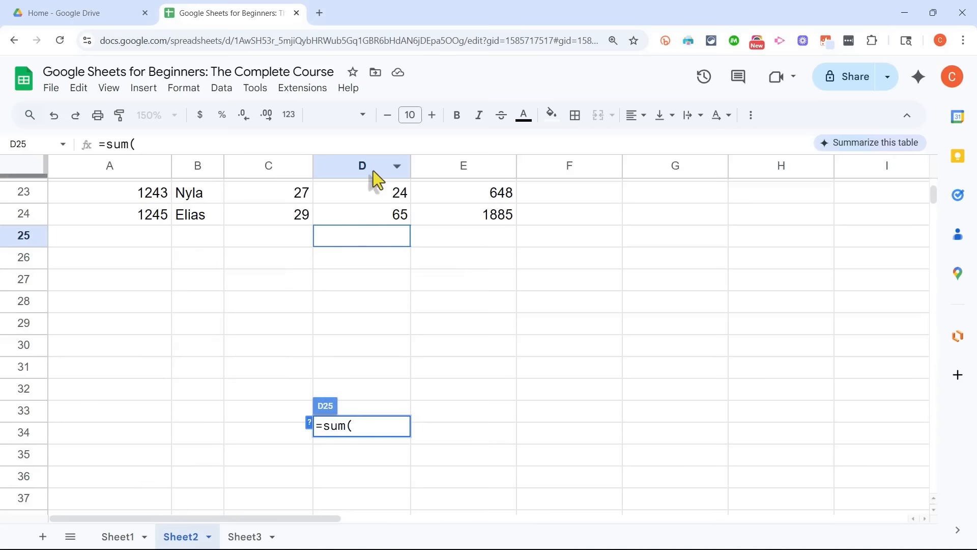
scroll(371, 429, up, 4)
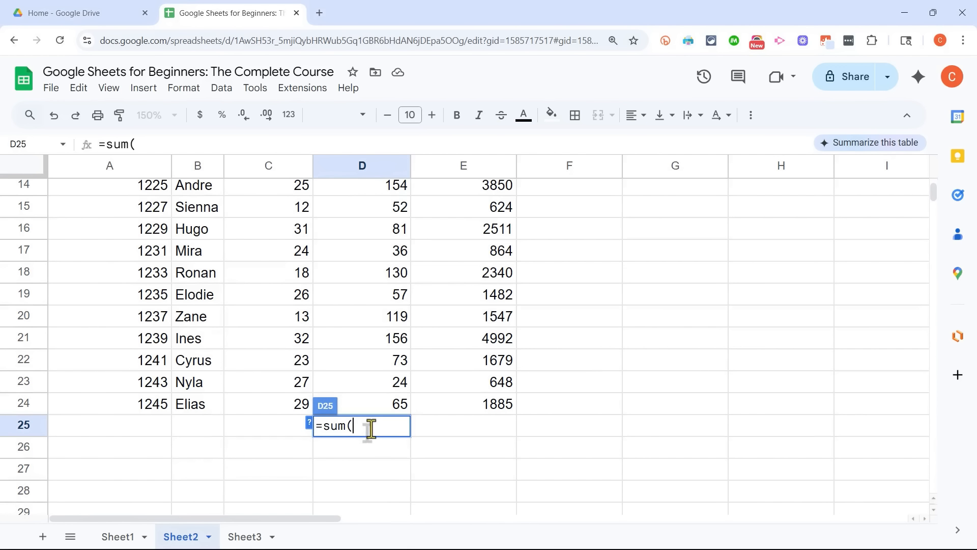
text(d2)
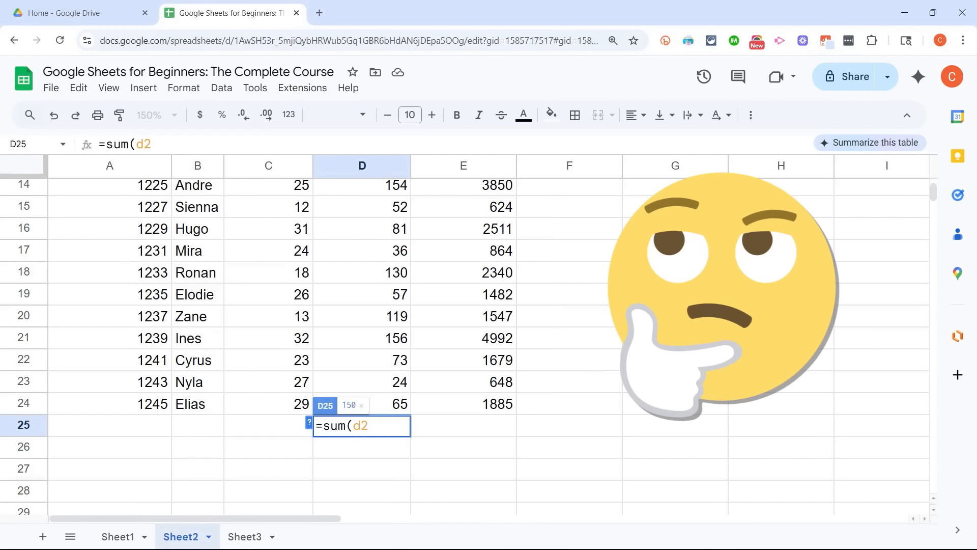
text(:d2)
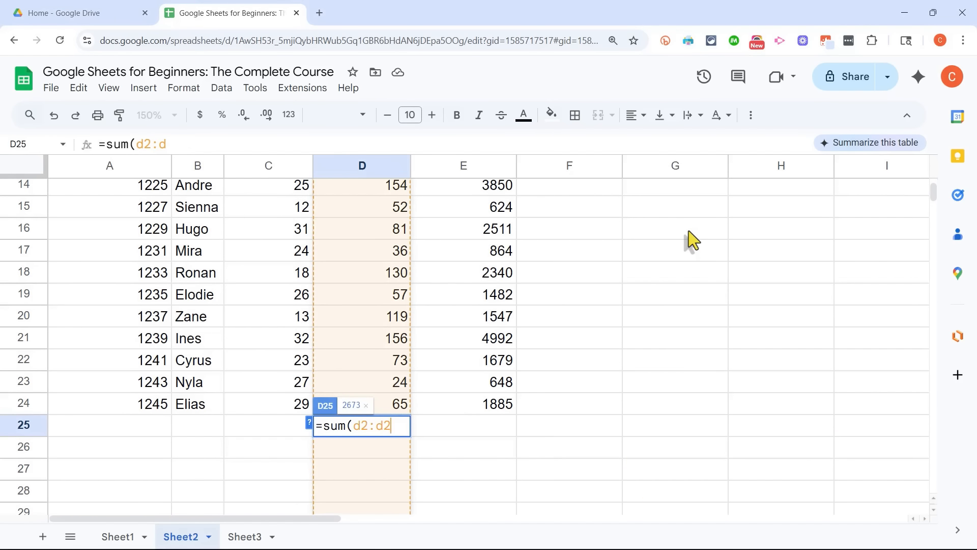
text(4)
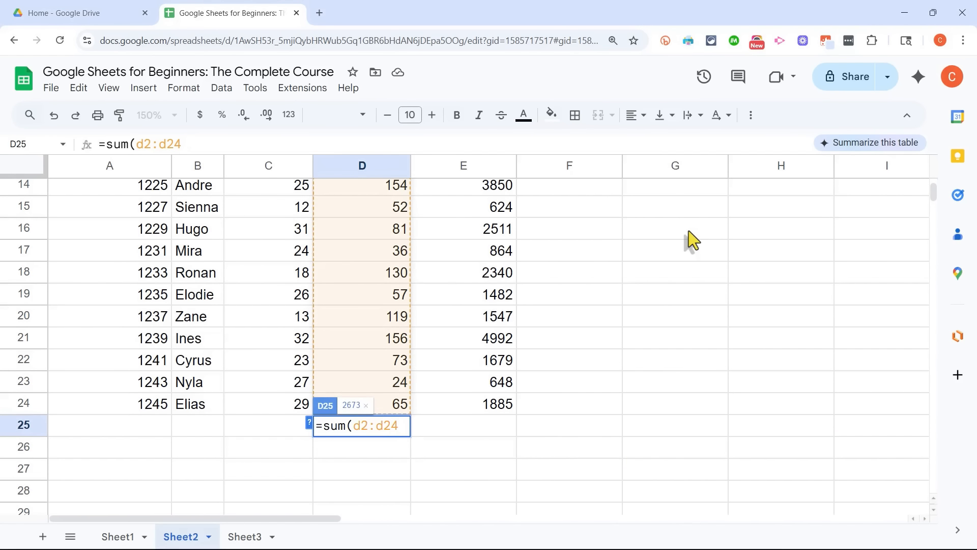
text())
key(Return)
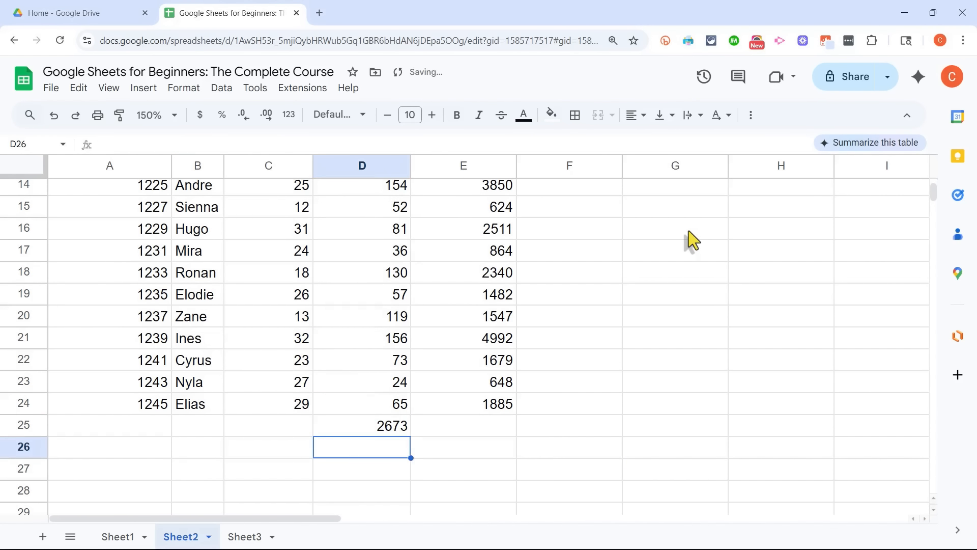
Reopen the formula in D25, remove its closing parenthesis and commit it
click(387, 428)
double_click(407, 425)
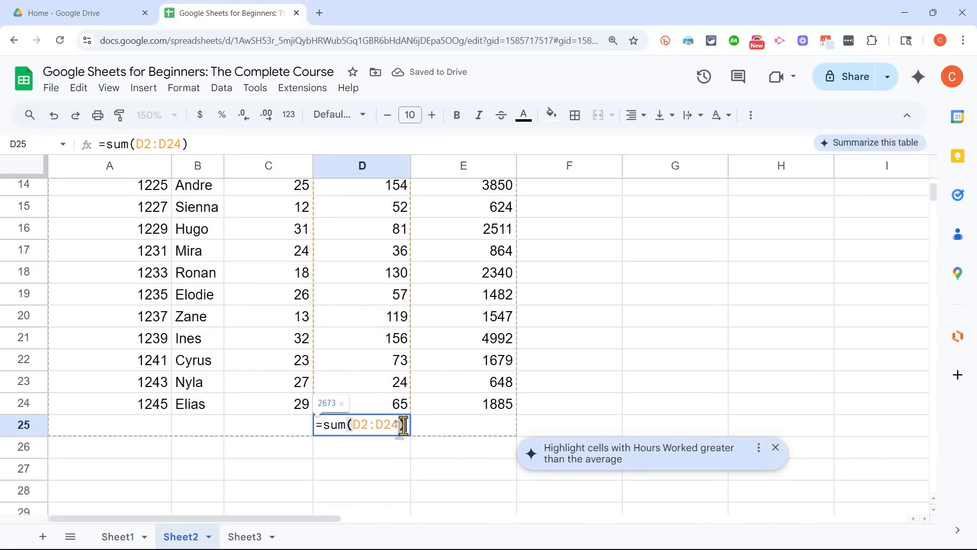
key(BackSpace)
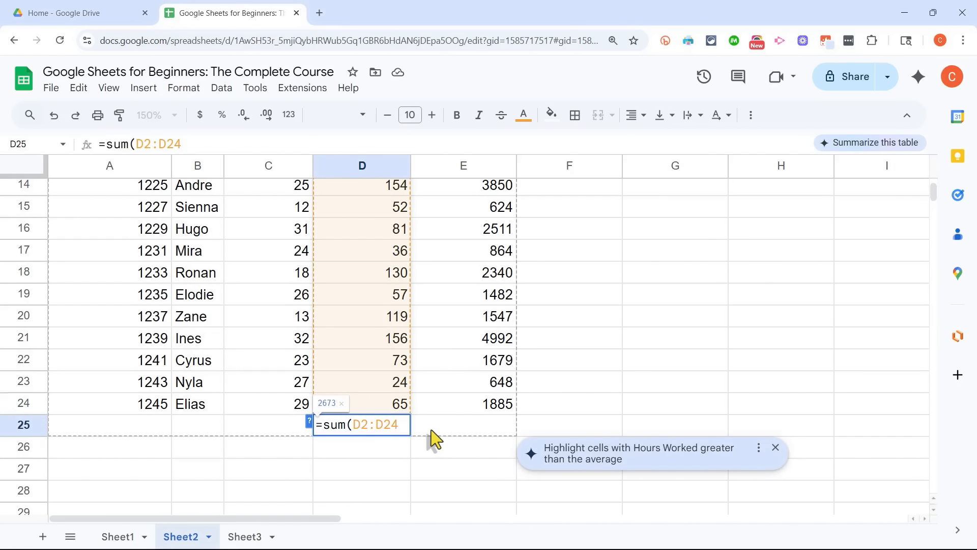
key(Return)
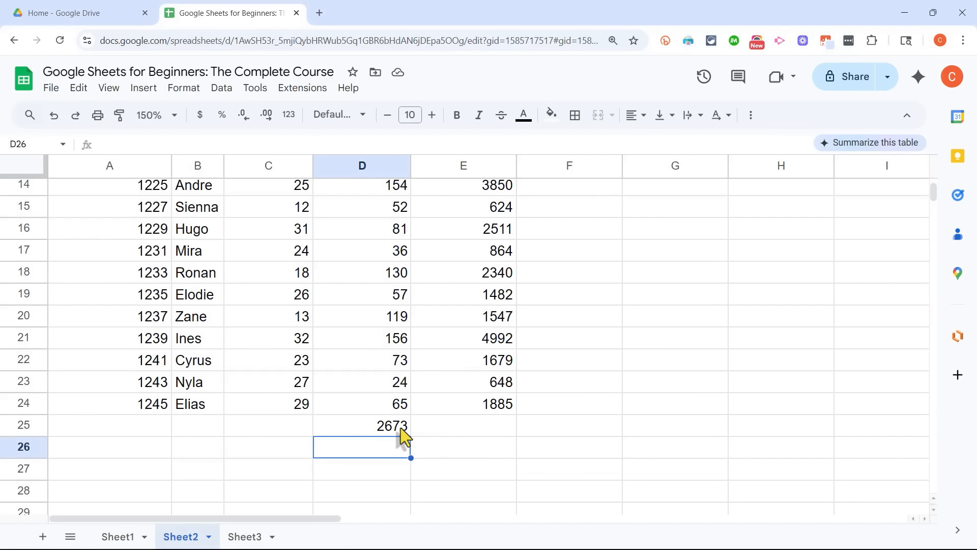
Examine the formula in D25 and look over the Hours Worked values it covers
click(401, 429)
scroll(397, 376, up, 5)
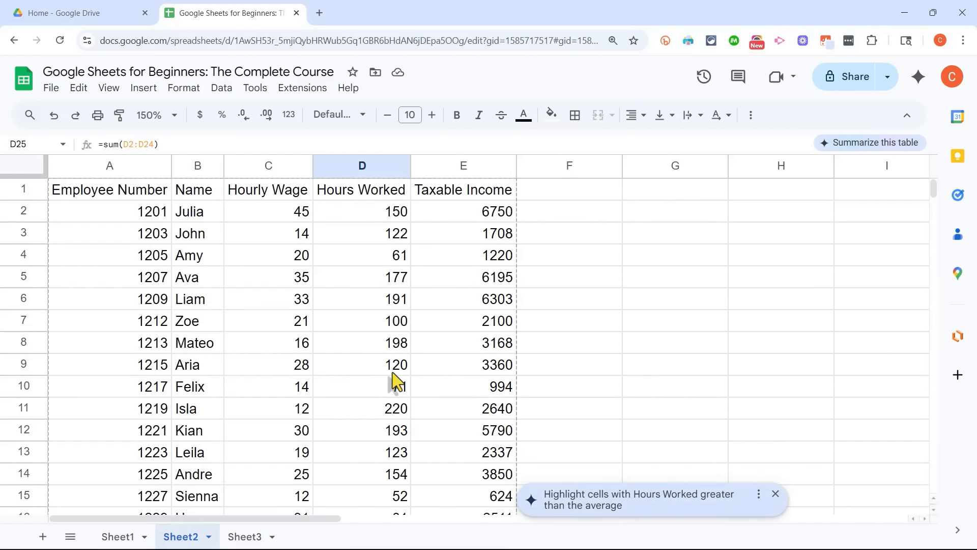
scroll(392, 382, down, 5)
scroll(393, 382, up, 5)
scroll(392, 382, down, 5)
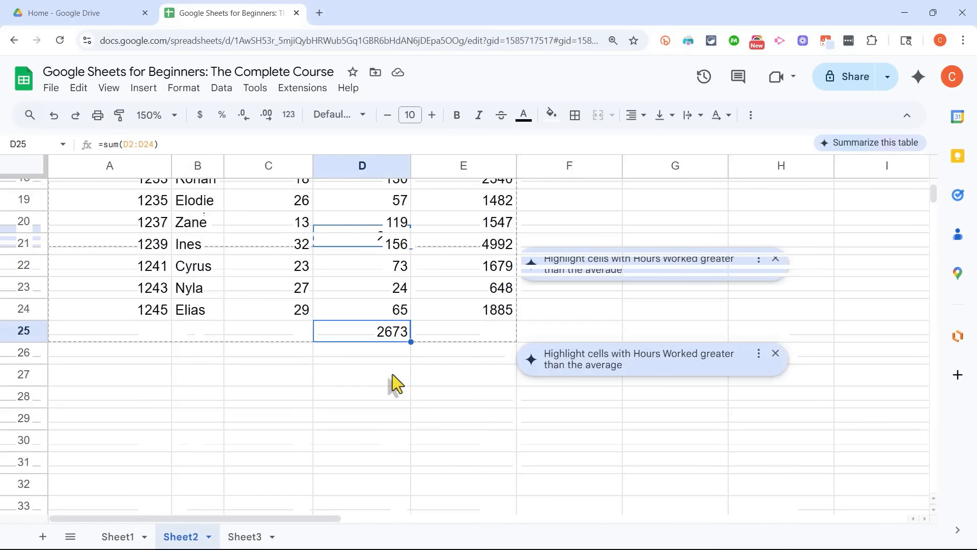
click(414, 460)
click(392, 456)
Replace the formula in D25 with a SUM whose range D2:D24 is picked directly in the Hours Worked column
click(394, 431)
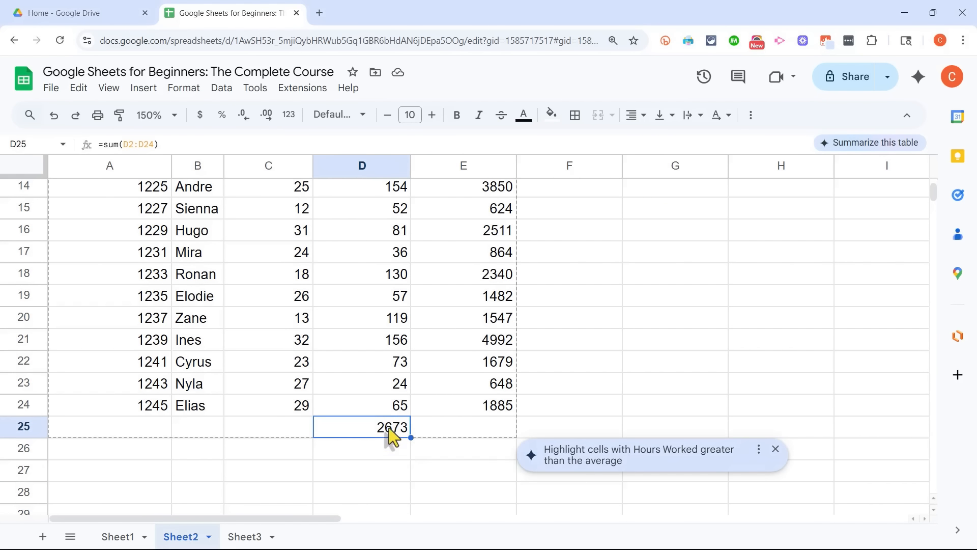
text(=)
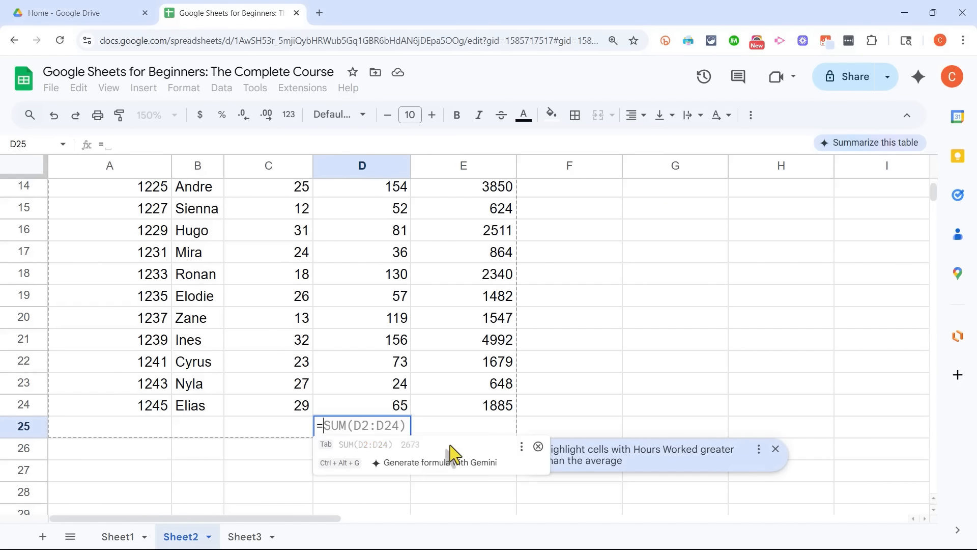
text(sum()
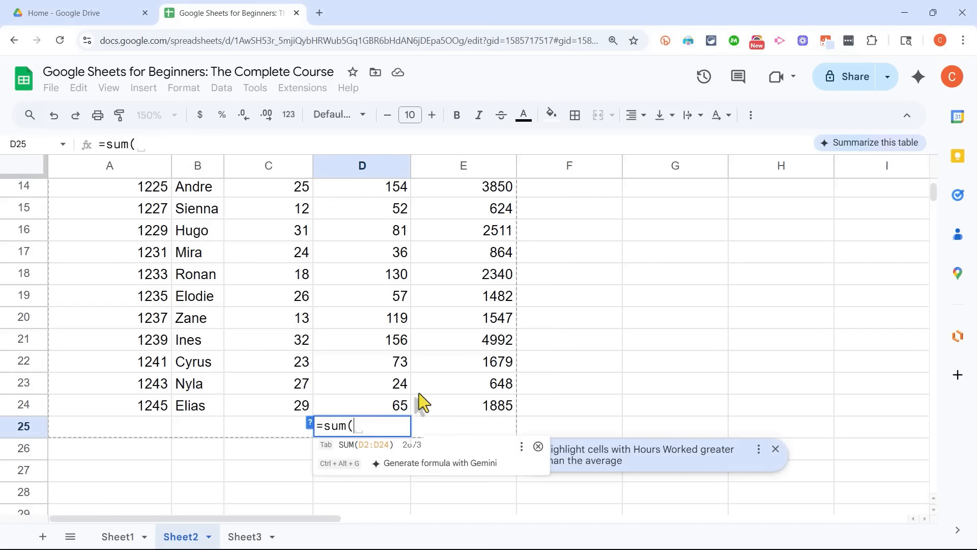
scroll(392, 296, down, 2)
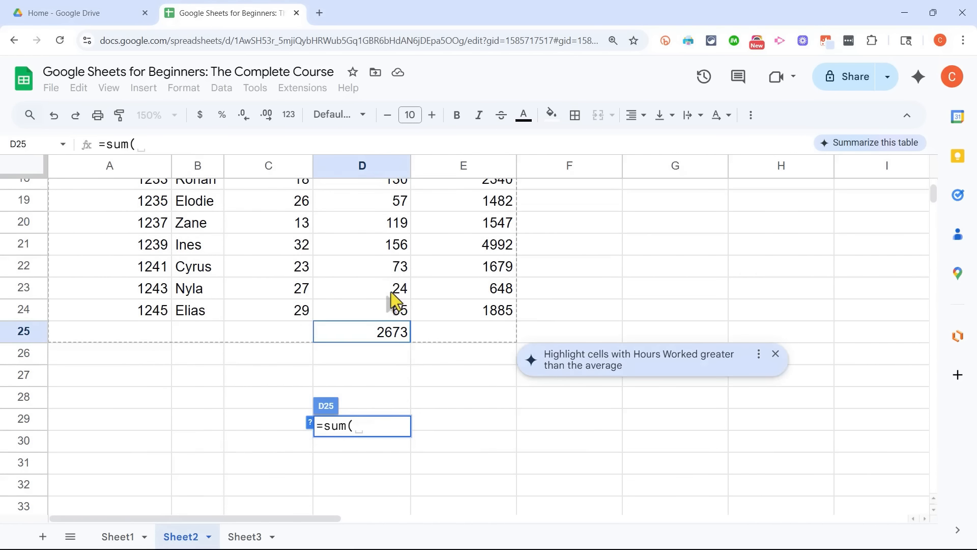
scroll(395, 302, up, 8)
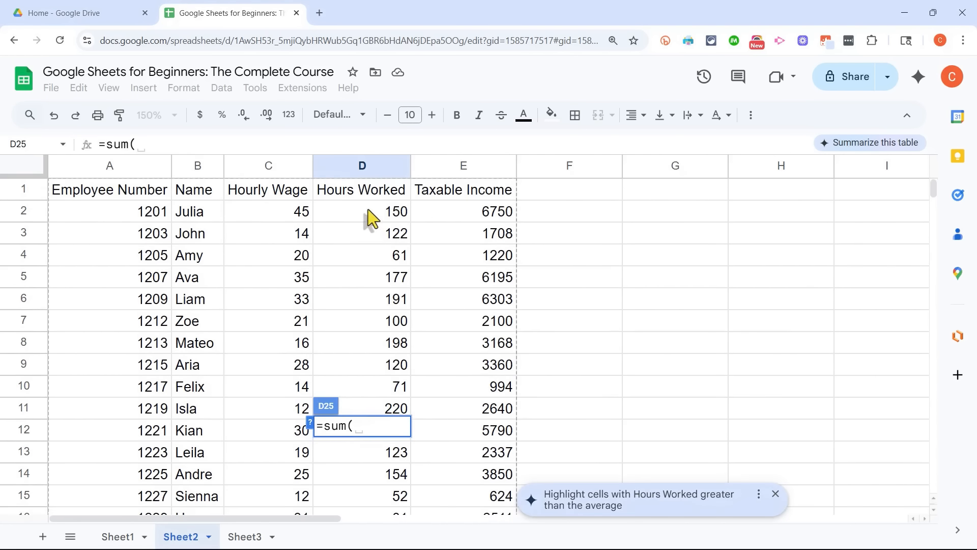
drag(368, 209, 374, 332)
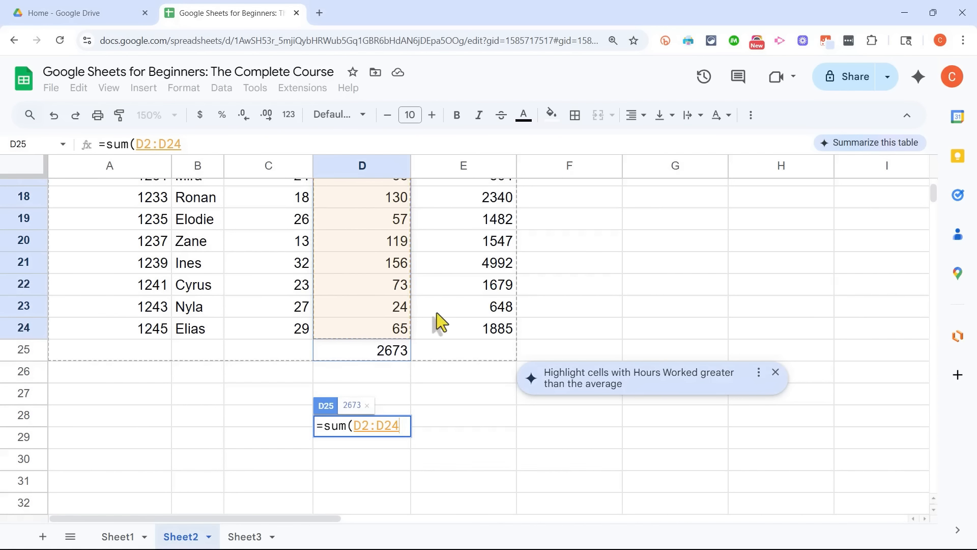
key(Return)
click(387, 357)
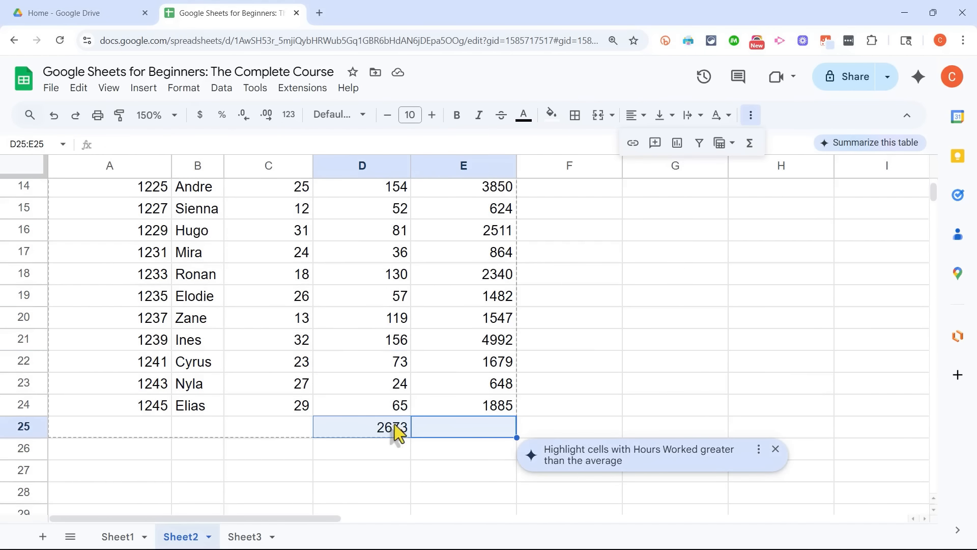
Enter the label "Totals:" in C25 and format it bold and italic
click(296, 429)
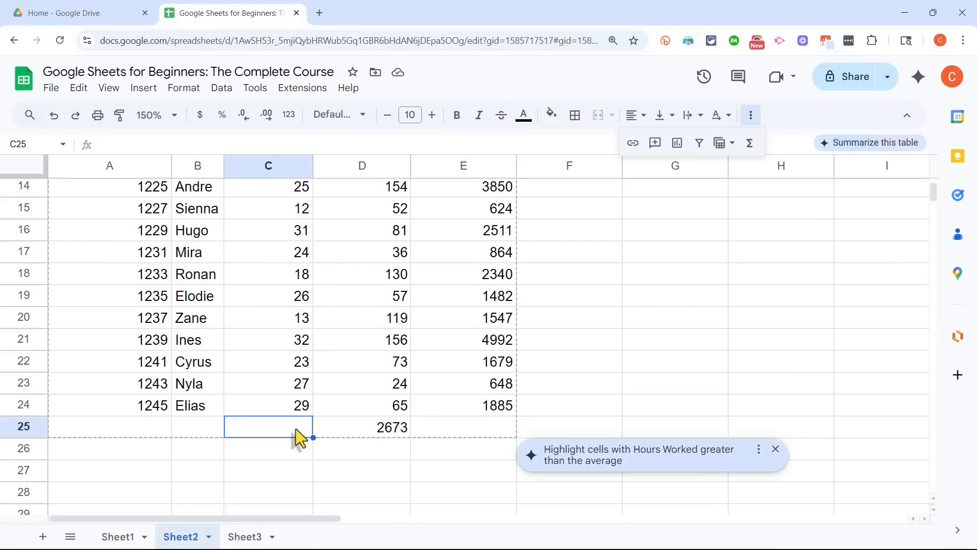
text(Total)
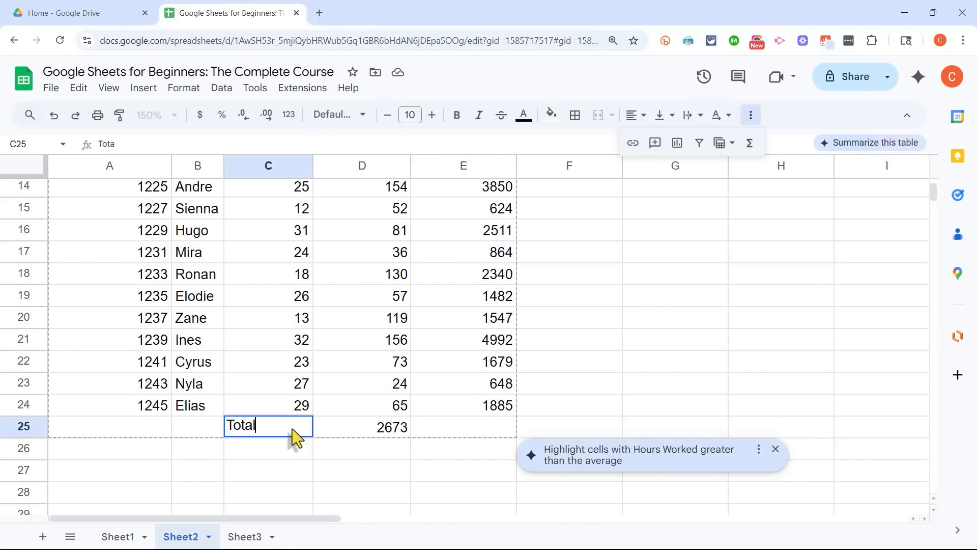
text(s:)
key(Return)
click(298, 430)
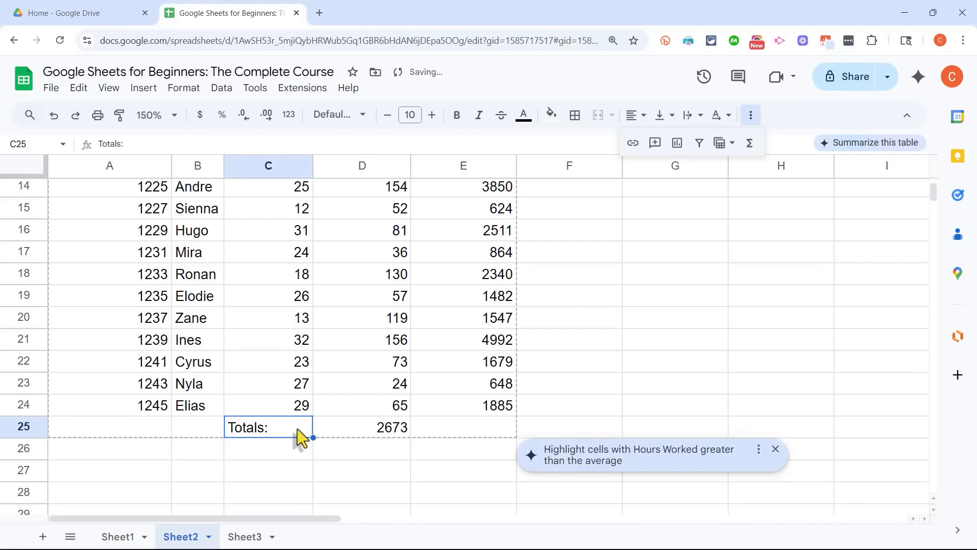
click(457, 116)
click(478, 117)
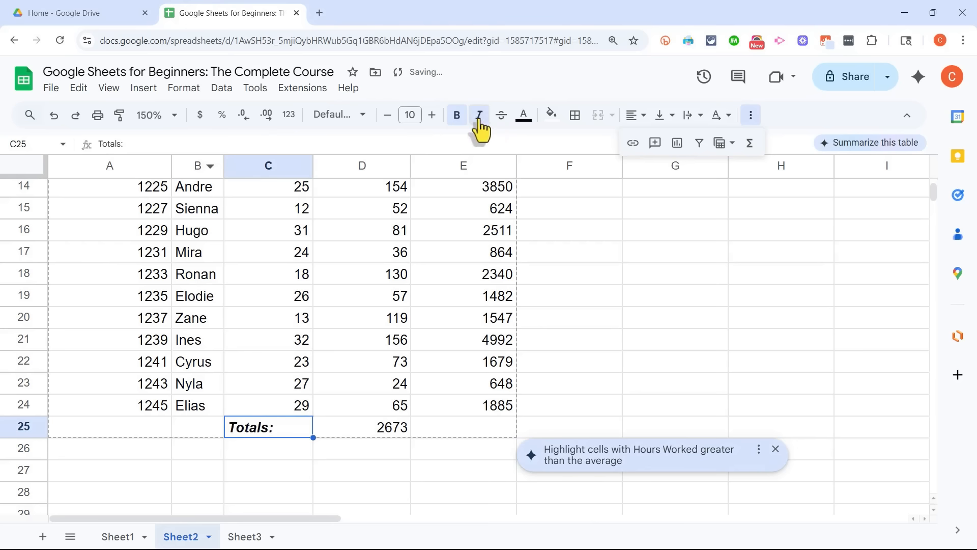
click(308, 448)
Total the Taxable Income column in E25 with a SUM over the manually entered range e2:e24
click(488, 430)
scroll(483, 292, down, 3)
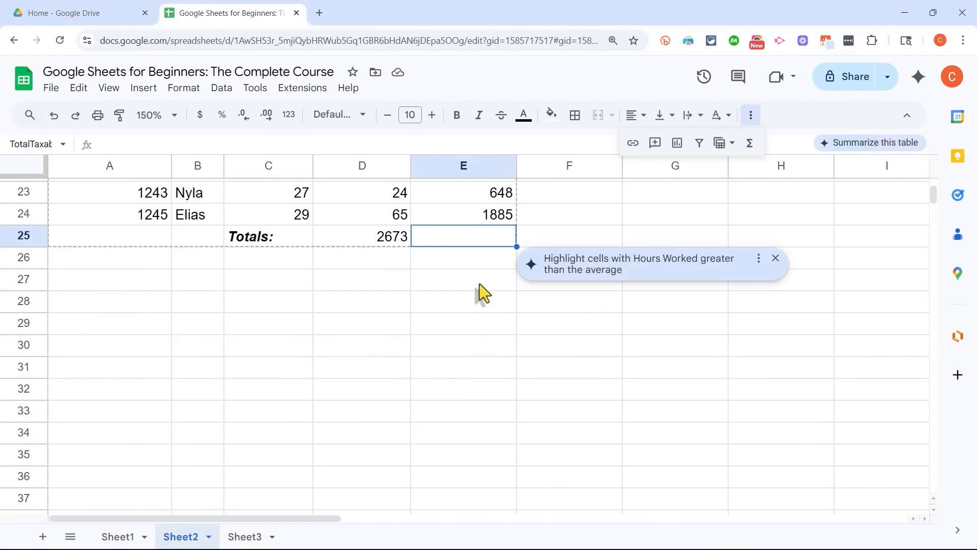
scroll(484, 291, up, 7)
scroll(491, 282, down, 6)
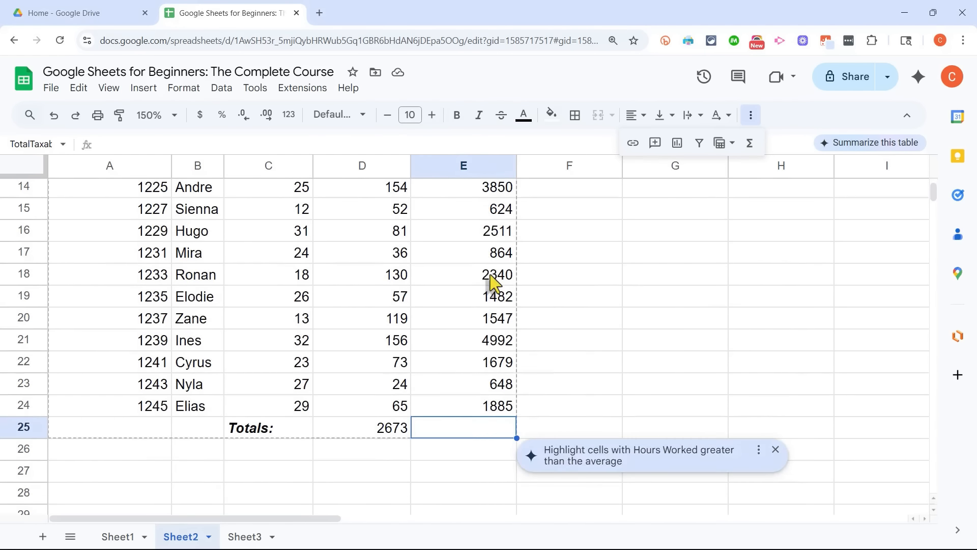
text(=s)
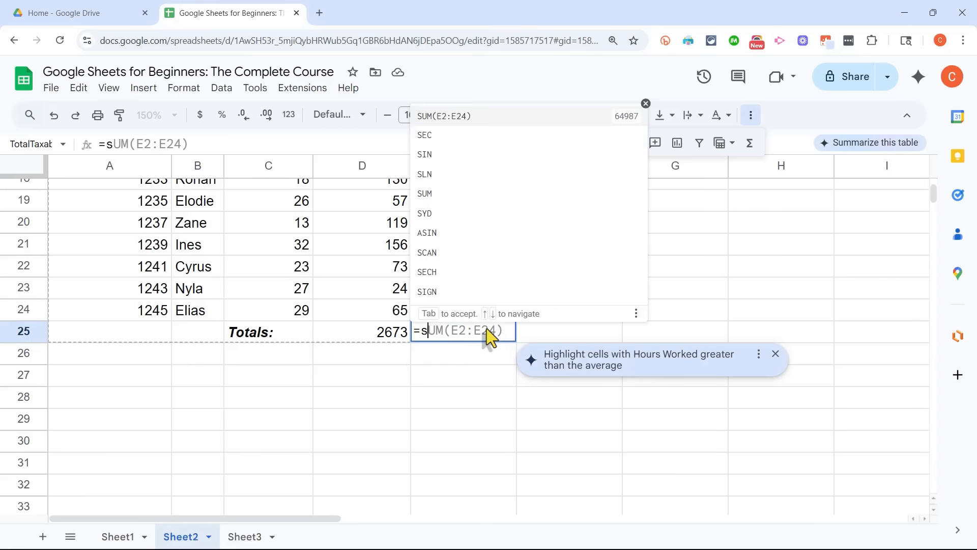
text(um()
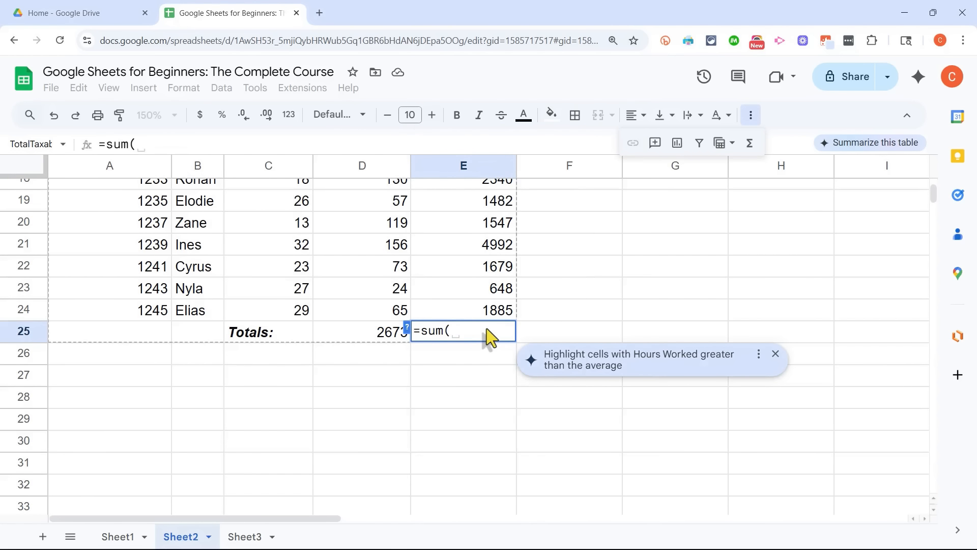
text(e2:e2)
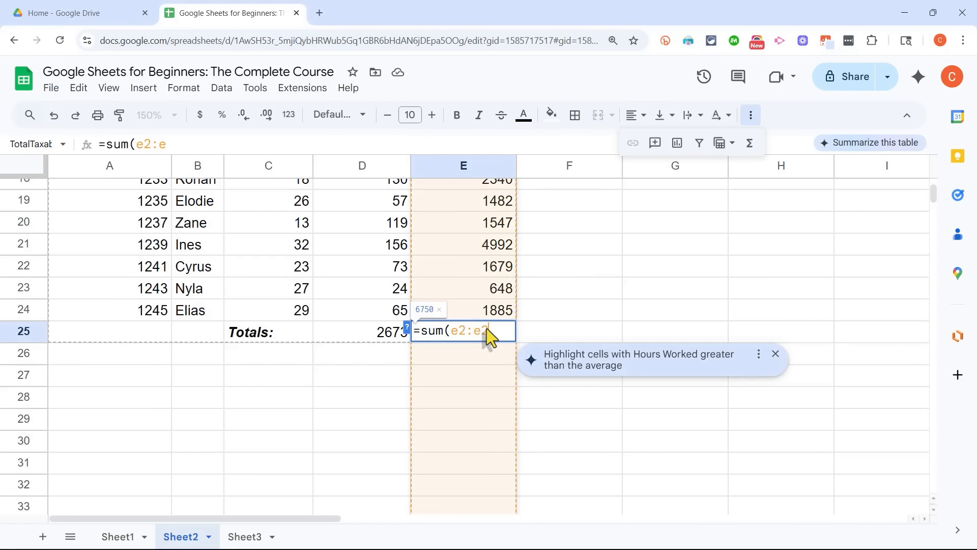
text(4)
key(Return)
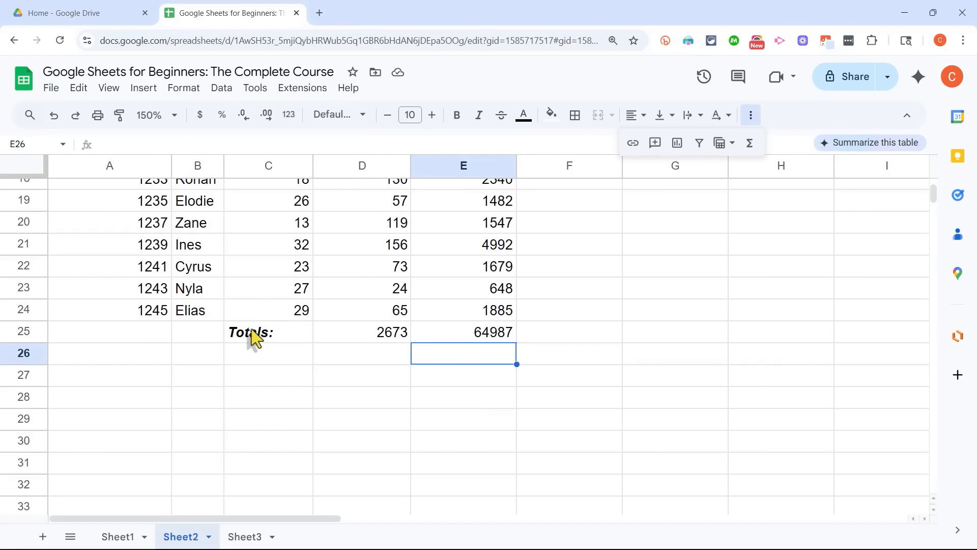
Enter the labels "Average:", "Highest:", "Lowest:" and "Total Employees:" in C26 through C29
click(264, 362)
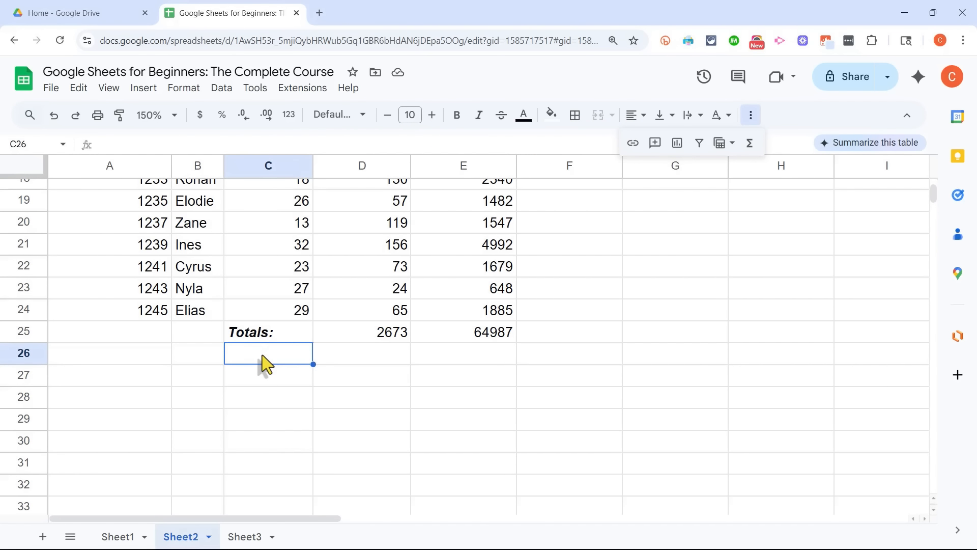
text(Average)
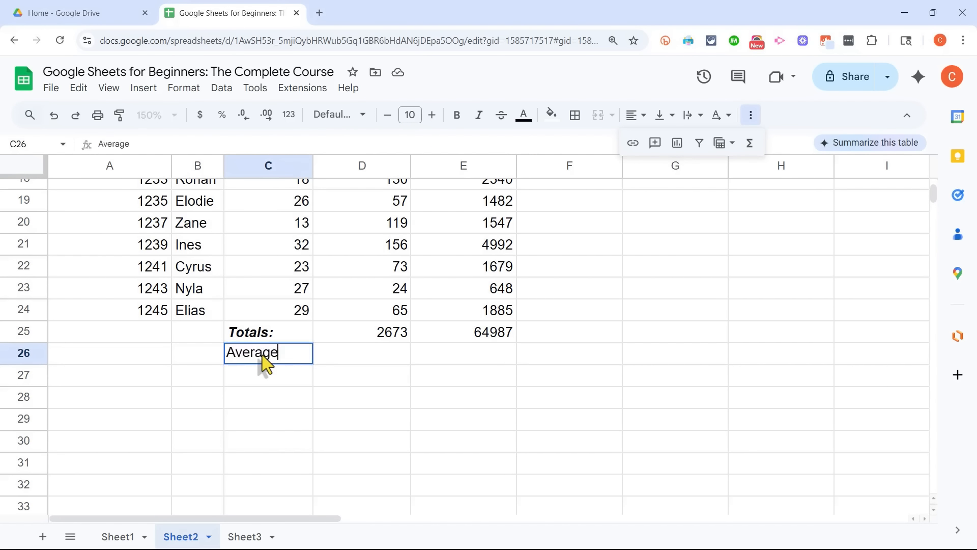
text(:)
key(Return)
text(Highest:)
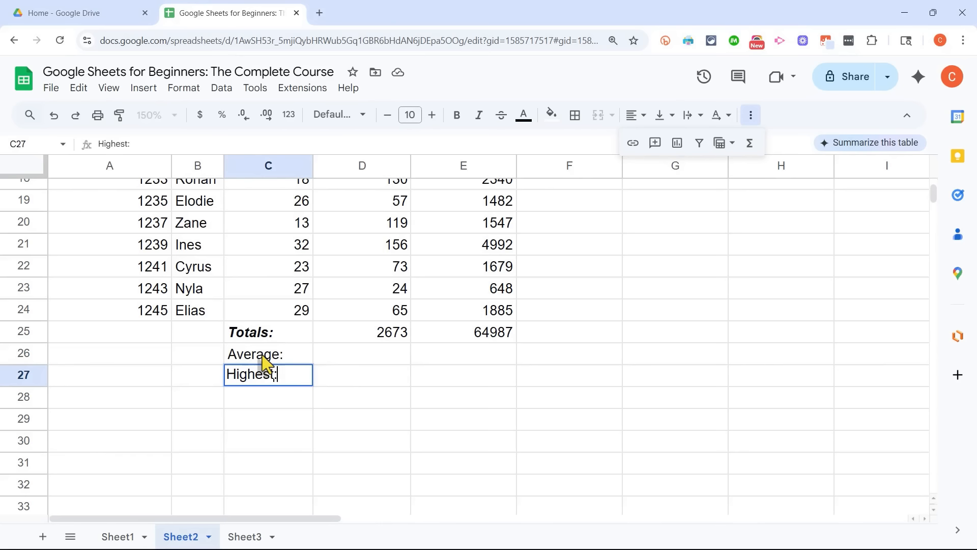
key(Return)
text(Lowes)
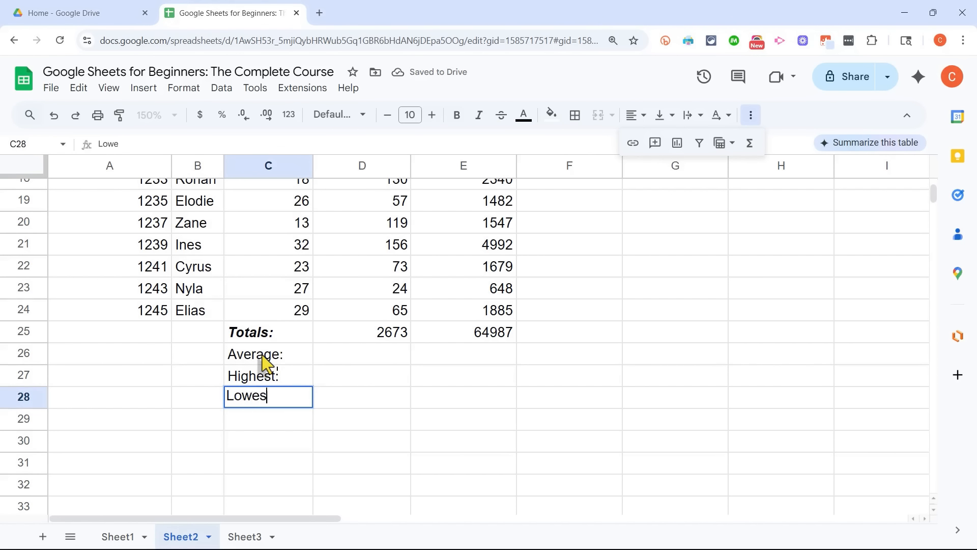
text(t:)
key(Return)
text(T)
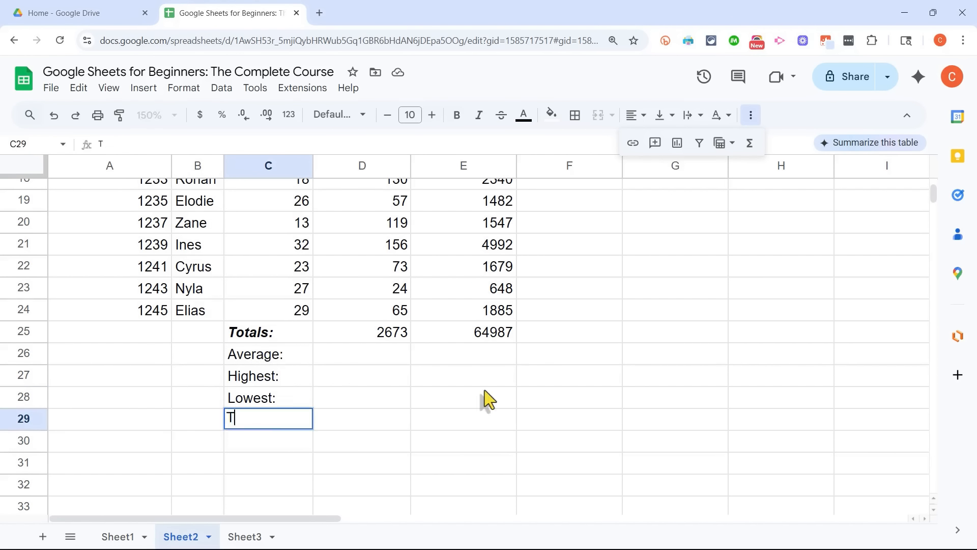
text(otal Employees:)
key(Return)
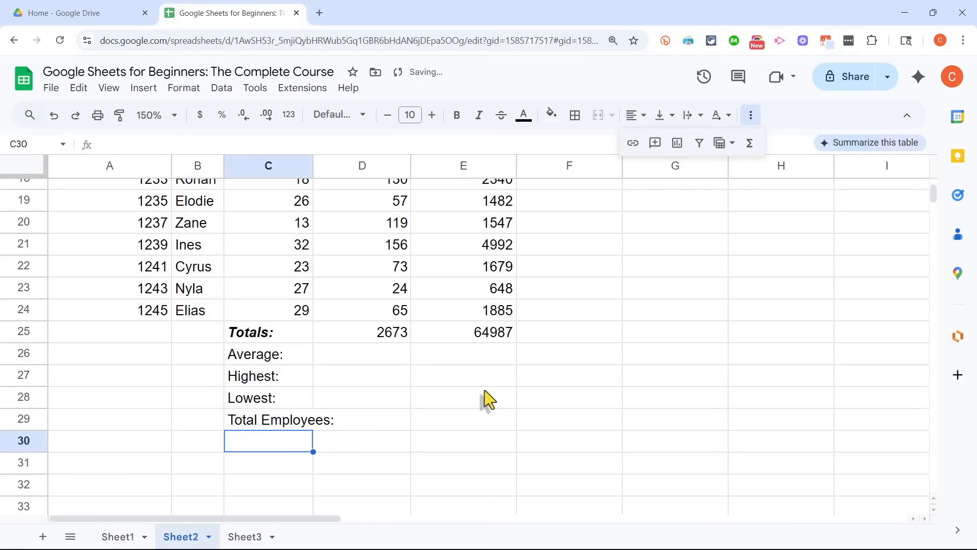
Bold the labels in C26:C29 and widen column C to fit the longest label
drag(313, 162, 339, 162)
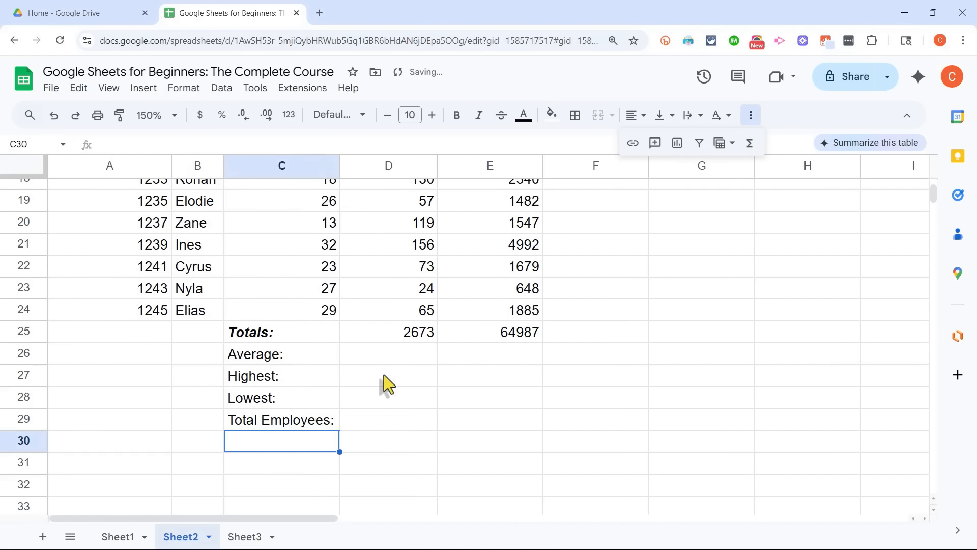
click(293, 356)
shift+click(288, 426)
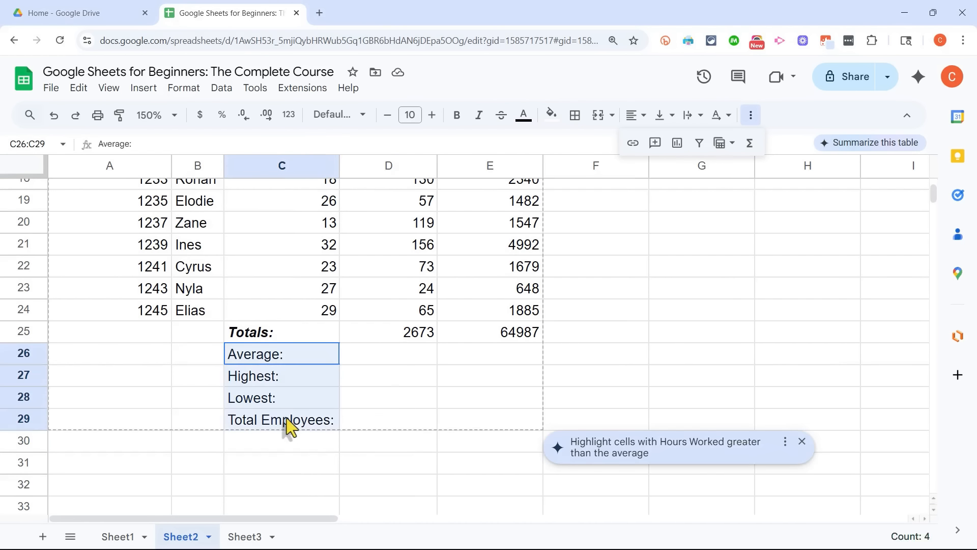
click(457, 125)
double_click(340, 167)
Calculate the average Hours Worked in D26 with AVERAGE over d2:d24 and reject the suggested autofill for the cells below
click(433, 355)
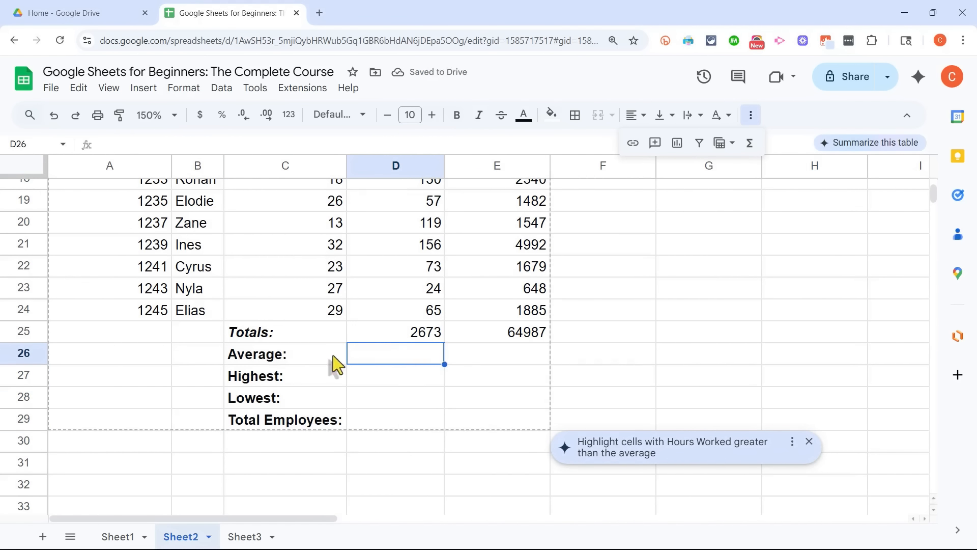
scroll(423, 354, up, 6)
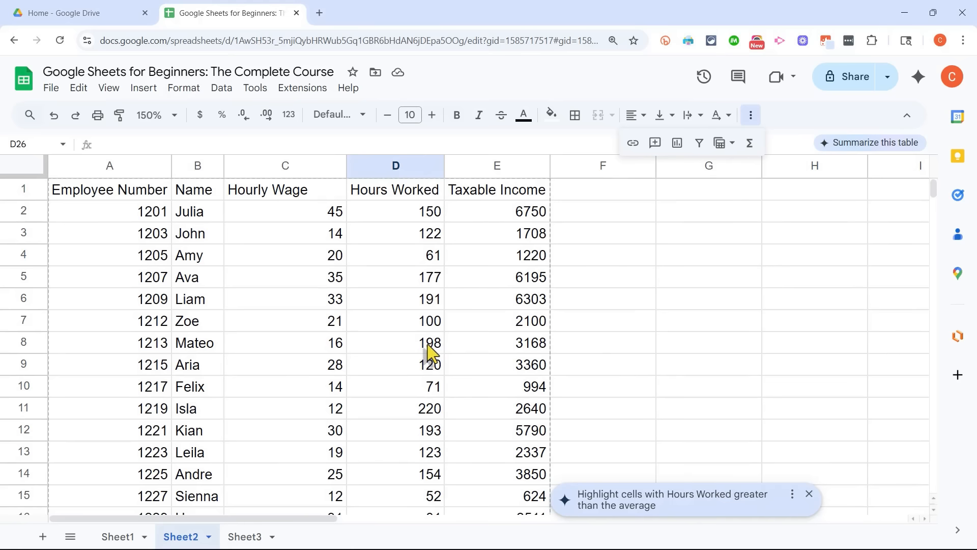
scroll(431, 352, down, 2)
scroll(430, 353, up, 2)
scroll(428, 354, down, 6)
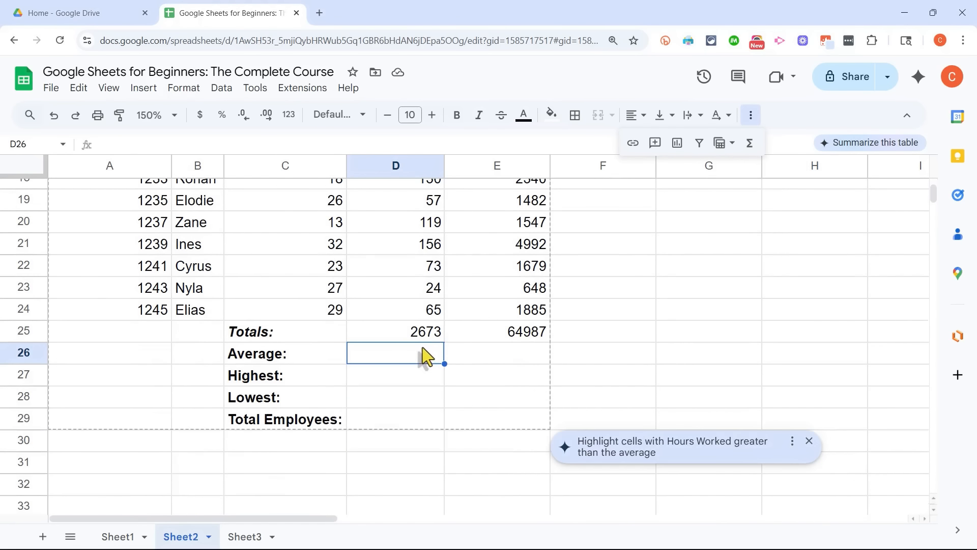
text(=)
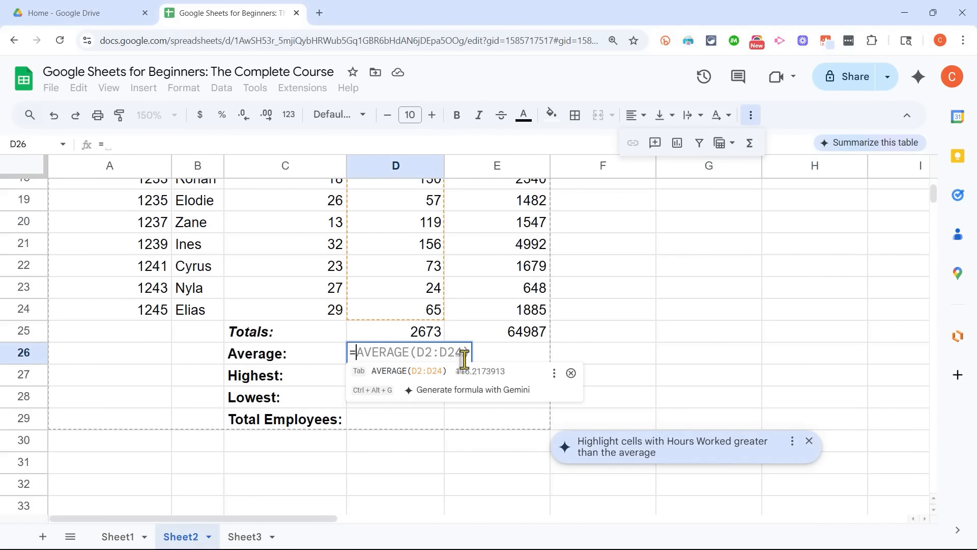
text(average)
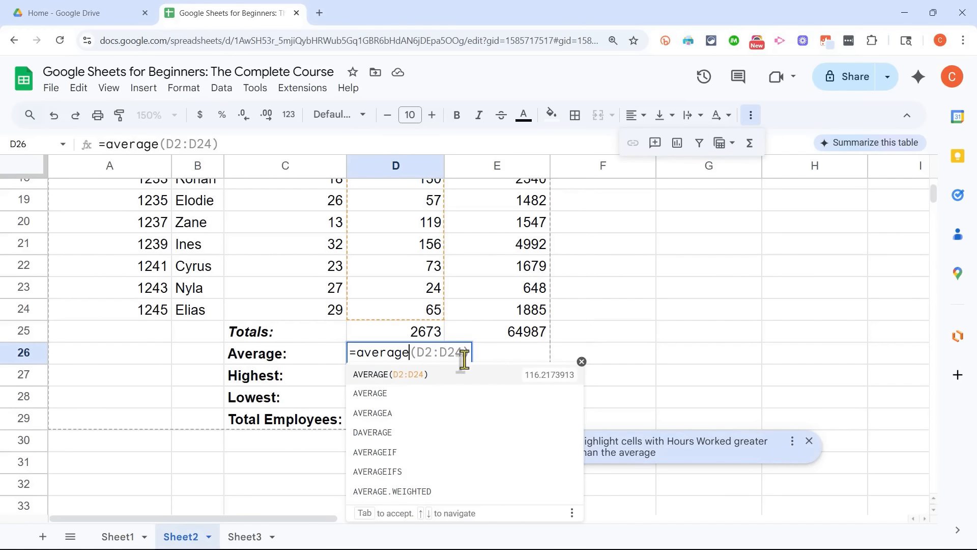
text((d)
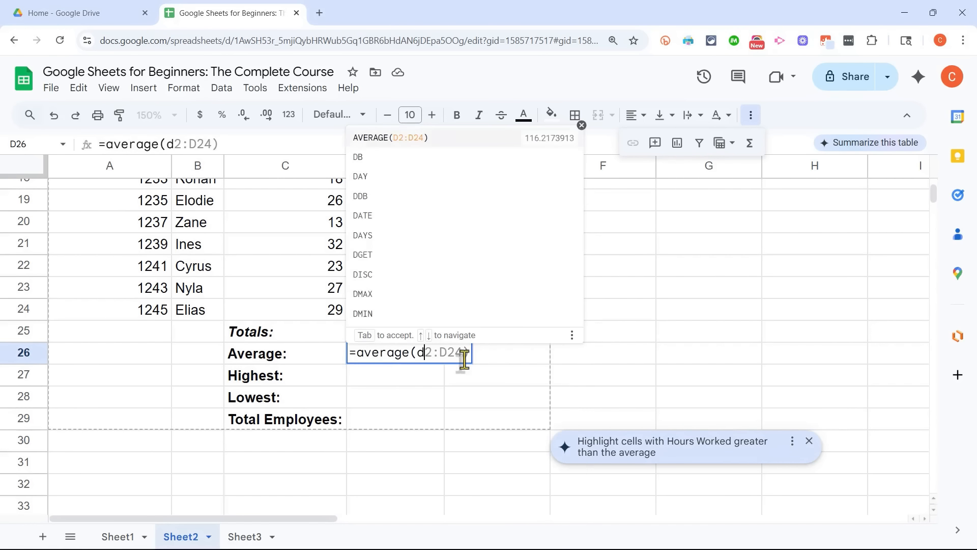
text(2:d24)
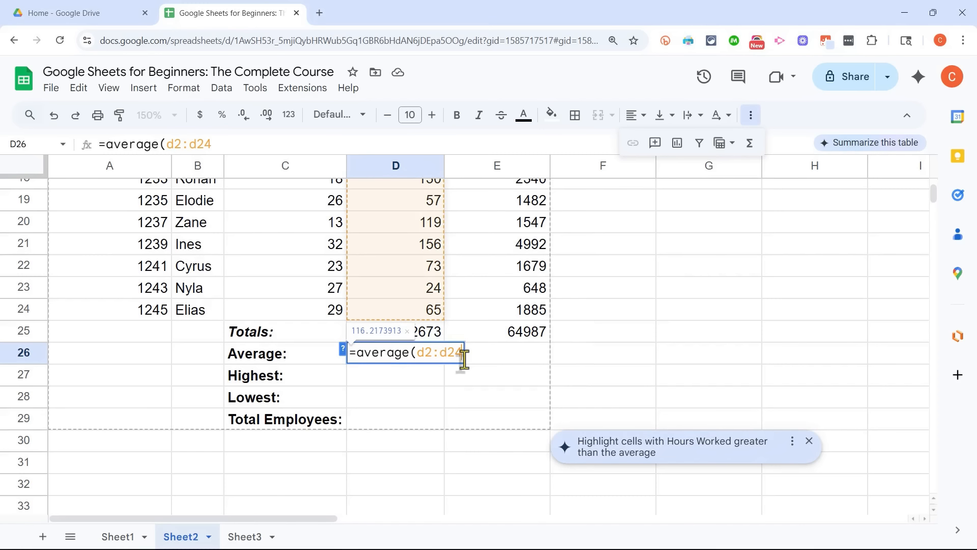
key(Return)
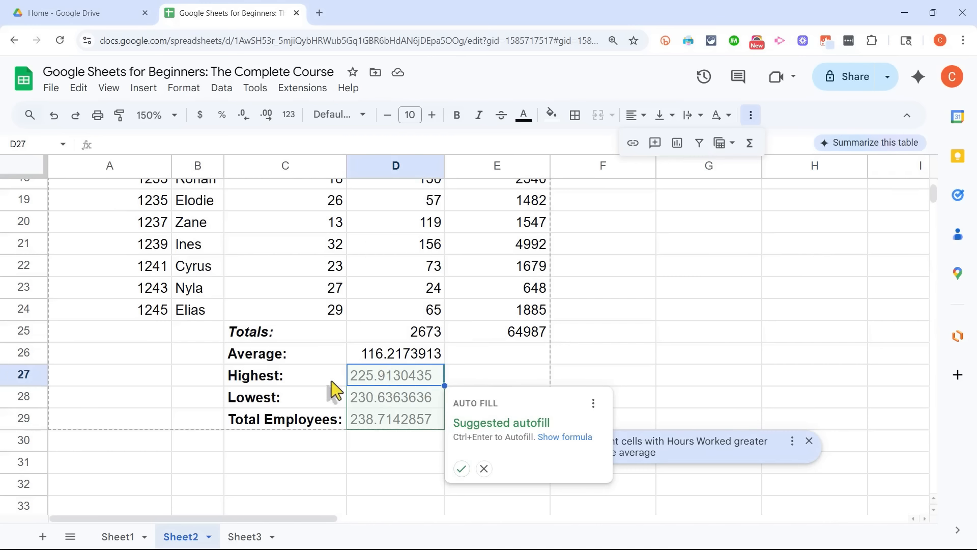
click(484, 469)
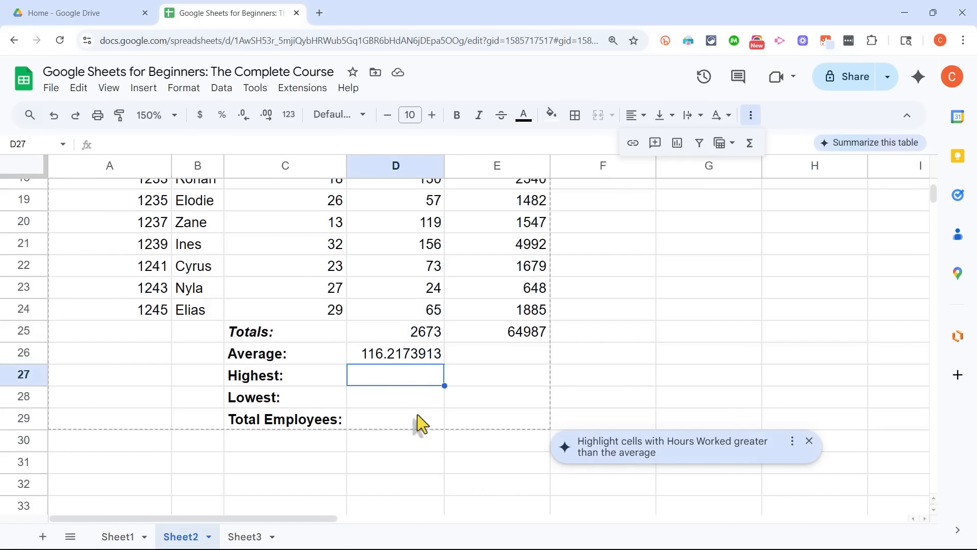
Fill the AVERAGE formula from D26 across into E26 and check the range of the copied formula
click(422, 356)
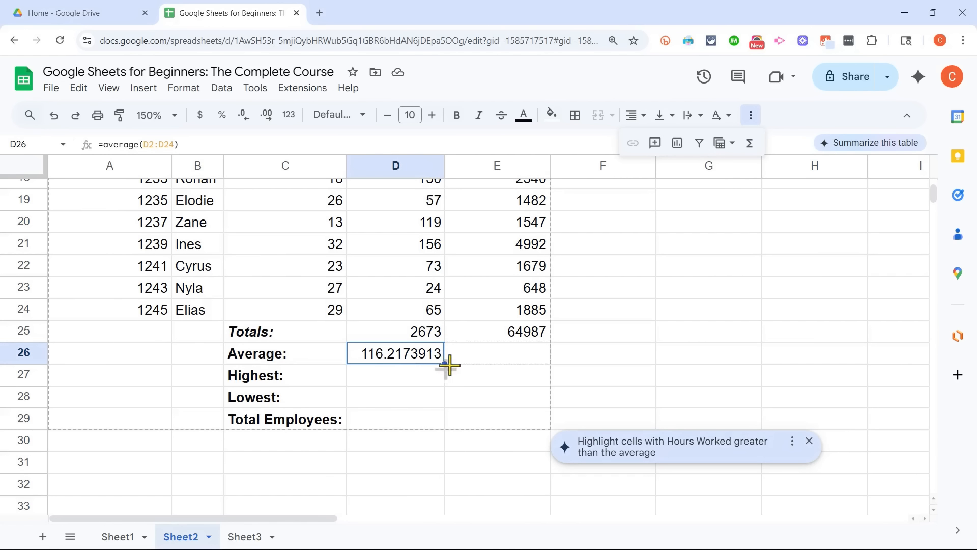
drag(446, 365, 535, 362)
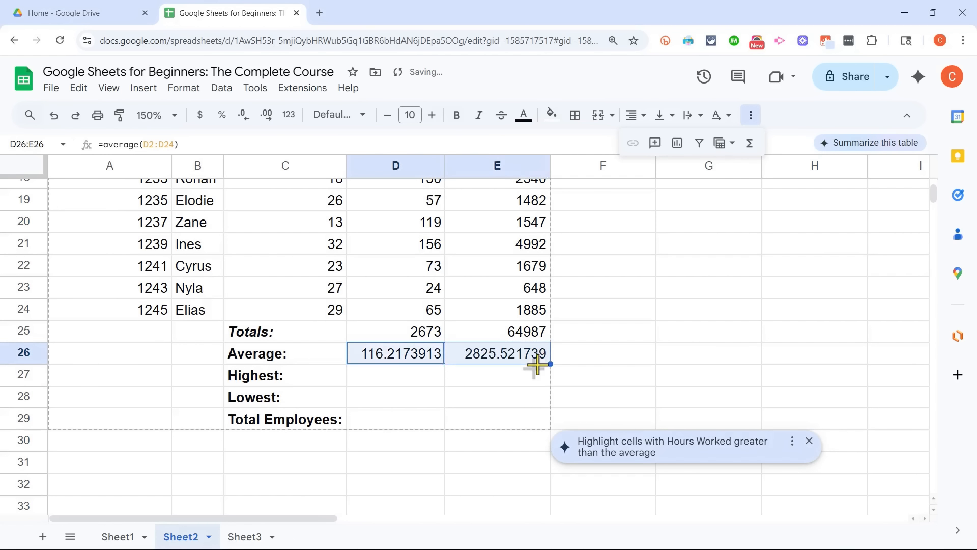
double_click(514, 356)
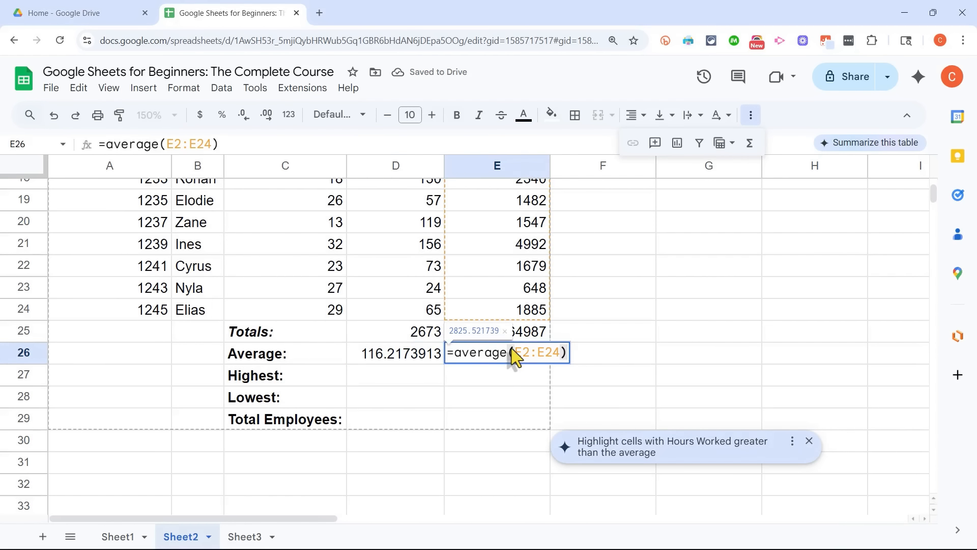
key(Escape)
Examine the AVERAGE formula in E26 and compare its range with the Taxable Income column
scroll(520, 341, up, 5)
scroll(524, 356, down, 7)
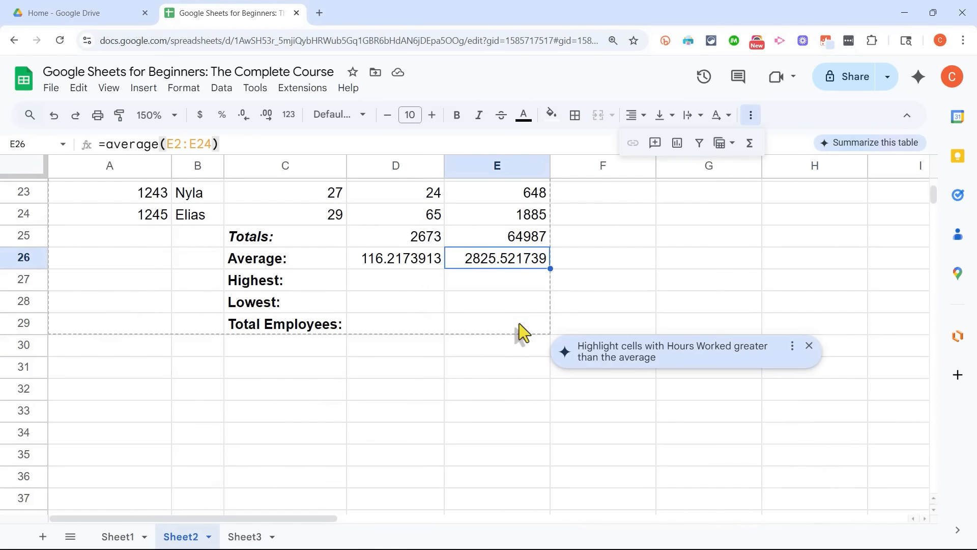
scroll(517, 315, up, 3)
scroll(513, 352, down, 2)
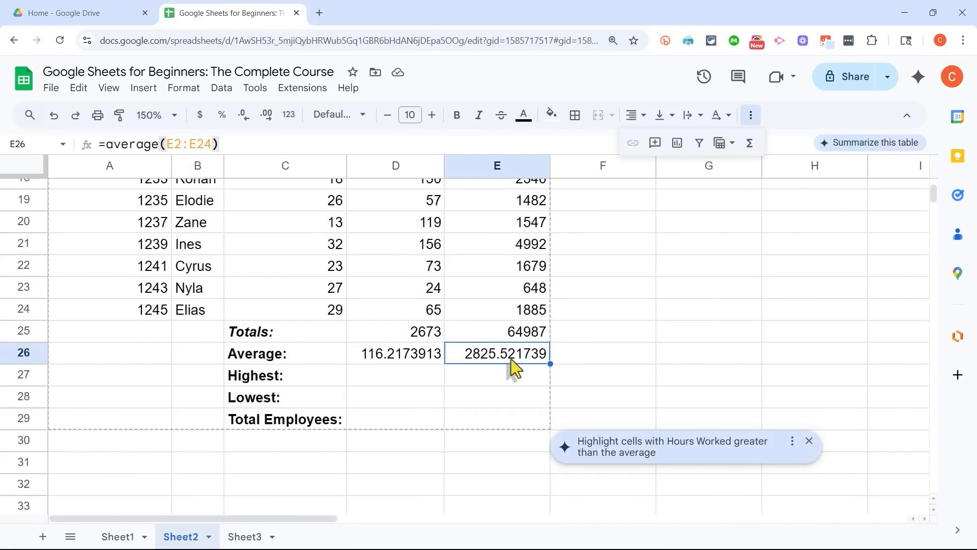
click(513, 378)
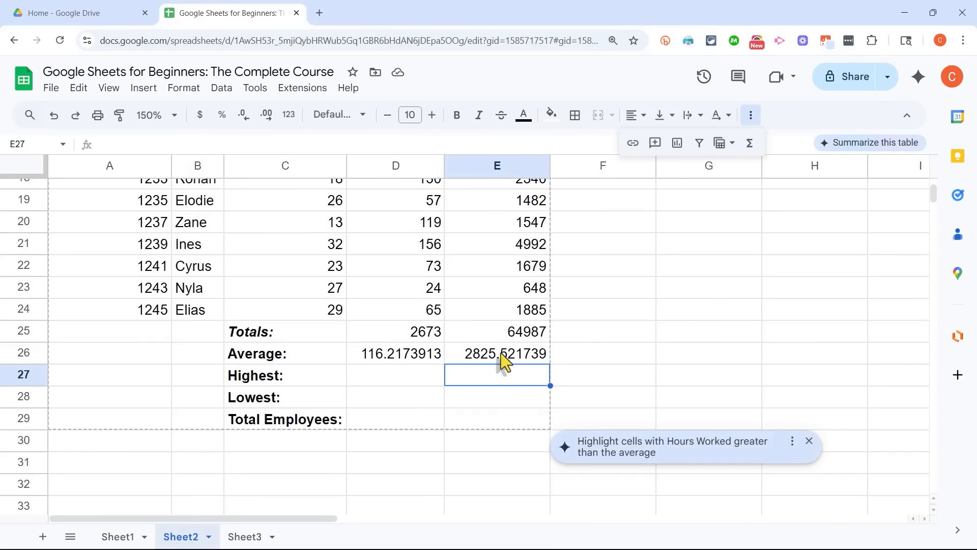
double_click(504, 359)
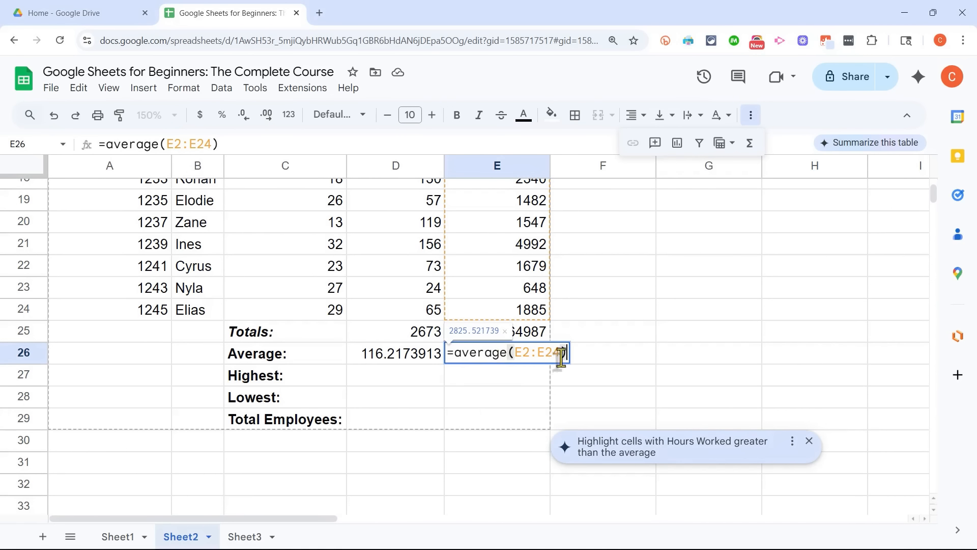
scroll(546, 284, up, 10)
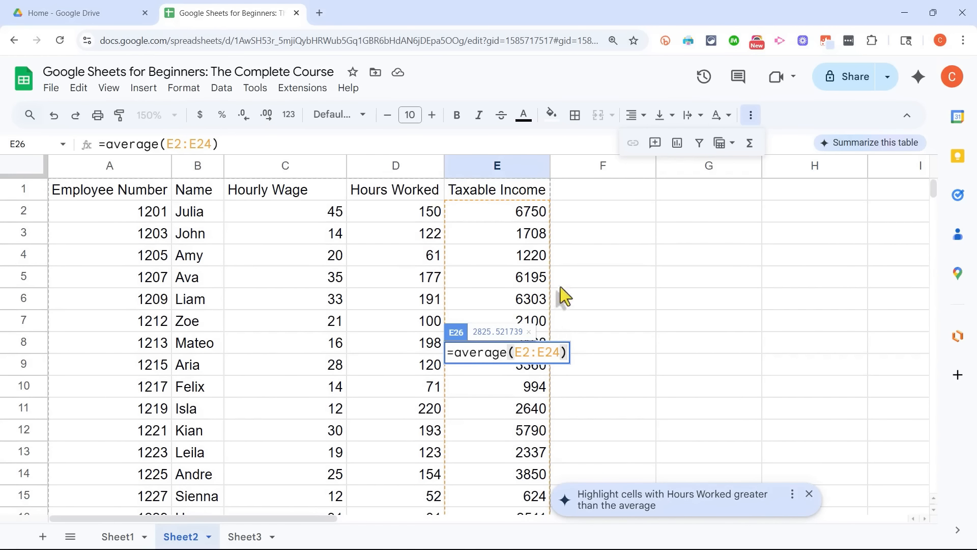
scroll(562, 420, down, 10)
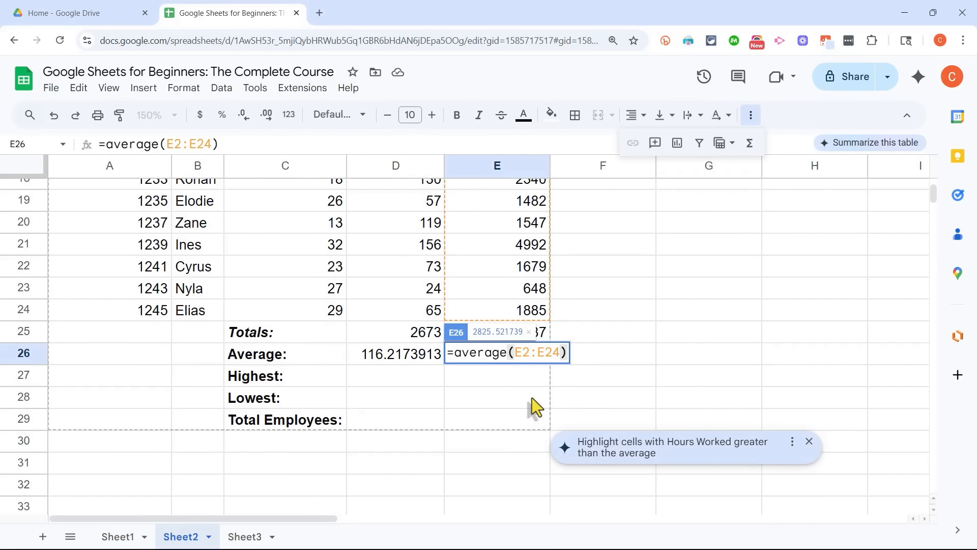
key(Escape)
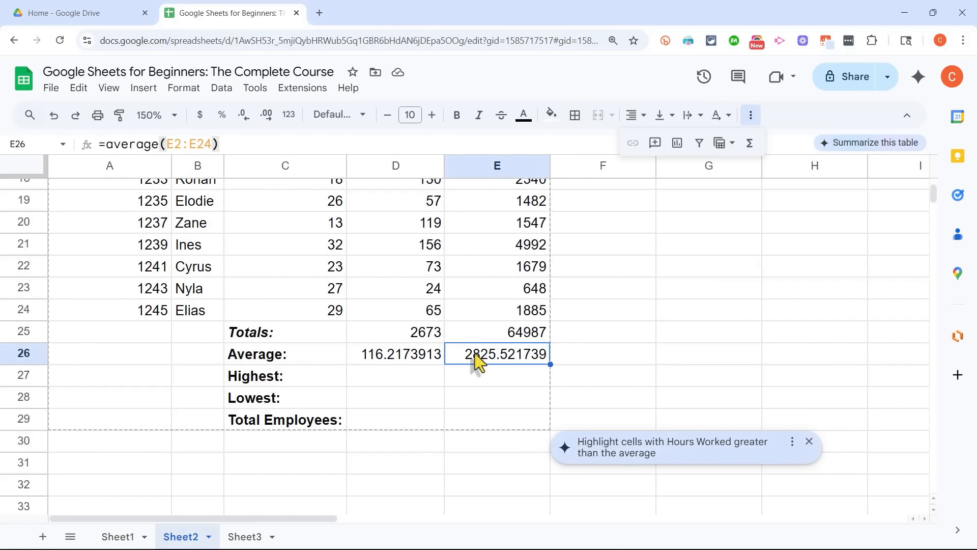
double_click(488, 364)
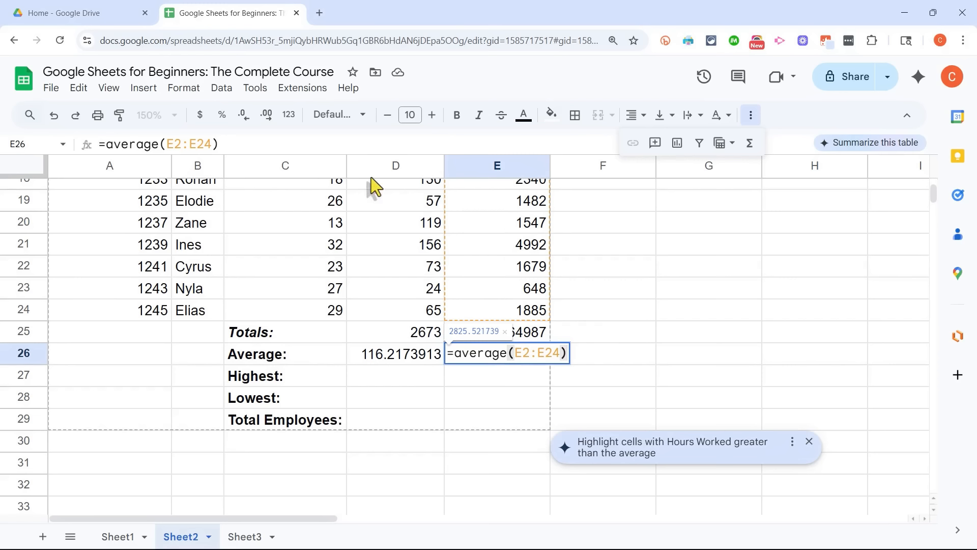
click(179, 144)
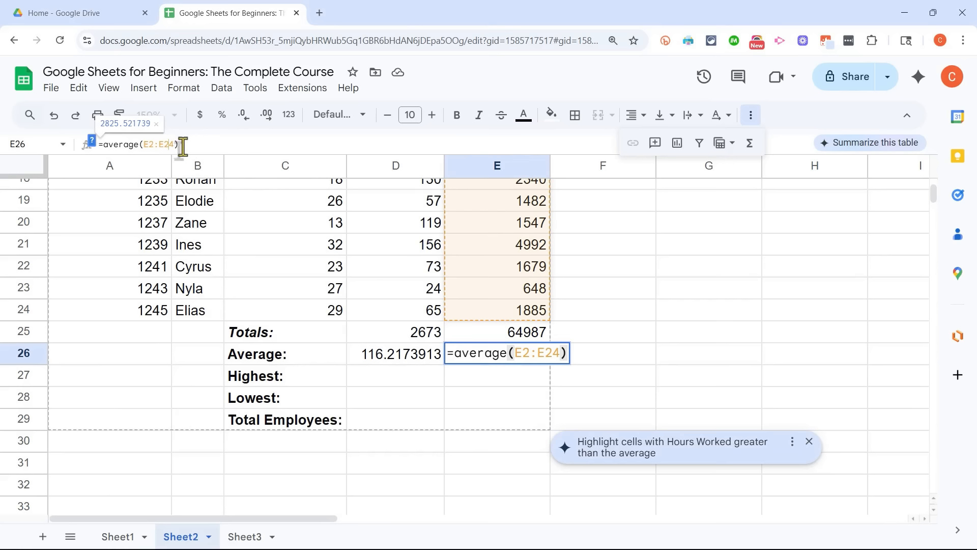
key(Return)
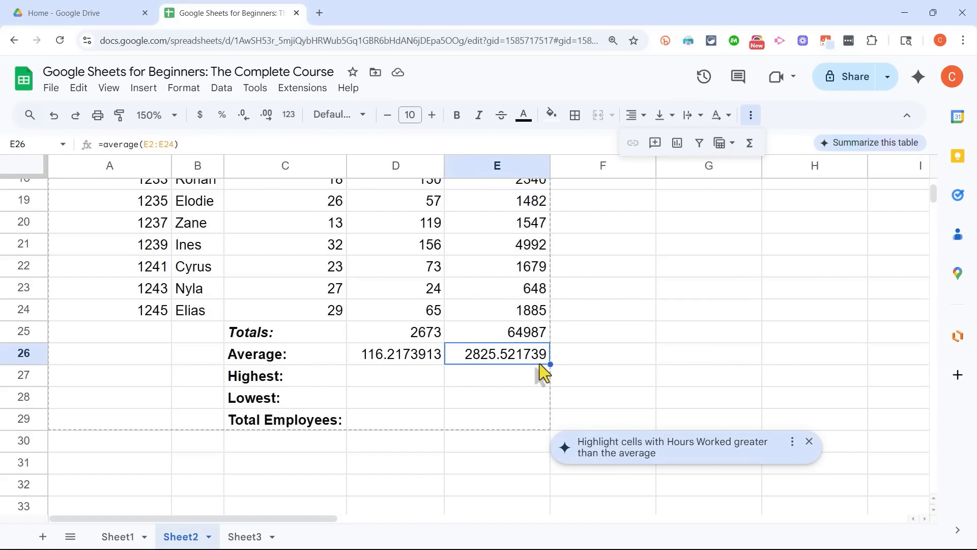
Calculate the highest Hours Worked in D27 with MAX over D2:D24 and fill the formula across into E27
click(408, 383)
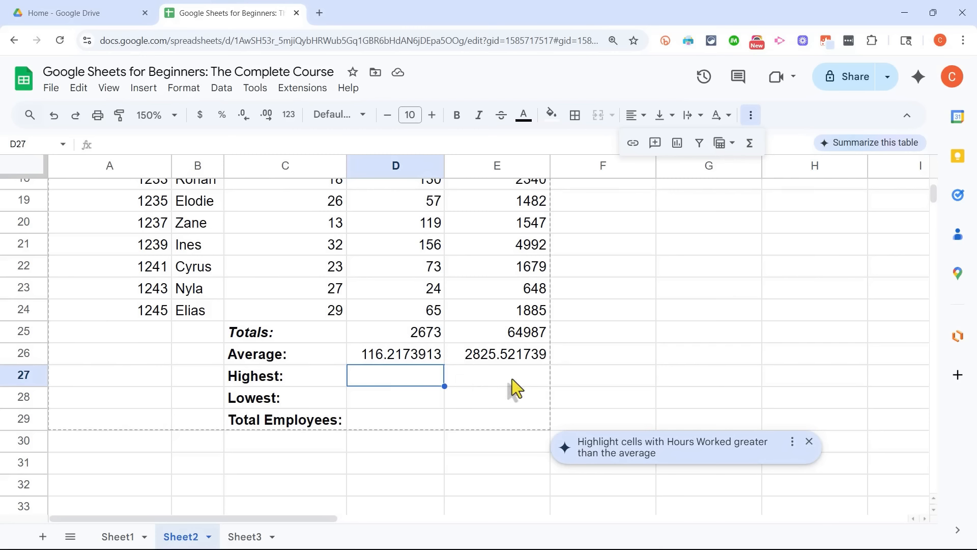
text(=max)
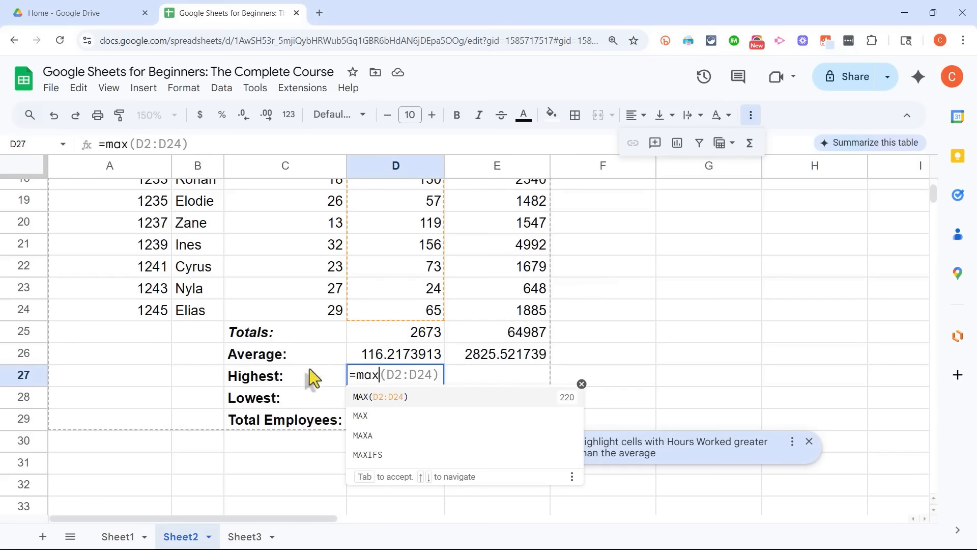
click(396, 396)
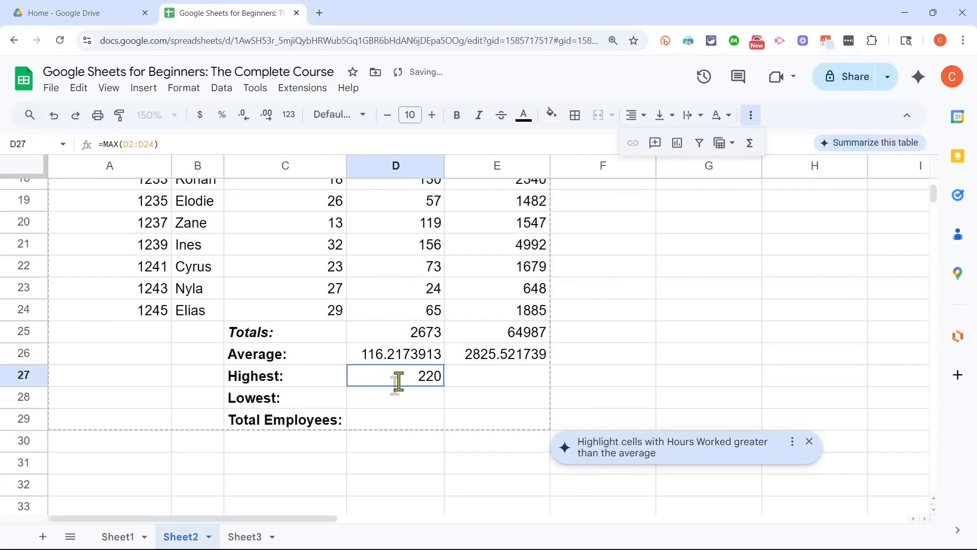
double_click(417, 385)
key(Escape)
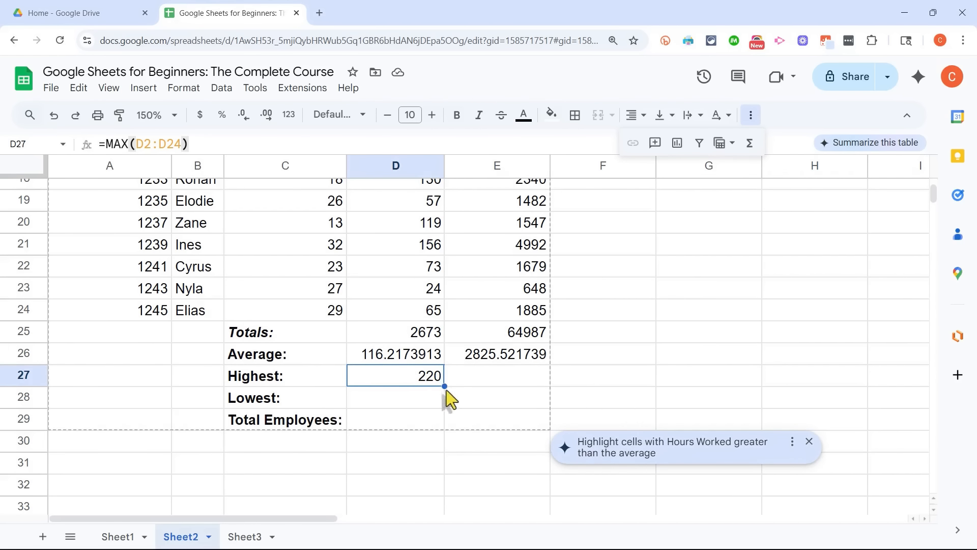
drag(444, 385, 542, 393)
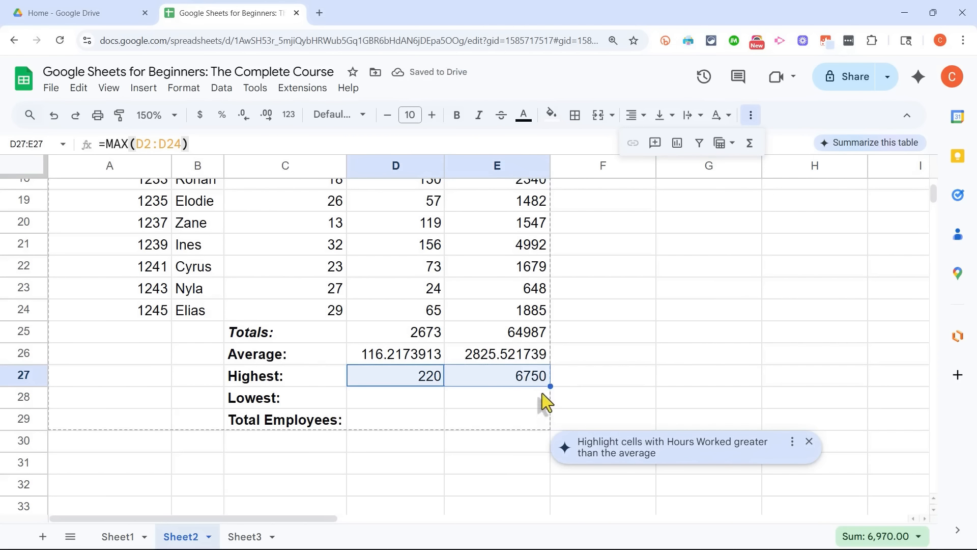
scroll(539, 377, up, 2)
scroll(539, 376, up, 3)
scroll(538, 375, down, 5)
Calculate the lowest Hours Worked in D28 with MIN over D2:D24 and fill the formula across into E28
key(Down)
scroll(508, 408, down, 2)
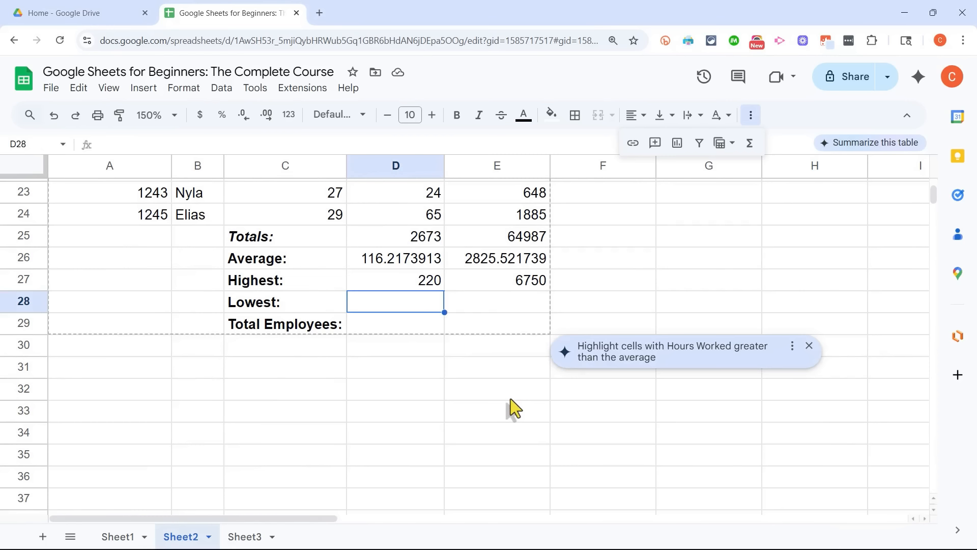
text(=)
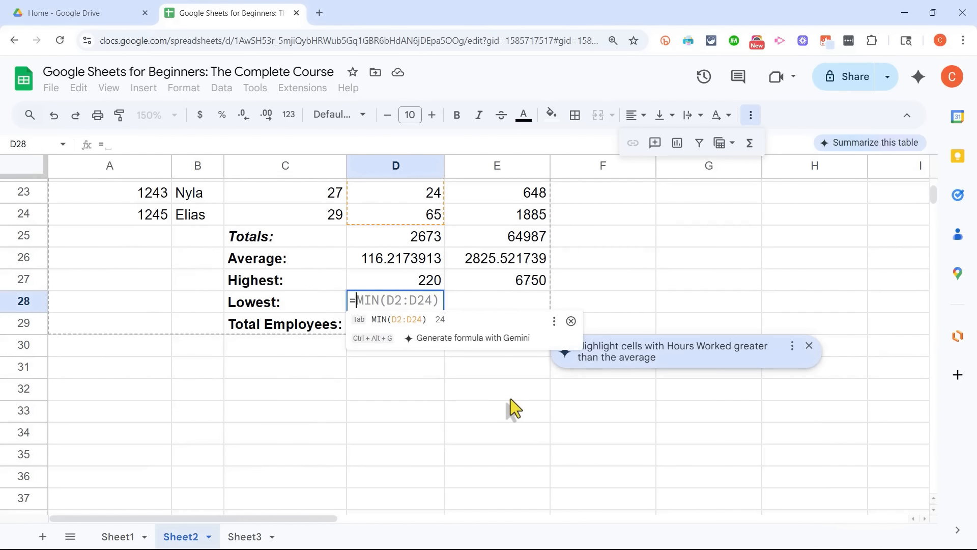
key(Tab)
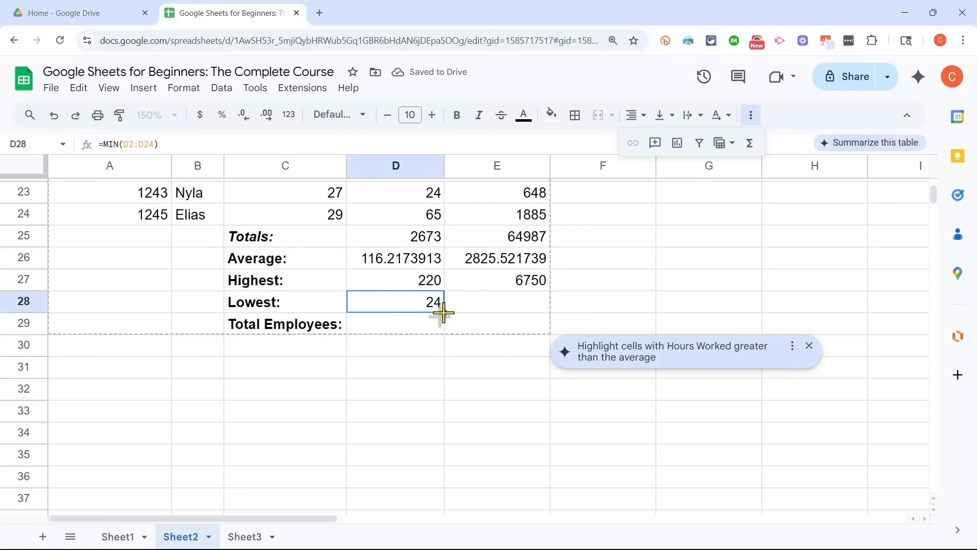
drag(443, 313, 537, 310)
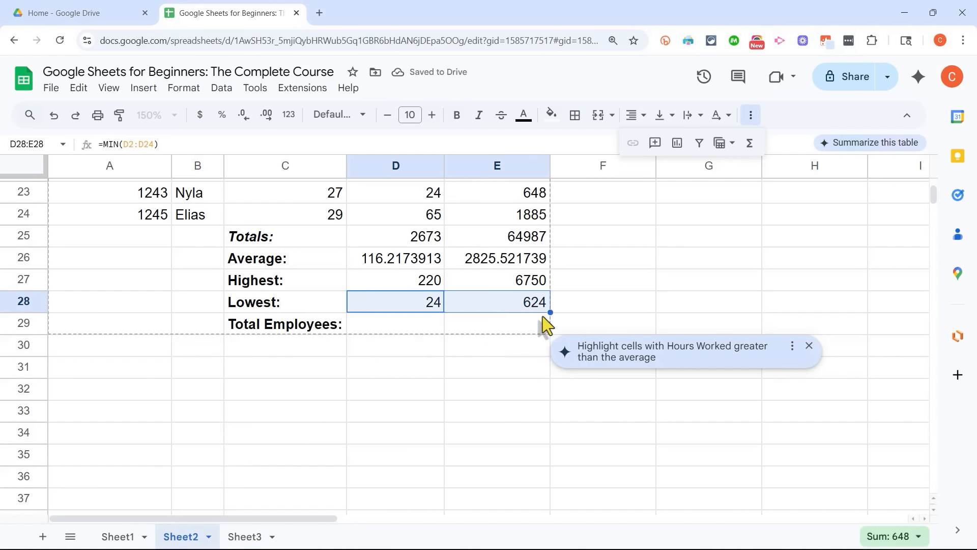
Review the numeric entries in the Hours Worked and Taxable Income columns, highlighting sample ranges D2:D14, D2:D4 and D2:E4
scroll(541, 309, down, 2)
scroll(542, 308, up, 9)
scroll(541, 308, down, 6)
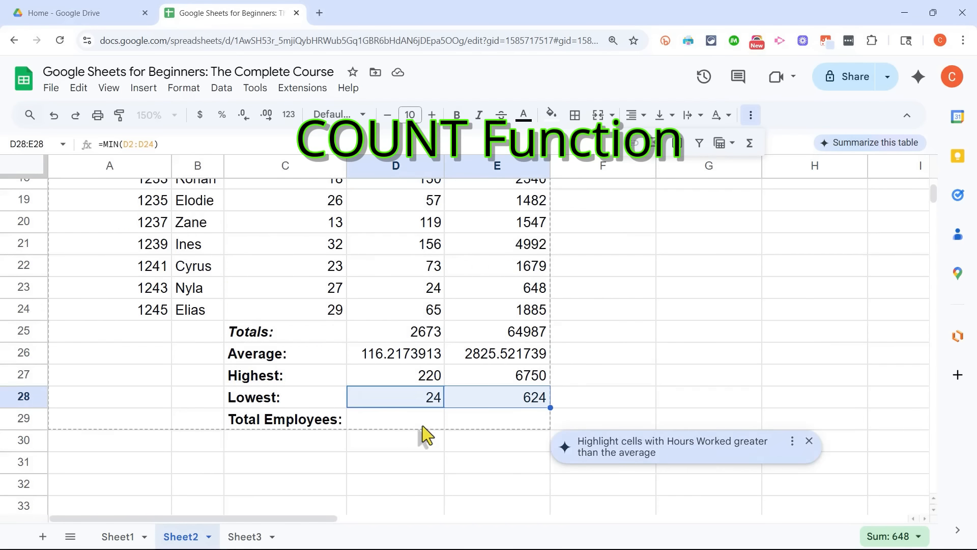
scroll(425, 435, up, 6)
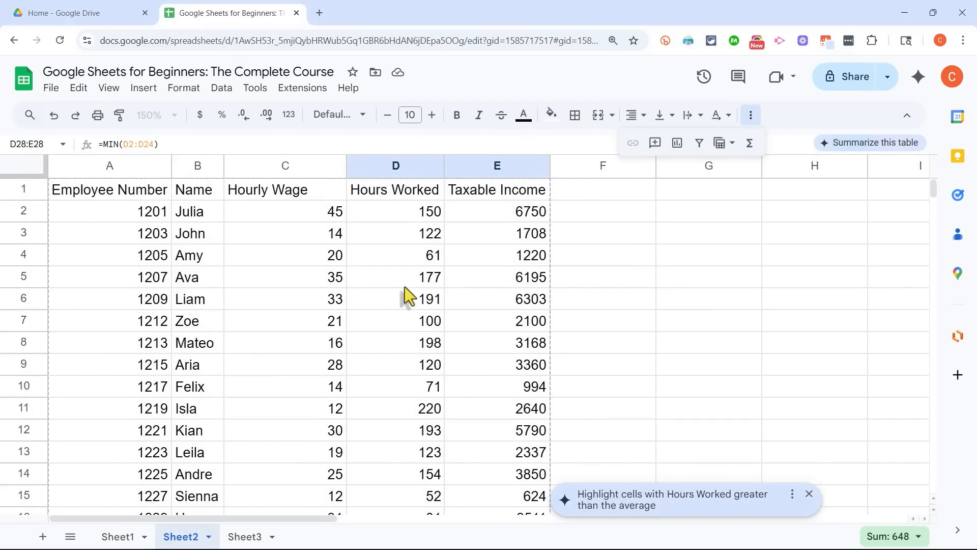
drag(375, 213, 421, 460)
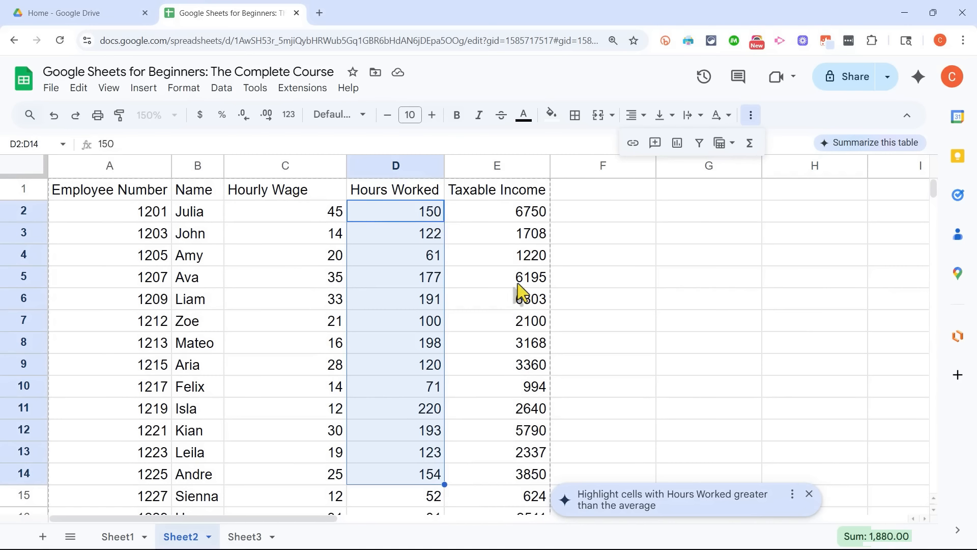
click(509, 257)
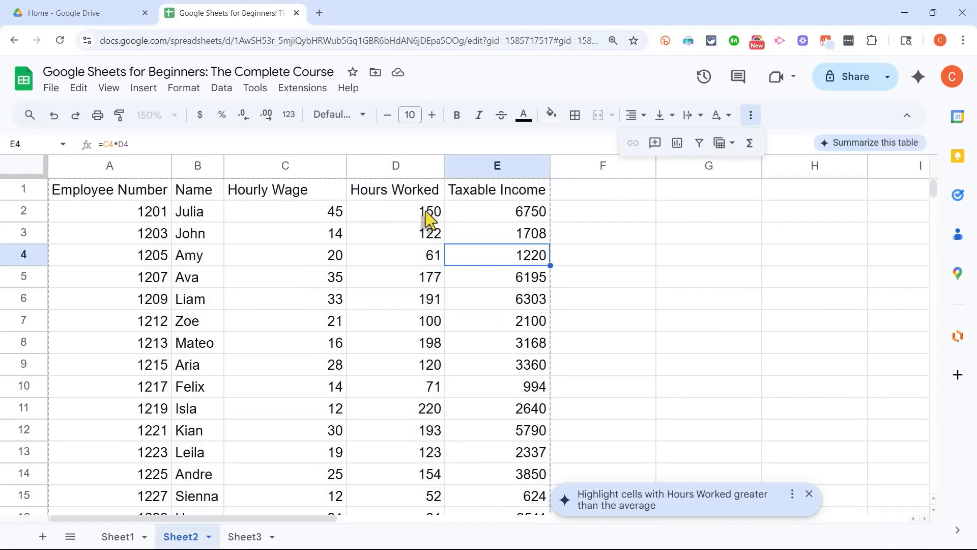
drag(429, 214, 430, 254)
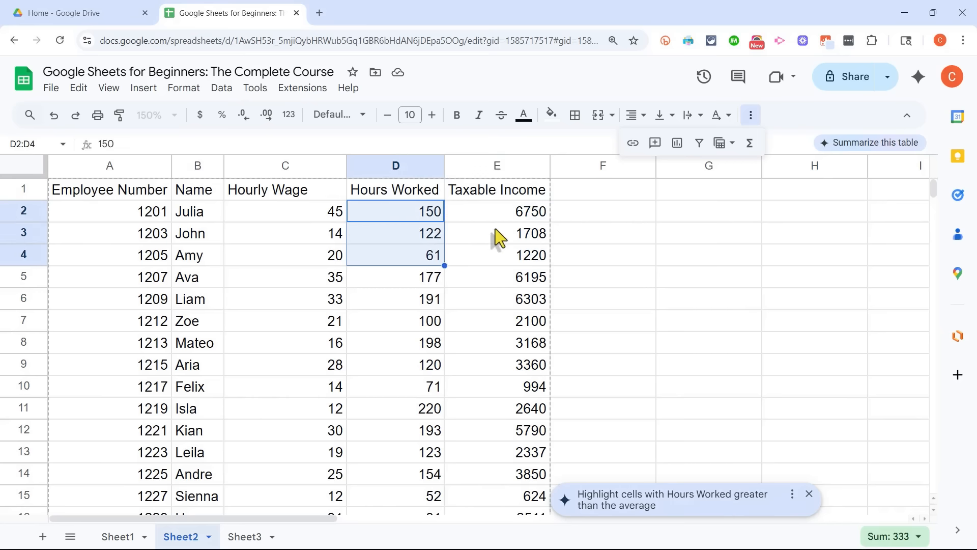
click(504, 280)
drag(405, 214, 496, 275)
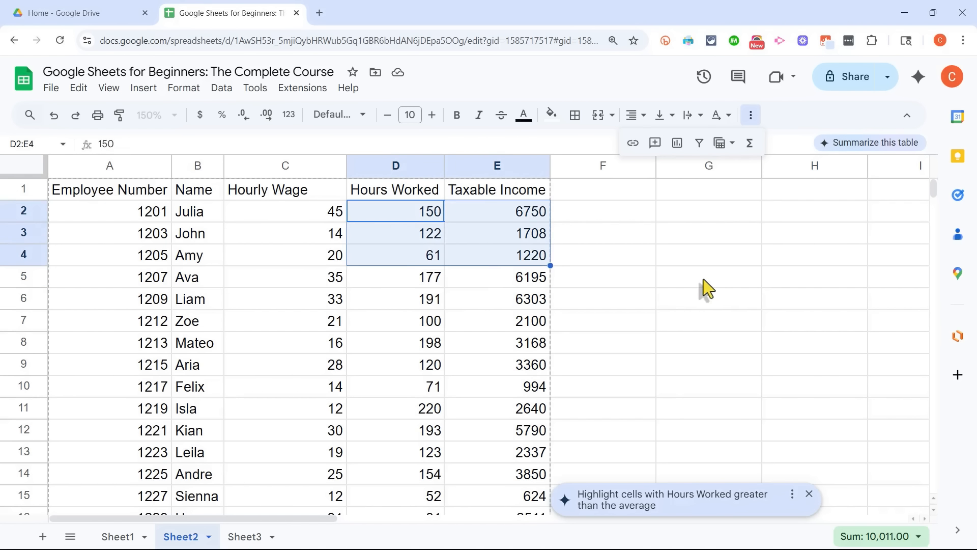
click(603, 280)
Count the employees in D29 with COUNT over D2:D24 and check the formula against the Hours Worked column
scroll(474, 342, down, 9)
click(401, 326)
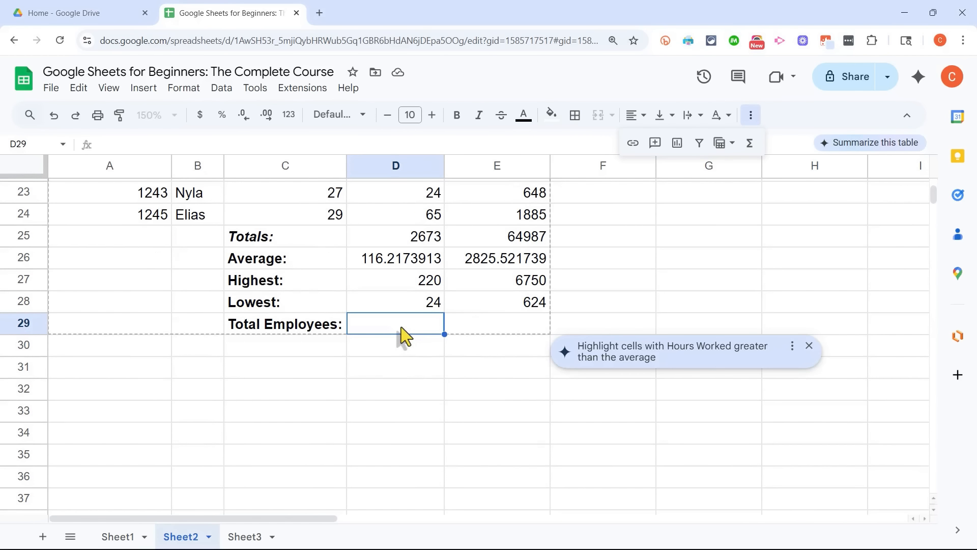
text(=count)
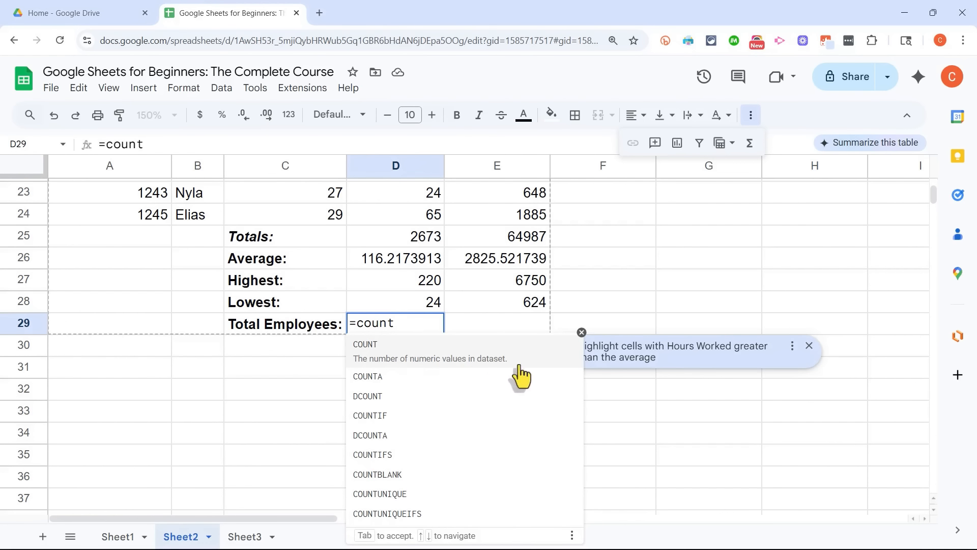
text(()
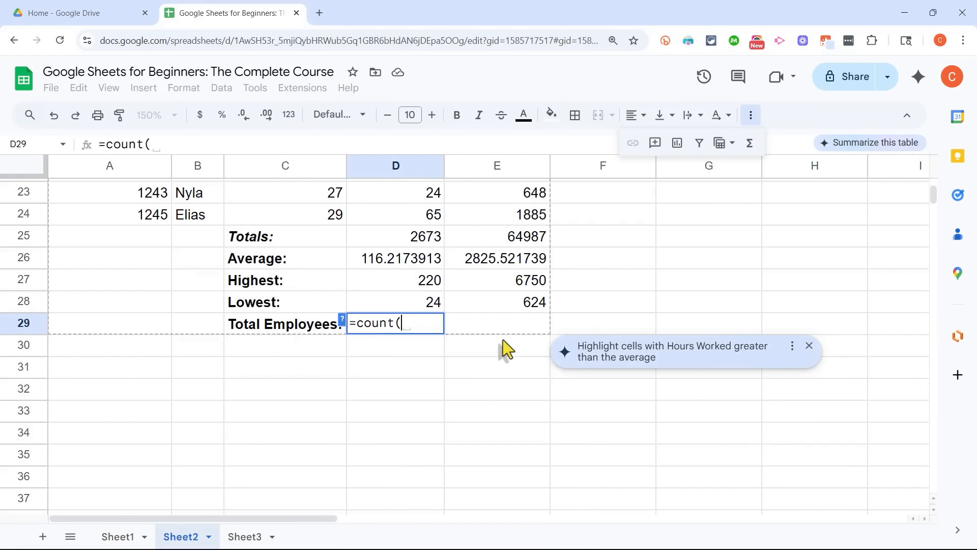
scroll(458, 327, up, 10)
scroll(433, 275, down, 2)
scroll(415, 224, up, 3)
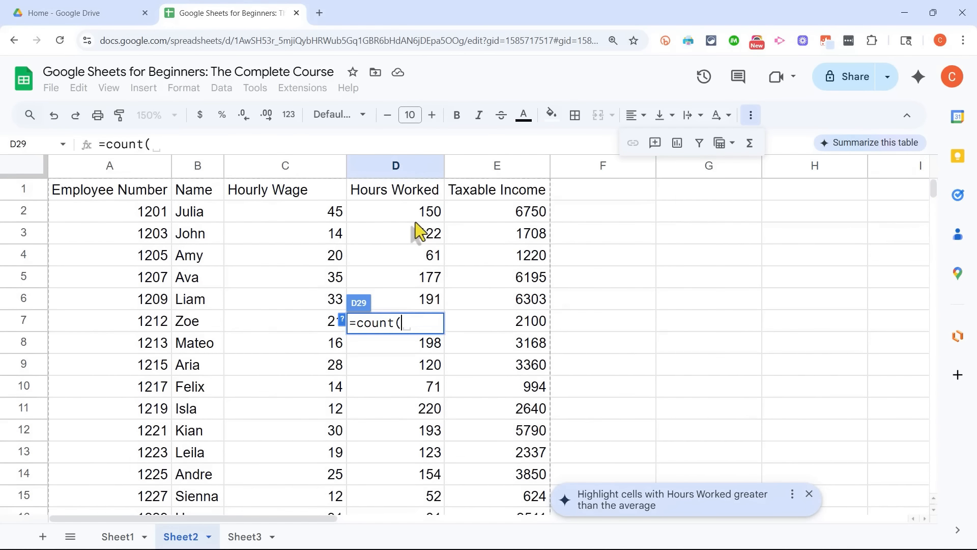
scroll(415, 224, down, 3)
scroll(408, 213, up, 3)
drag(407, 213, 389, 350)
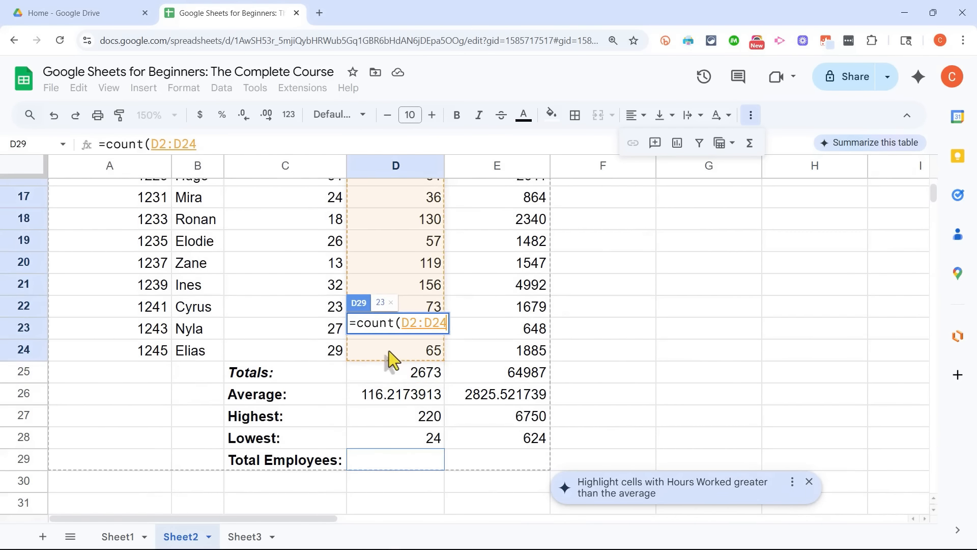
key(Return)
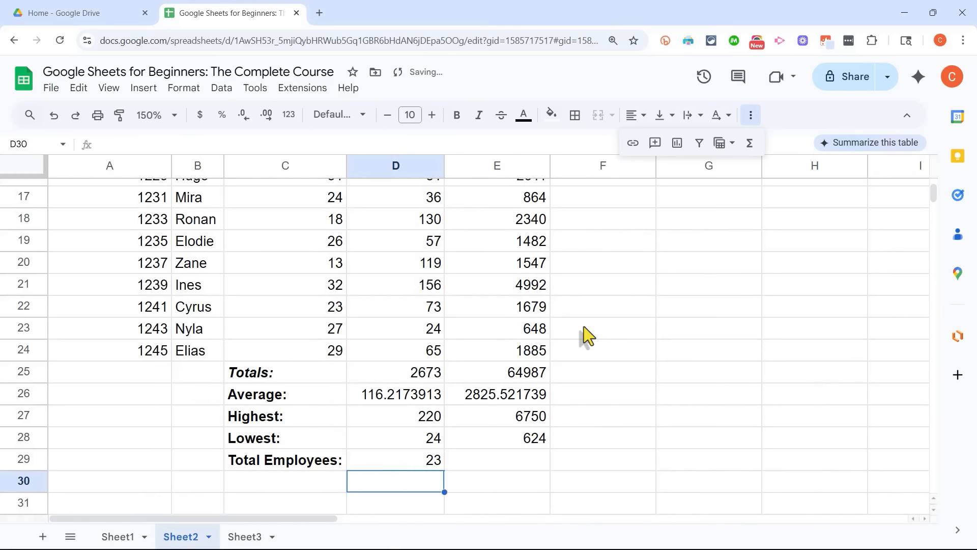
click(411, 463)
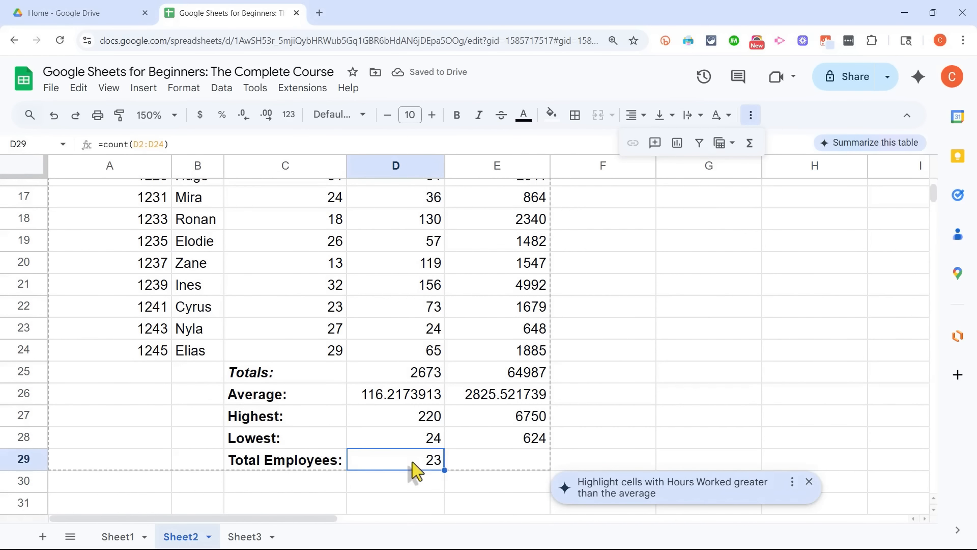
scroll(426, 356, up, 1)
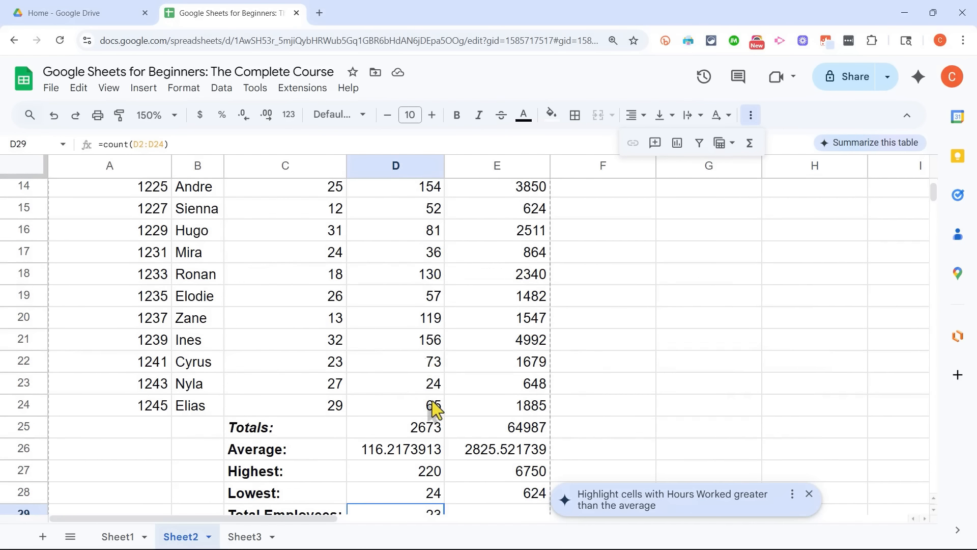
scroll(436, 407, up, 5)
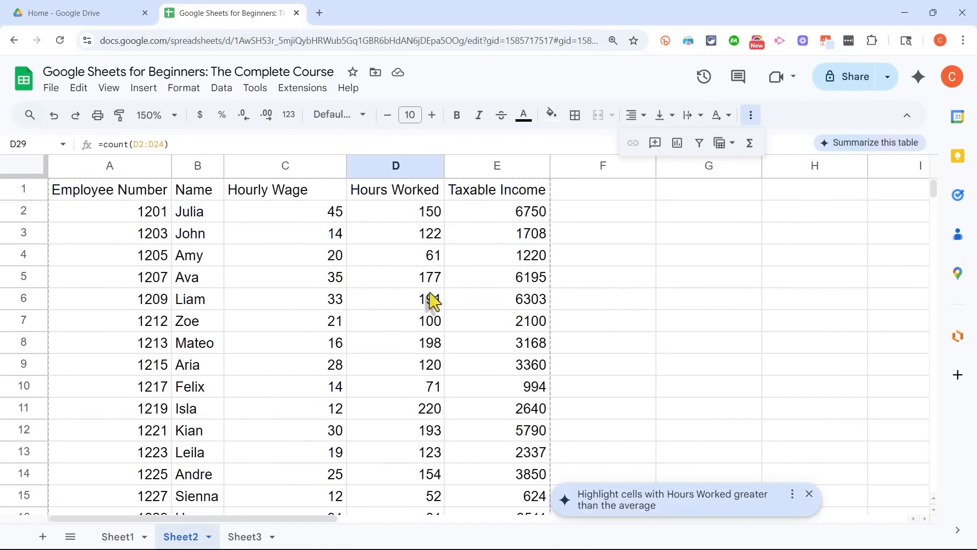
scroll(432, 305, down, 8)
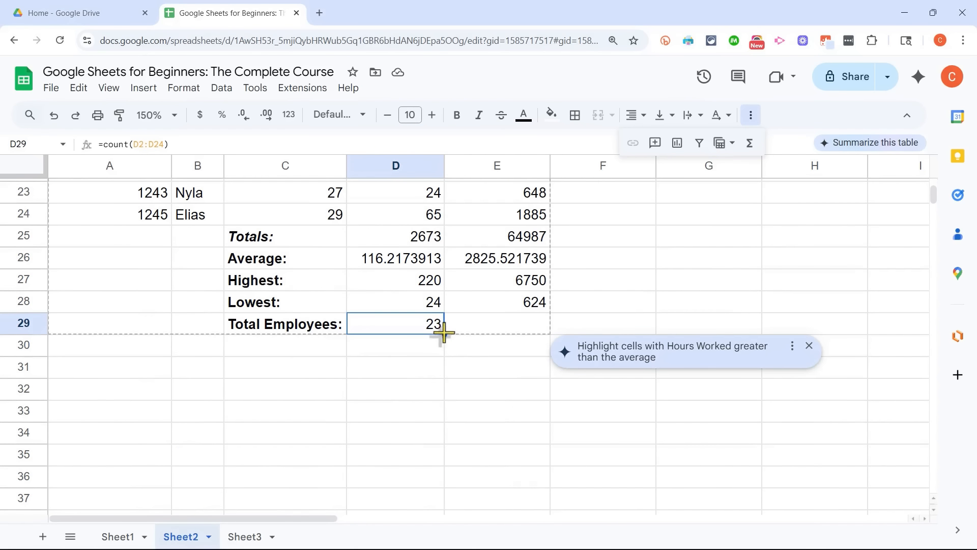
Fill the COUNT formula in D29 across into E29 for the Taxable Income column
drag(443, 334, 538, 335)
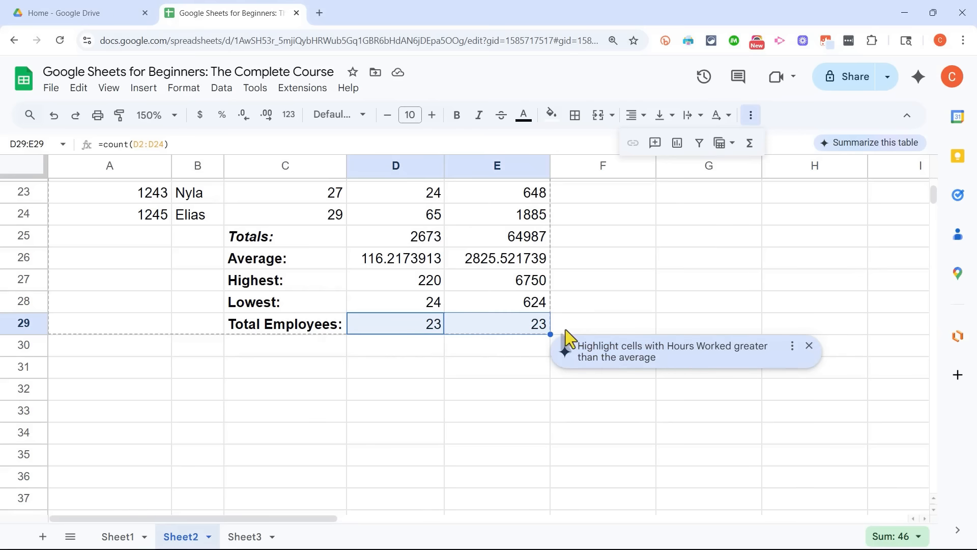
click(560, 392)
scroll(557, 410, up, 4)
scroll(557, 410, up, 3)
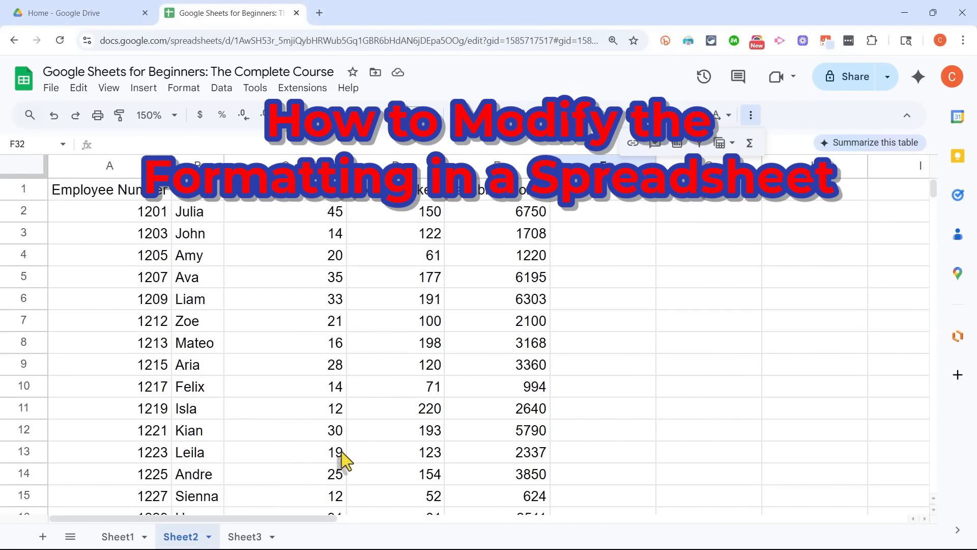
Examine how the values in the Hourly Wage, Hours Worked and Taxable Income columns are formatted
scroll(285, 428, down, 4)
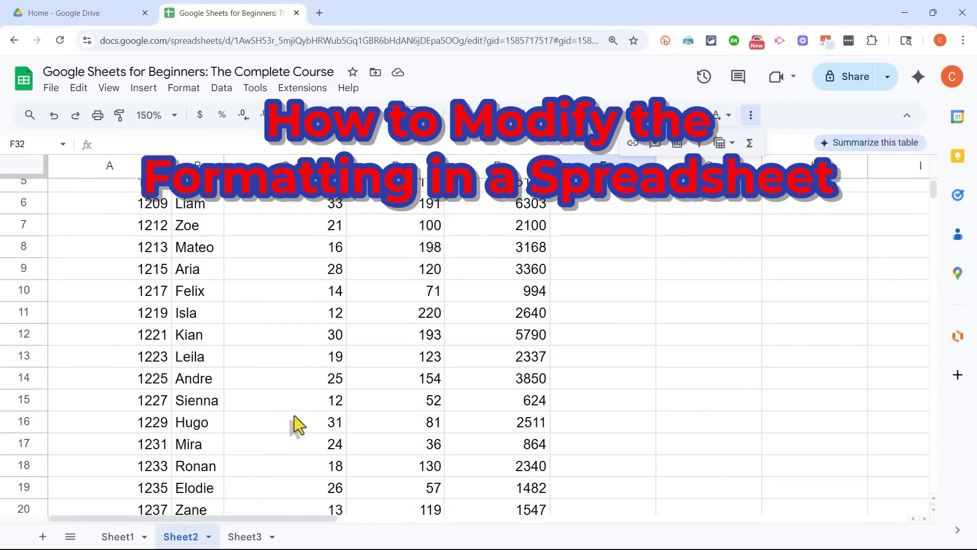
scroll(326, 408, up, 1)
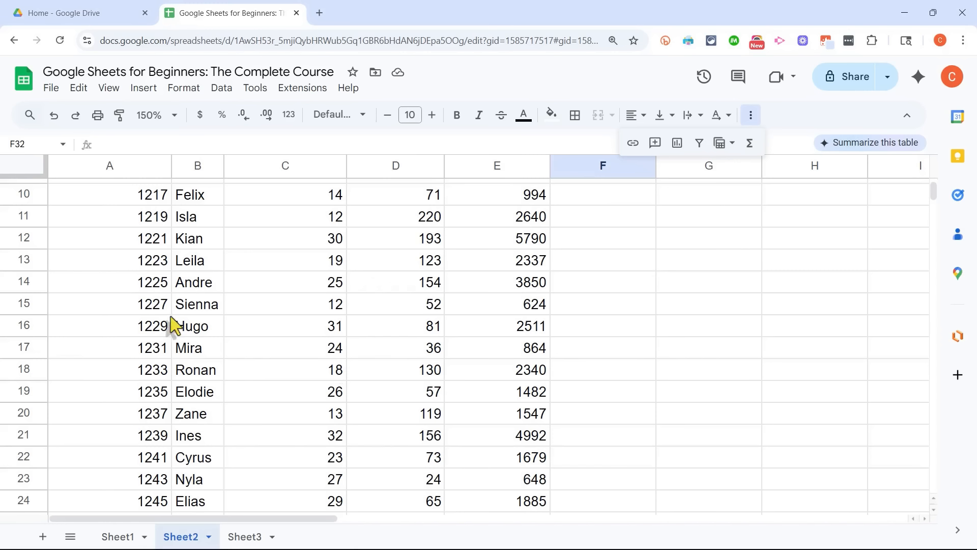
click(391, 392)
click(345, 370)
scroll(347, 369, up, 3)
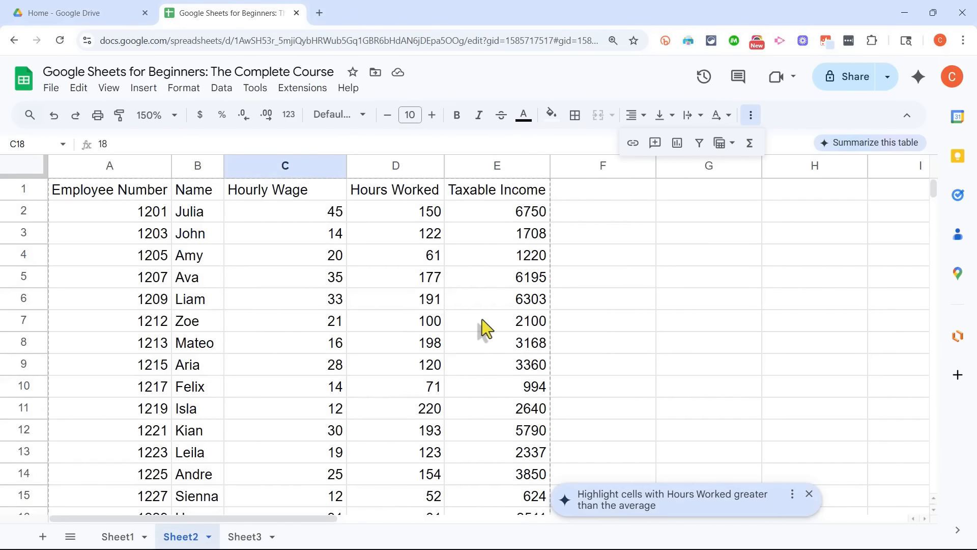
click(515, 329)
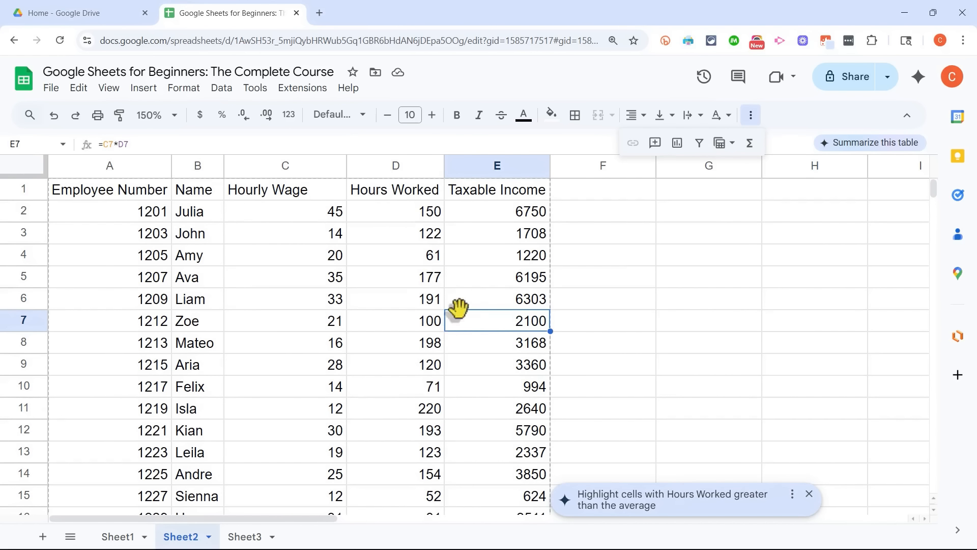
click(517, 301)
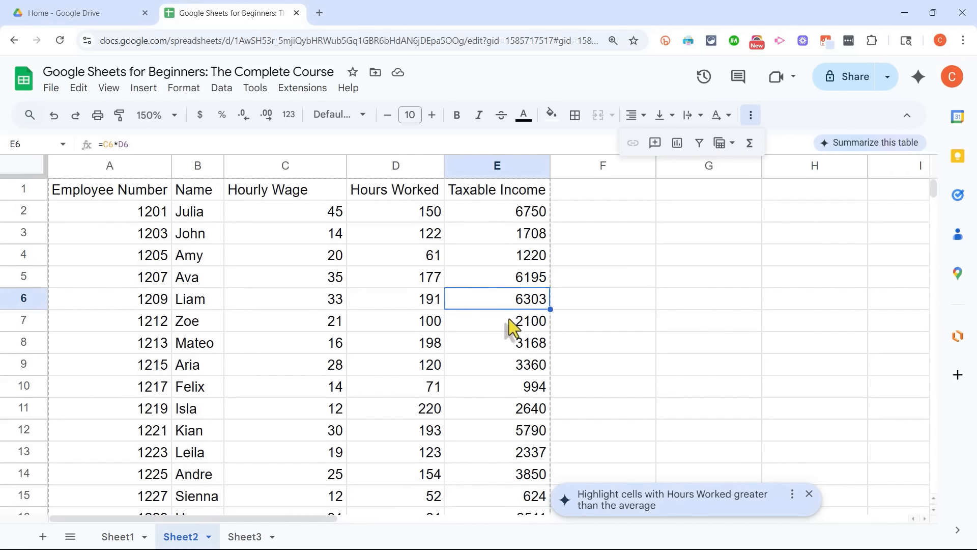
click(425, 281)
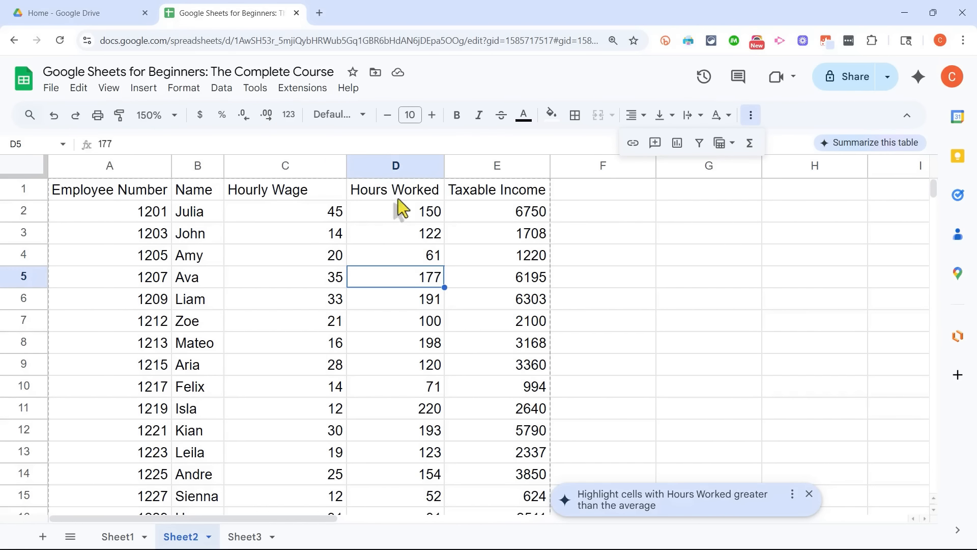
Format the whole Hourly Wage column C as Currency and check the column down through the summary rows
click(299, 164)
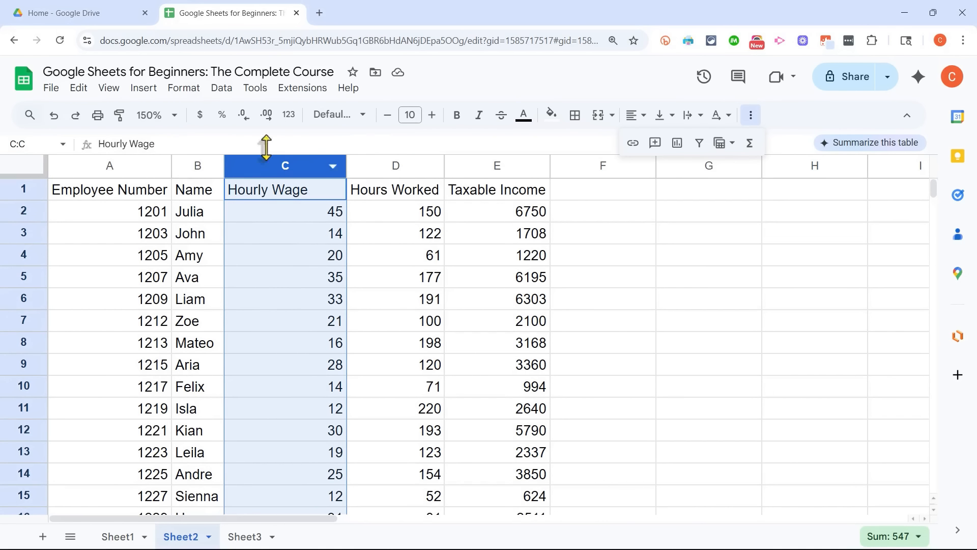
click(290, 119)
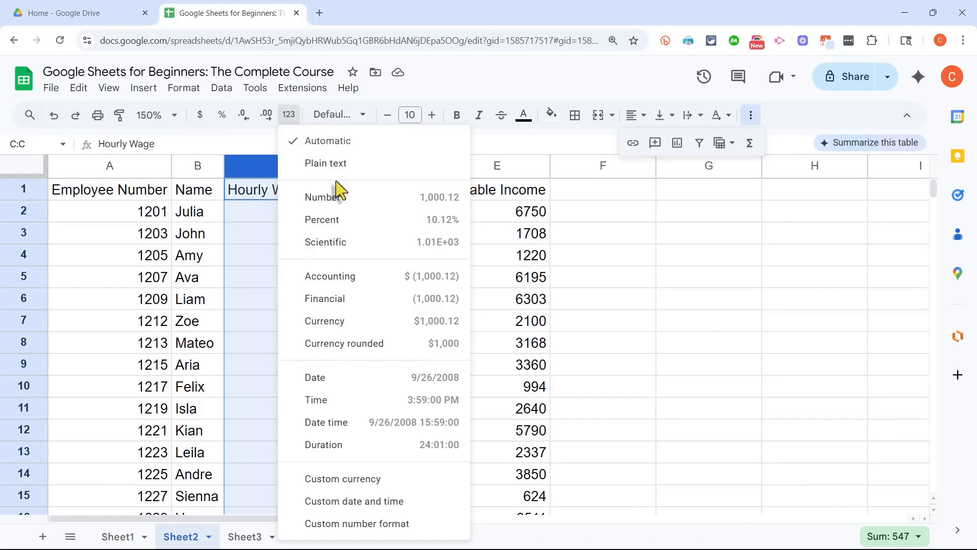
click(340, 329)
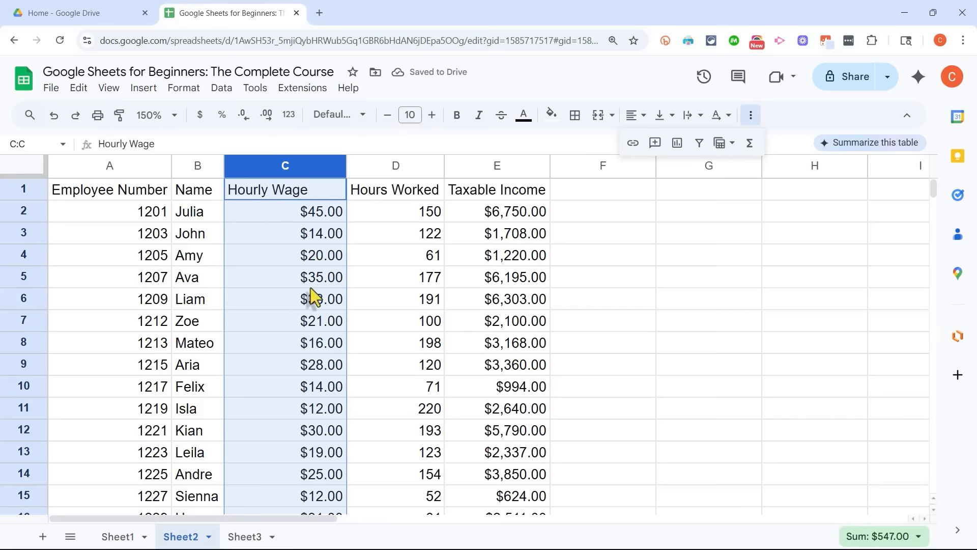
scroll(312, 298, down, 8)
scroll(312, 313, up, 8)
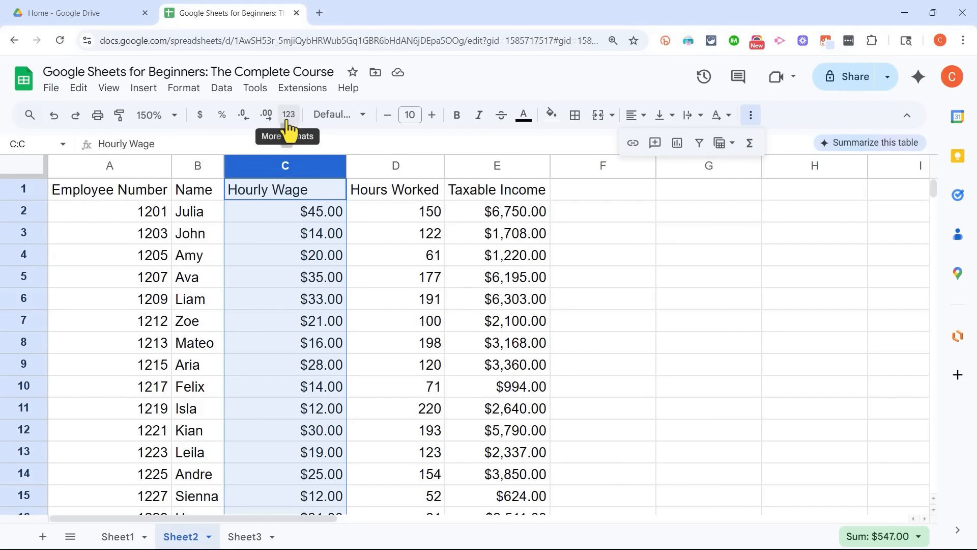
Remove both decimal places from the currency amounts in the Hourly Wage column
click(246, 118)
click(247, 118)
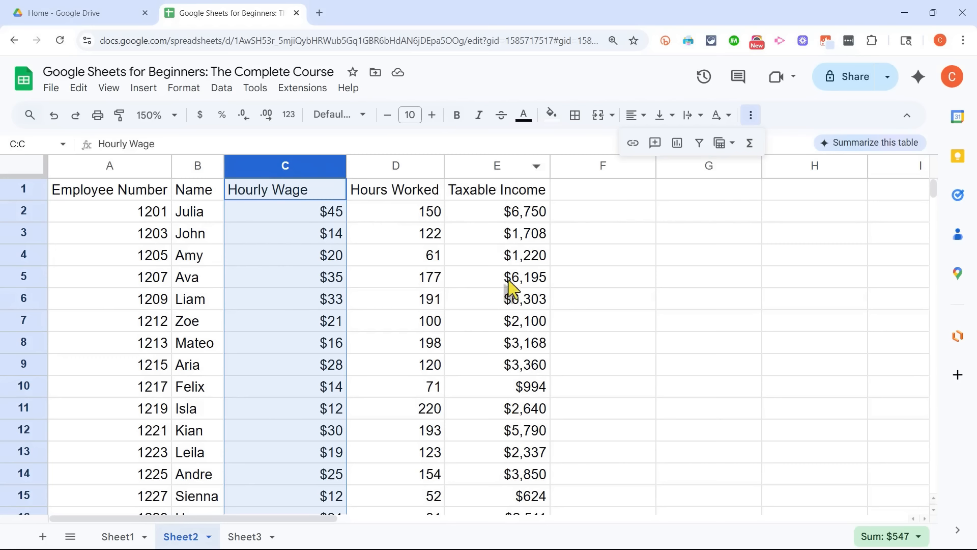
click(510, 242)
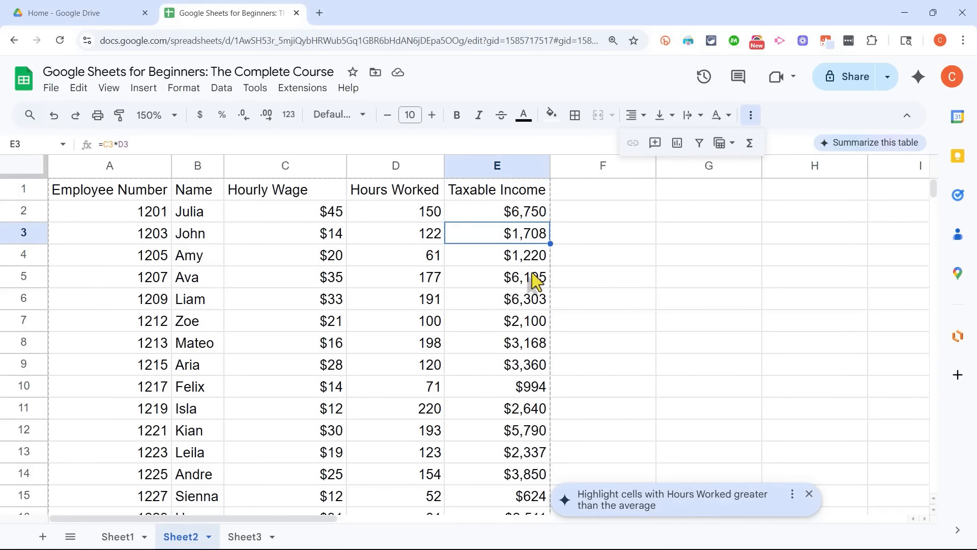
Try the Accounting number format on the Hourly Wage column
click(290, 166)
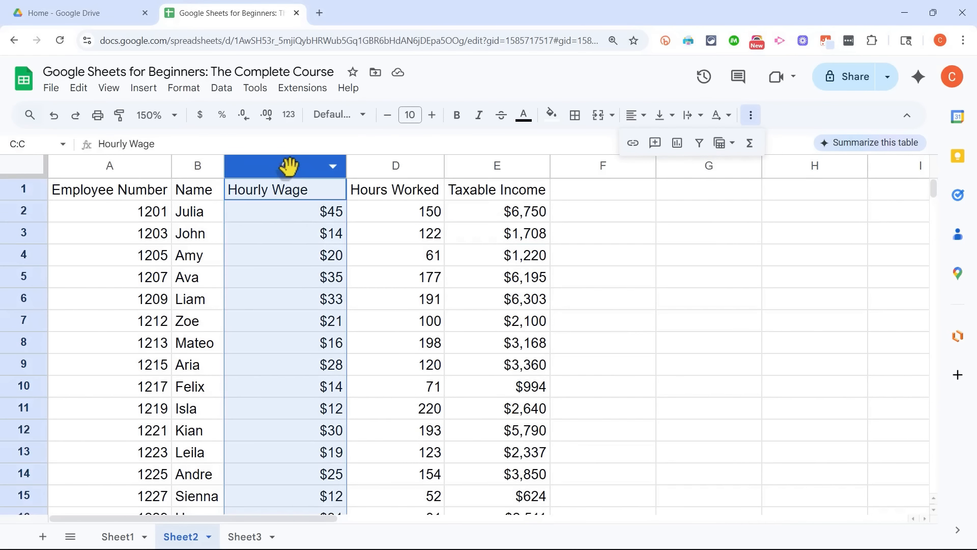
click(290, 115)
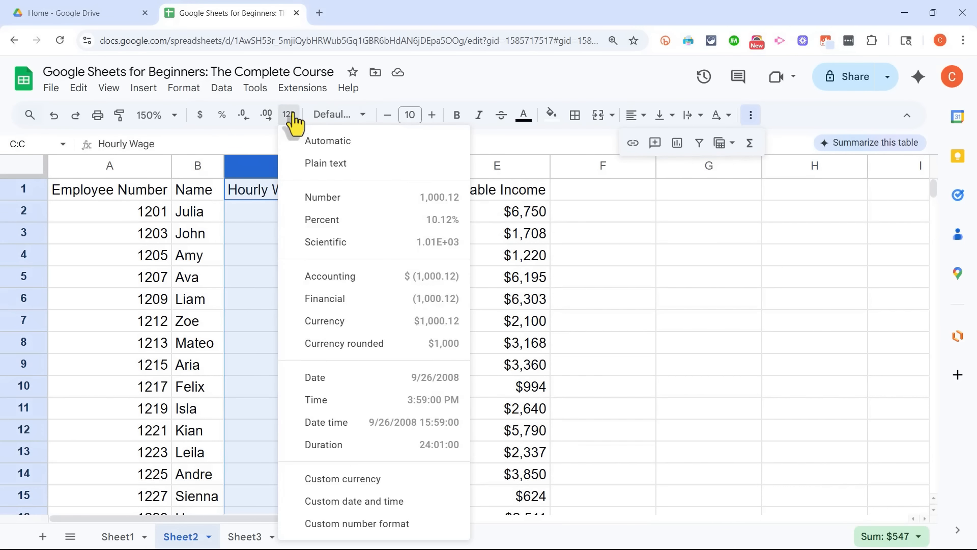
click(340, 280)
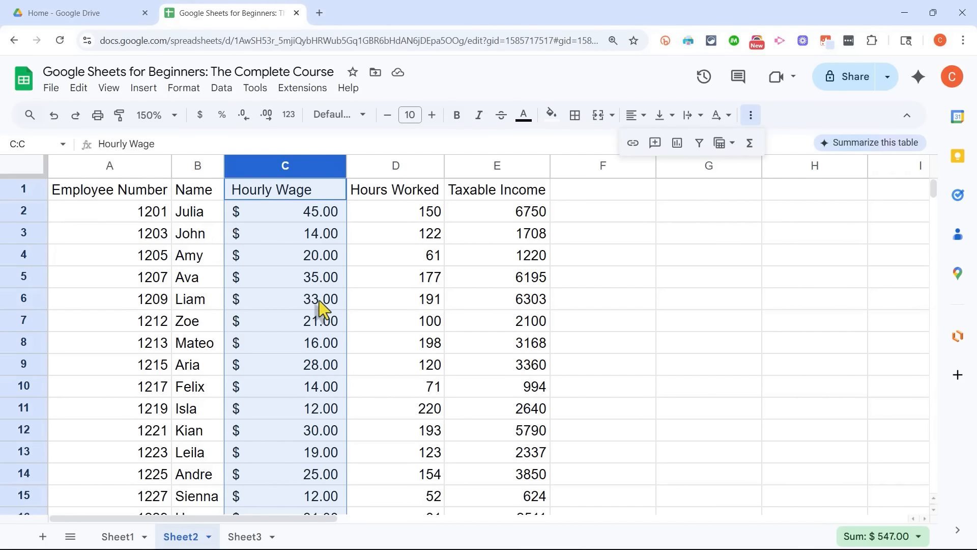
Try the Financial and Percent formats on the Hourly Wage column and undo the trial formats back to whole-dollar currency
click(288, 120)
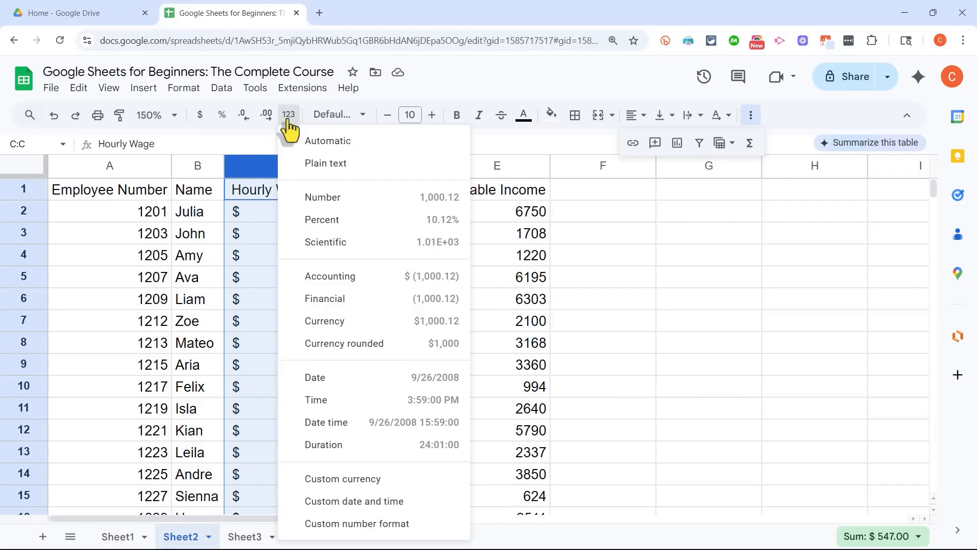
click(360, 300)
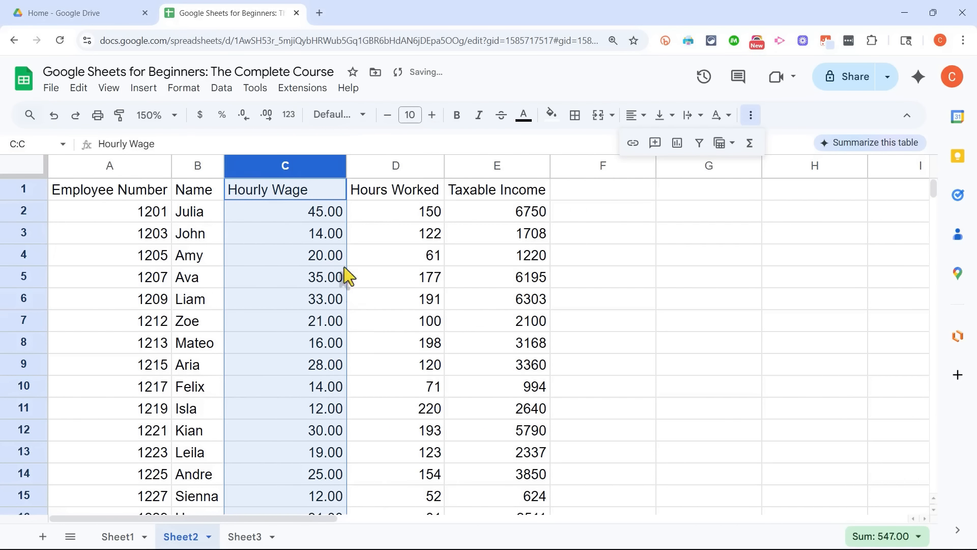
click(288, 115)
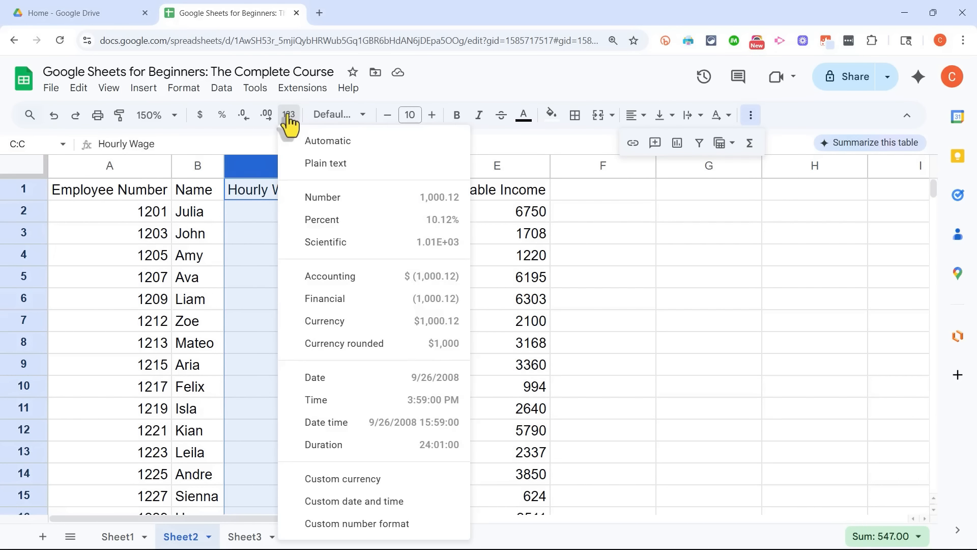
click(327, 232)
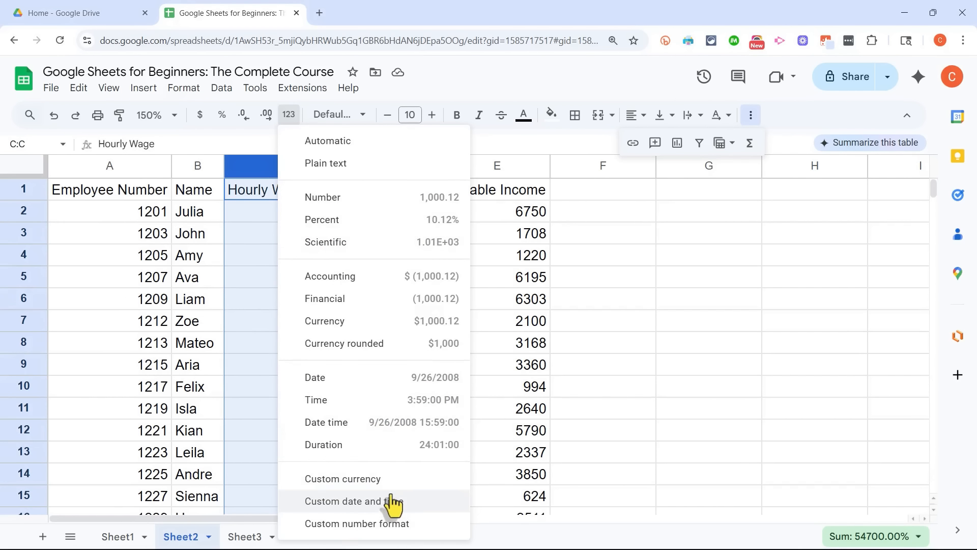
click(373, 326)
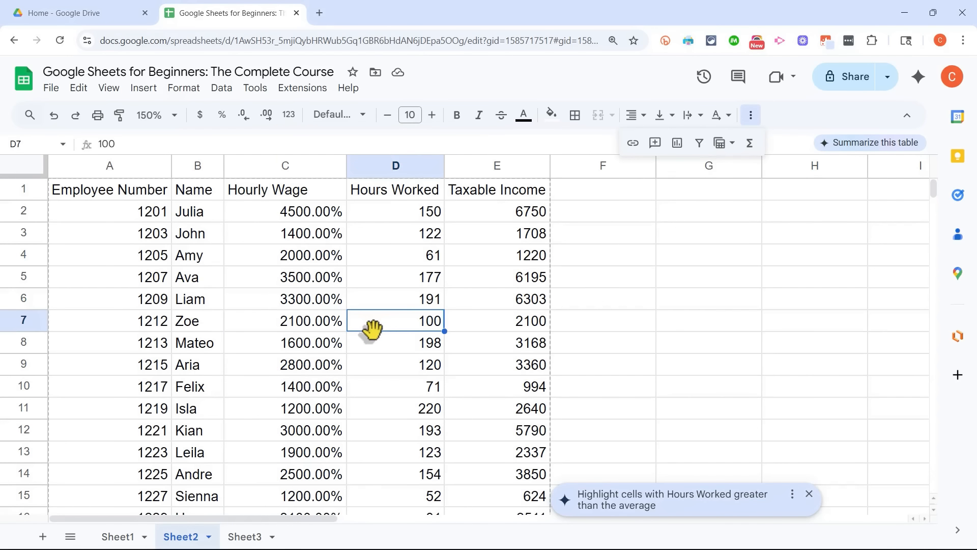
key(ctrl+z)
key(ctrl+z)
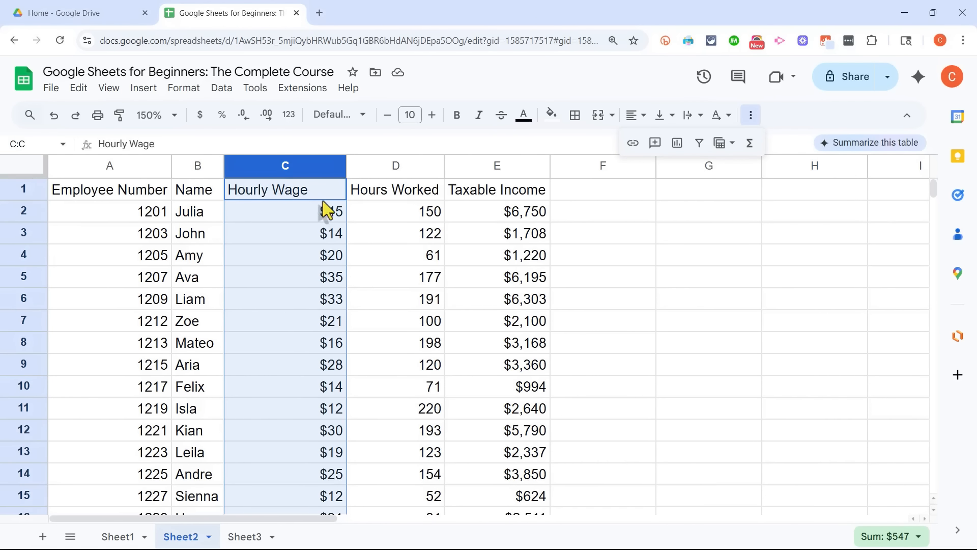
Widen the Name column B to leave more space between the names and the Hourly Wage column
click(301, 210)
click(203, 210)
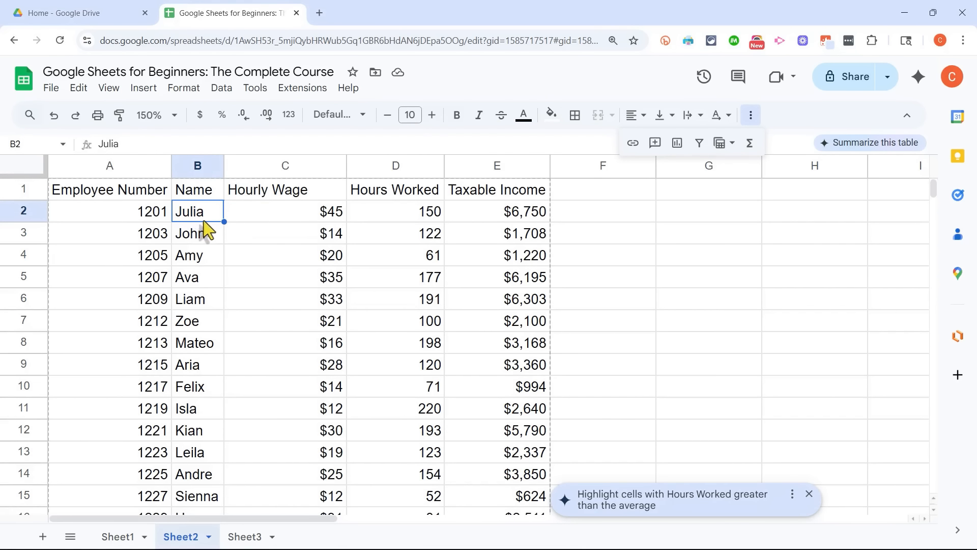
click(206, 234)
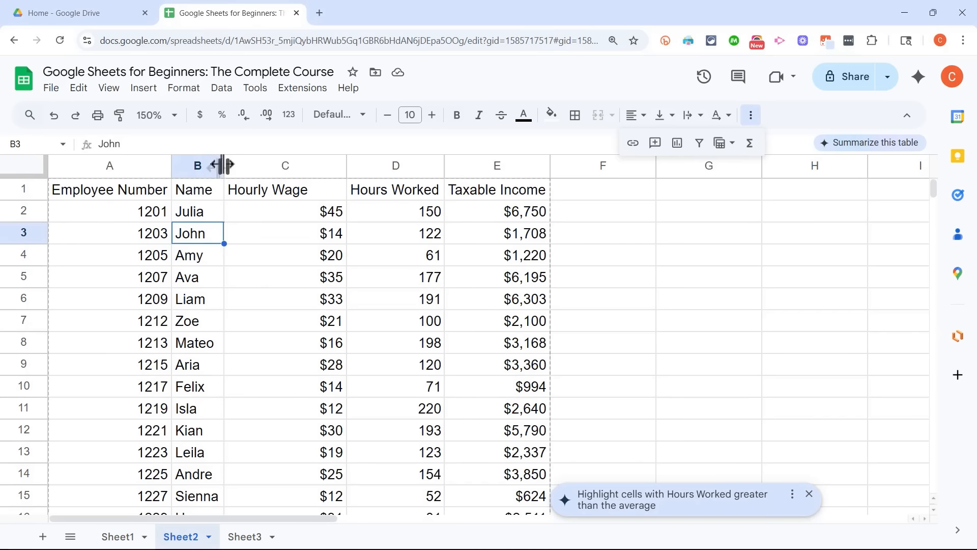
drag(222, 166, 252, 165)
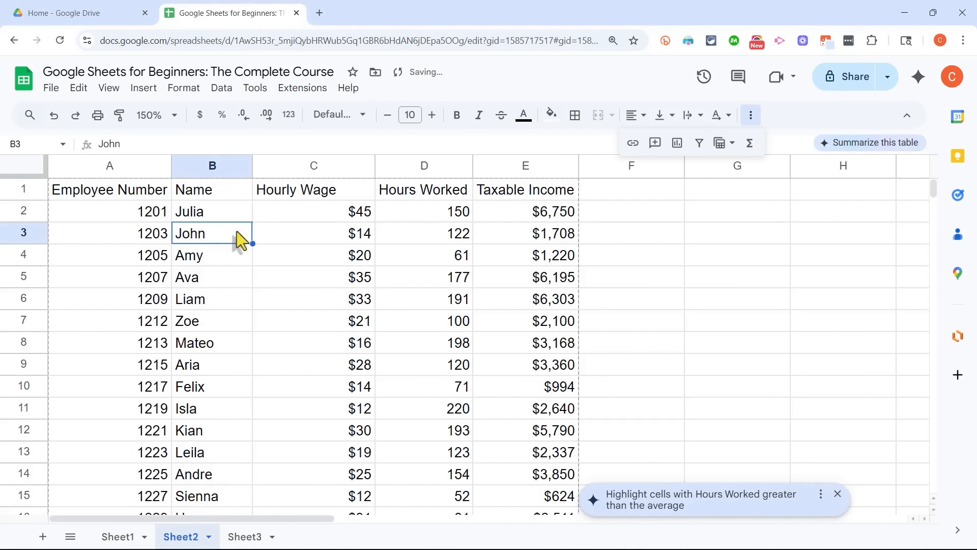
click(323, 232)
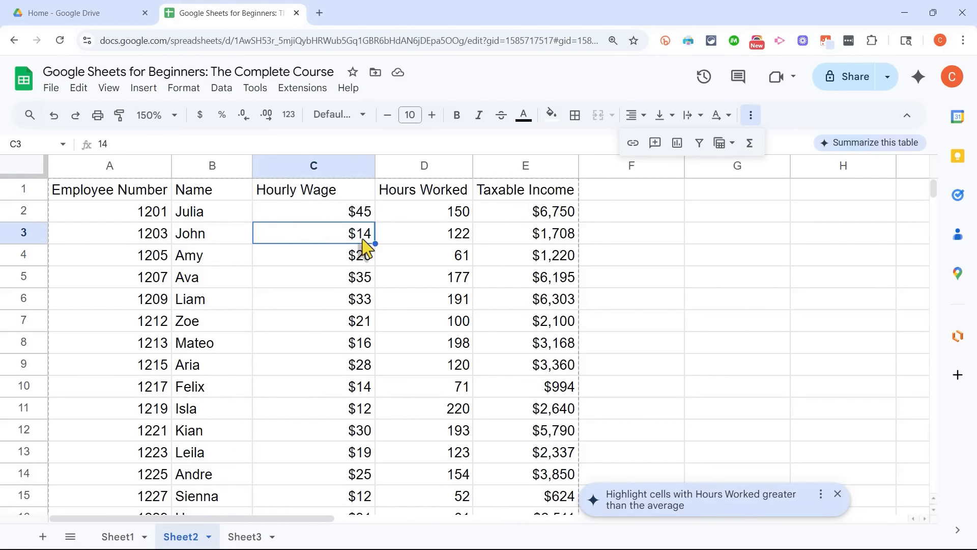
click(231, 242)
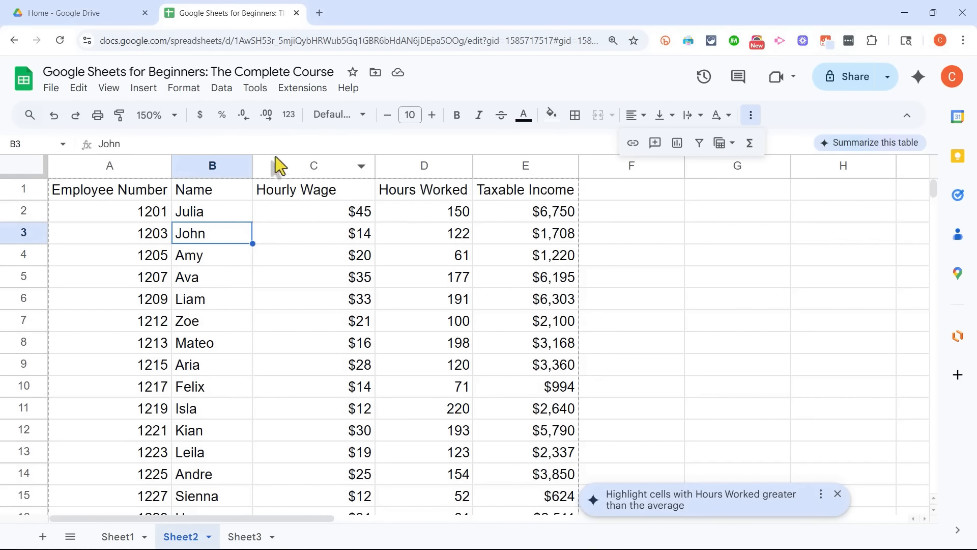
Format the employee numbers in A2:A7 as Plain text
click(150, 237)
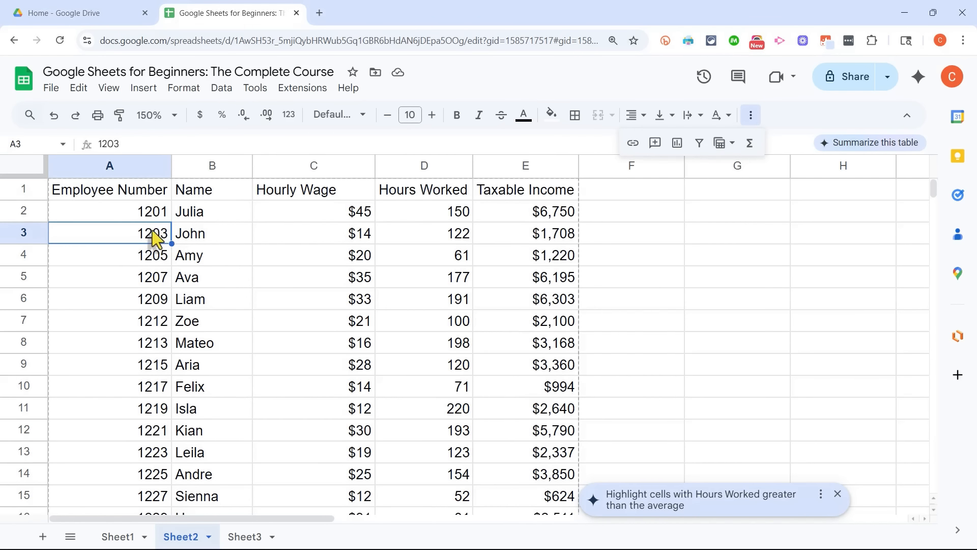
drag(153, 216, 158, 332)
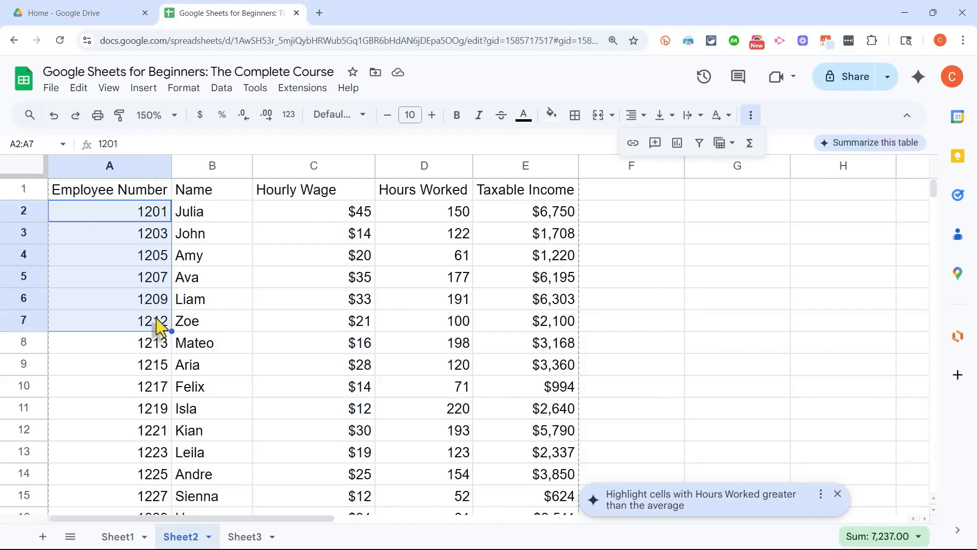
click(290, 116)
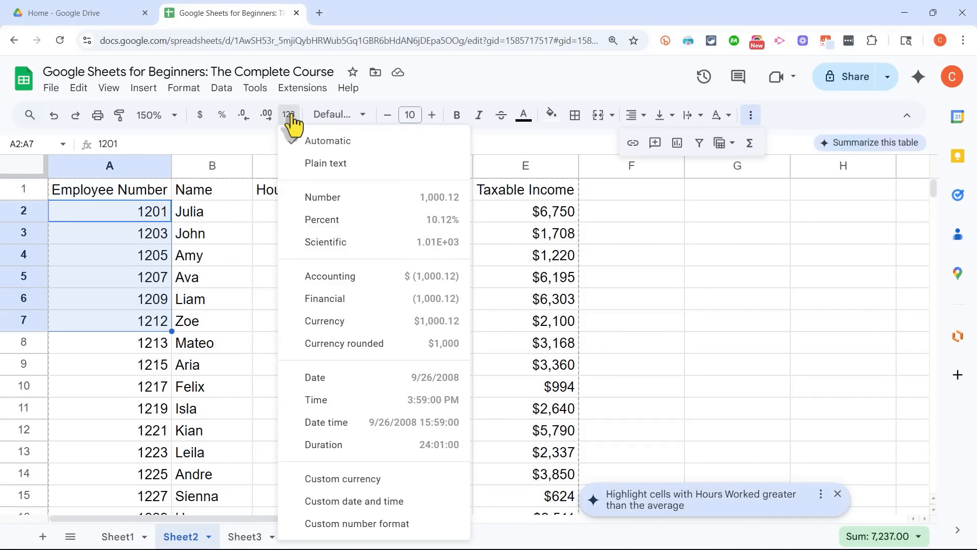
click(328, 164)
click(268, 282)
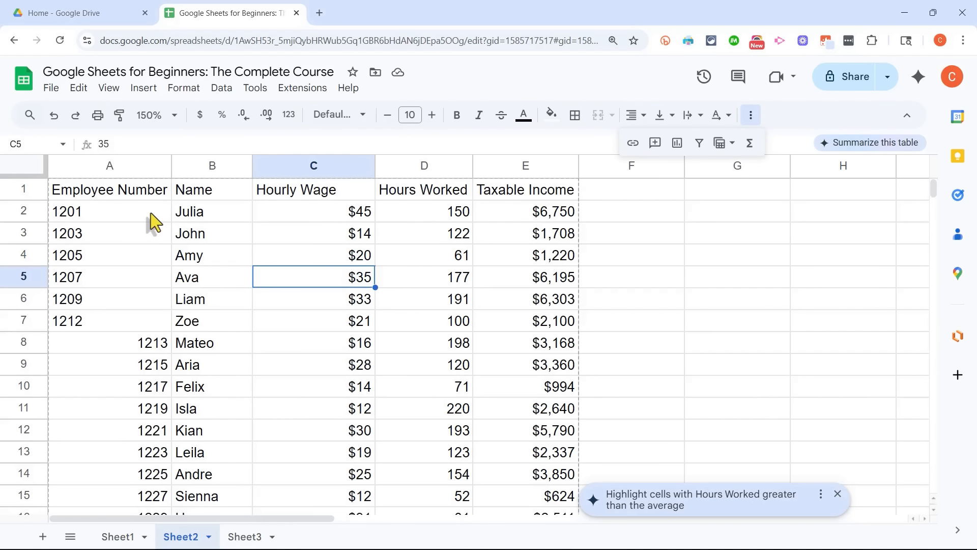
Format the remaining employee numbers in A8:A24 as Plain text
drag(102, 343, 111, 438)
scroll(312, 283, up, 4)
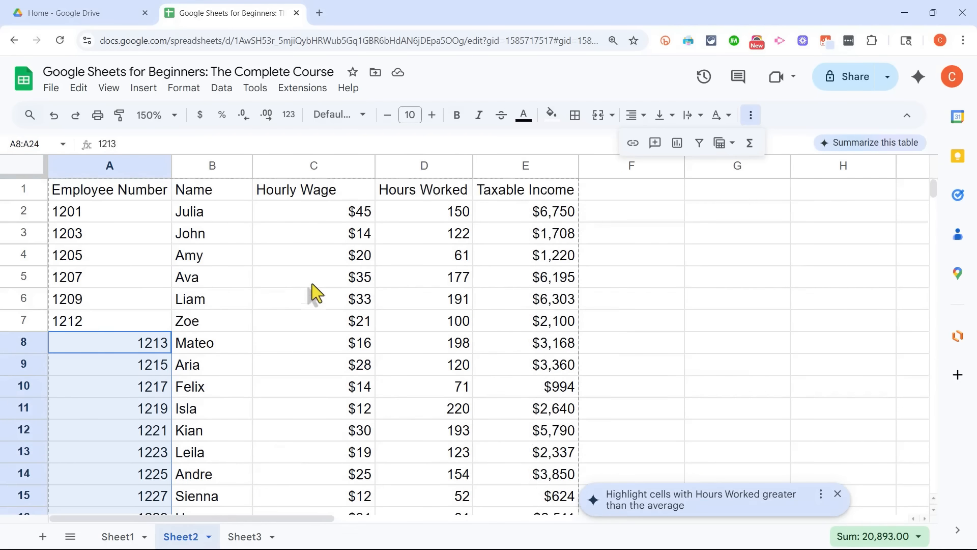
click(292, 118)
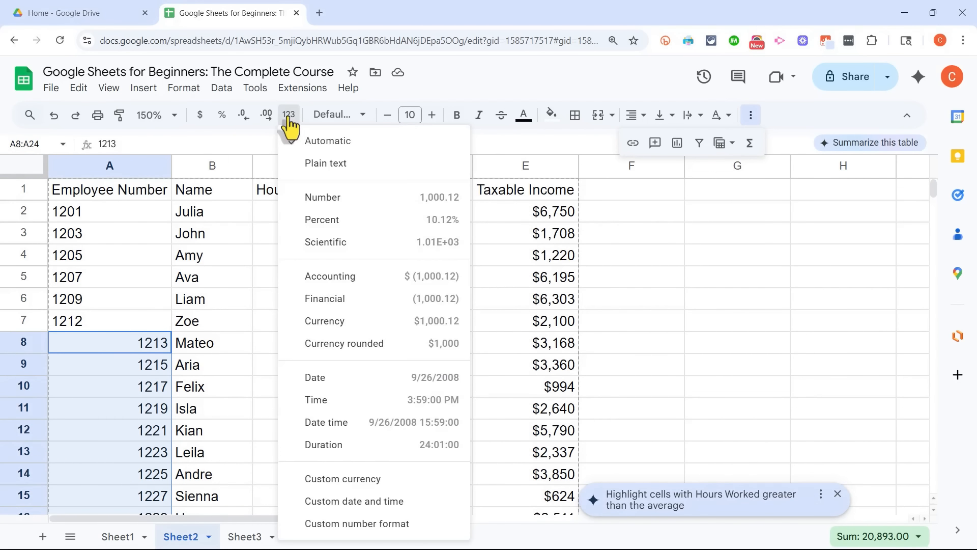
click(312, 163)
click(298, 346)
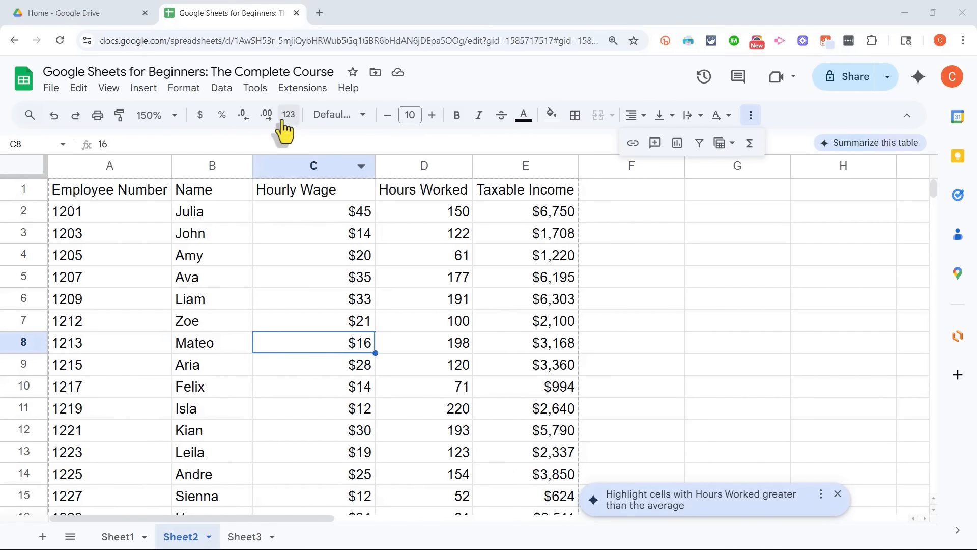
click(289, 116)
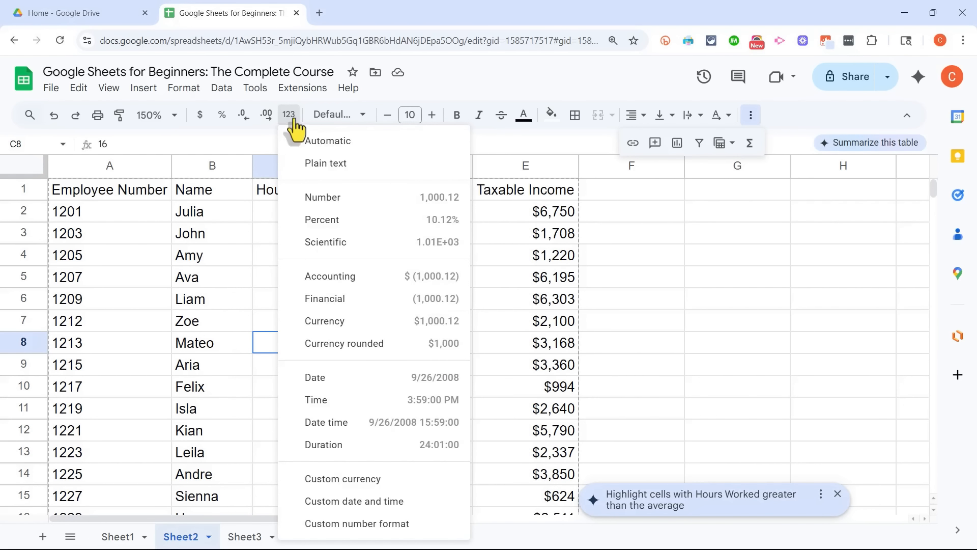
click(184, 88)
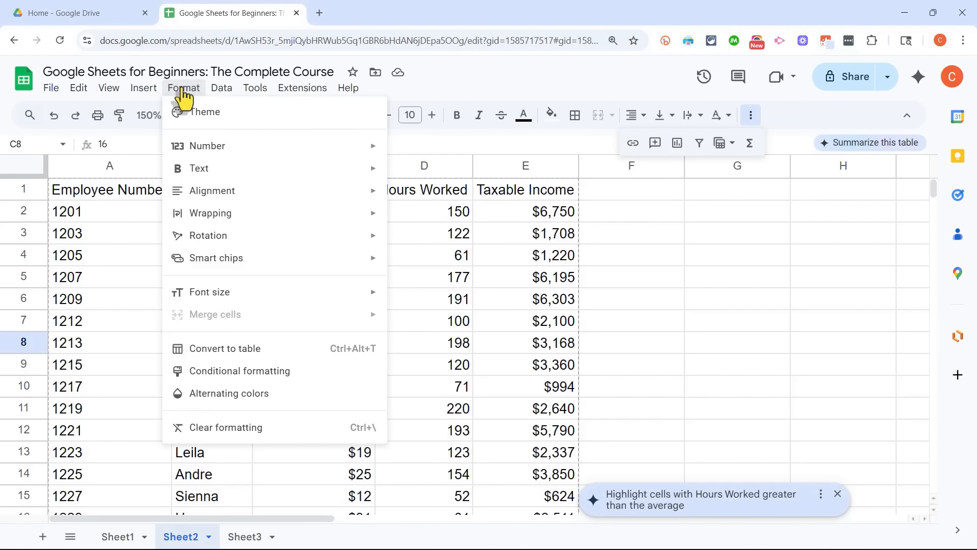
mouse_move(224, 147)
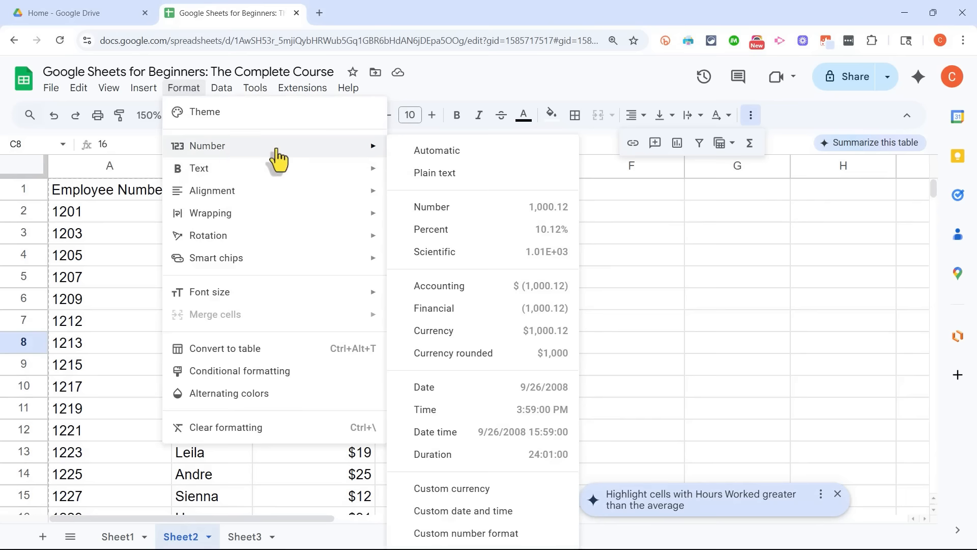
mouse_move(252, 174)
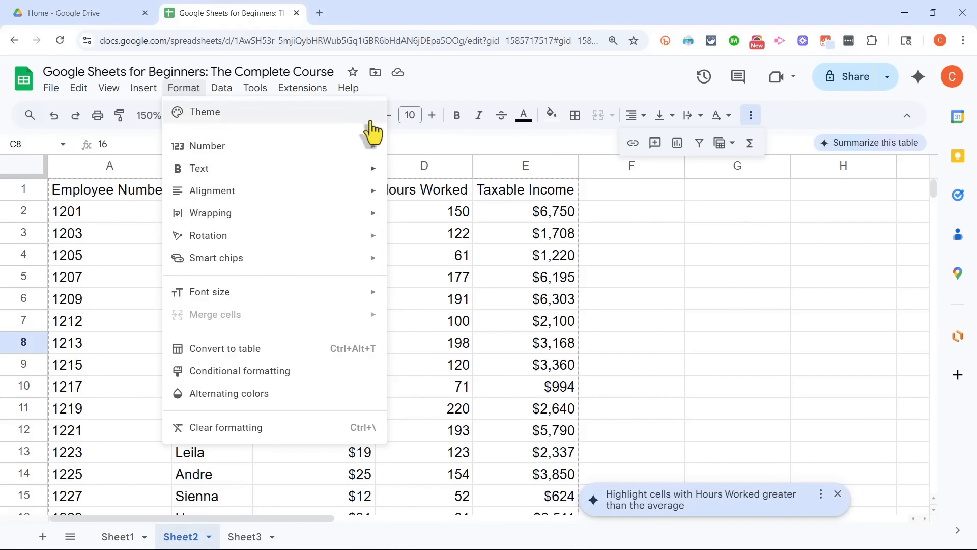
click(467, 82)
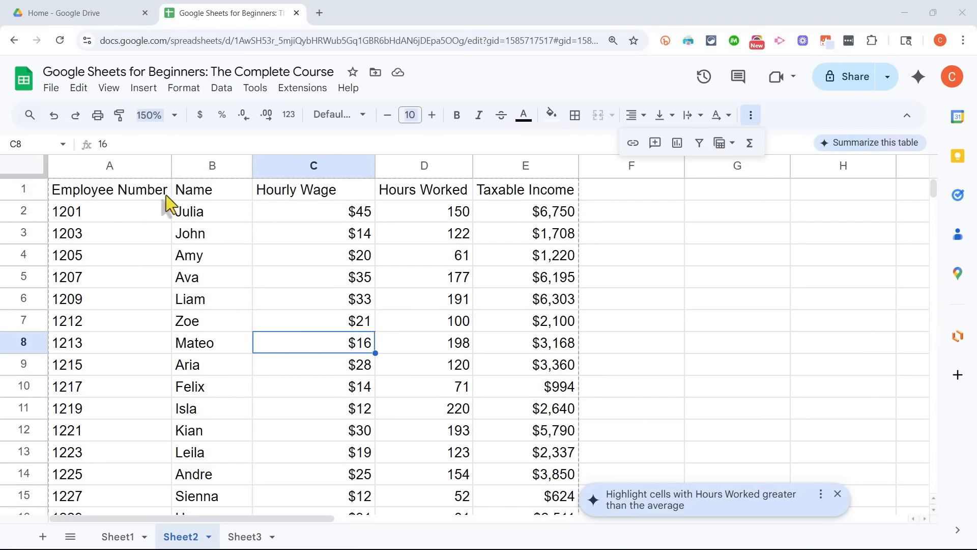
Make the Employee Number heading in cell A1 bold
click(128, 195)
click(135, 227)
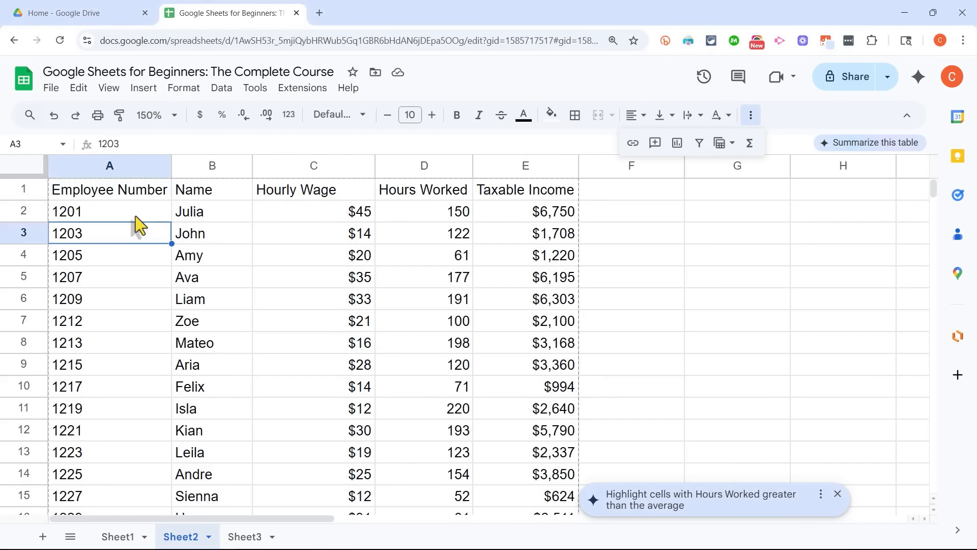
drag(127, 191, 146, 201)
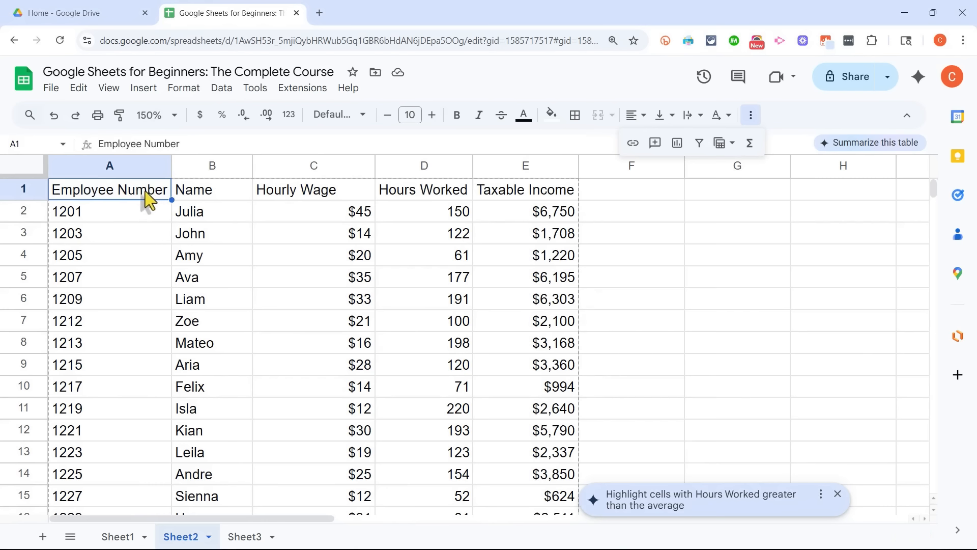
click(458, 120)
click(224, 192)
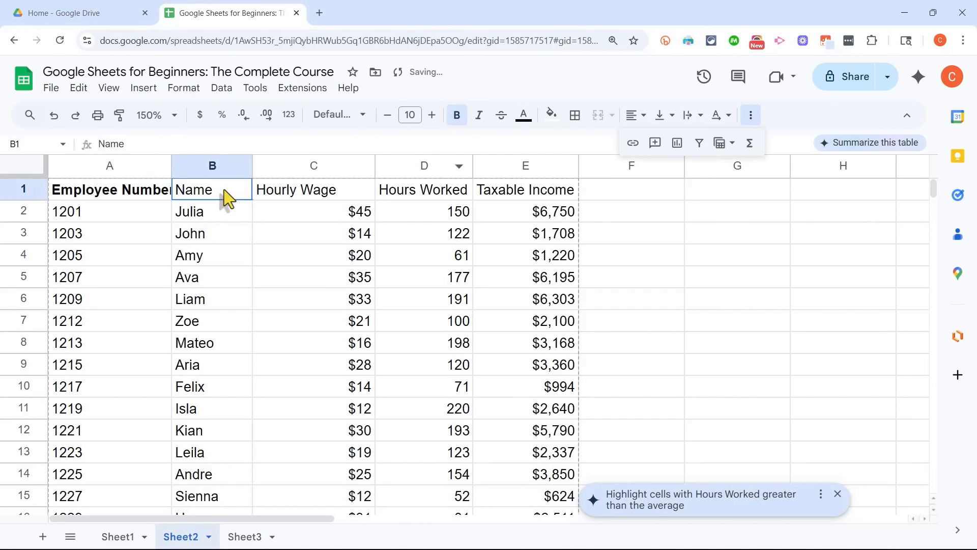
click(206, 278)
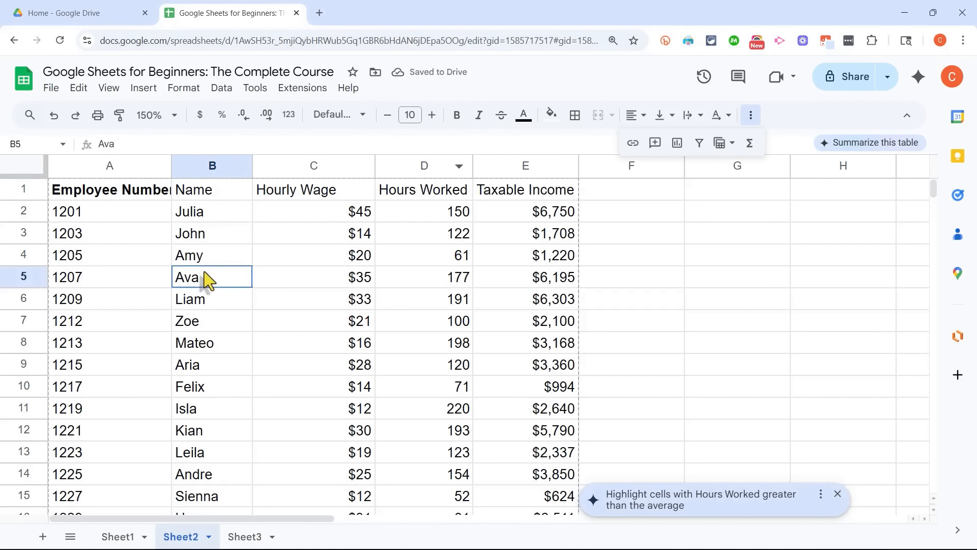
Make all the column headings in row 1 bold by formatting the entire row
click(127, 196)
drag(127, 197, 535, 192)
click(351, 257)
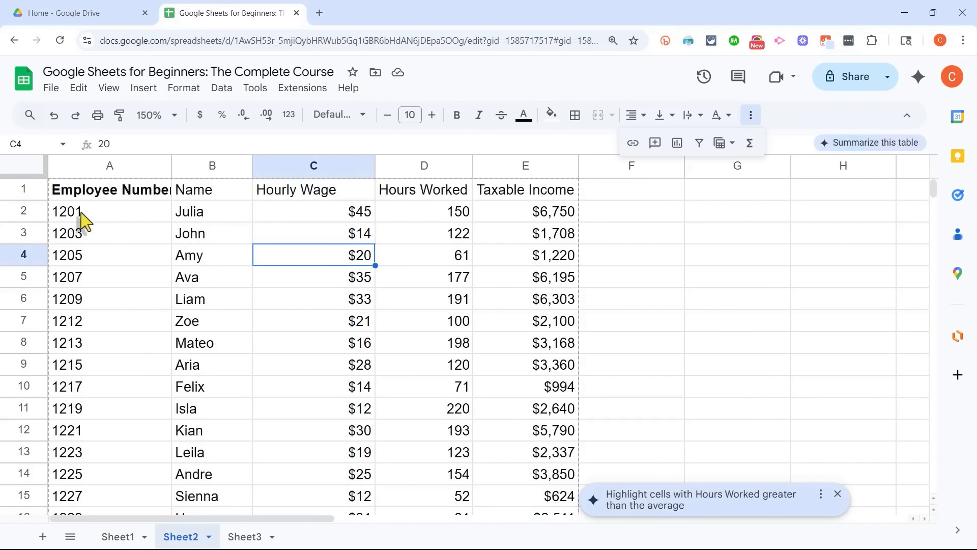
click(24, 190)
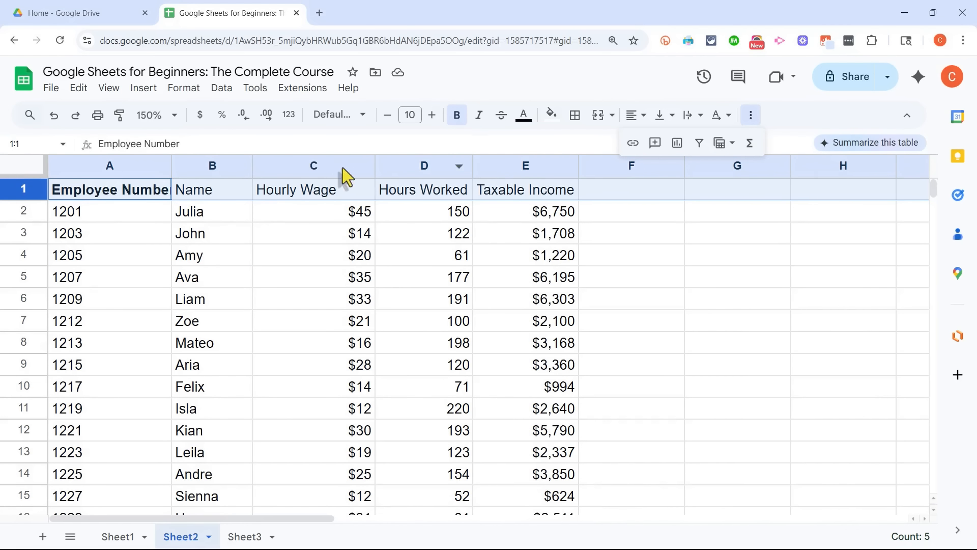
click(456, 123)
click(457, 123)
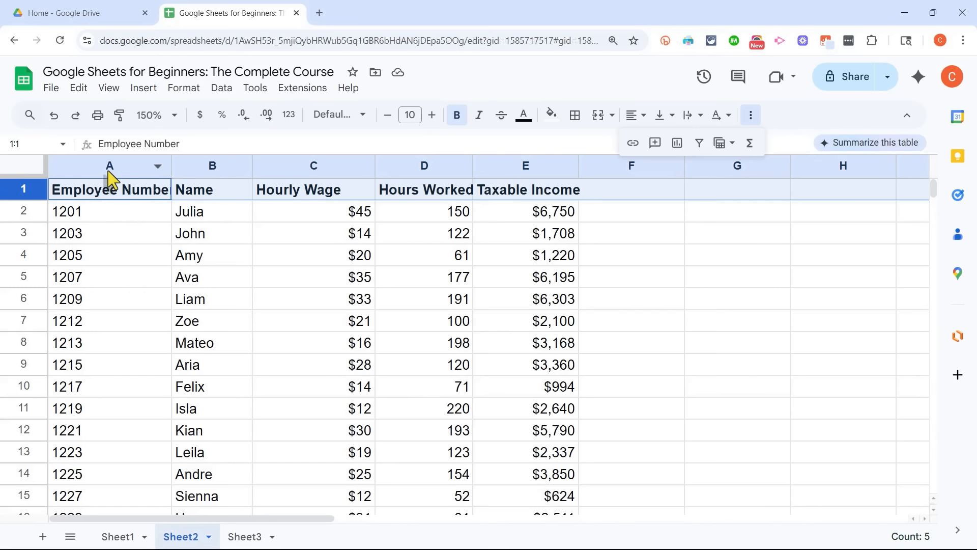
Make the entire Employee Number column A bold and check the formatting down to the summary rows
click(108, 167)
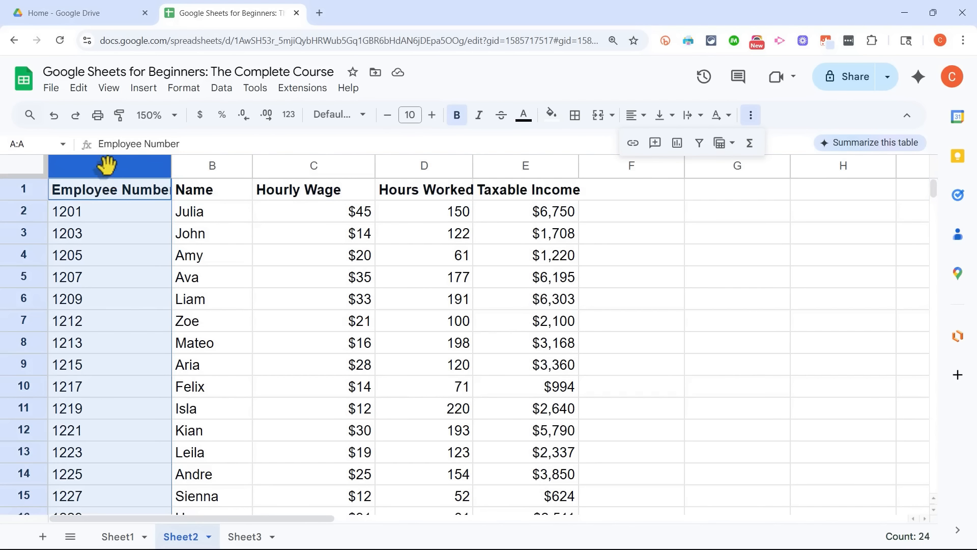
click(458, 116)
click(462, 118)
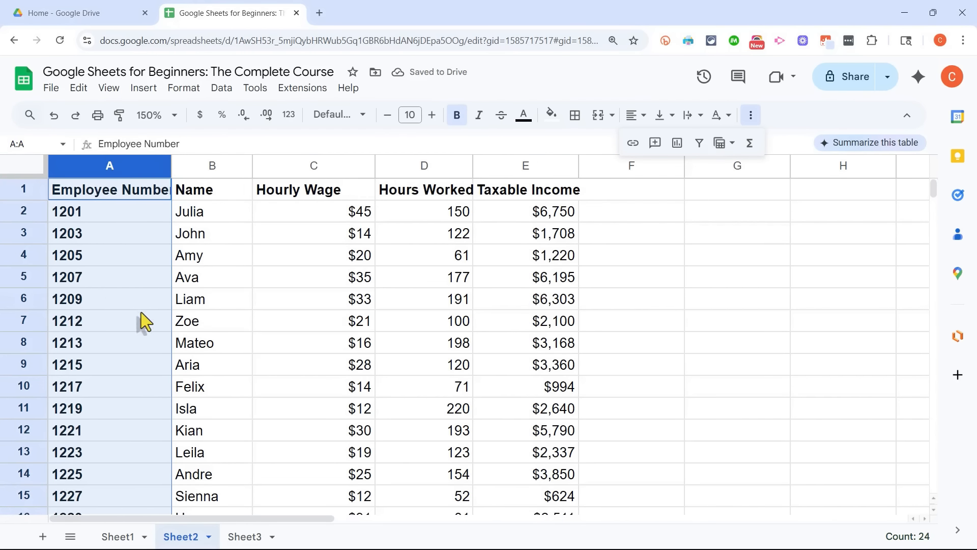
click(459, 117)
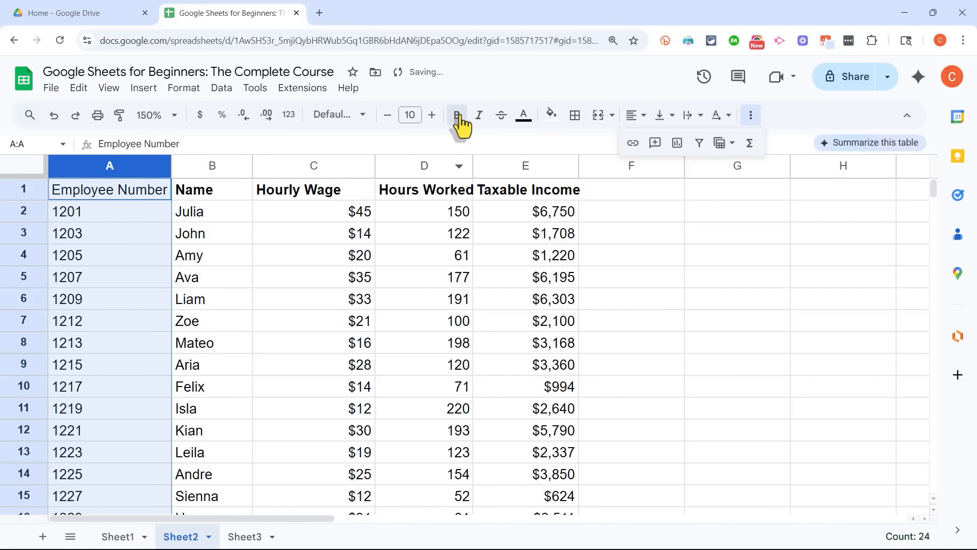
click(458, 118)
click(242, 323)
scroll(153, 311, down, 5)
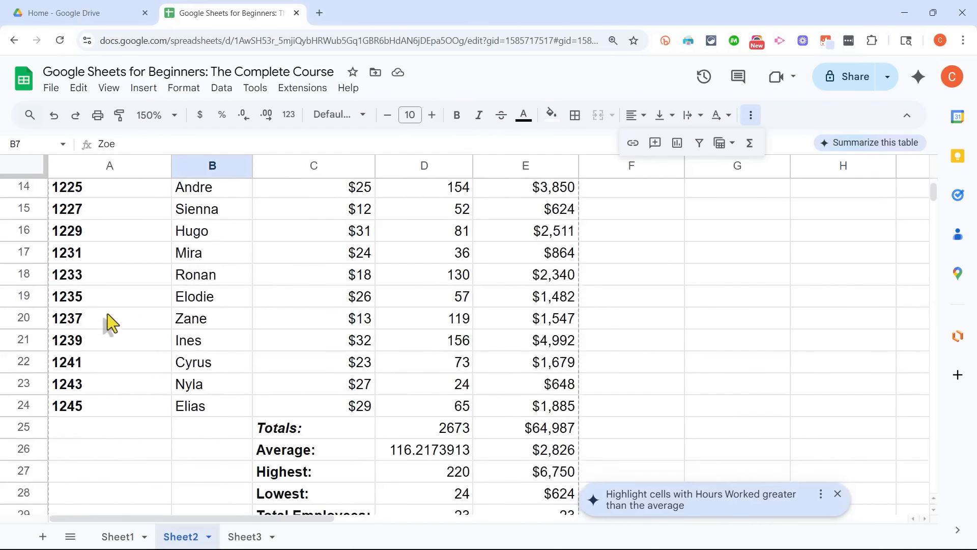
scroll(109, 323, down, 4)
scroll(109, 327, up, 8)
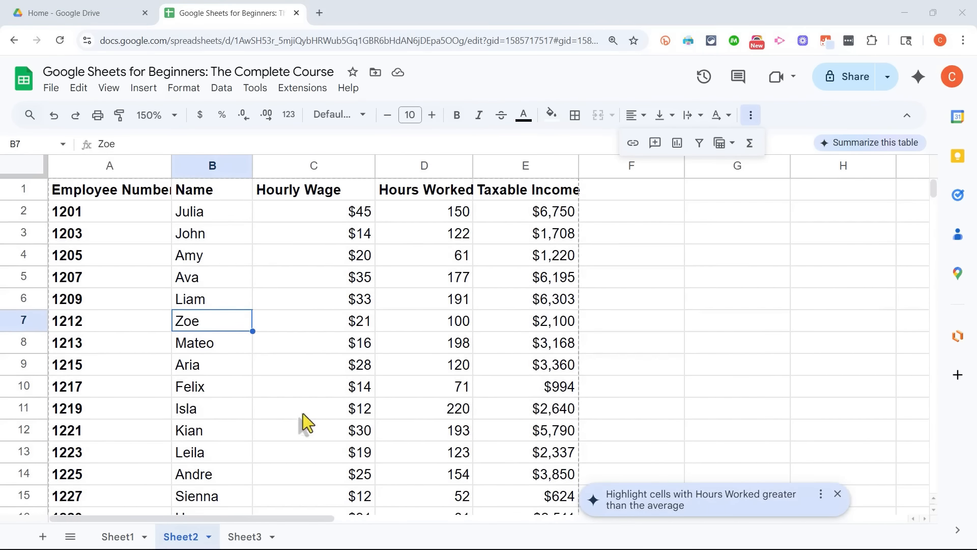
Center the column headings across row 1 horizontally
click(32, 189)
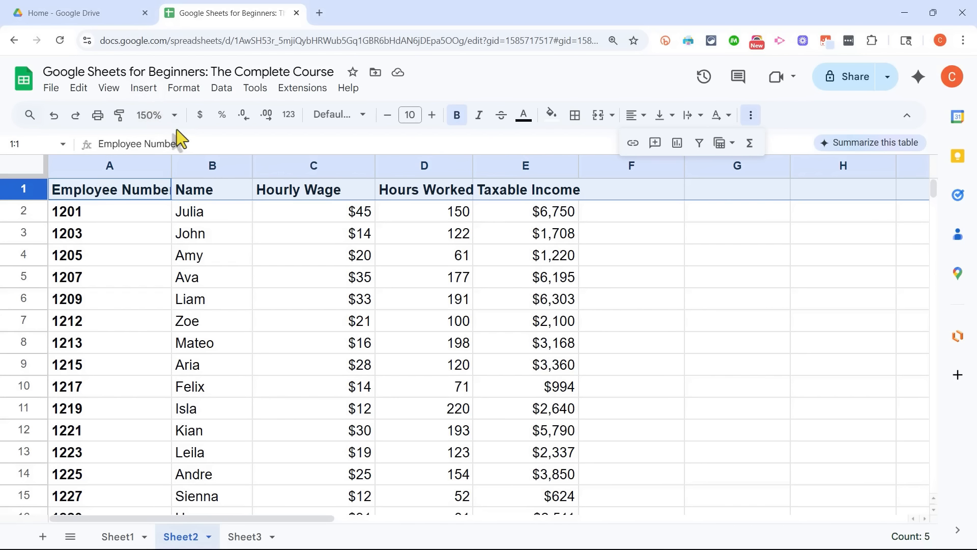
click(640, 118)
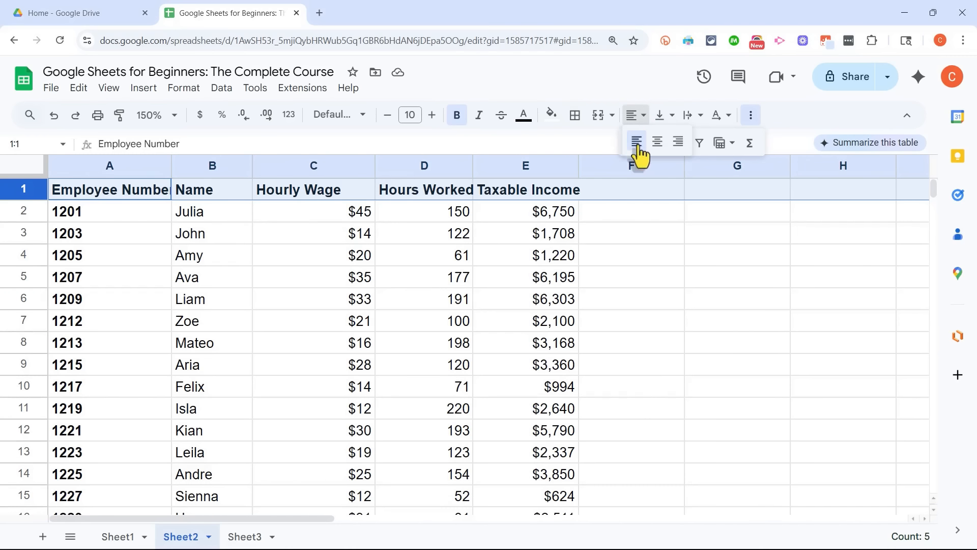
click(655, 143)
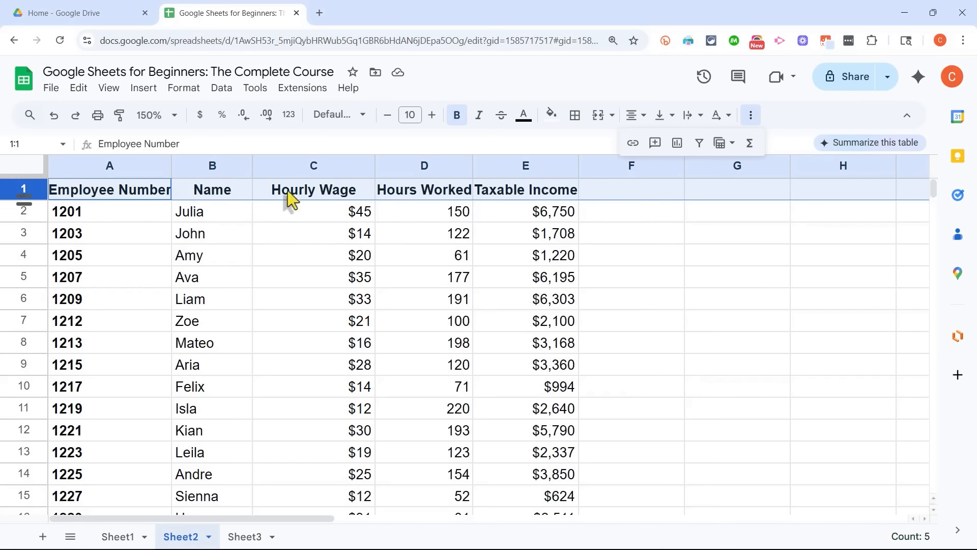
click(212, 234)
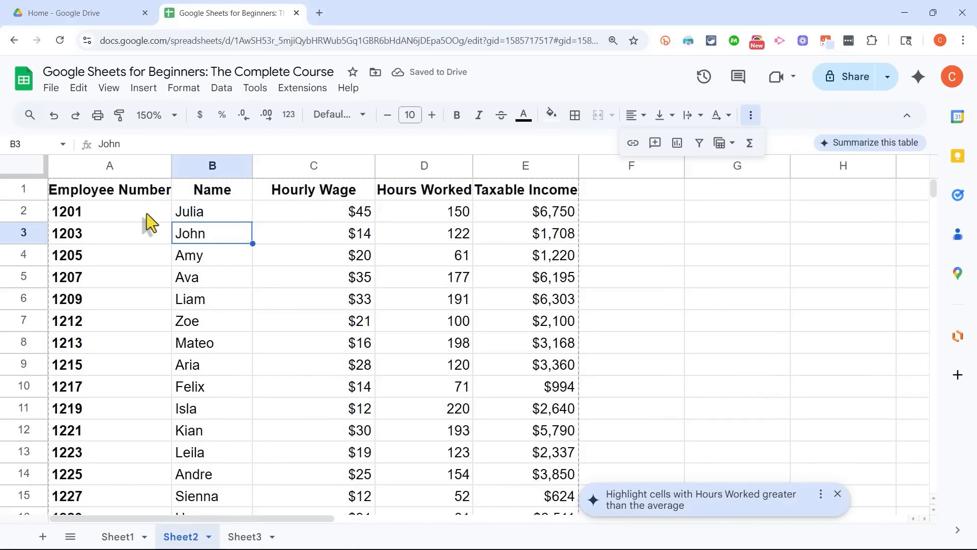
click(146, 213)
Auto-fit the widths of columns A through E to their contents
drag(115, 162, 512, 164)
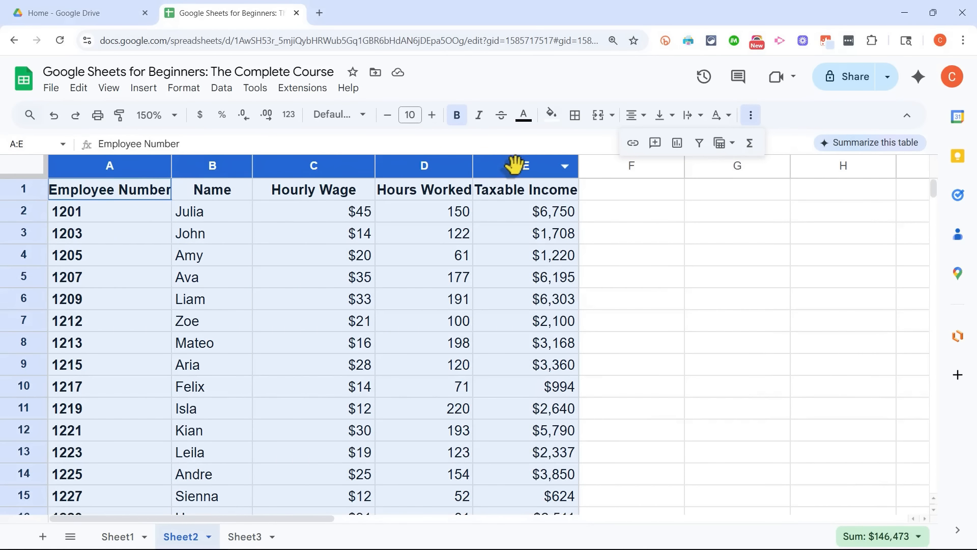
double_click(474, 169)
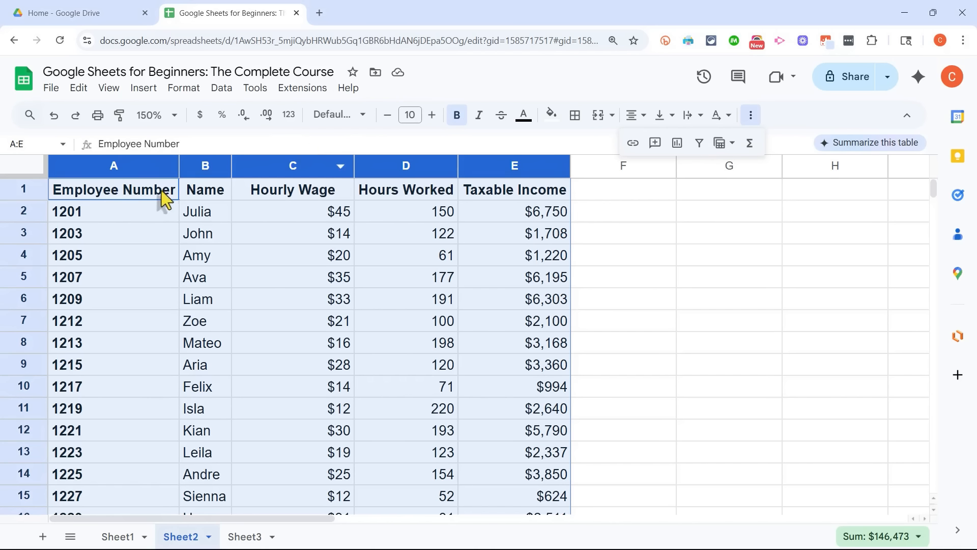
click(206, 255)
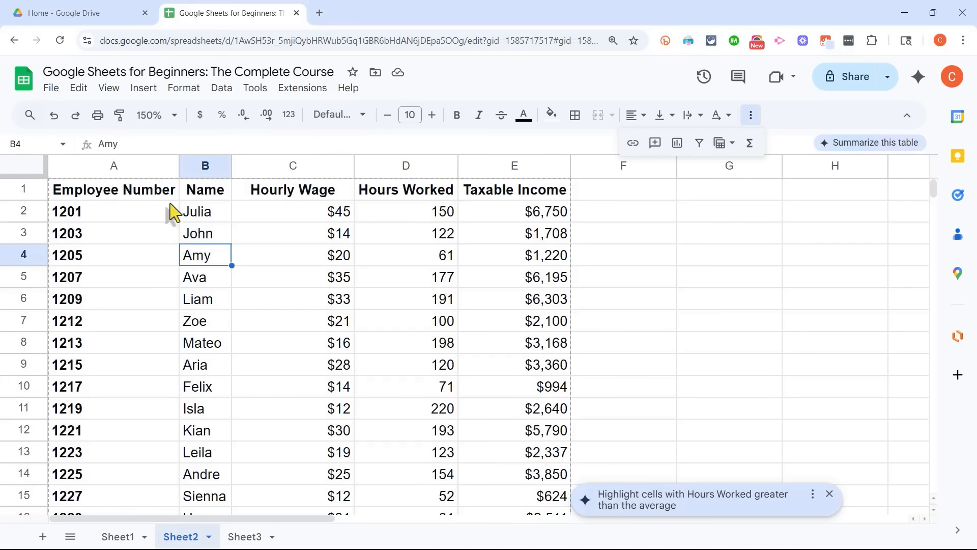
Fill the heading cells A1:E1 with yellow
click(109, 195)
drag(109, 195, 508, 191)
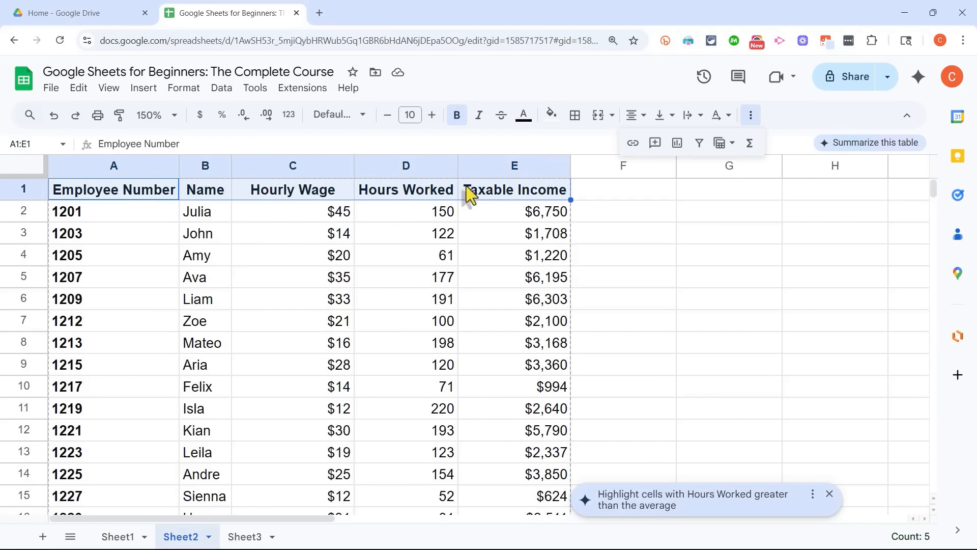
click(554, 122)
click(605, 179)
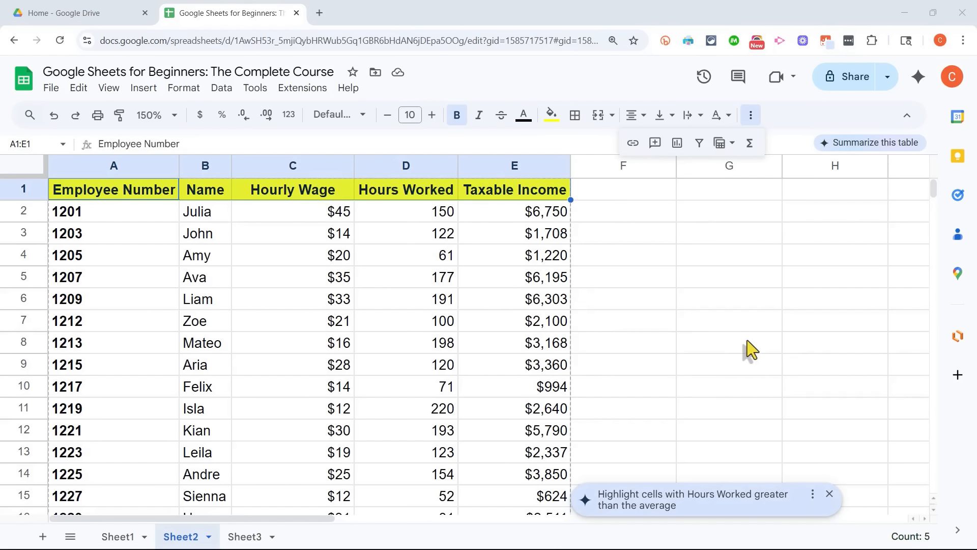
click(687, 308)
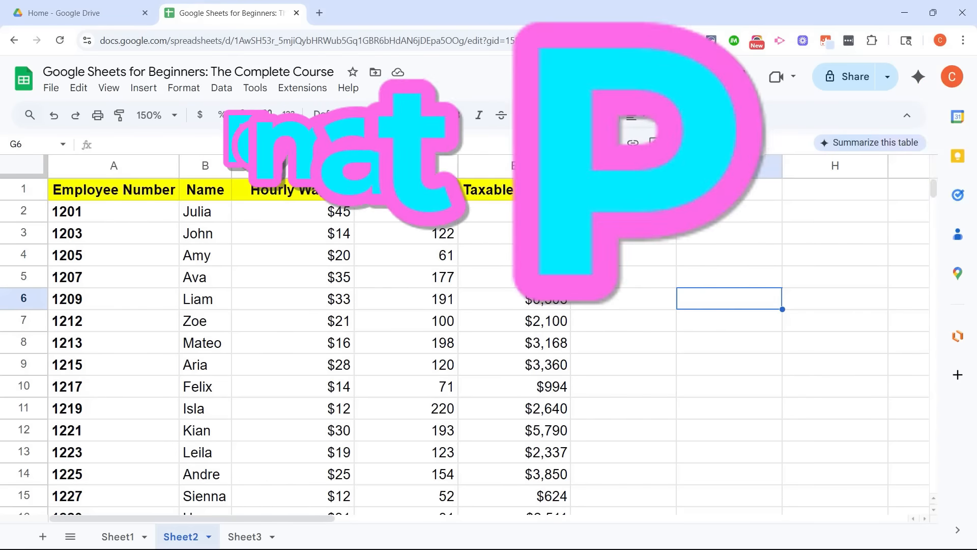
click(599, 239)
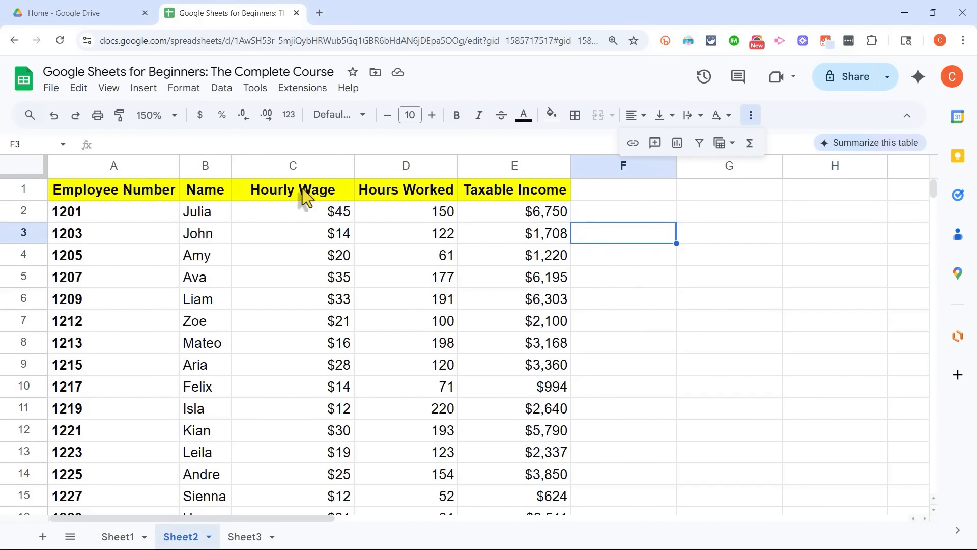
Italicize the headings in A1:E1, then try strikethrough on them and remove it again
click(303, 189)
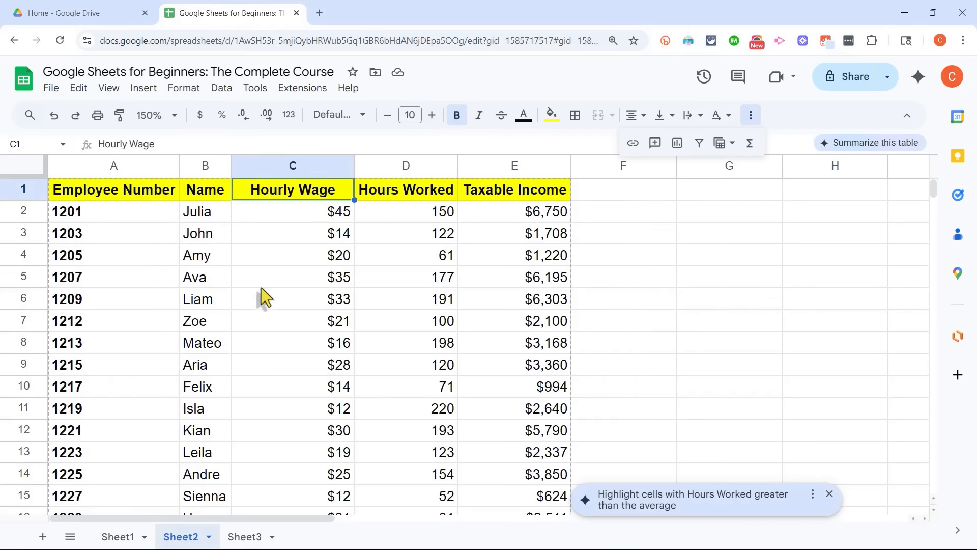
drag(117, 189, 515, 189)
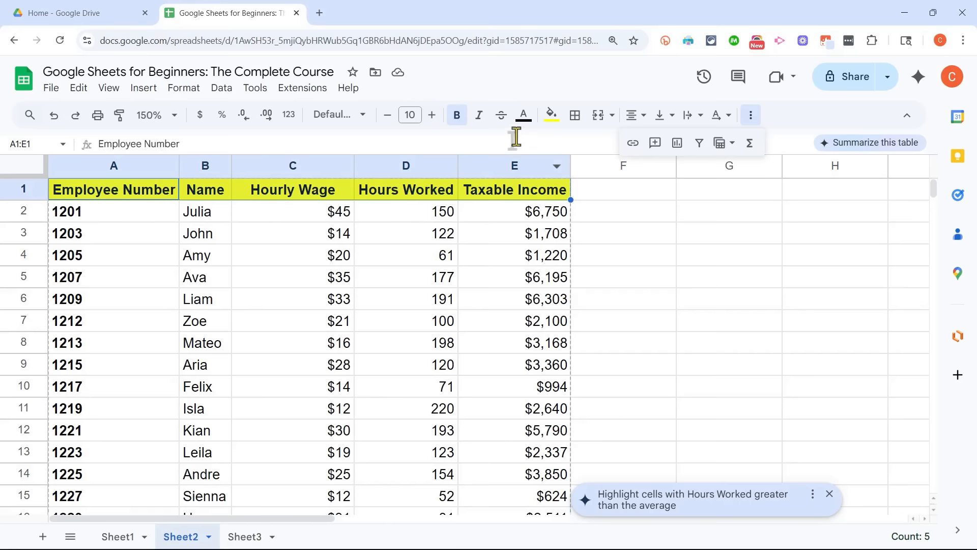
click(480, 116)
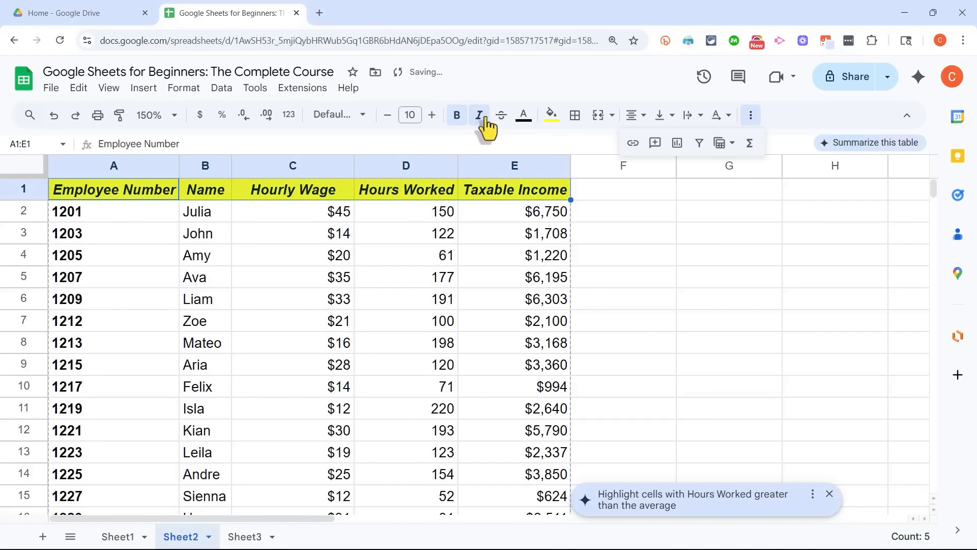
click(501, 117)
click(501, 118)
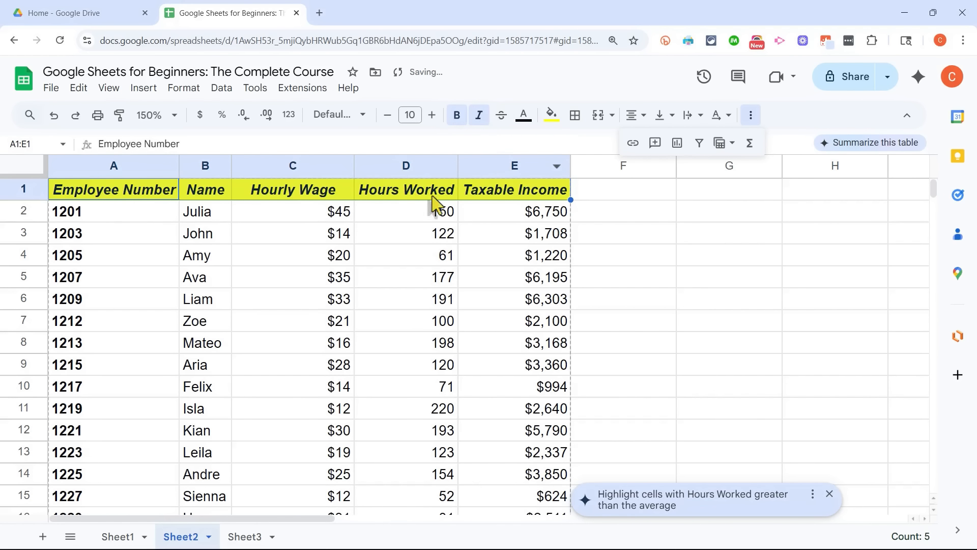
click(301, 196)
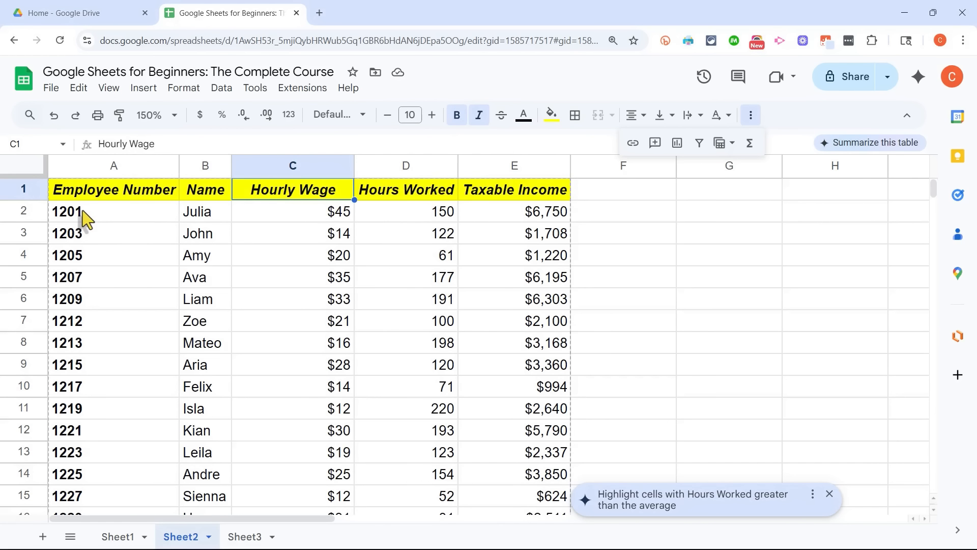
click(100, 212)
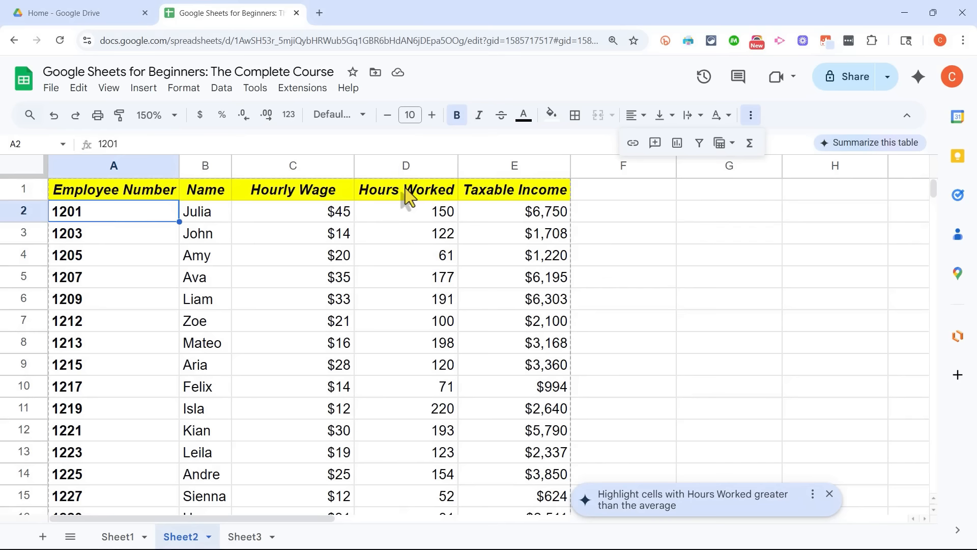
click(308, 192)
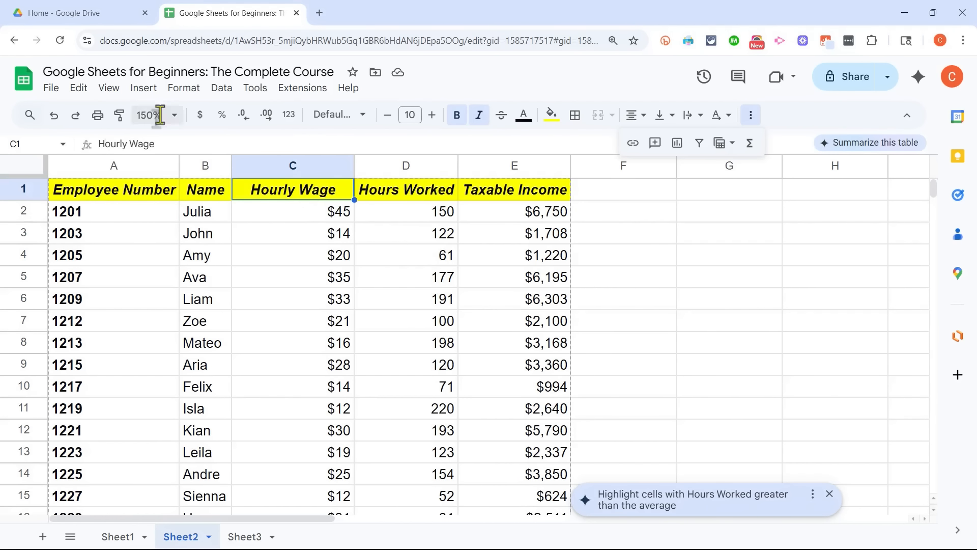
Copy the formatting of the Hourly Wage heading onto cell A2 with Paint format
click(122, 122)
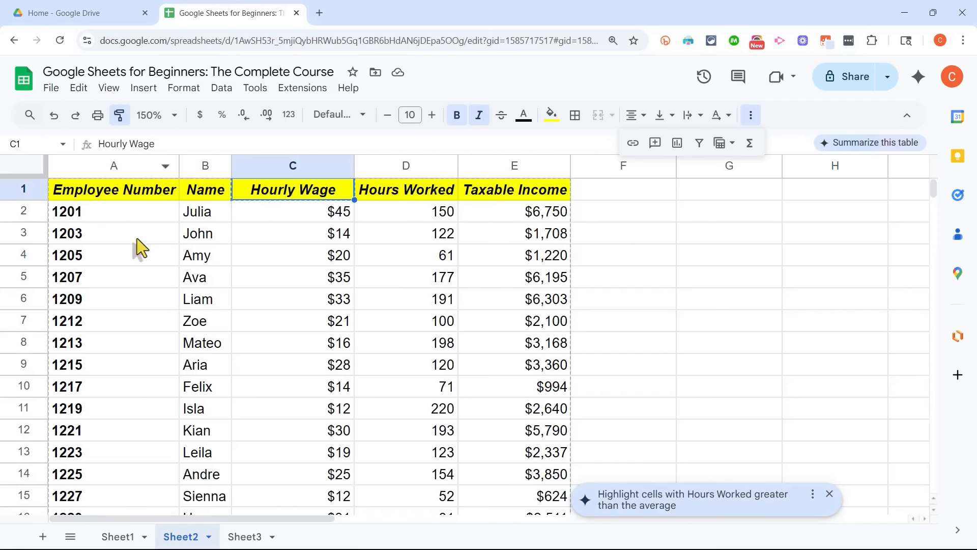
click(77, 218)
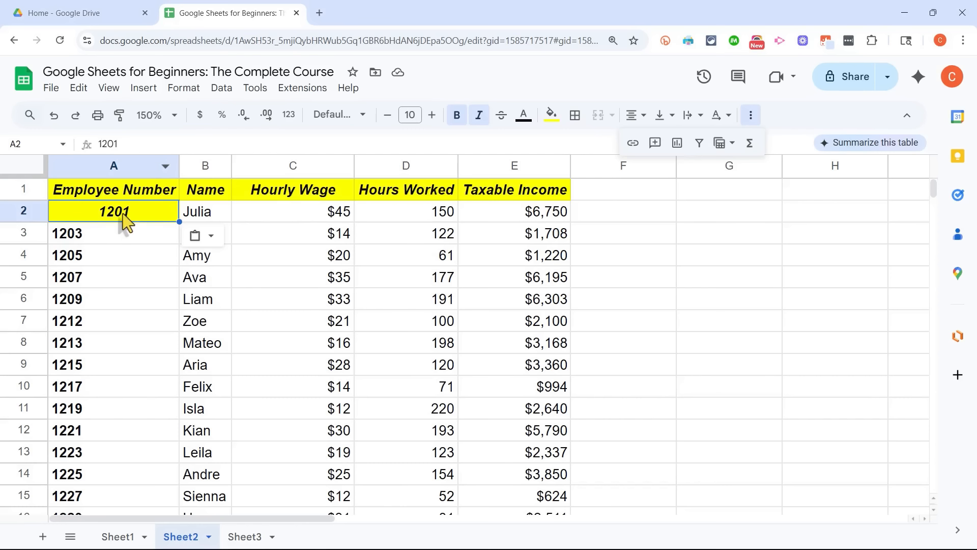
click(131, 243)
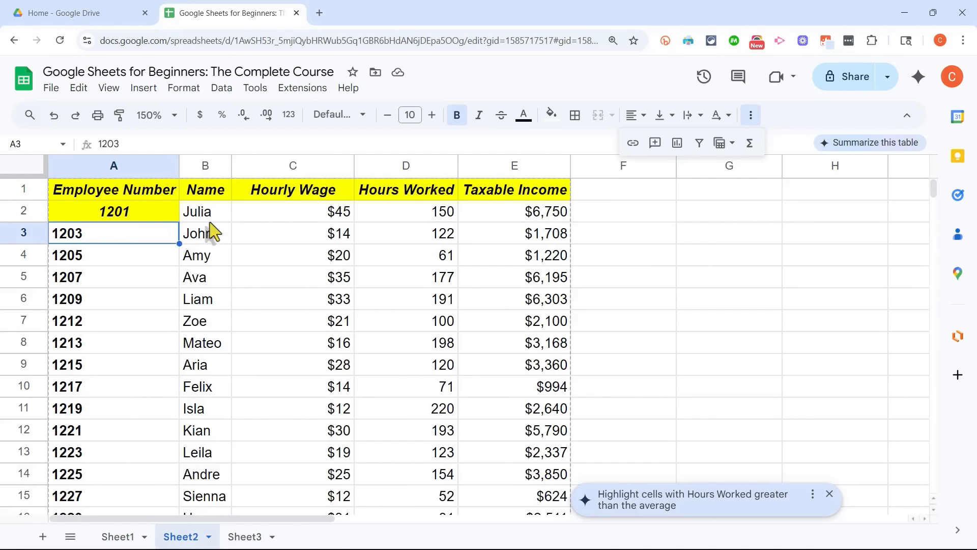
Apply a column heading's formatting to cell A3 with Paint format
click(393, 191)
click(317, 191)
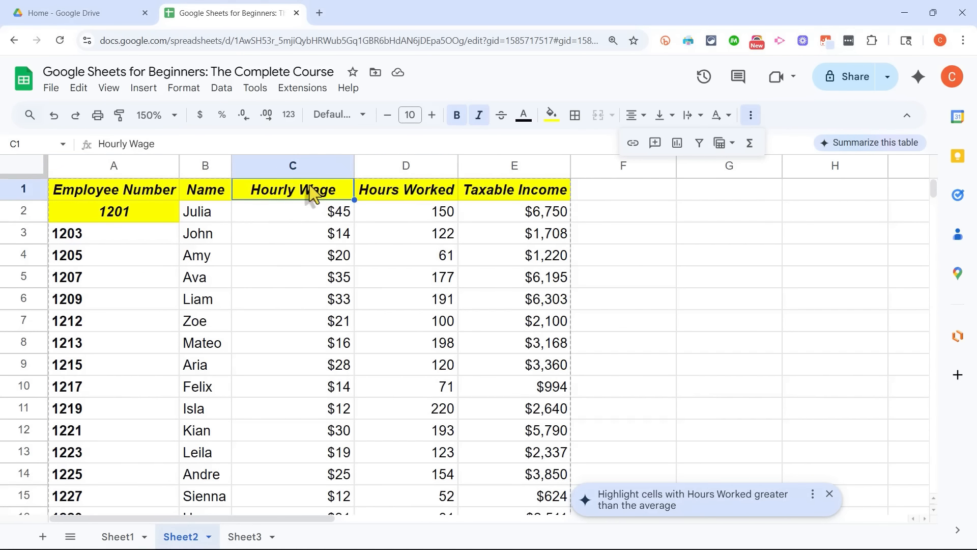
click(121, 116)
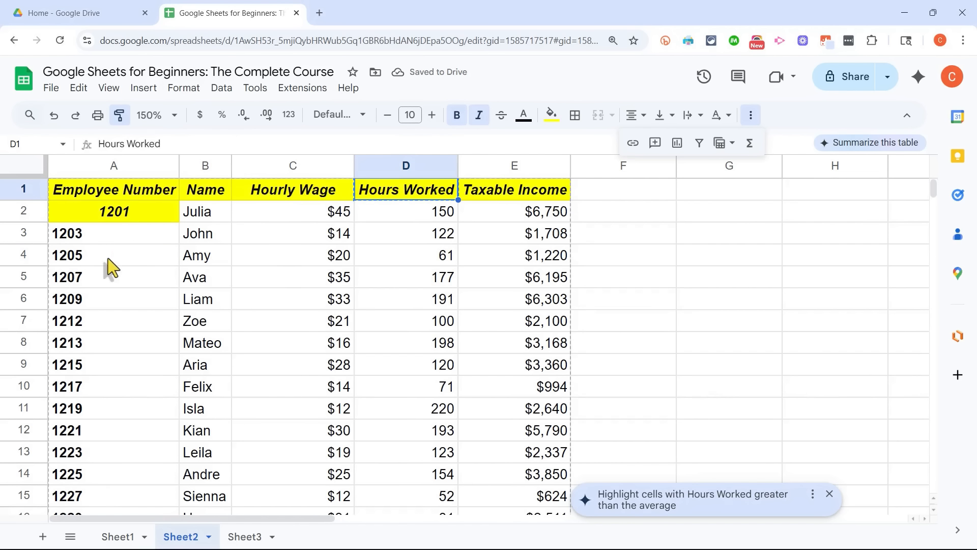
click(108, 240)
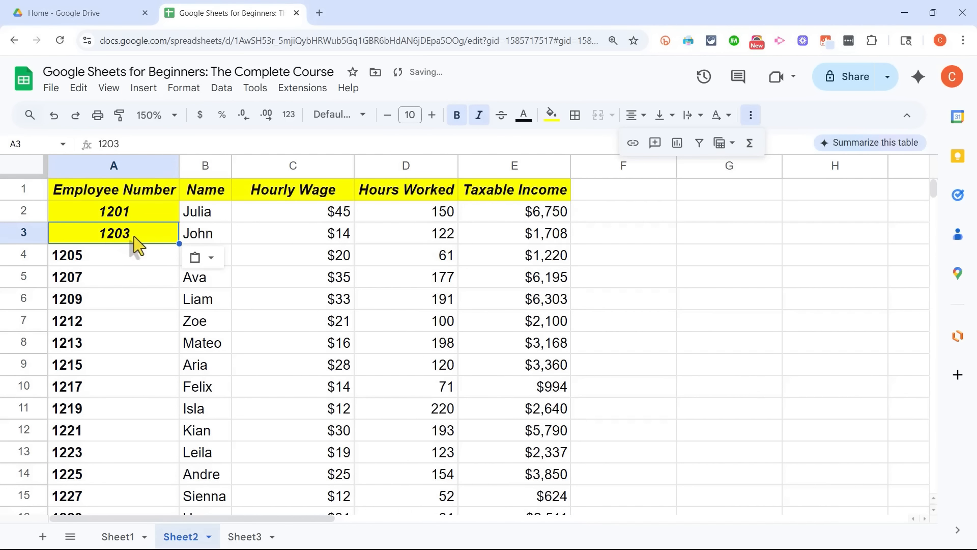
click(138, 255)
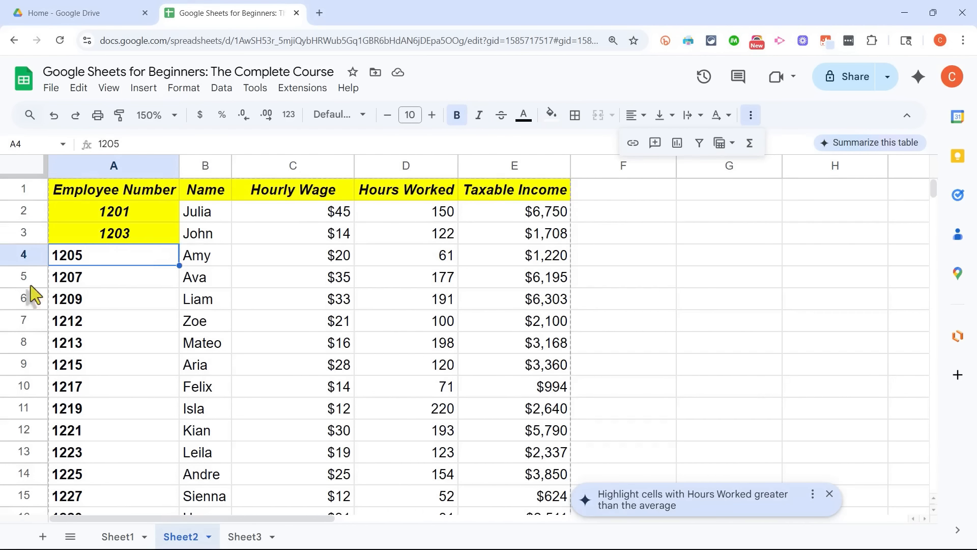
Paint the Hourly Wage heading's formatting onto the remaining employee numbers in A4:A24
scroll(104, 255, down, 6)
scroll(83, 306, up, 6)
click(286, 192)
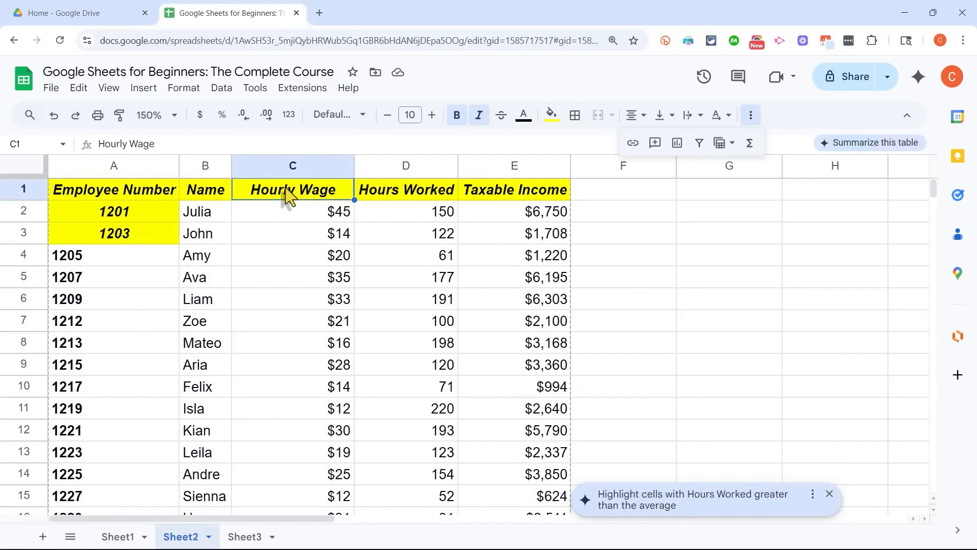
click(119, 115)
mouse_move(114, 251)
mouse_down()
mouse_move(108, 508)
mouse_move(115, 301)
mouse_up()
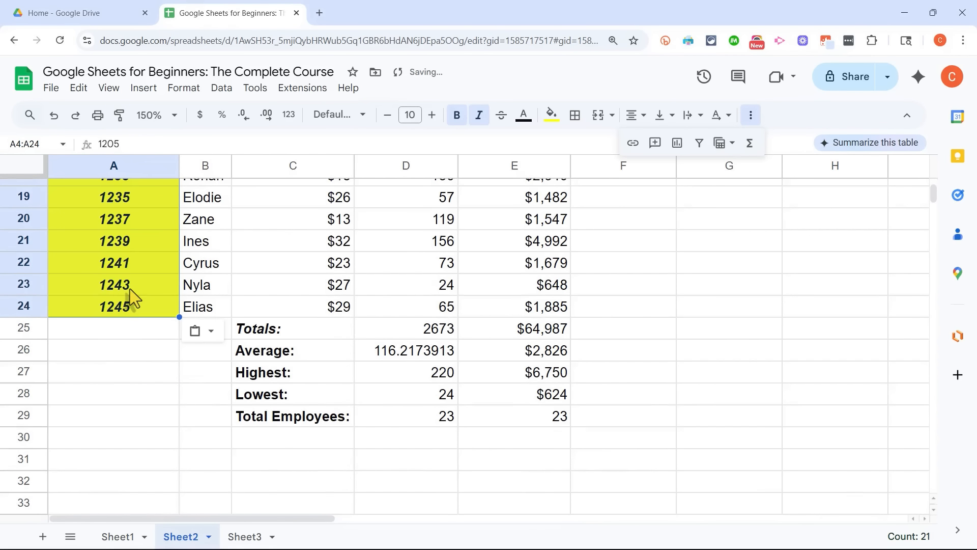
scroll(204, 295, up, 6)
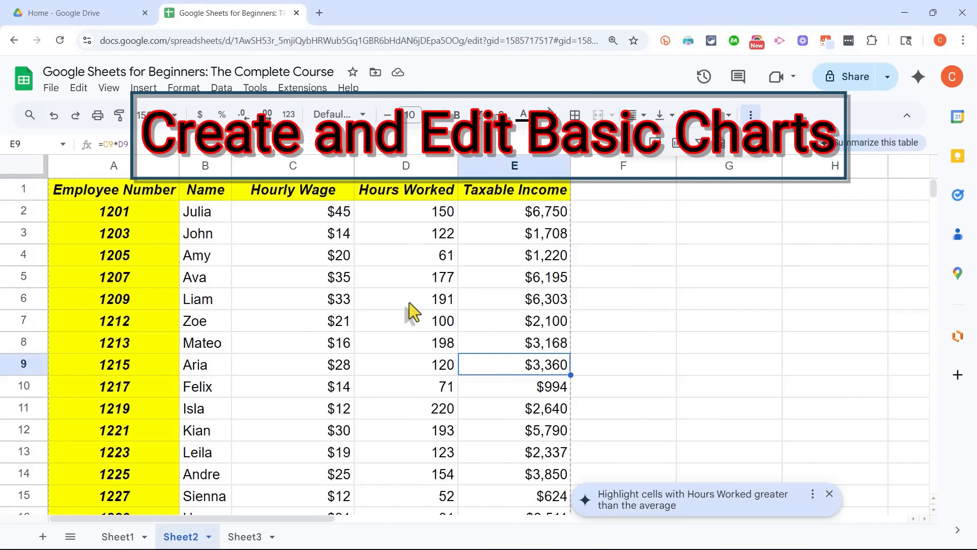
click(407, 301)
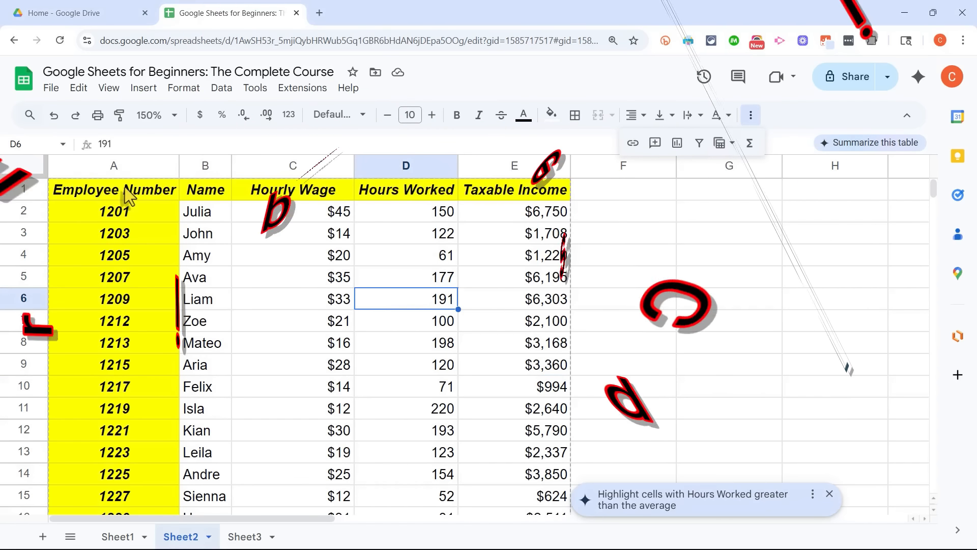
click(211, 198)
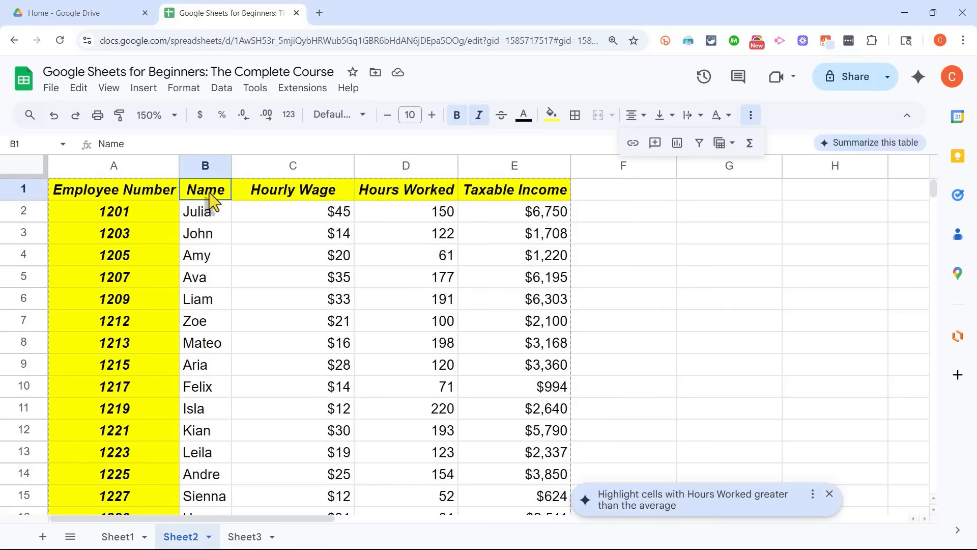
mouse_move(210, 197)
mouse_down()
mouse_move(246, 224)
mouse_move(461, 319)
mouse_move(491, 371)
mouse_move(212, 192)
mouse_up()
click(282, 279)
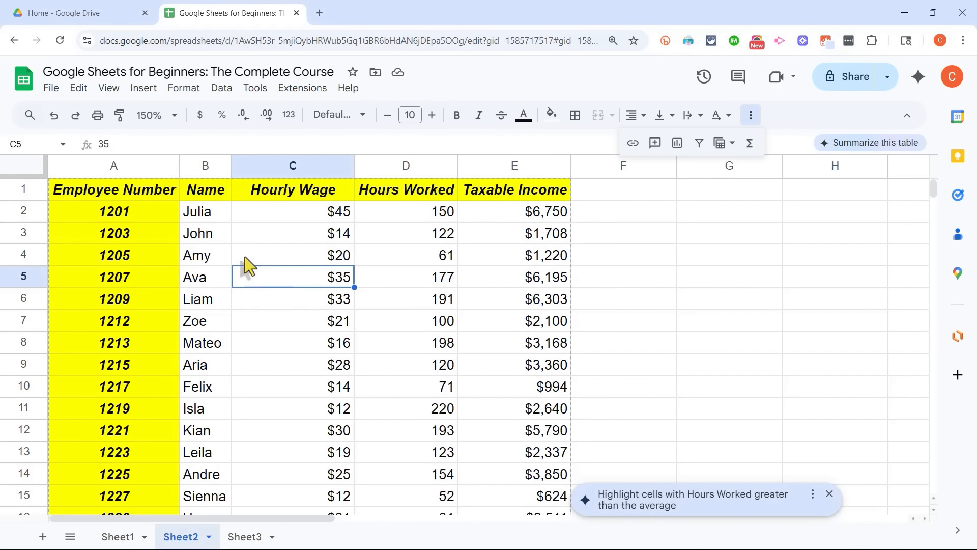
click(220, 212)
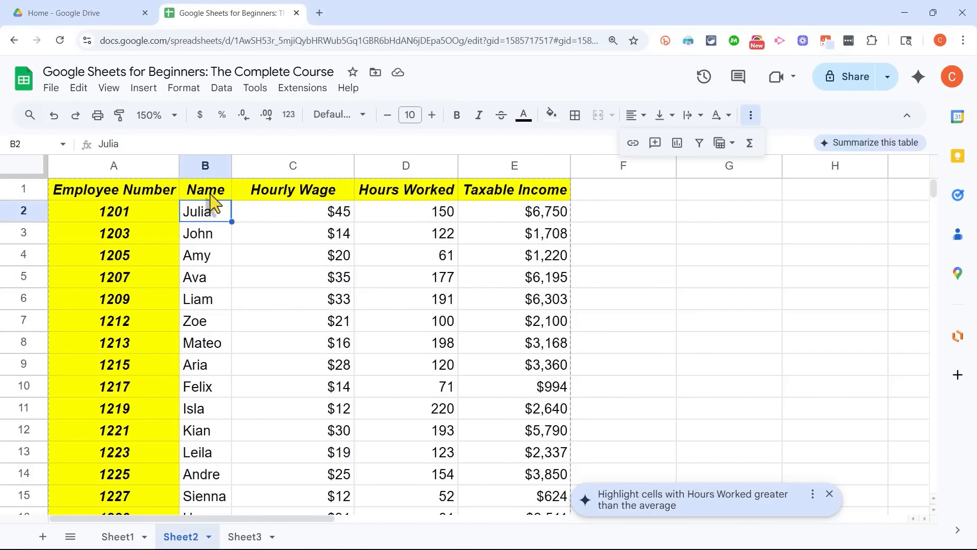
Insert a chart from the data in B1:E24, headings included and summary rows left out
click(211, 196)
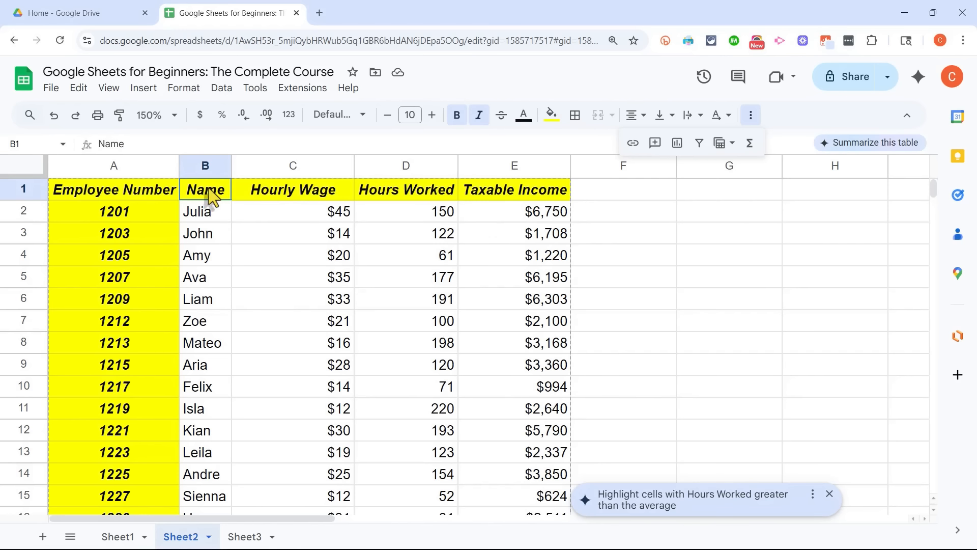
drag(209, 193, 442, 281)
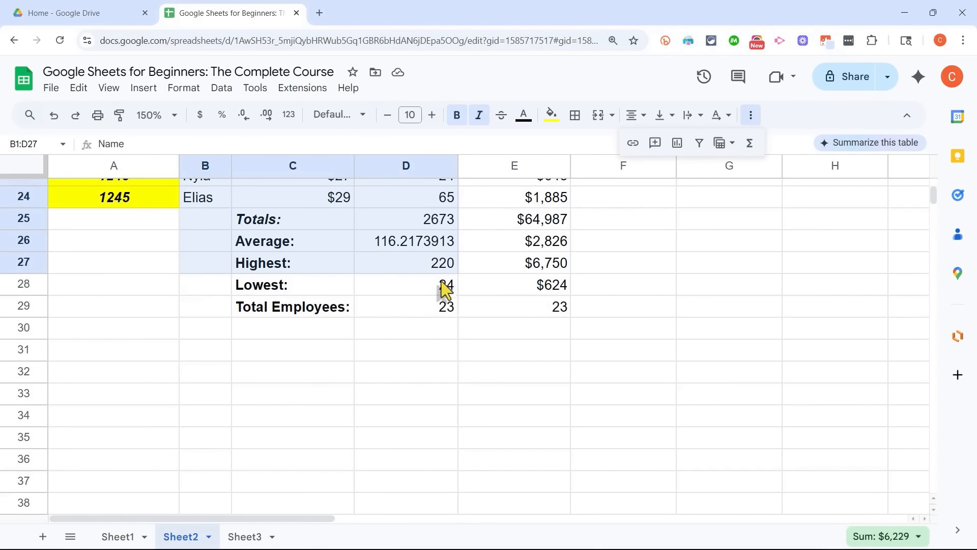
drag(405, 252, 551, 334)
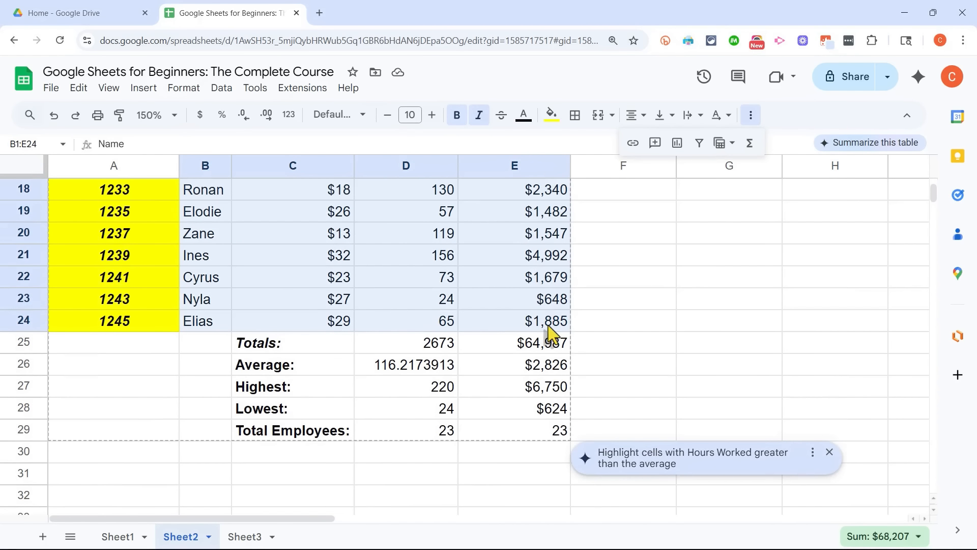
scroll(448, 349, up, 7)
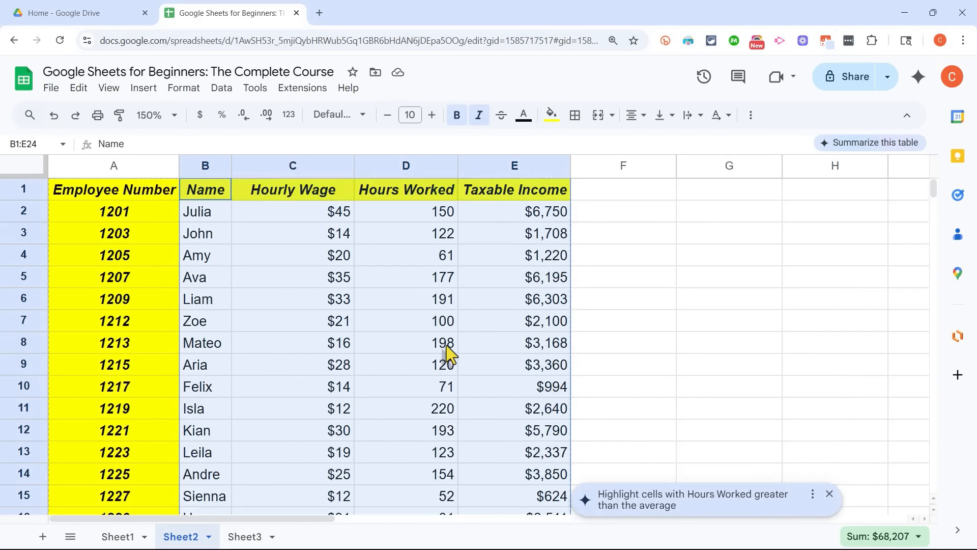
scroll(448, 351, down, 7)
scroll(447, 355, up, 5)
scroll(356, 296, up, 2)
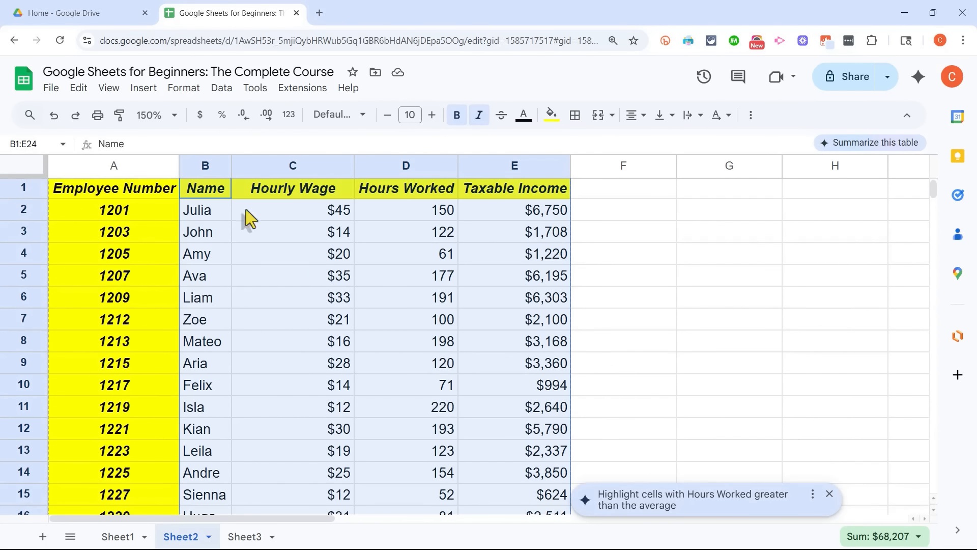
click(143, 89)
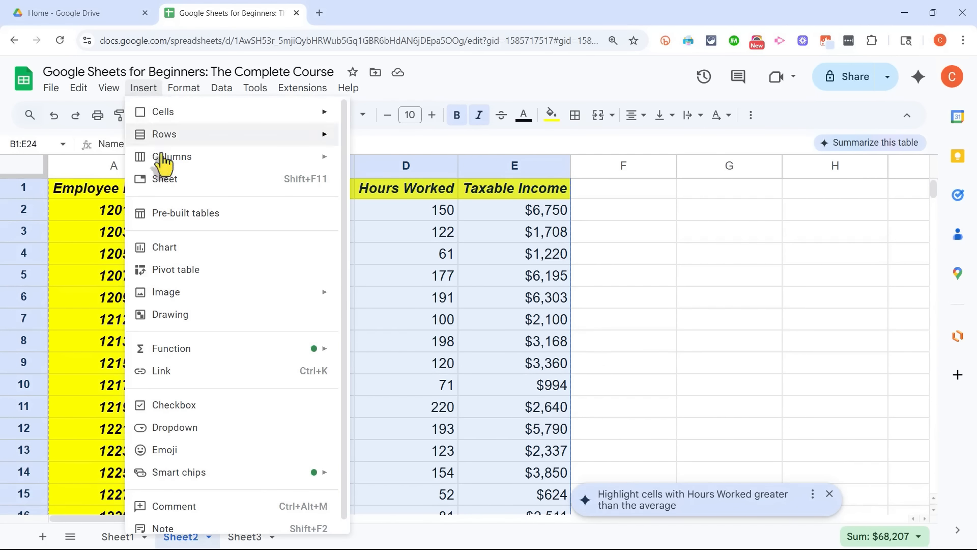
click(173, 248)
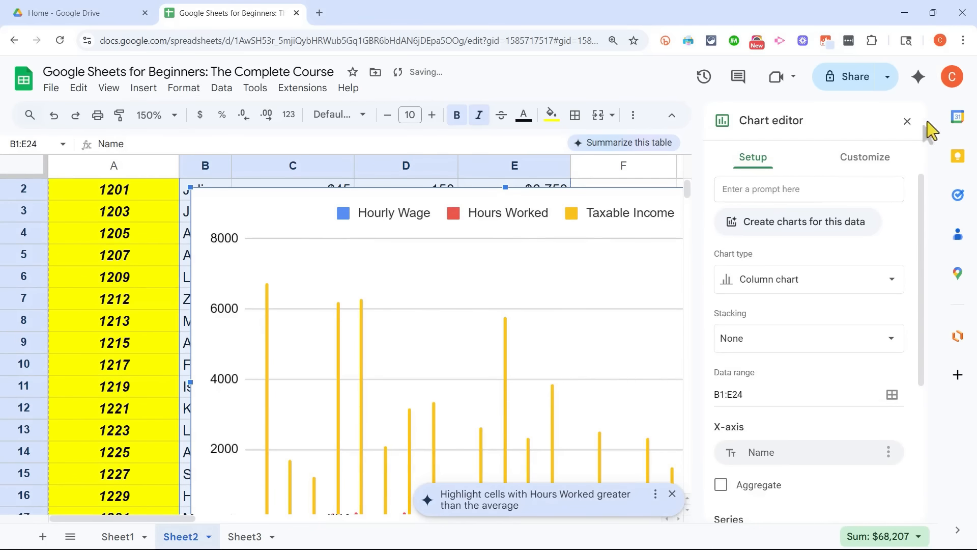
Move the chart away from the names and hourly wages so it starts over column D near row 5
key(ctrl+minus)
key(ctrl+minus)
key(ctrl+minus)
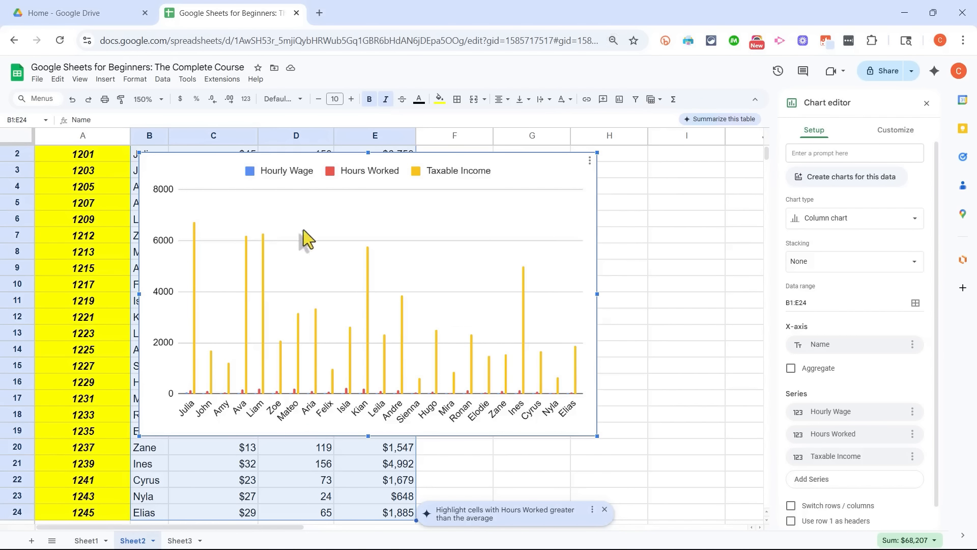
drag(200, 169, 366, 224)
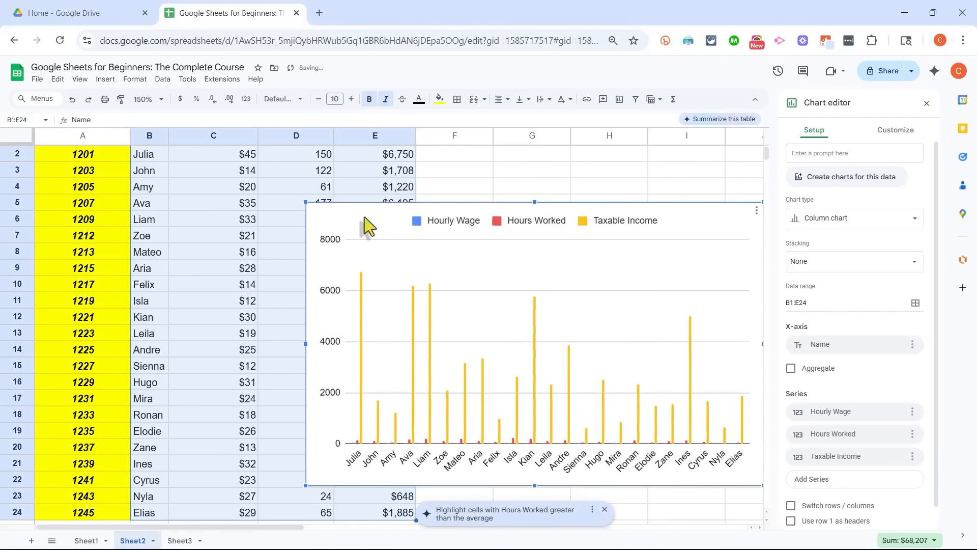
scroll(204, 257, up, 1)
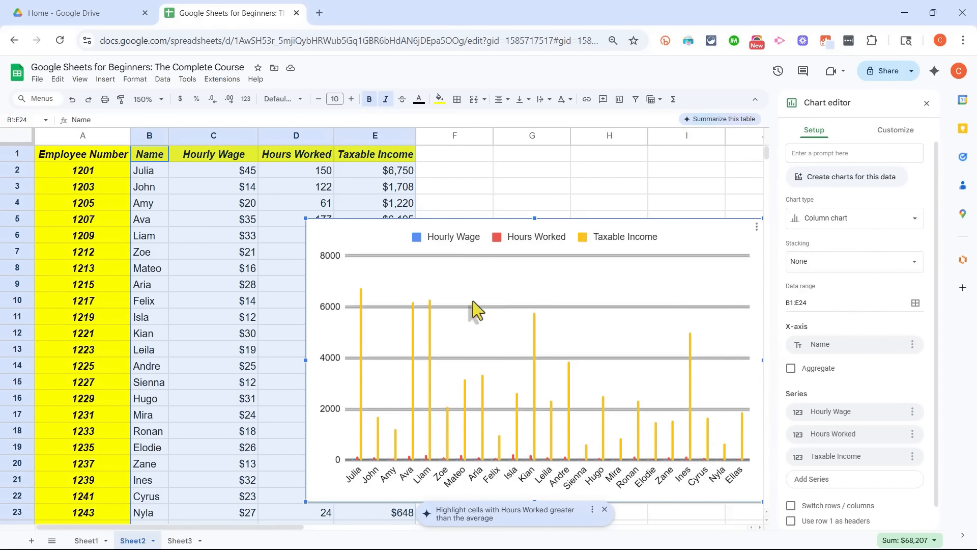
Try the chart as a smooth line chart and as an area chart
click(862, 157)
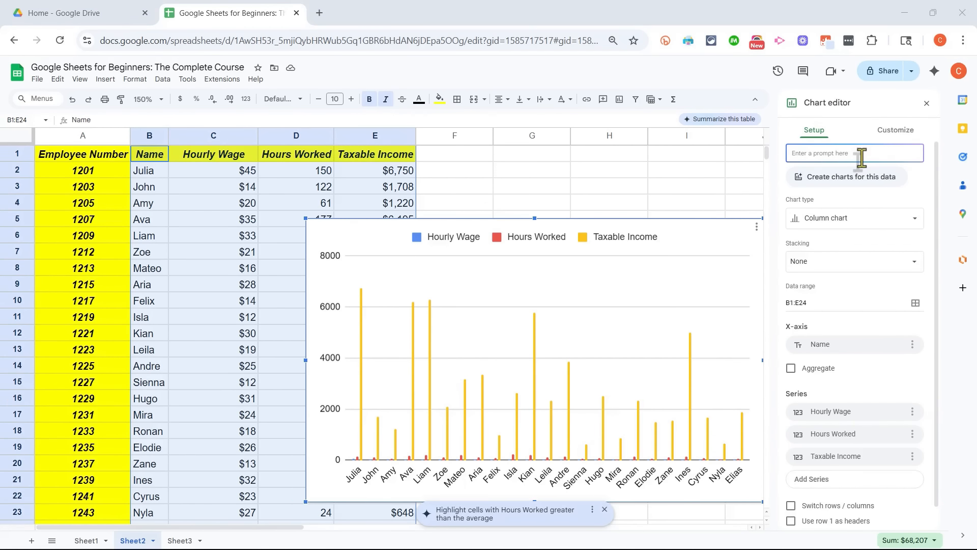
click(858, 222)
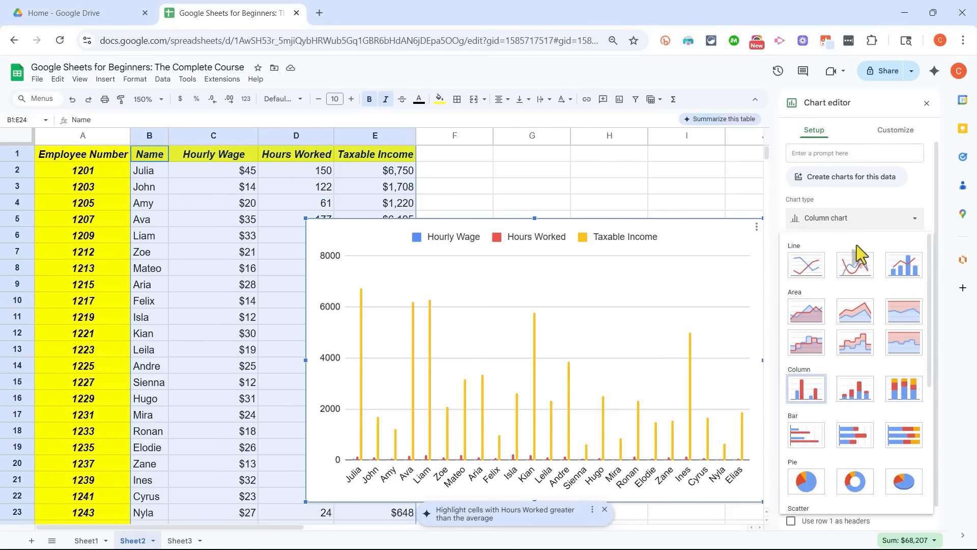
click(851, 270)
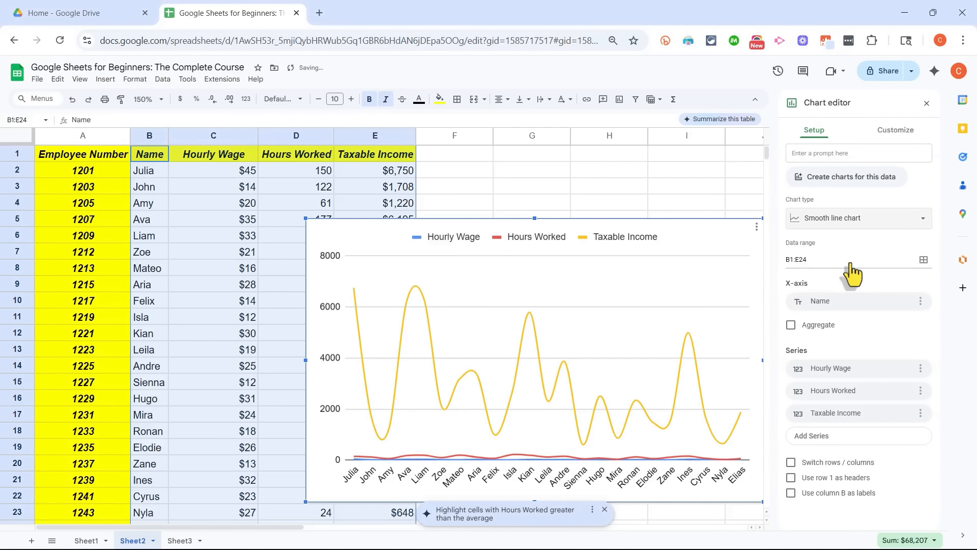
click(853, 221)
click(806, 310)
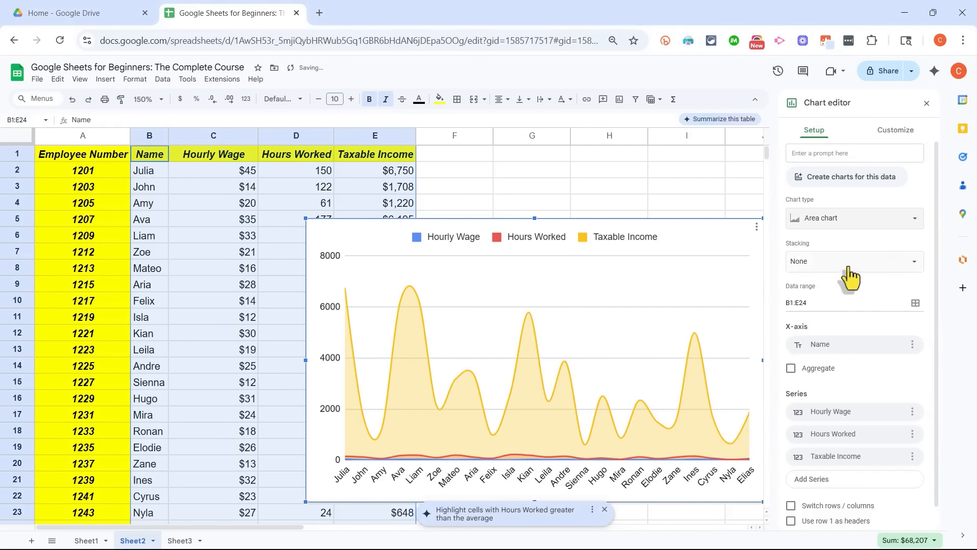
Change the chart type to 3D pie chart
click(856, 221)
click(909, 439)
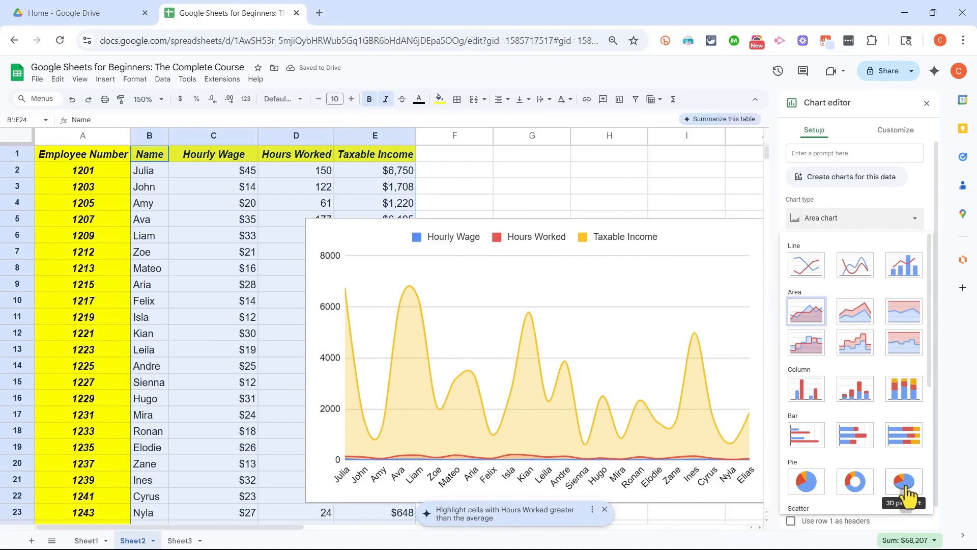
click(904, 482)
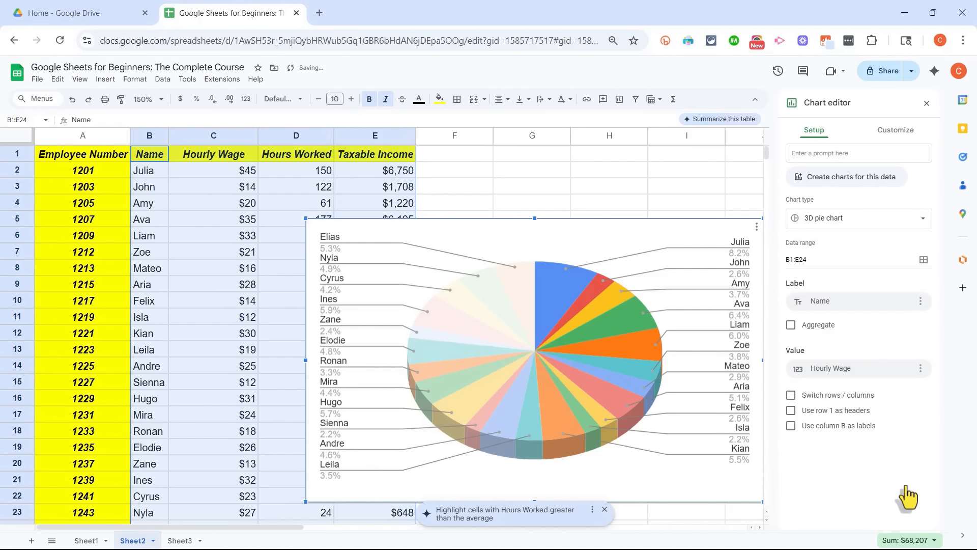
Change the chart type to Stepped area chart and look through the columns offered for its X-axis
click(861, 218)
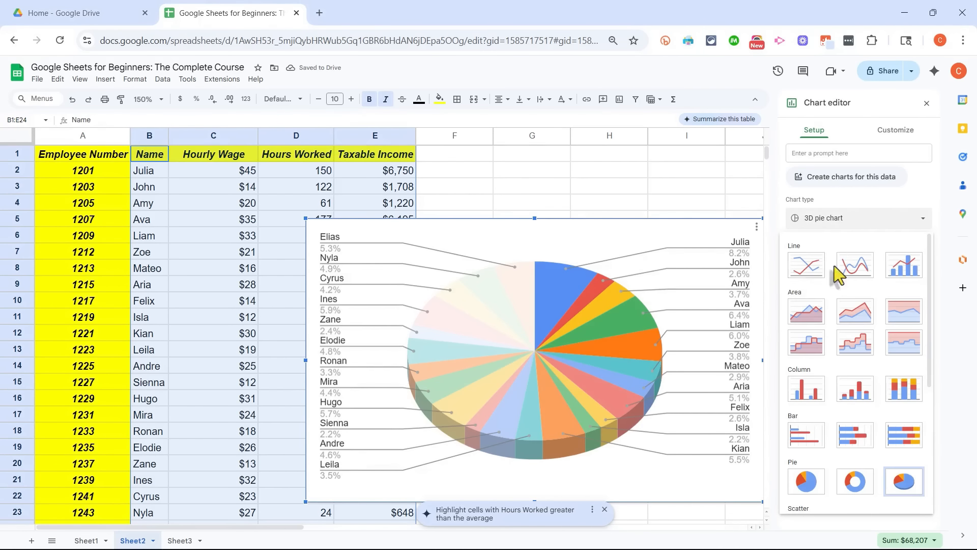
click(809, 344)
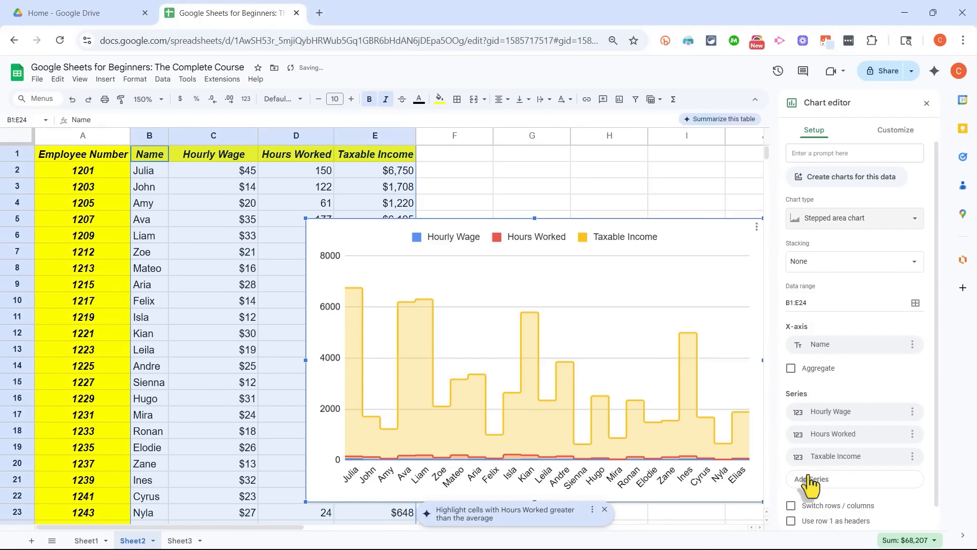
click(828, 342)
click(836, 405)
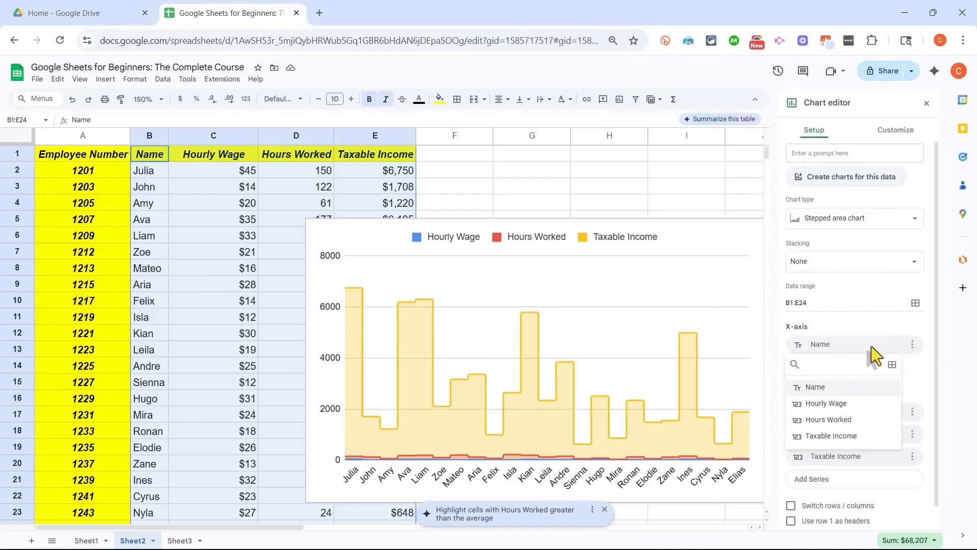
click(841, 323)
Switch the chart's rows and columns so that each employee is plotted as a series
scroll(845, 465, down, 1)
click(792, 485)
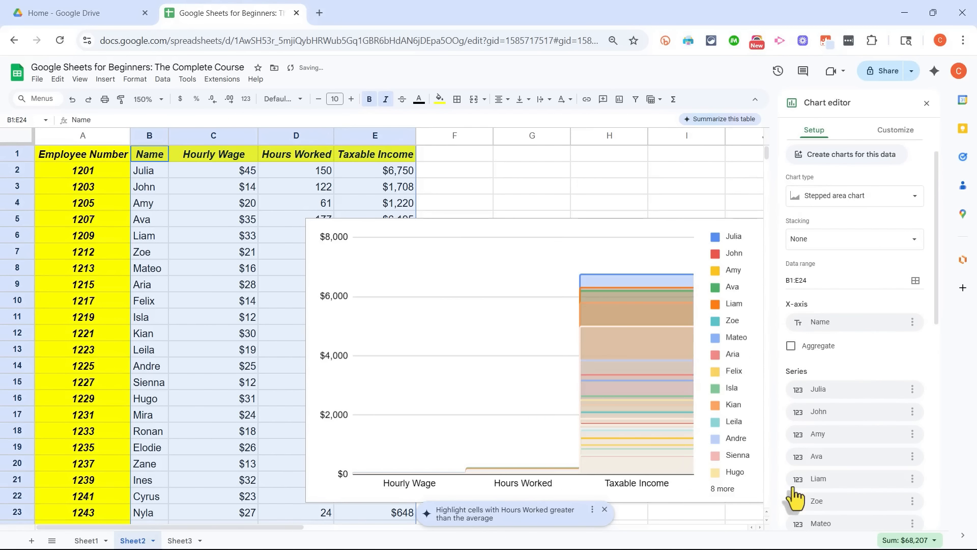
scroll(855, 443, down, 5)
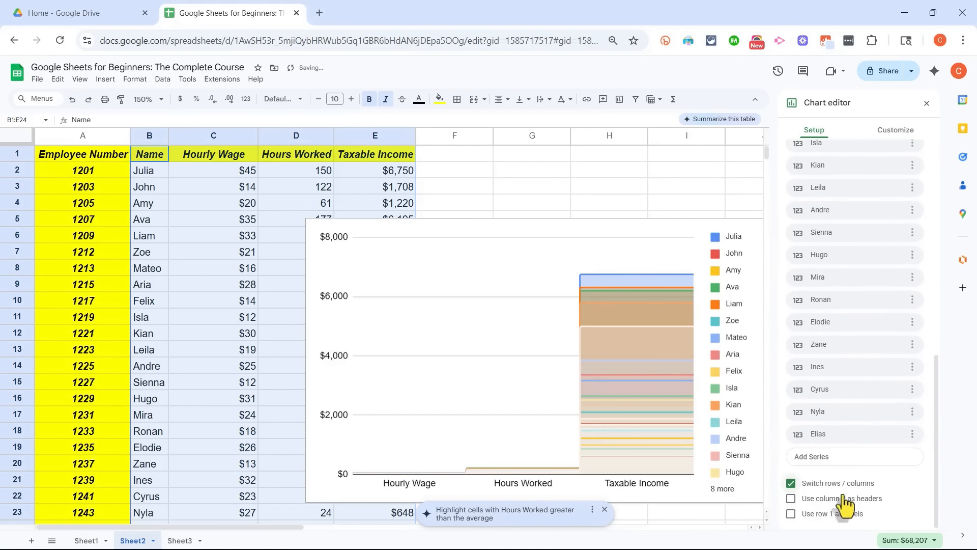
Turn off switching of the chart's rows and columns, and use column B as labels
click(791, 483)
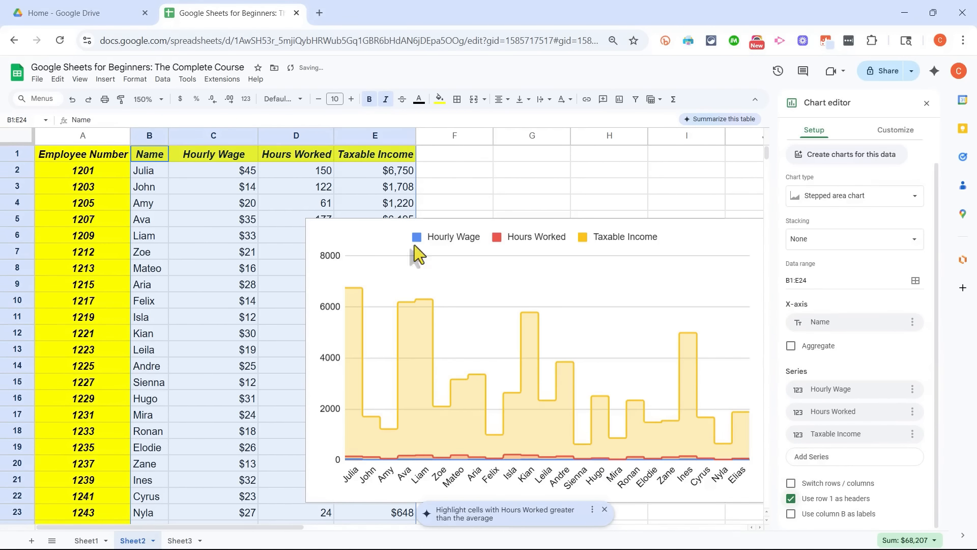
click(790, 514)
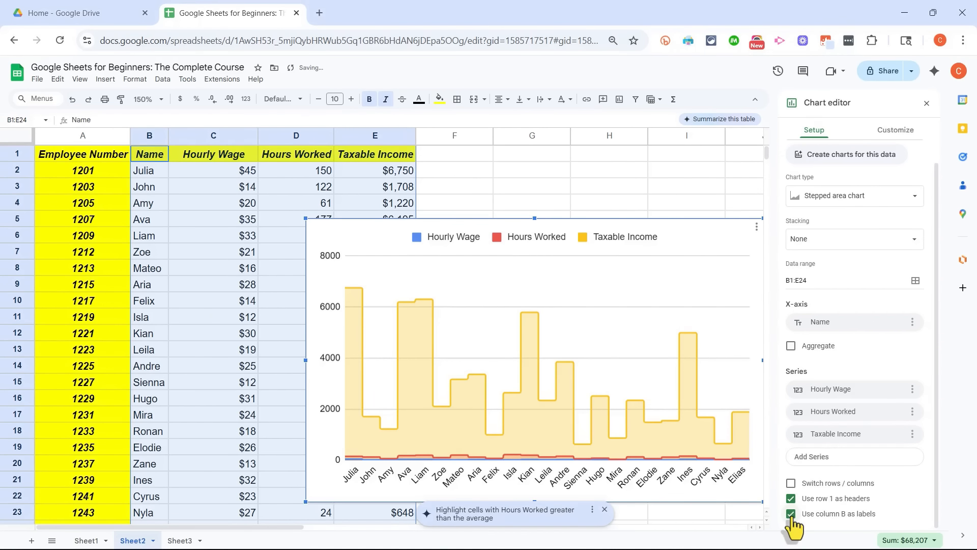
Have Gemini create charts for this data and compare salaries, and look over the charts and summary it suggests
scroll(852, 391, up, 1)
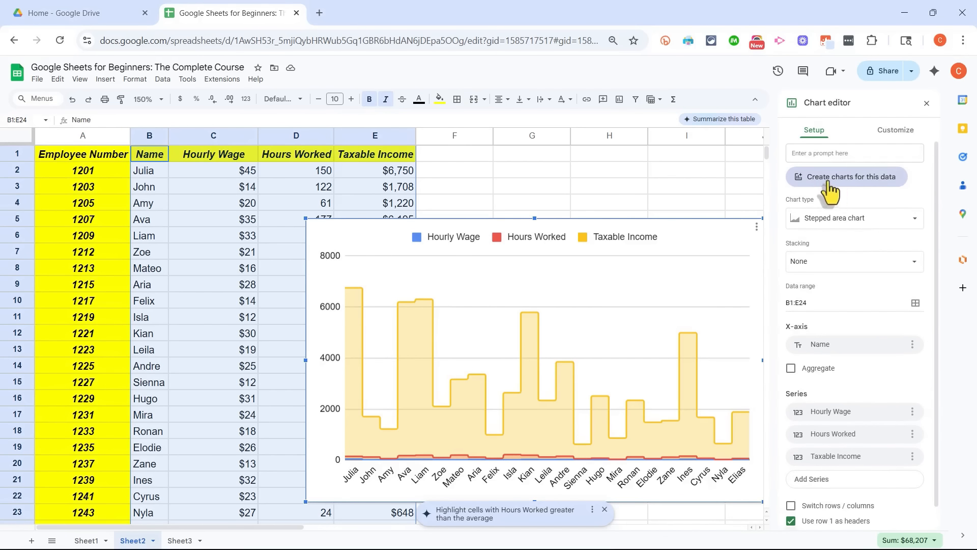
click(853, 191)
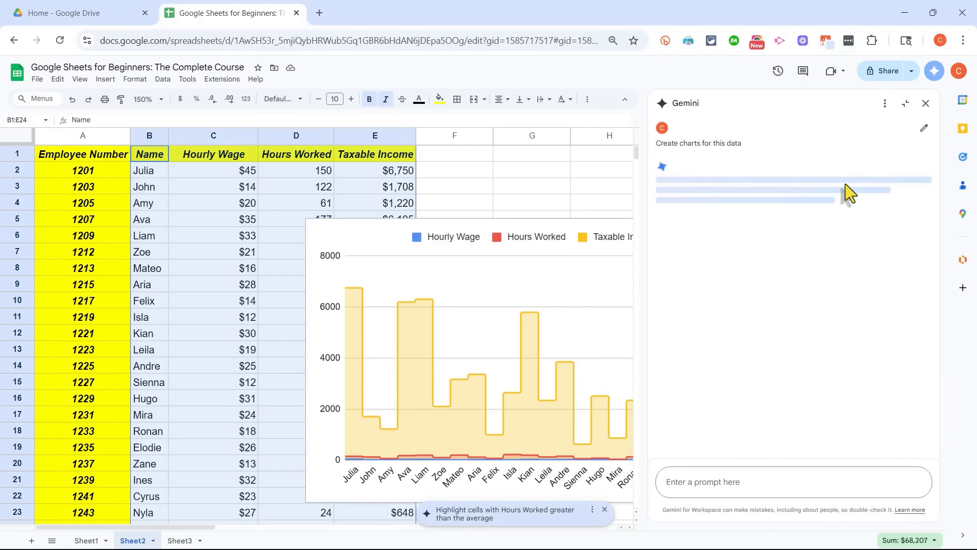
click(773, 488)
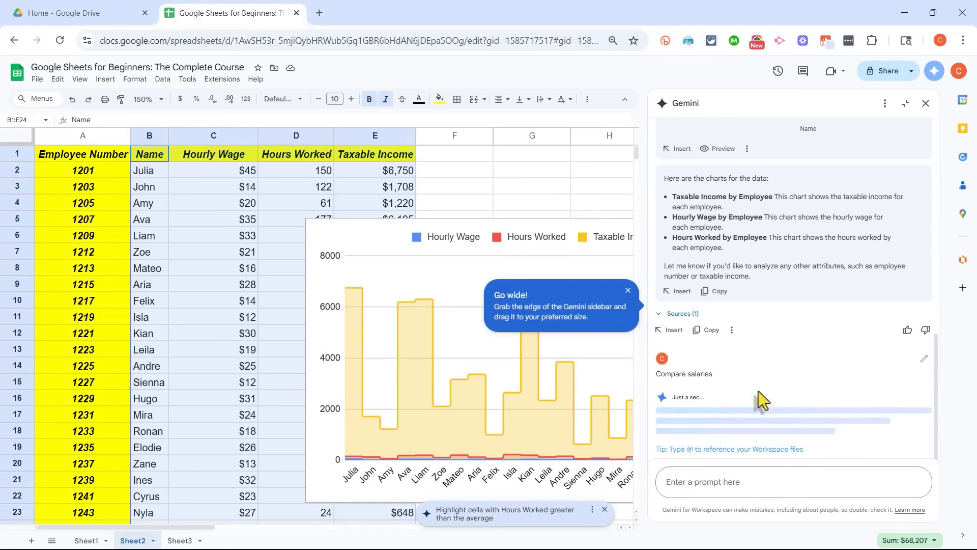
scroll(744, 398, up, 7)
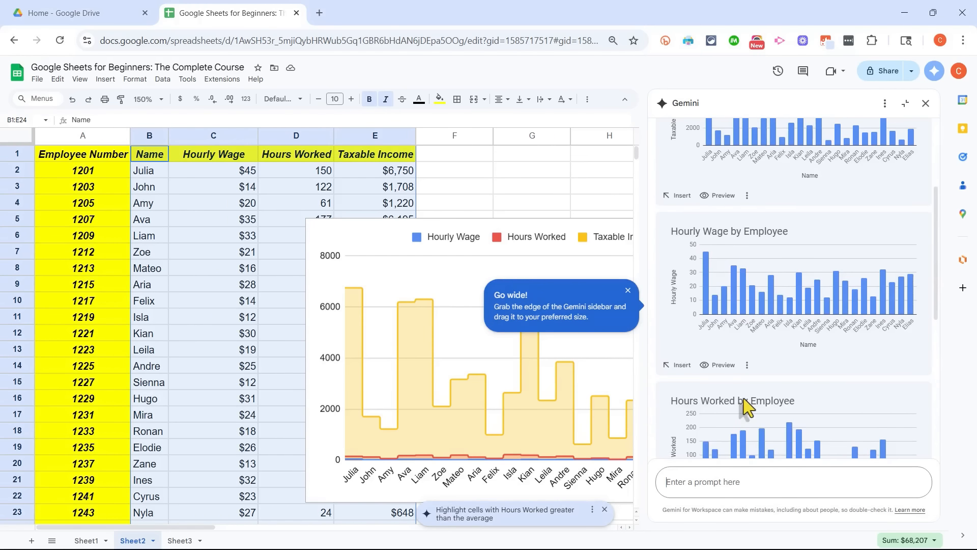
scroll(744, 398, down, 4)
scroll(743, 399, up, 6)
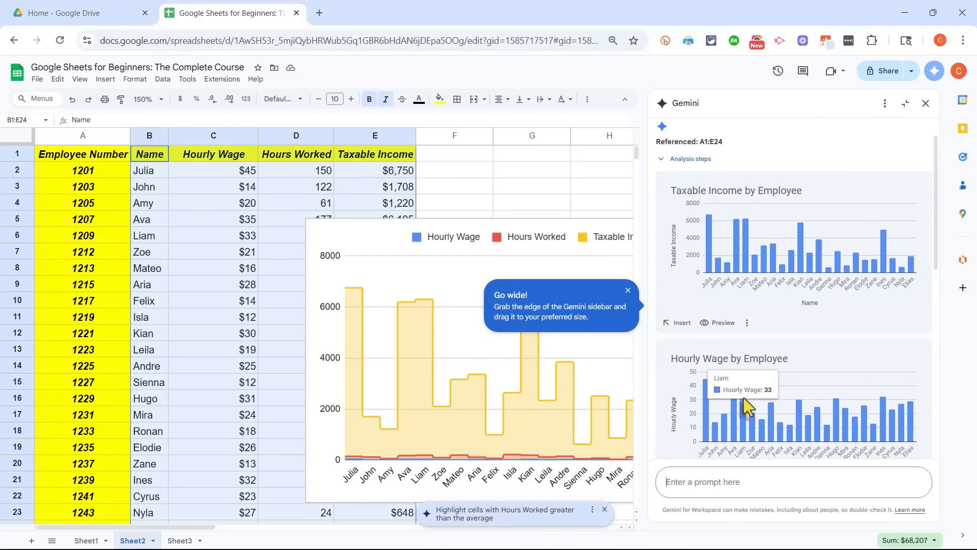
scroll(763, 398, down, 12)
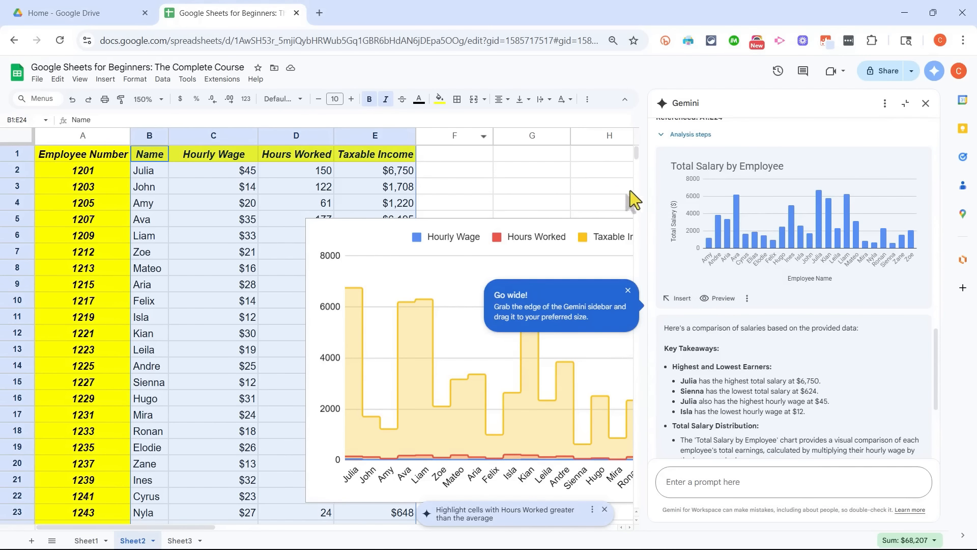
scroll(858, 194, up, 10)
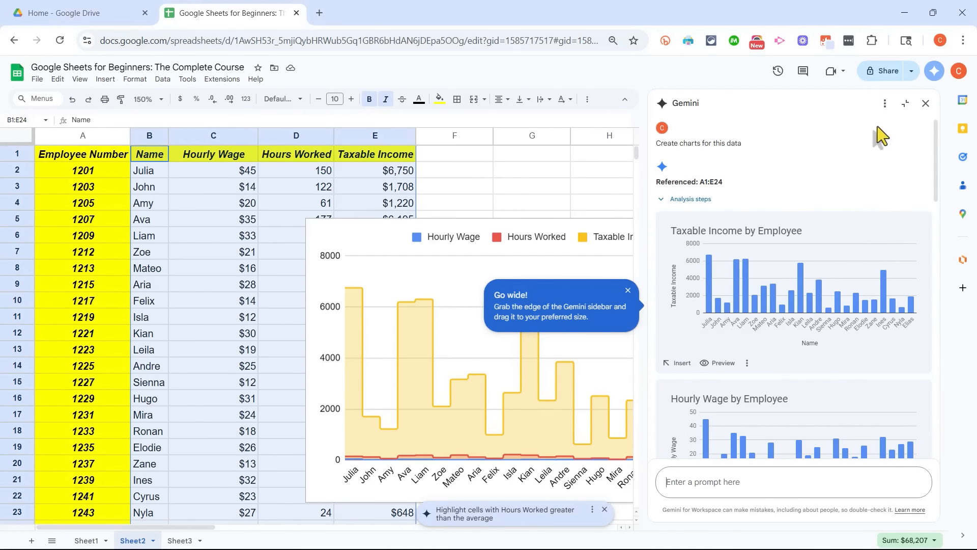
Clear the Gemini history and return from Gemini to the chart editor
click(885, 104)
click(838, 130)
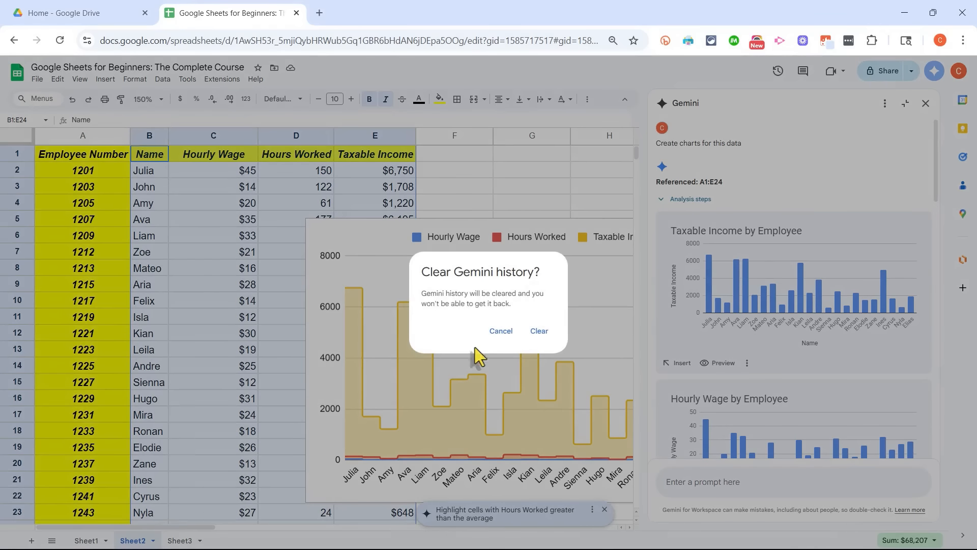
click(540, 331)
click(926, 104)
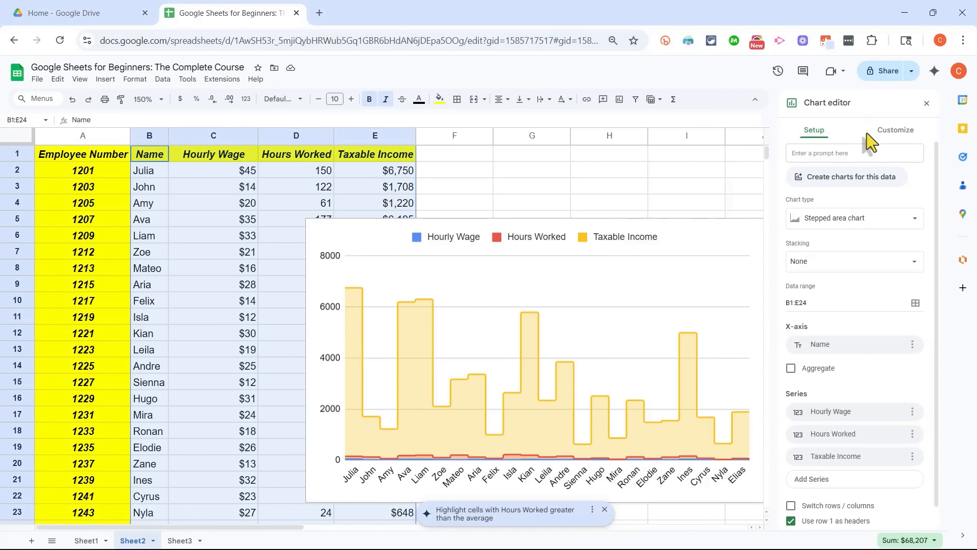
Look through the chart's customization options for chart style, chart and axis titles, and legend
click(896, 133)
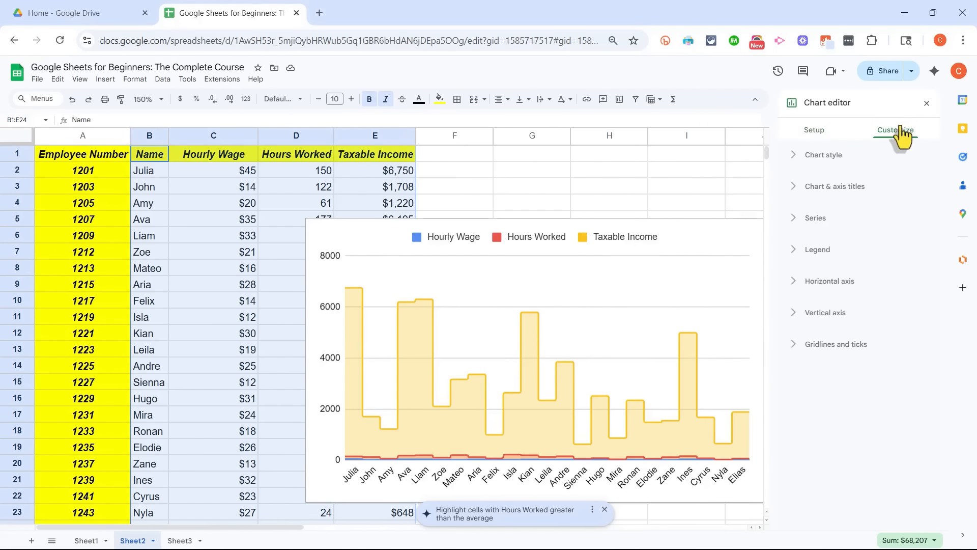
click(821, 155)
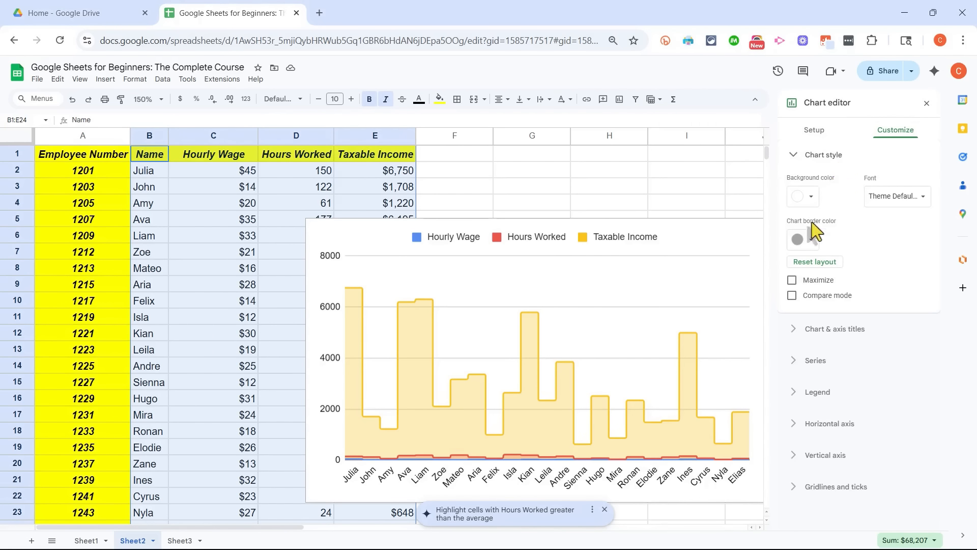
click(818, 330)
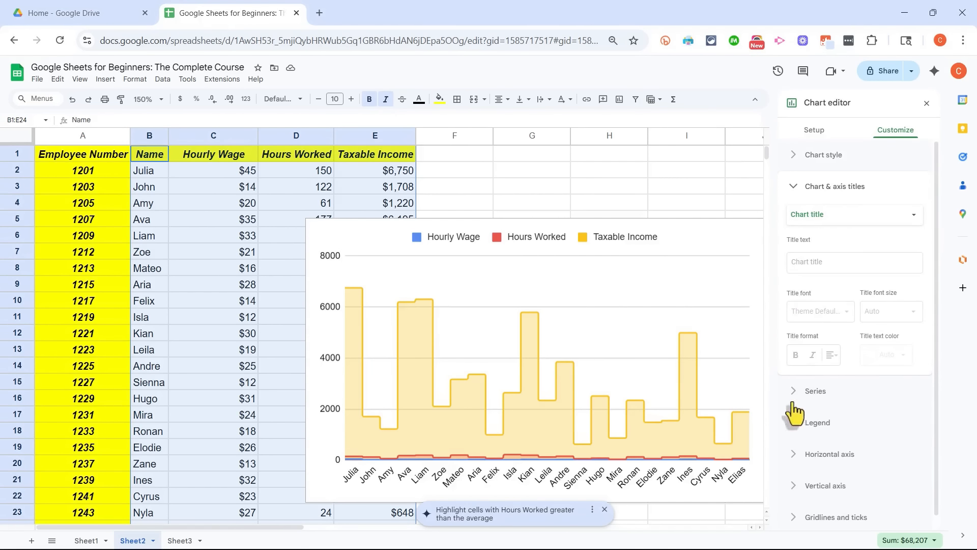
click(796, 422)
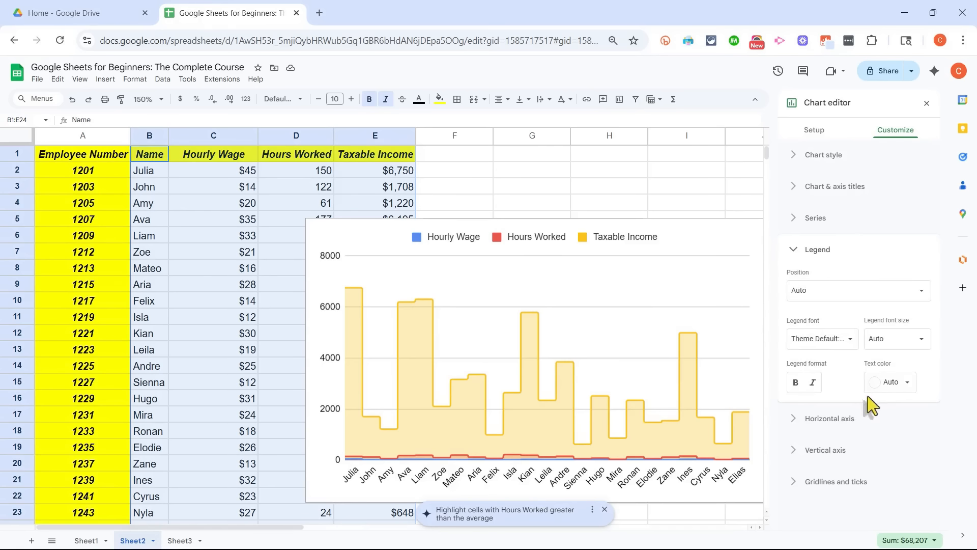
Close the chart editor and move the chart into the empty columns beside the pay data
click(927, 104)
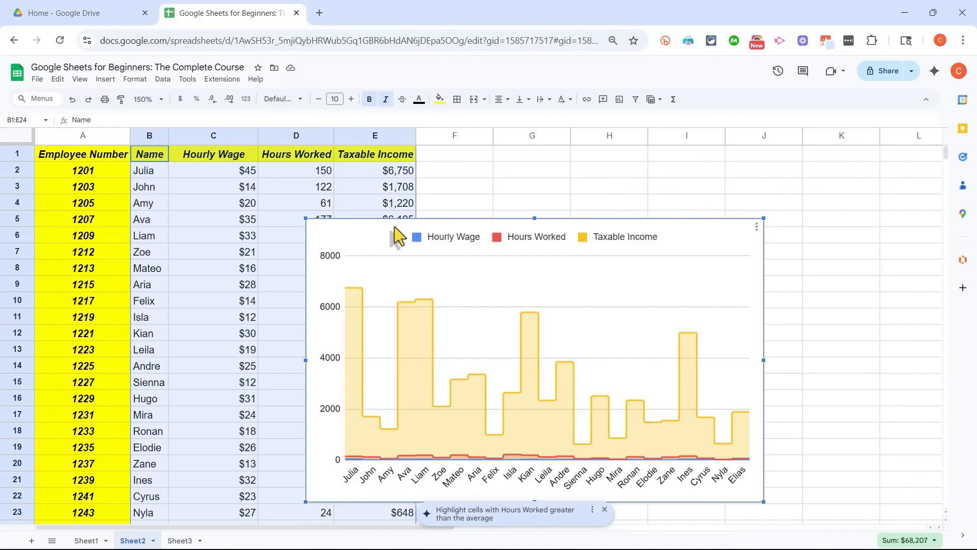
drag(396, 236, 557, 186)
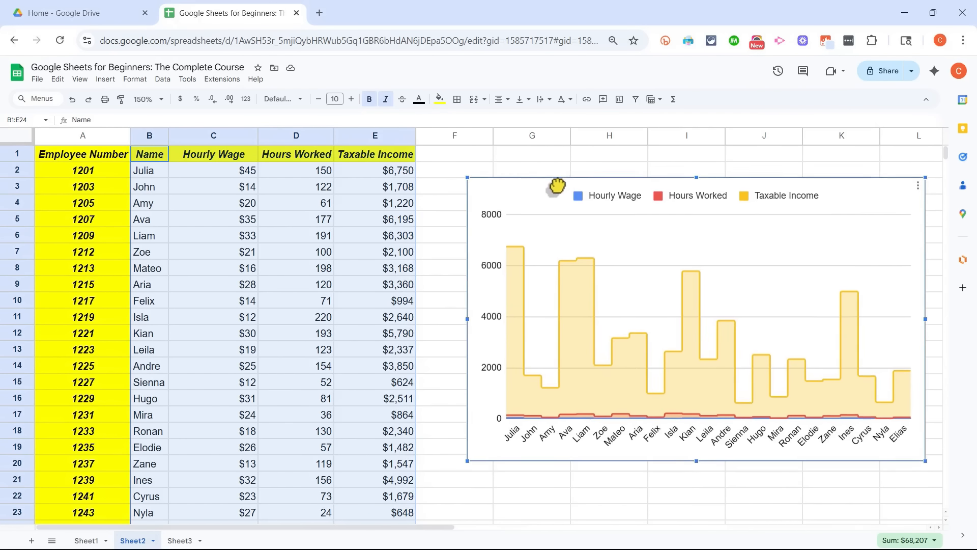
click(448, 287)
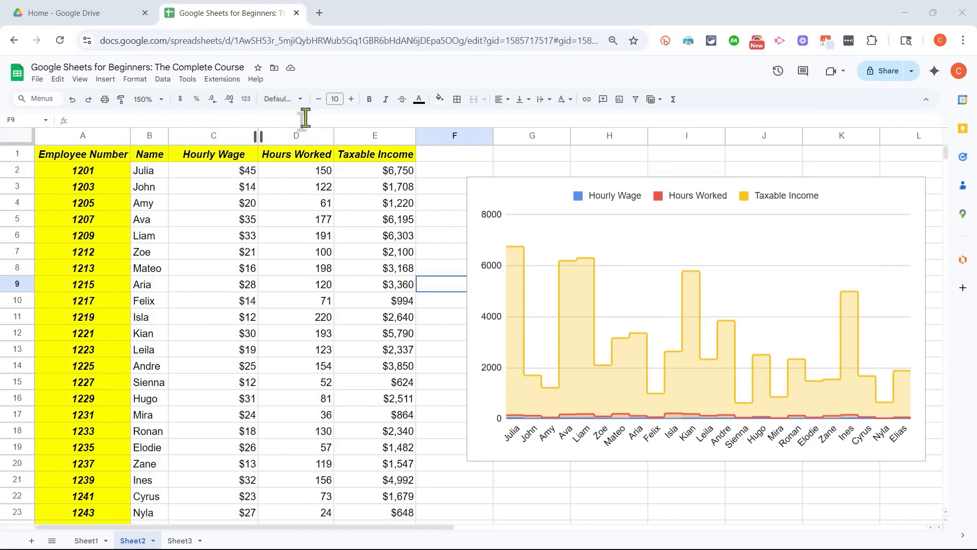
click(256, 79)
click(391, 72)
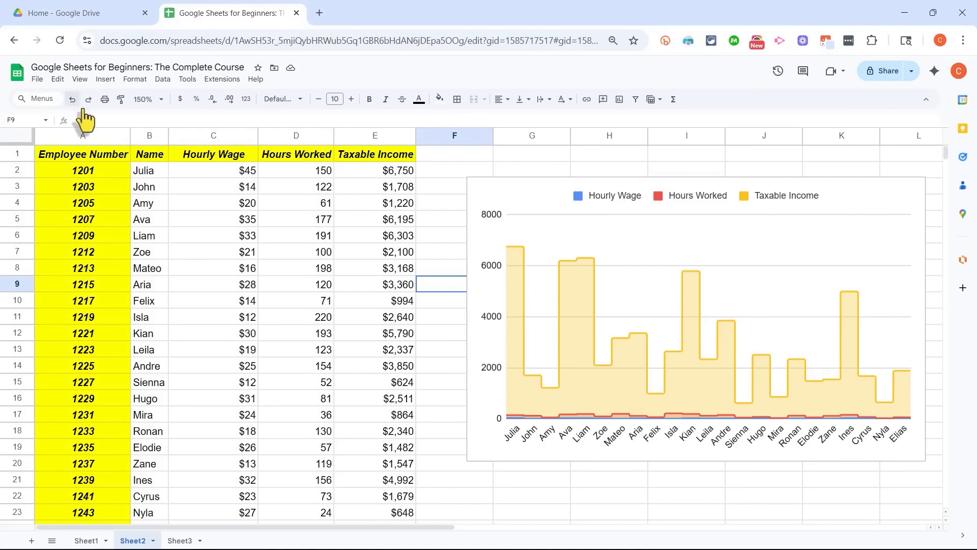
click(105, 99)
key(Escape)
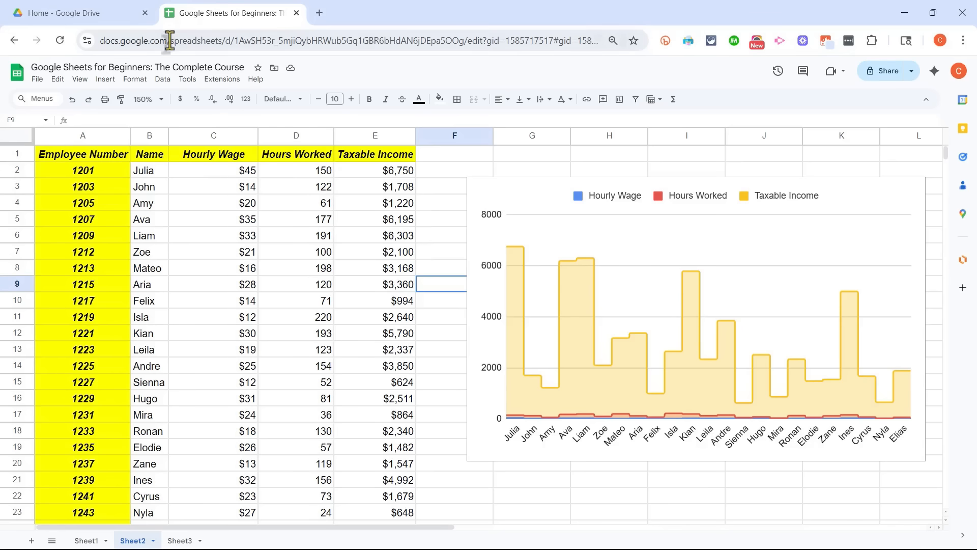
Open the print settings for the spreadsheet
click(37, 79)
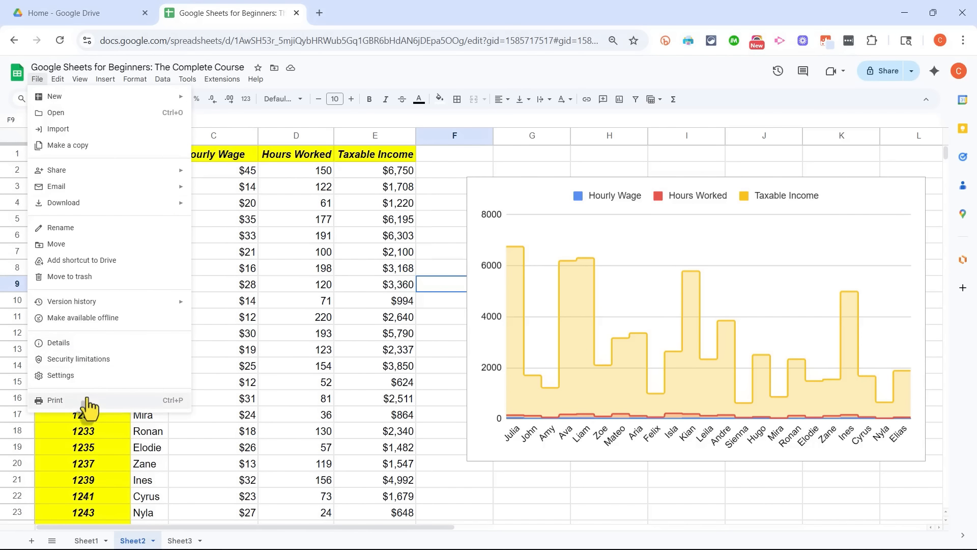
click(175, 401)
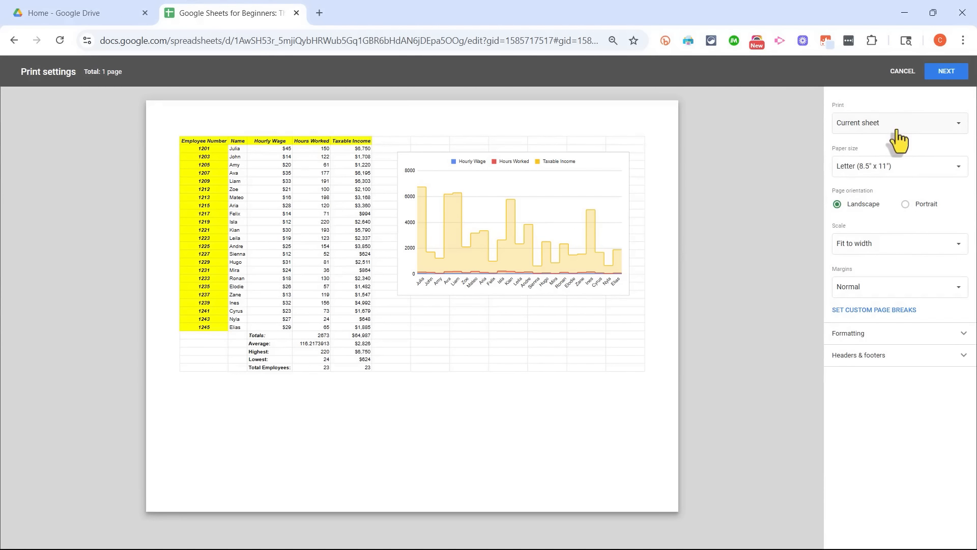
Preview printing the whole workbook, and set the print range back to Current sheet
click(871, 128)
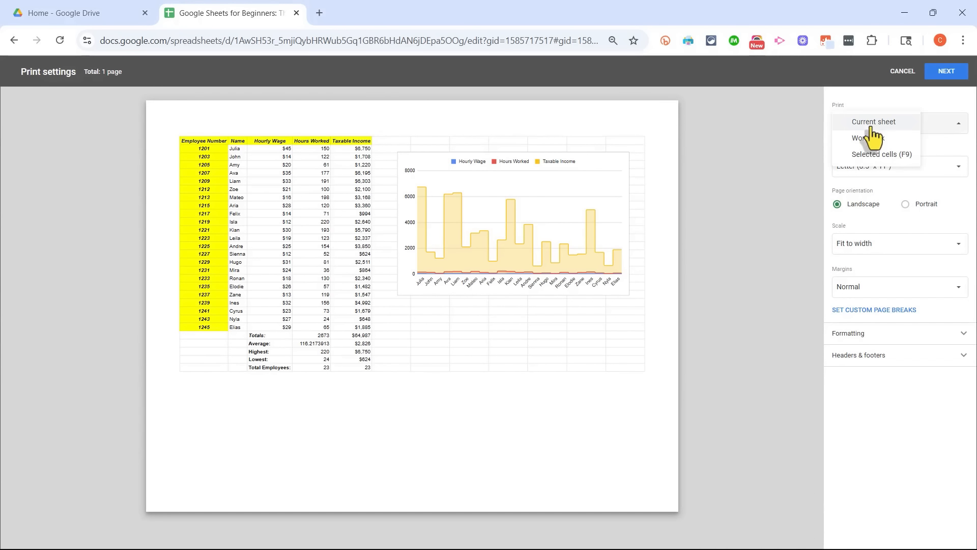
click(880, 140)
scroll(700, 294, down, 10)
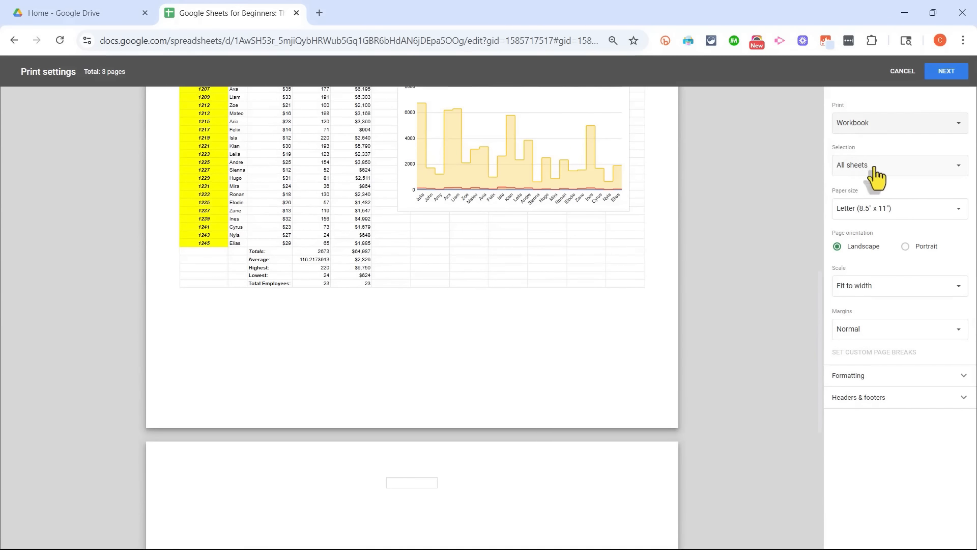
click(871, 126)
click(875, 108)
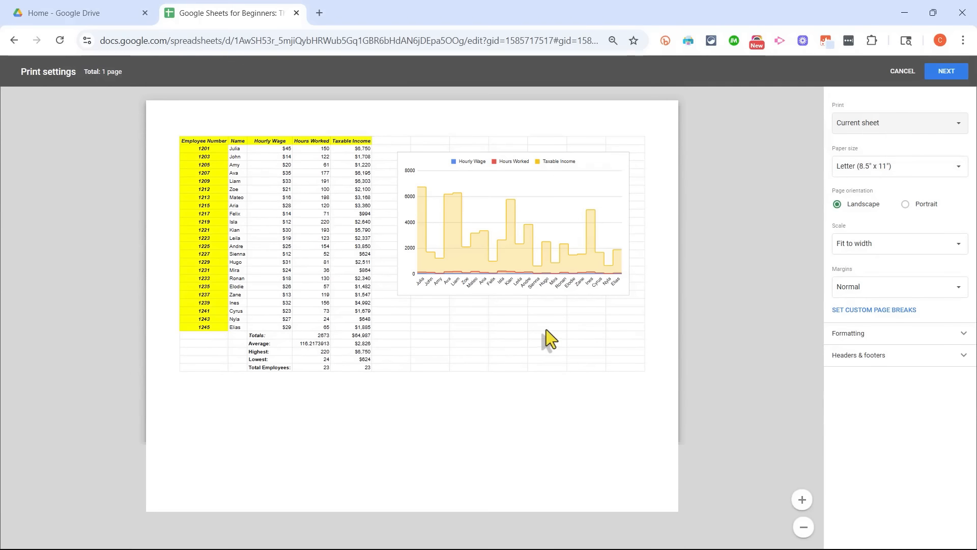
Look through the available paper sizes, keeping Letter (8.5" x 11")
click(899, 175)
click(890, 162)
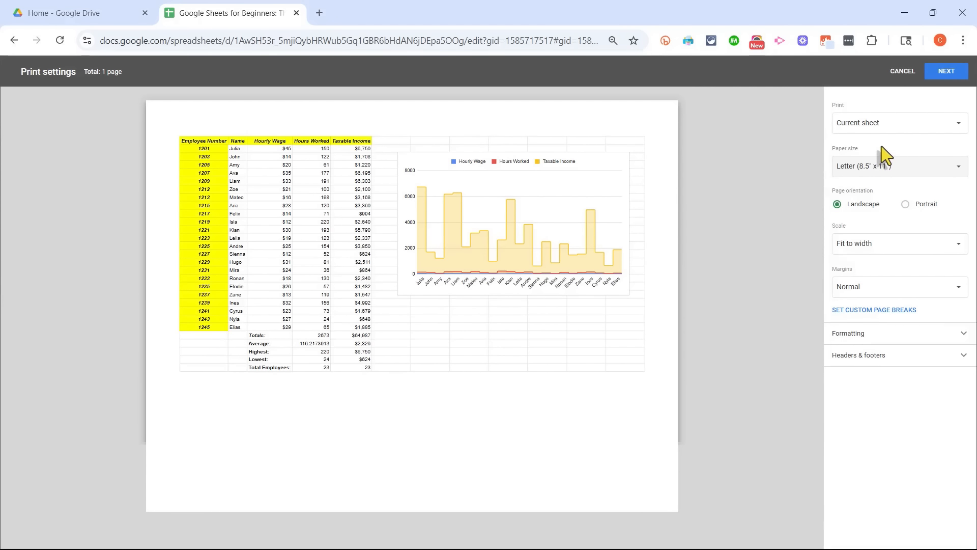
click(905, 172)
click(904, 178)
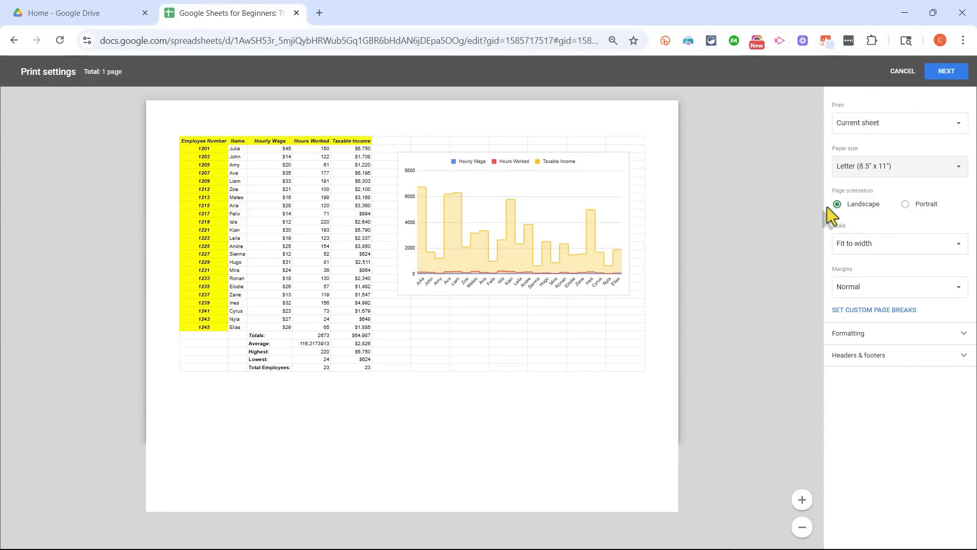
Compare the print preview in Portrait and Landscape orientation, and set the page back to Landscape
click(907, 204)
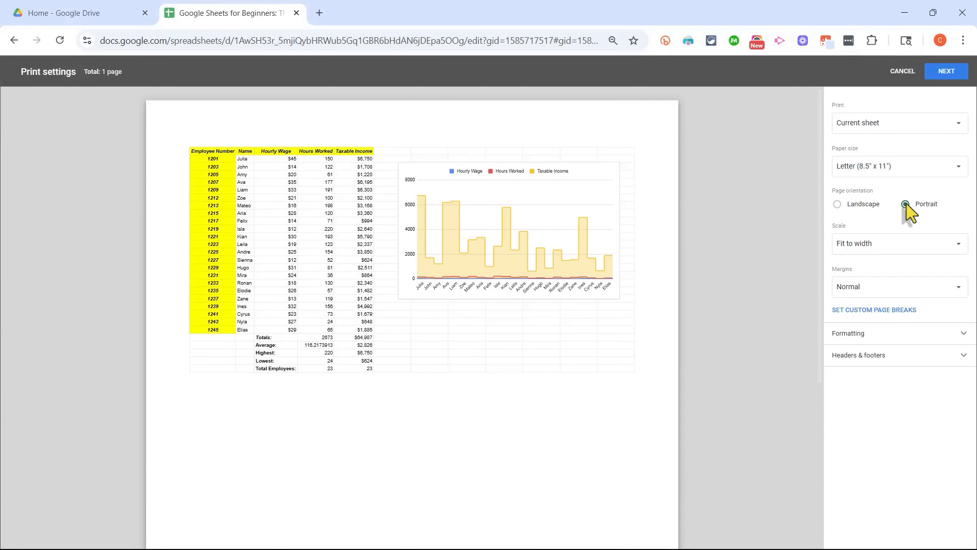
scroll(524, 294, down, 2)
scroll(641, 186, up, 2)
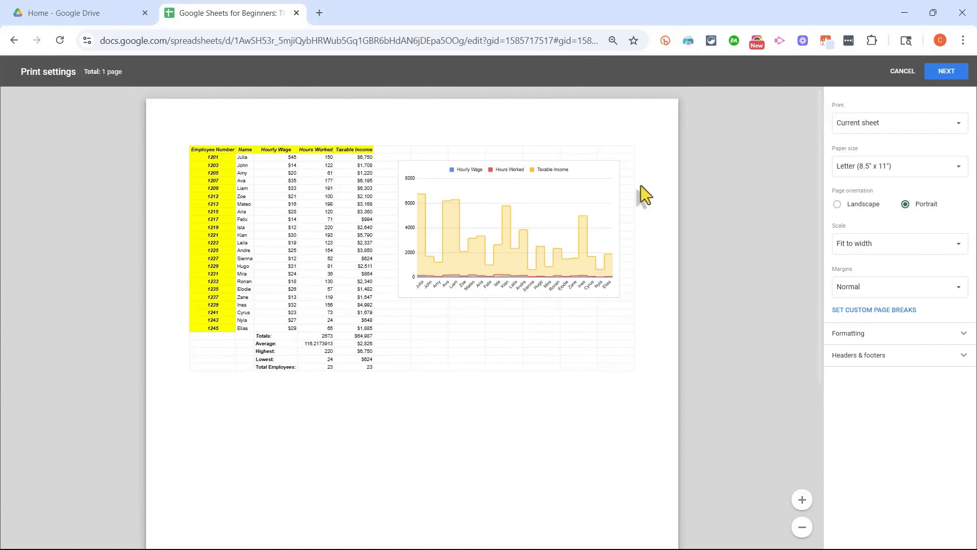
scroll(462, 205, down, 5)
scroll(467, 225, up, 5)
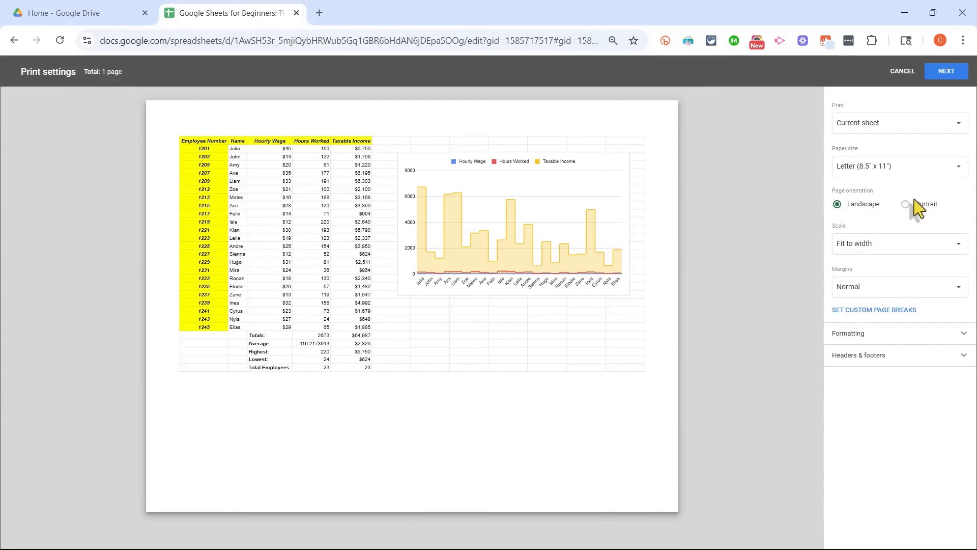
click(878, 204)
click(926, 205)
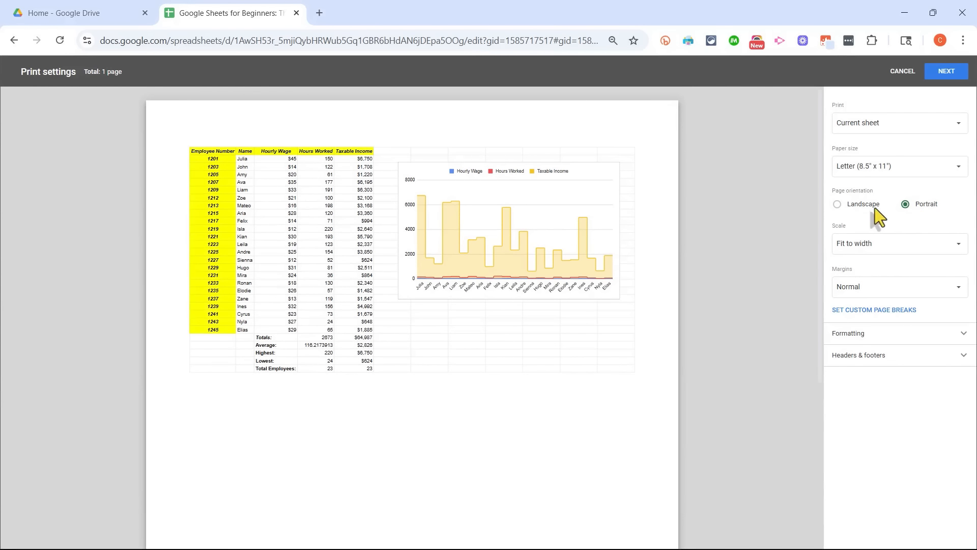
click(874, 206)
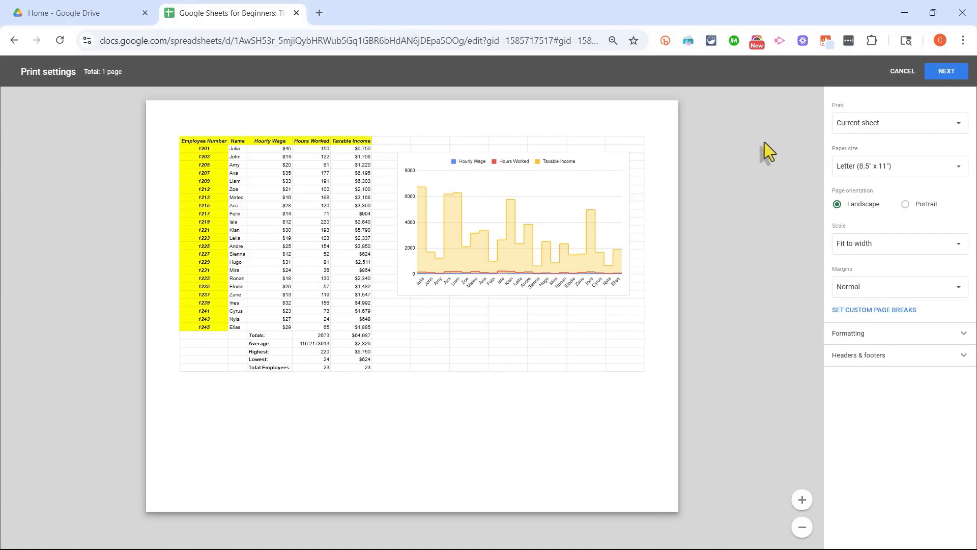
Compare the Normal (100%), Fit to width and Fit to height scales in the print preview, and set the scale to Fit to page
click(870, 249)
click(868, 226)
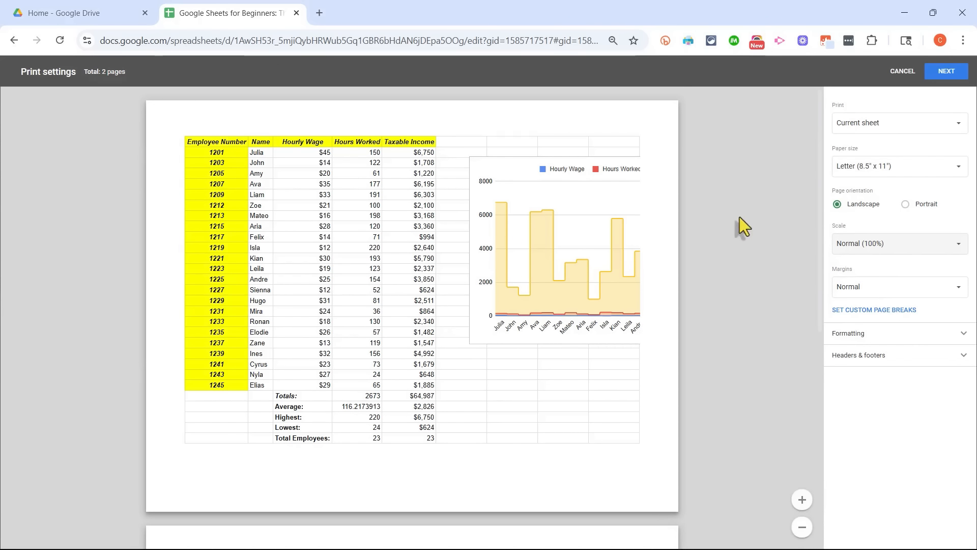
click(888, 245)
click(892, 261)
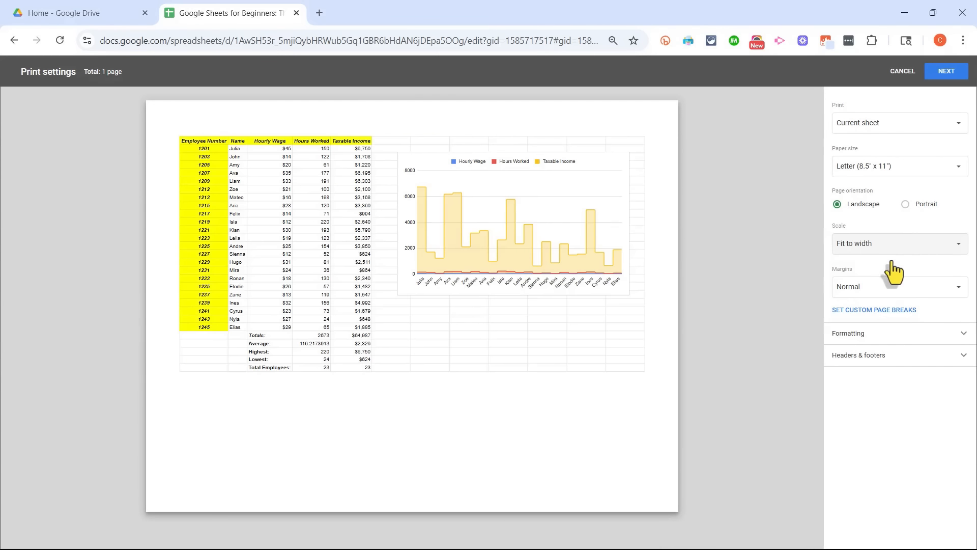
click(882, 249)
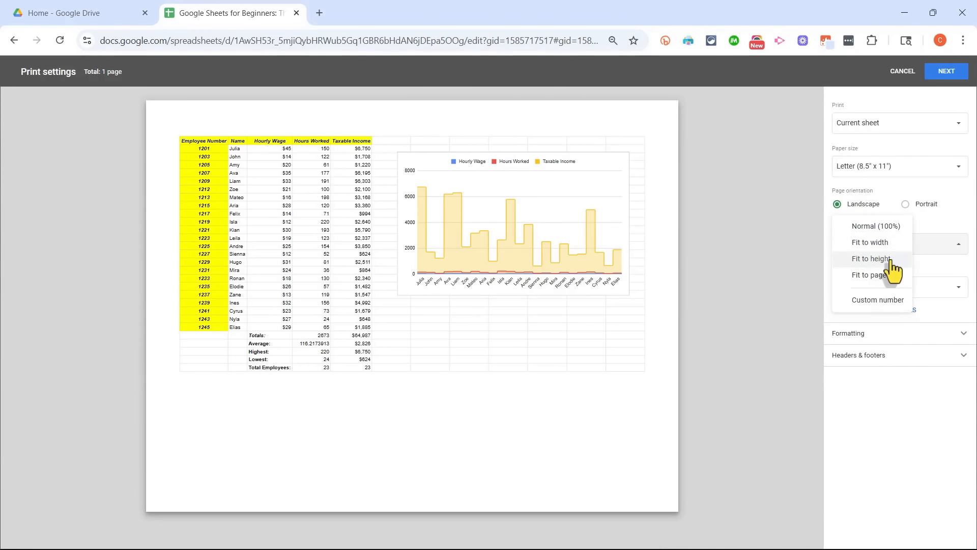
click(890, 260)
click(885, 249)
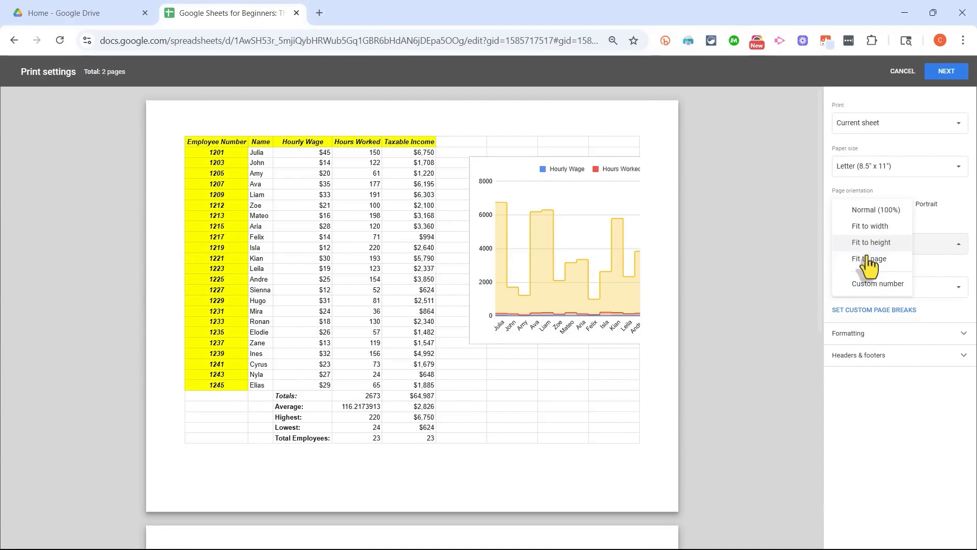
click(870, 259)
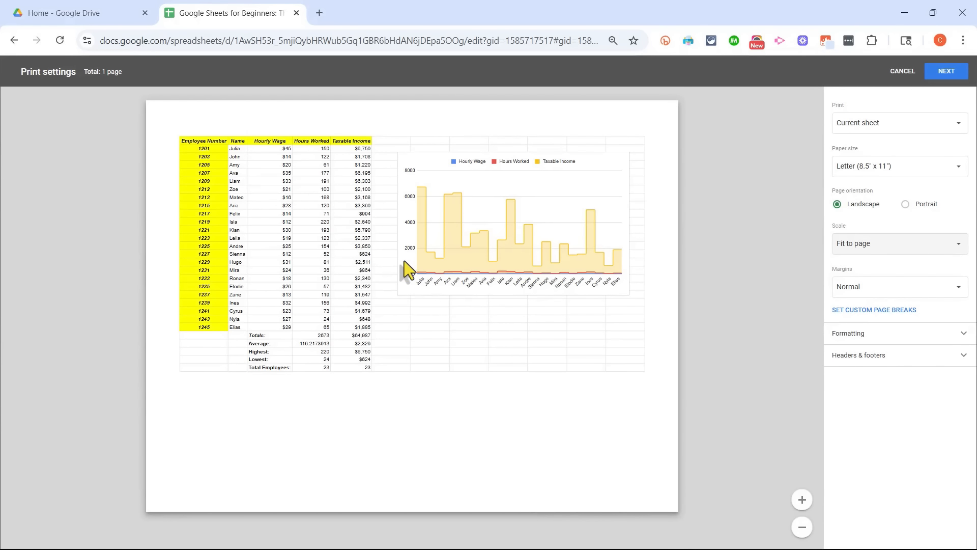
click(878, 259)
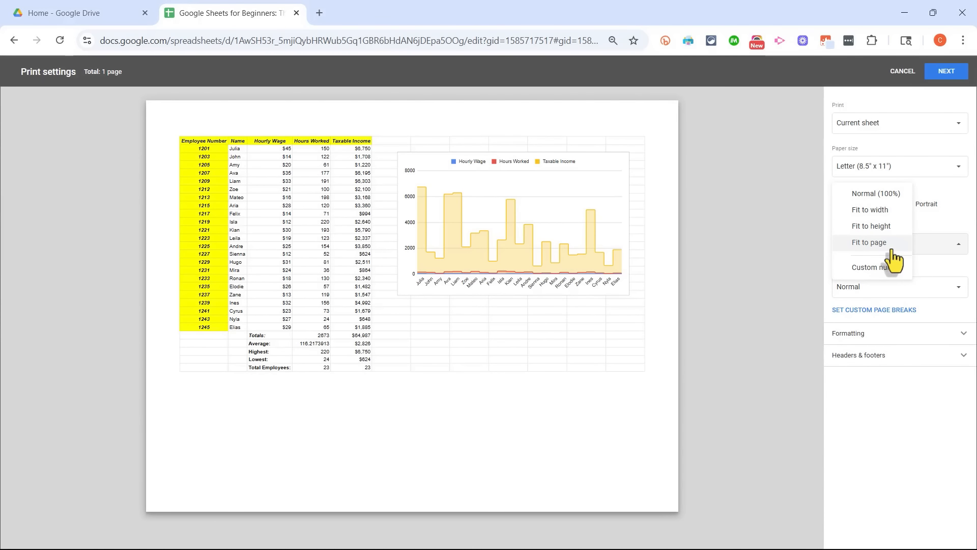
click(892, 246)
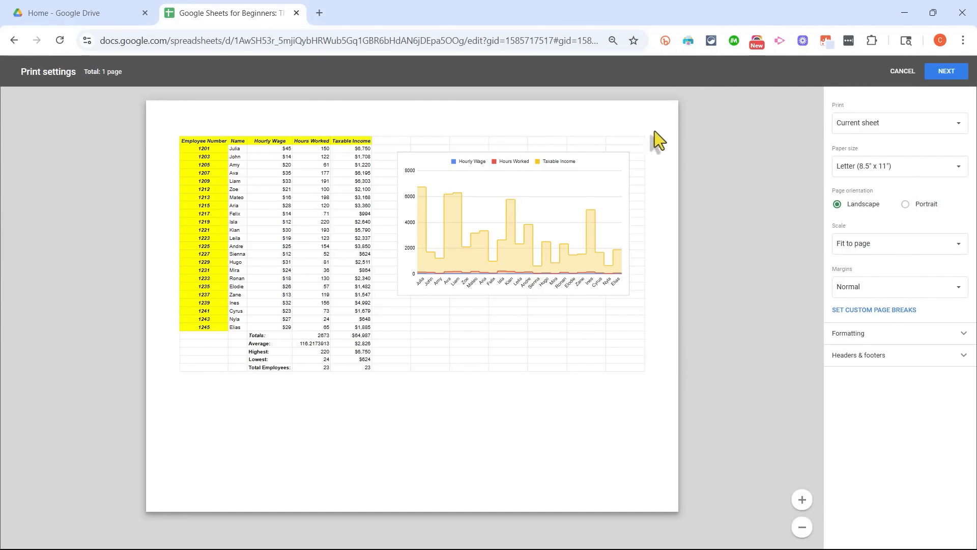
Preview the page with Narrow and Wide margins, and set the margins back to Normal
click(895, 287)
click(891, 304)
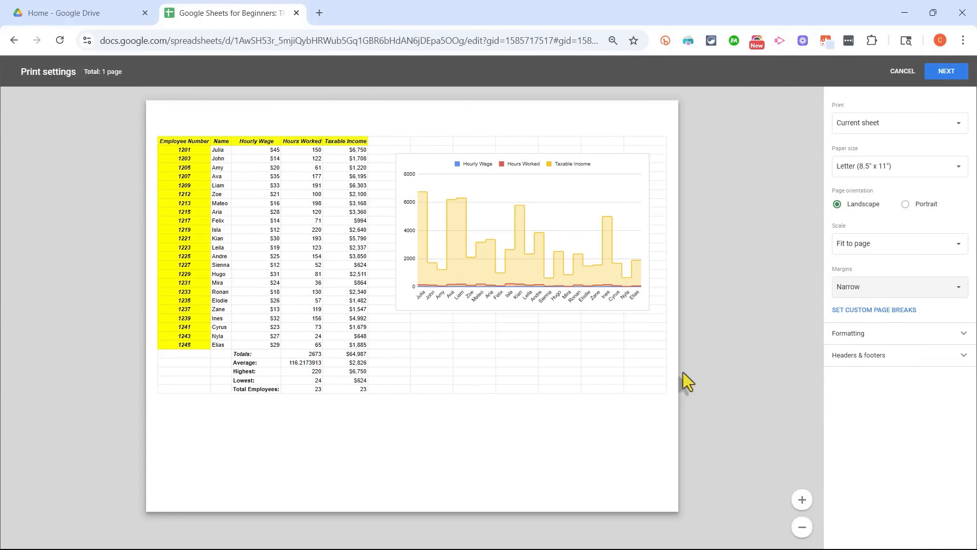
click(887, 289)
click(880, 307)
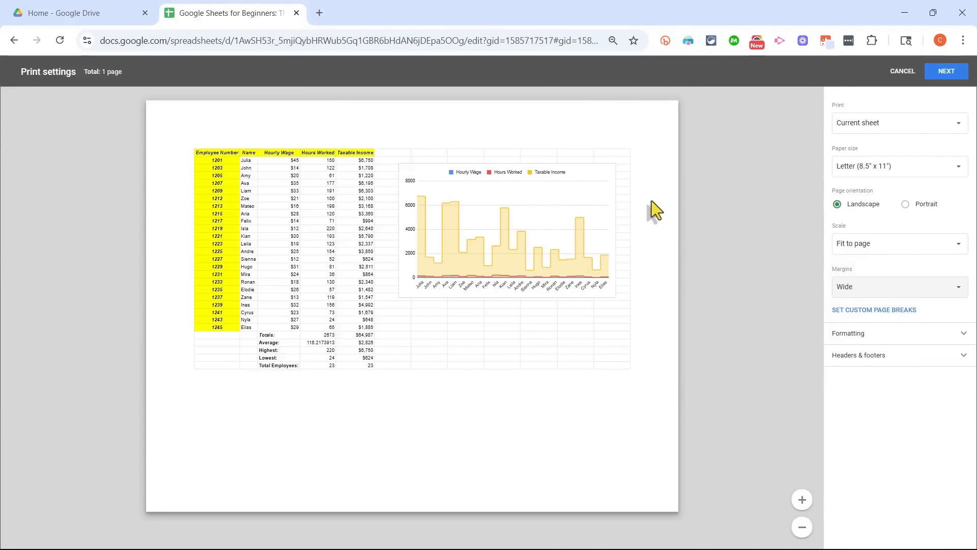
click(934, 287)
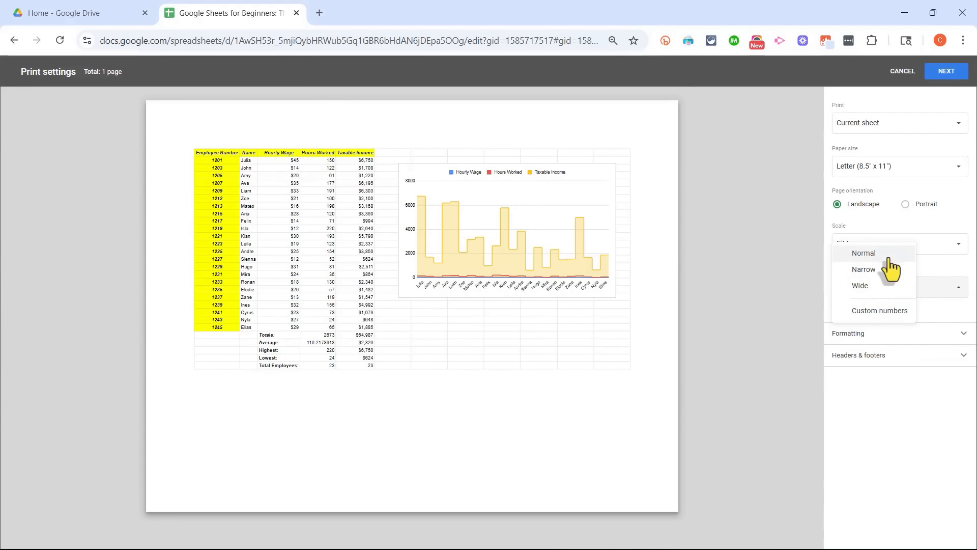
click(888, 256)
In the print formatting options, turn gridlines and notes off and back on to compare the preview
click(921, 333)
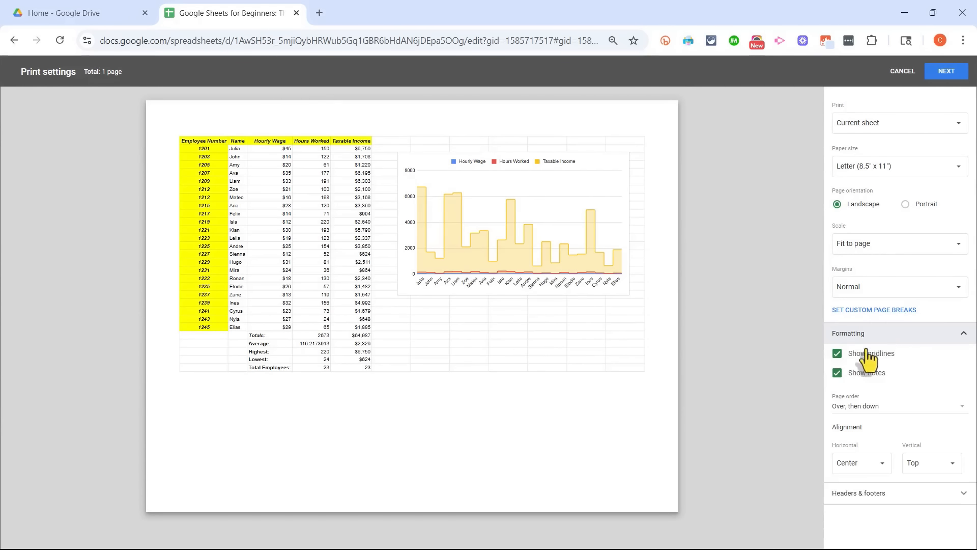
click(838, 354)
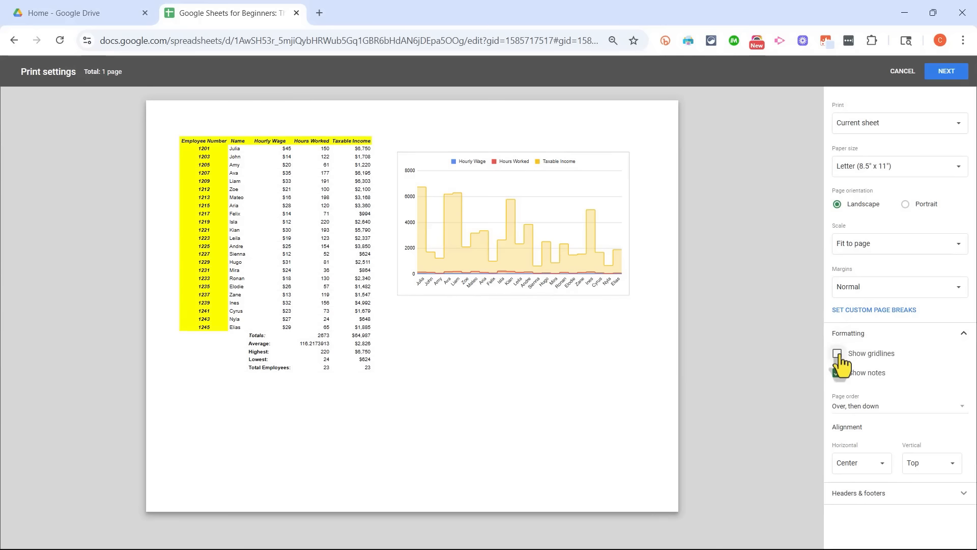
click(838, 355)
click(838, 373)
click(837, 374)
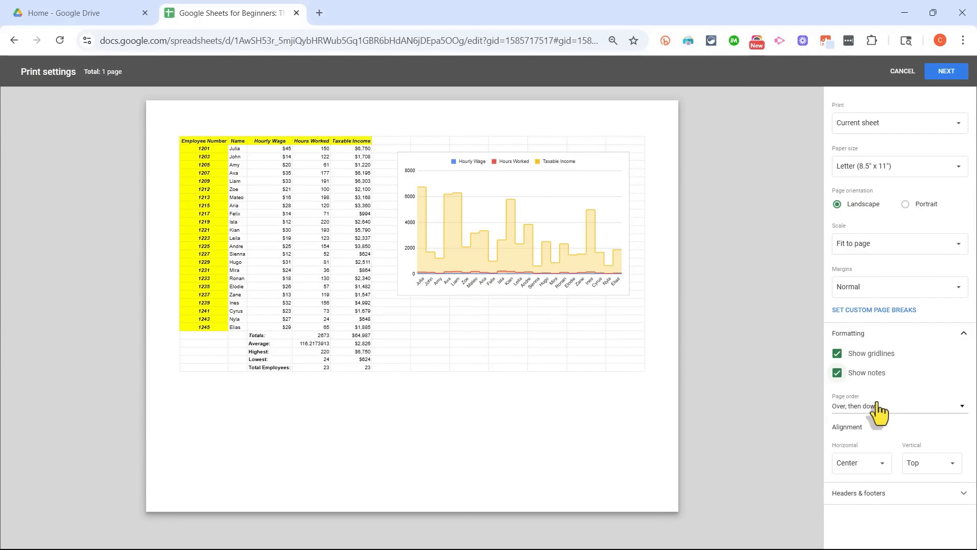
Try the Left and Right horizontal alignments for the printed page, and set it back to Center
click(866, 463)
click(875, 482)
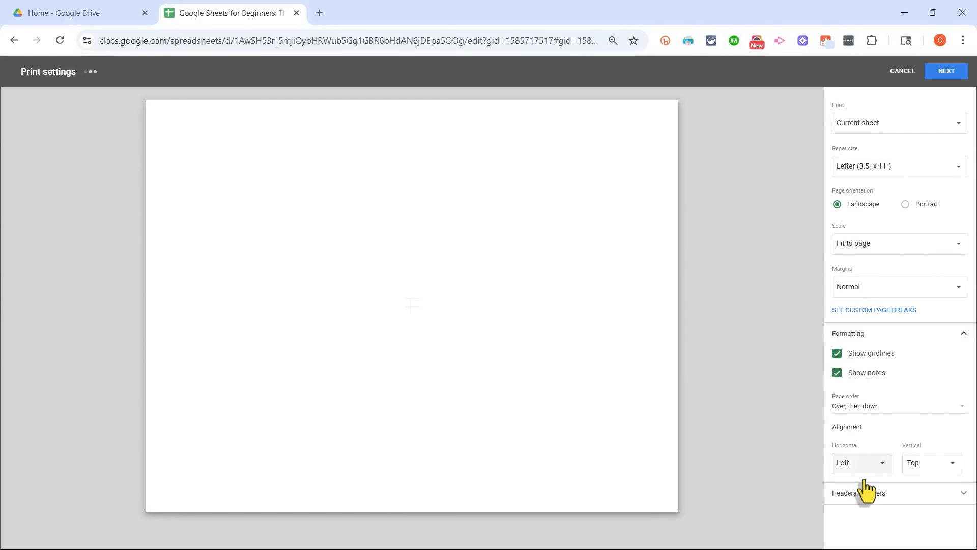
click(869, 472)
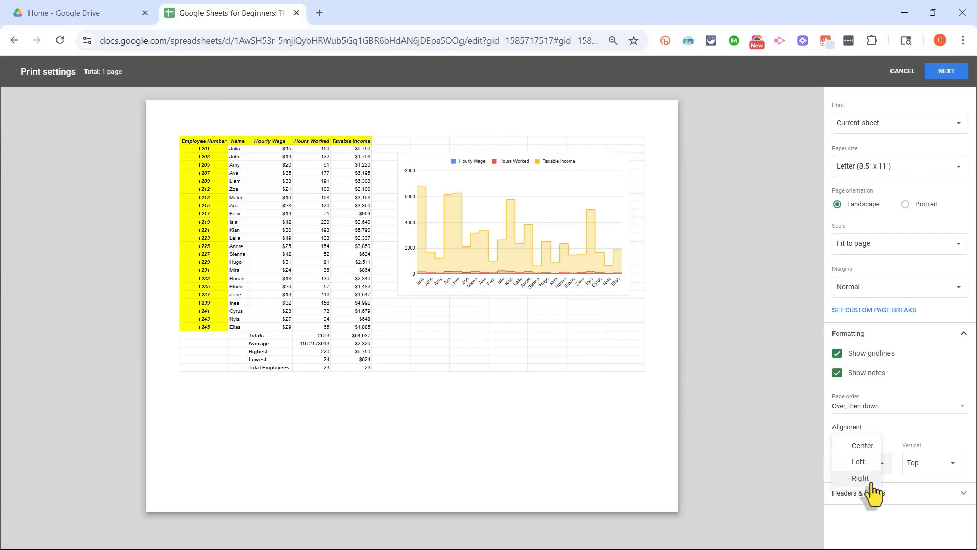
click(872, 492)
click(871, 464)
click(864, 429)
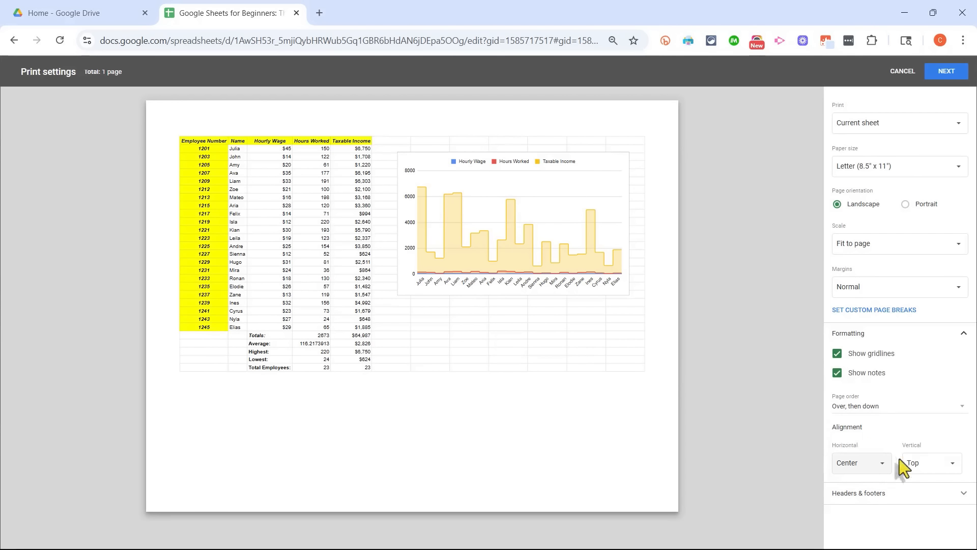
Try other vertical alignments such as Bottom for the printed page, and set it back to Top
click(929, 462)
click(934, 495)
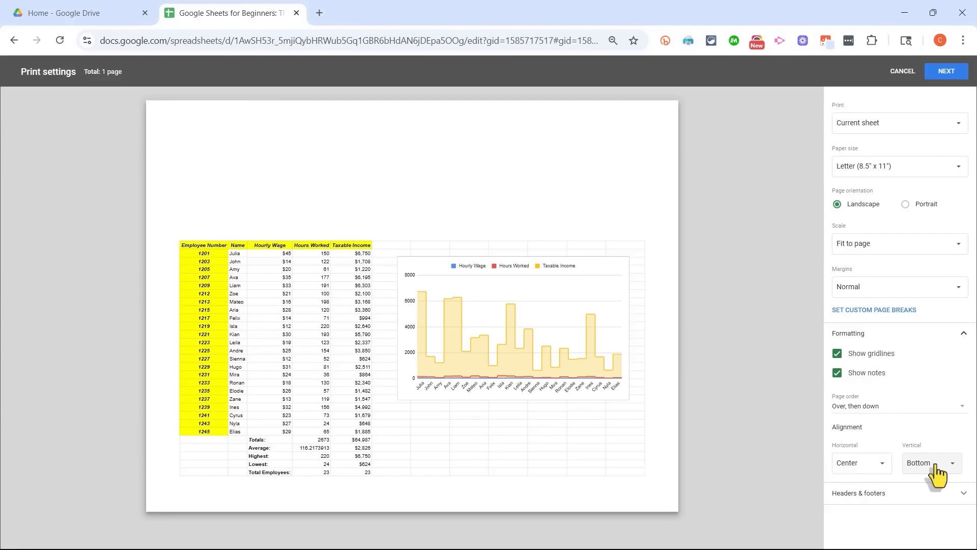
click(934, 463)
click(933, 444)
click(934, 463)
click(931, 432)
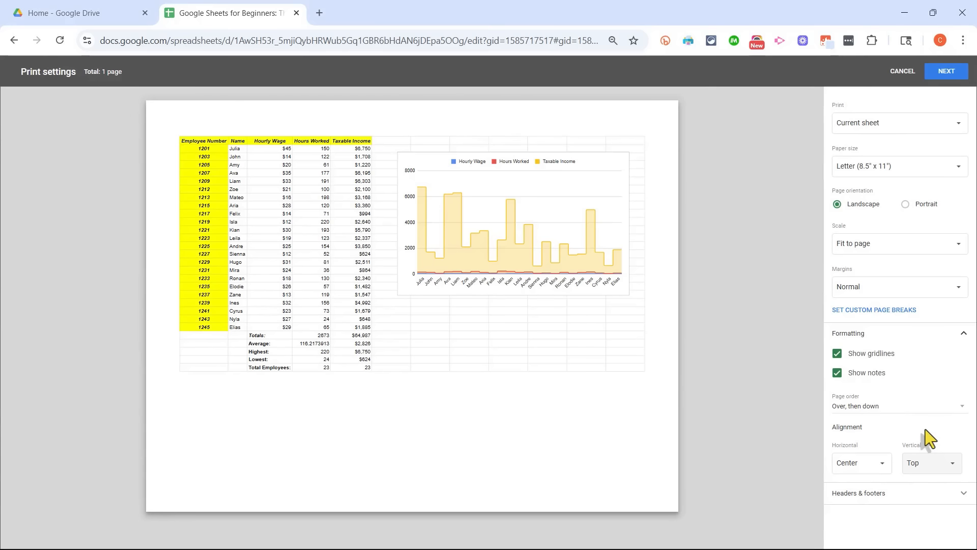
Add page numbers, workbook title, sheet name, current date and current time to the printout's headers and footers
click(892, 493)
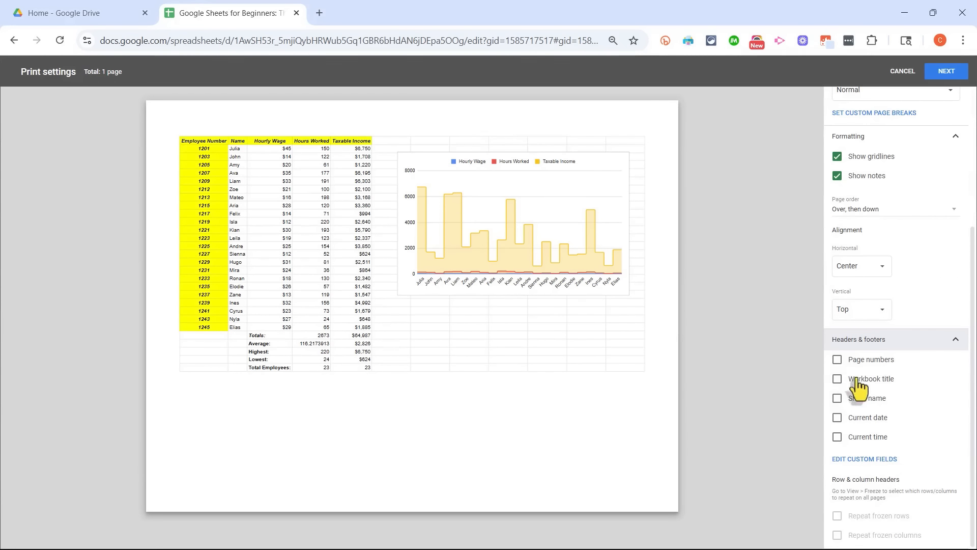
click(836, 360)
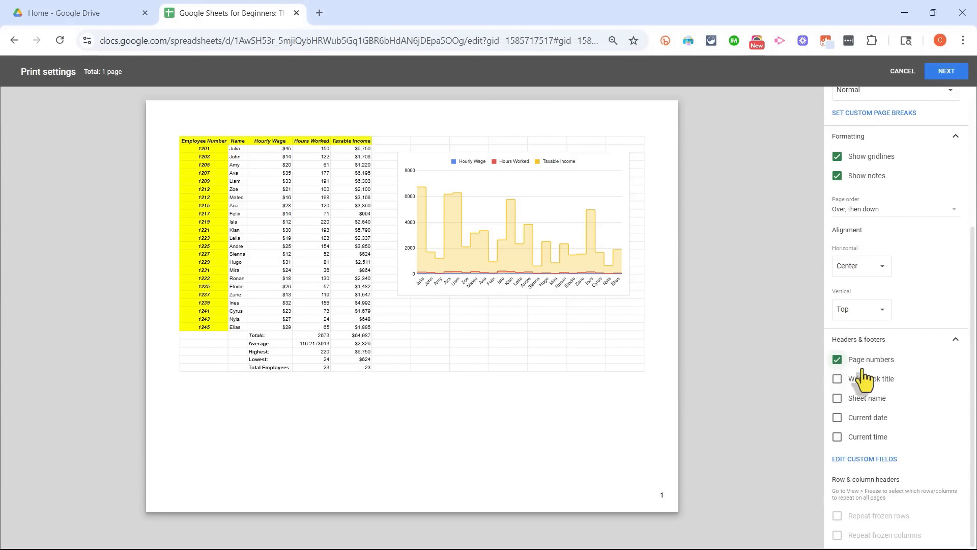
click(838, 380)
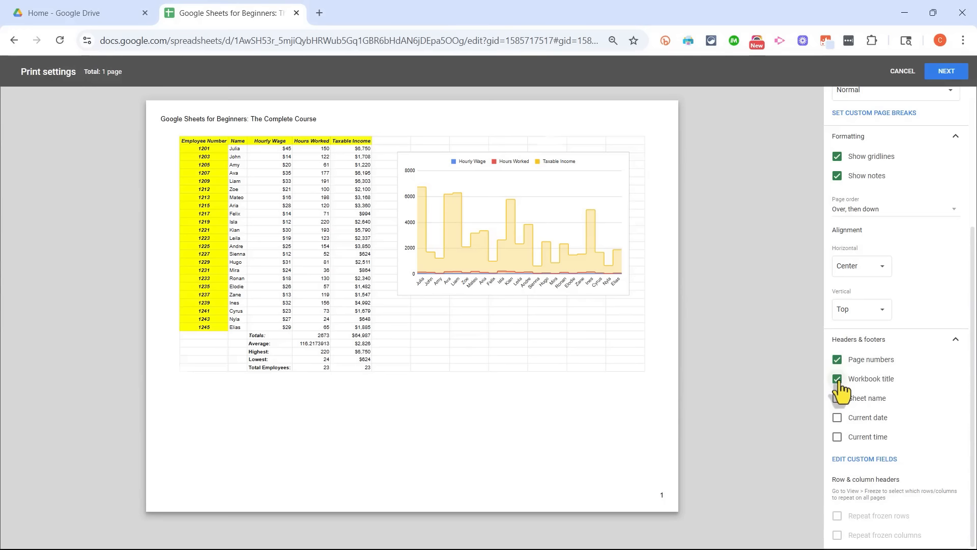
click(838, 418)
click(838, 439)
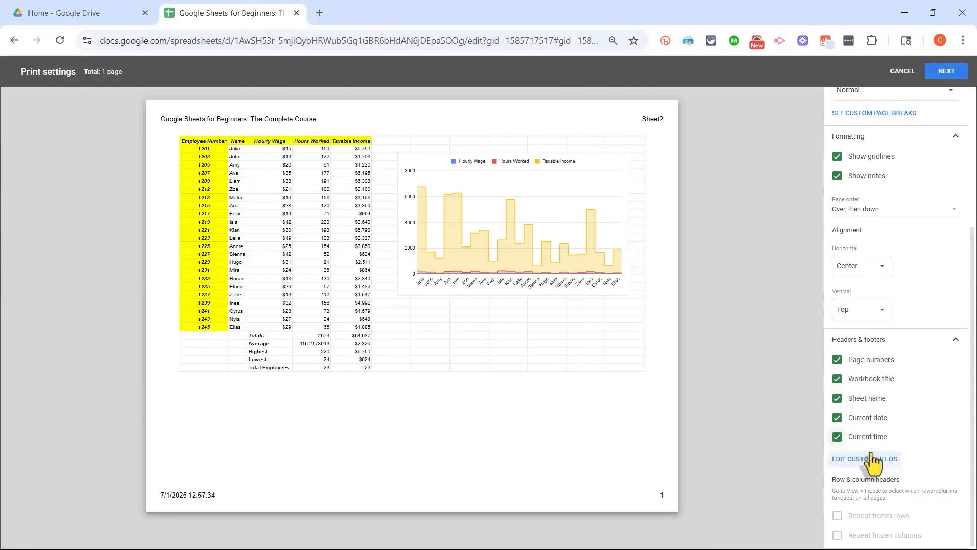
Continue to the printer dialog, set the color to Black and white, and print the sheet
scroll(945, 105, up, 4)
click(948, 72)
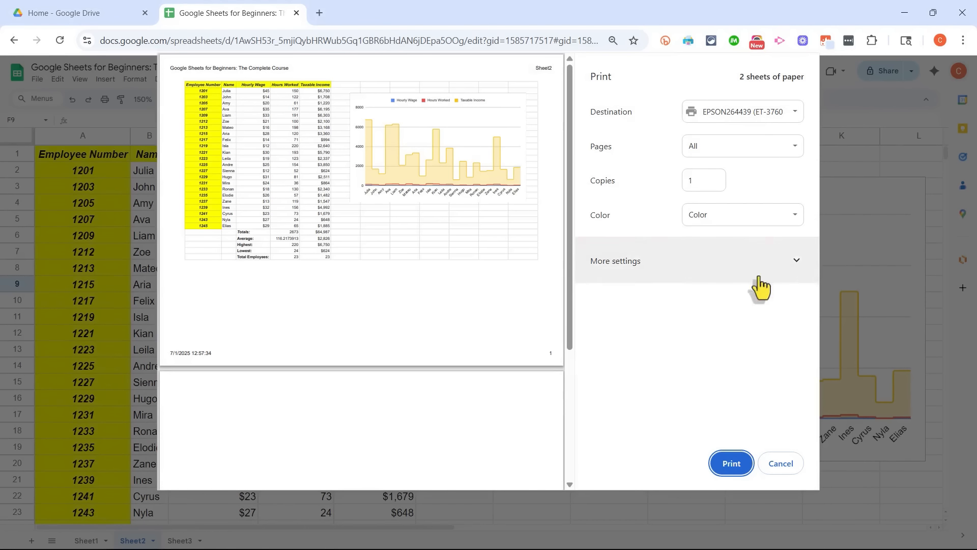
click(755, 218)
click(744, 236)
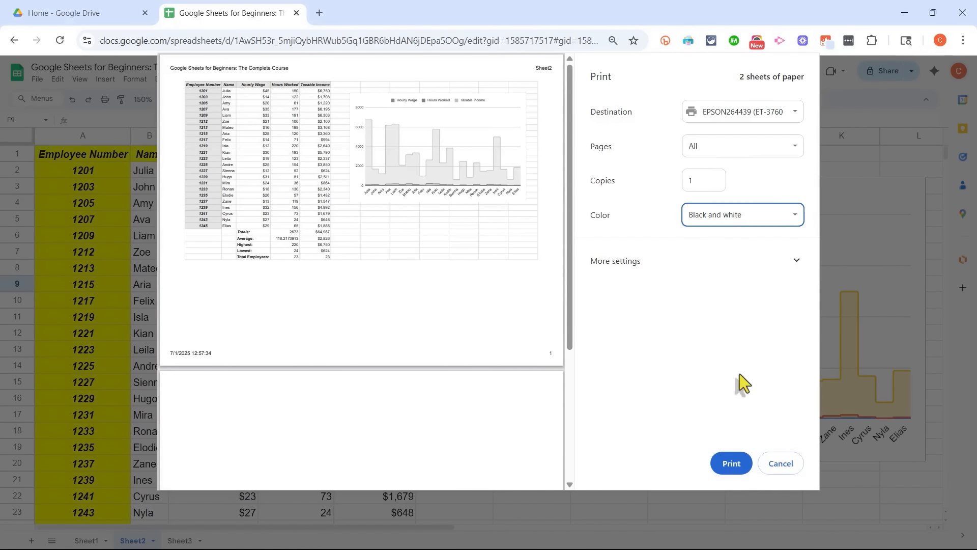
click(746, 464)
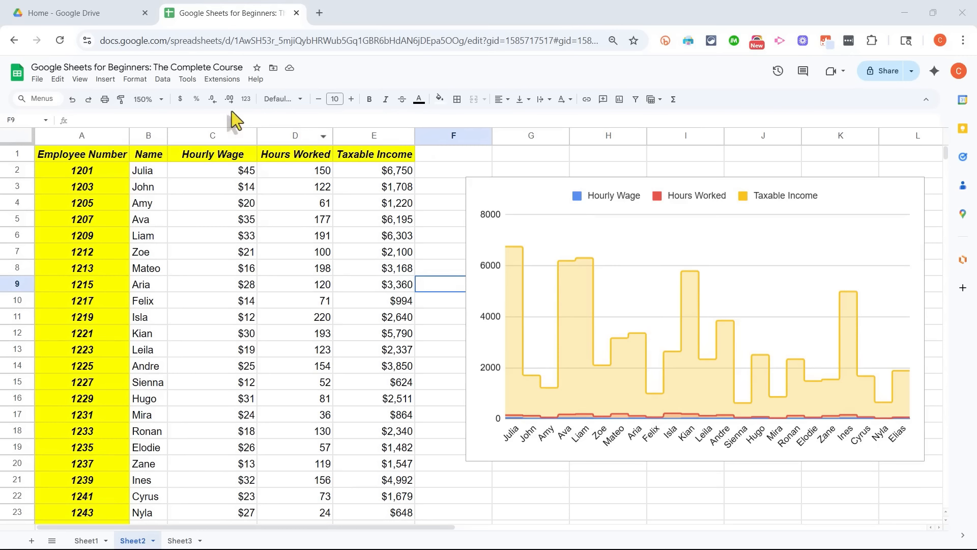
Download the current sheet as a PDF, and open the downloaded file to check it before closing it
click(36, 79)
mouse_move(81, 204)
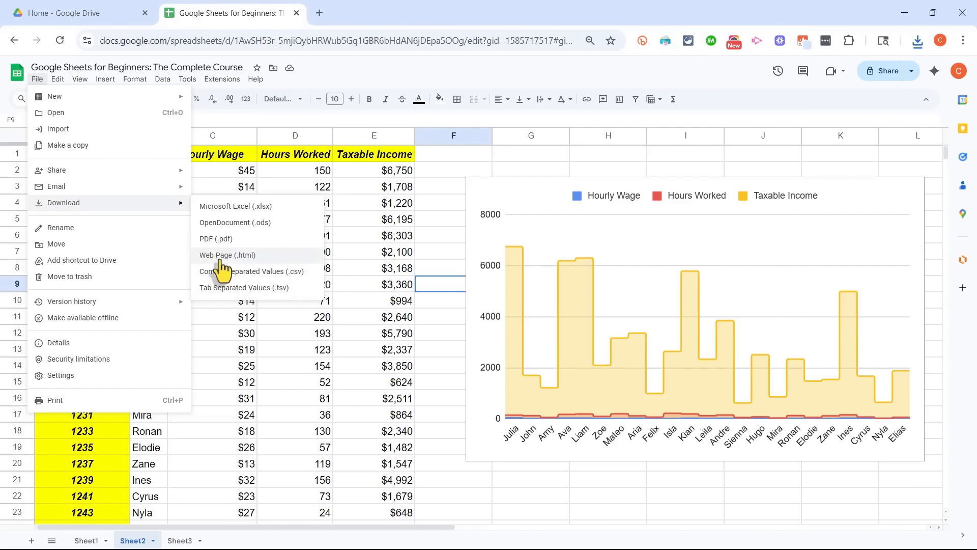
click(232, 243)
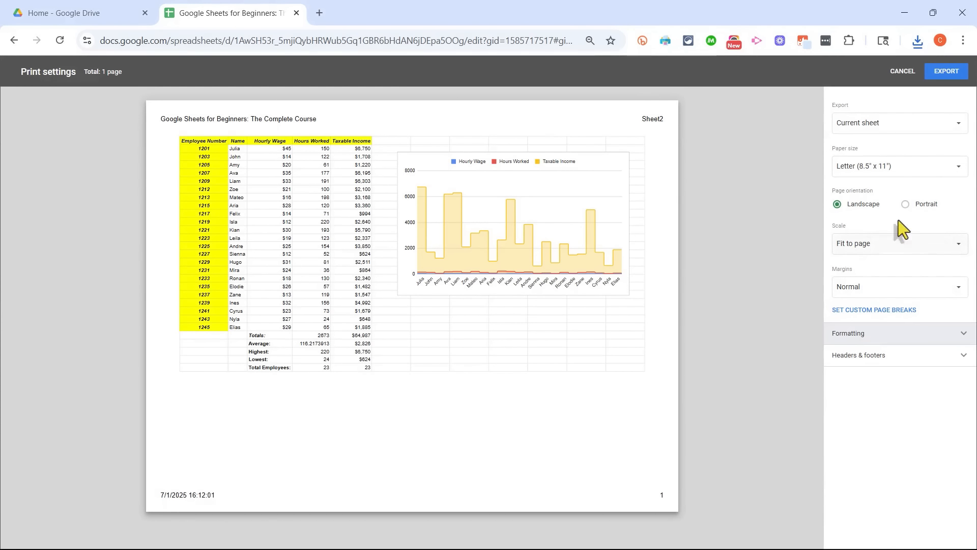
click(946, 74)
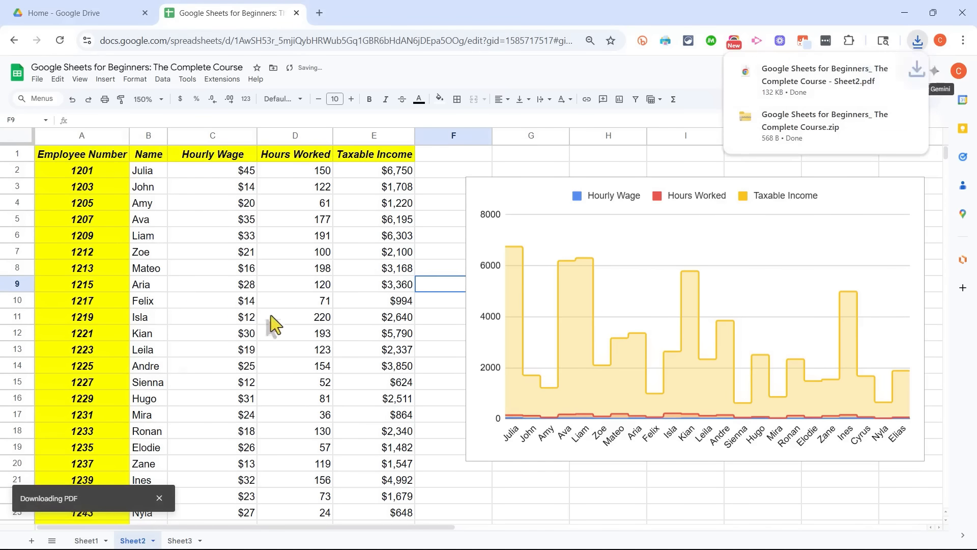
click(799, 92)
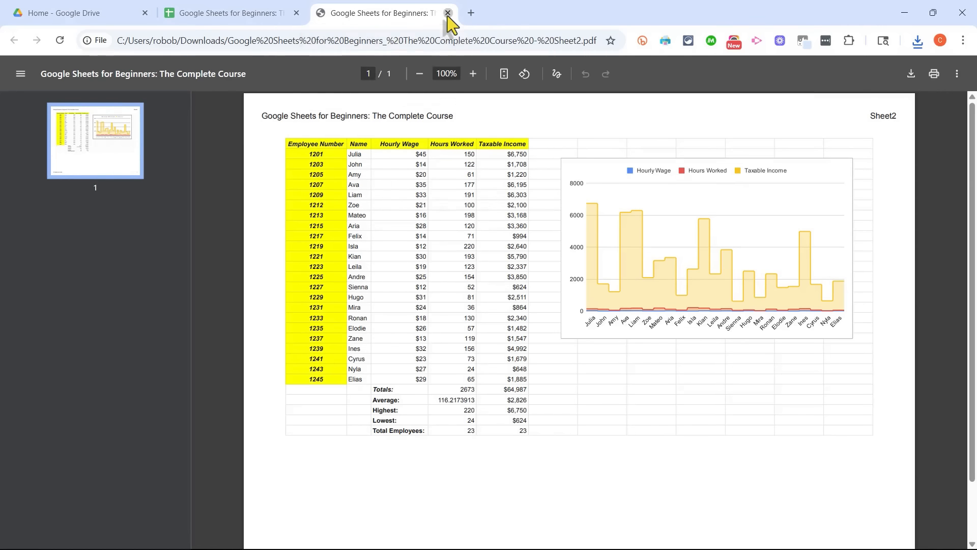
click(448, 13)
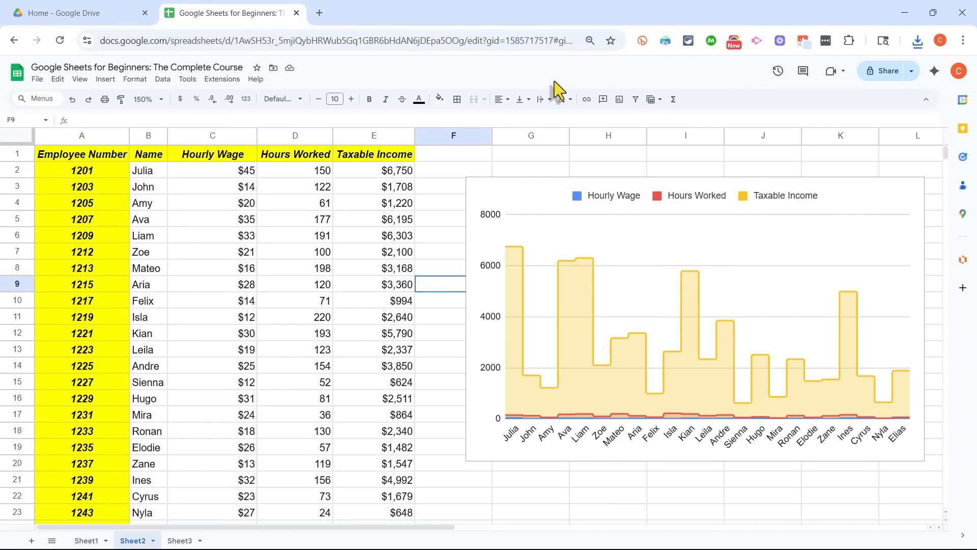
Change the spreadsheet's general access from Restricted to Anyone with the link, and copy the sharing link
click(37, 79)
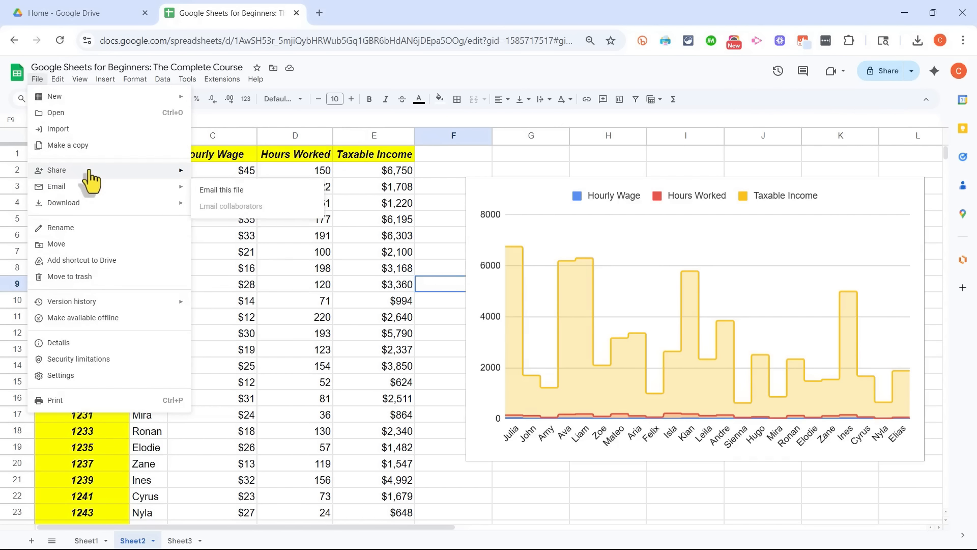
click(676, 138)
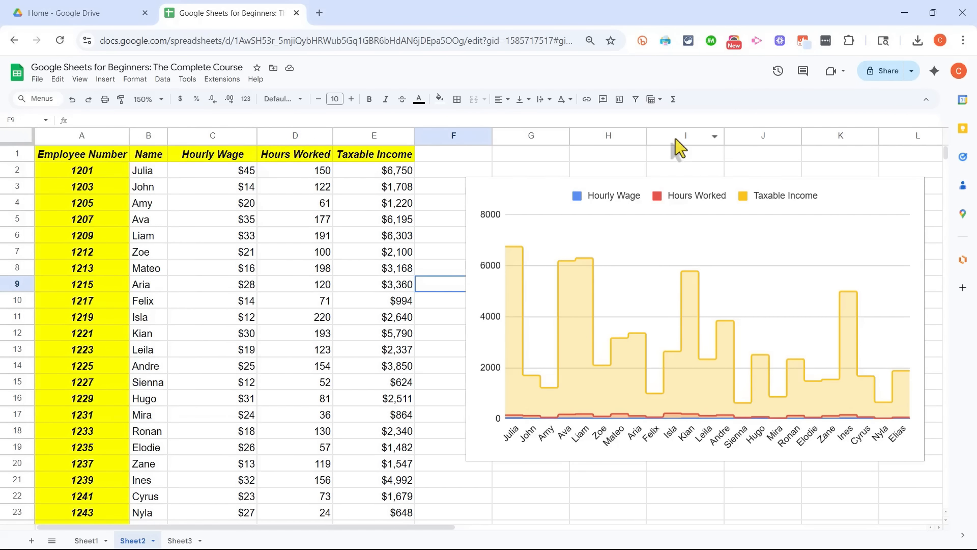
click(890, 73)
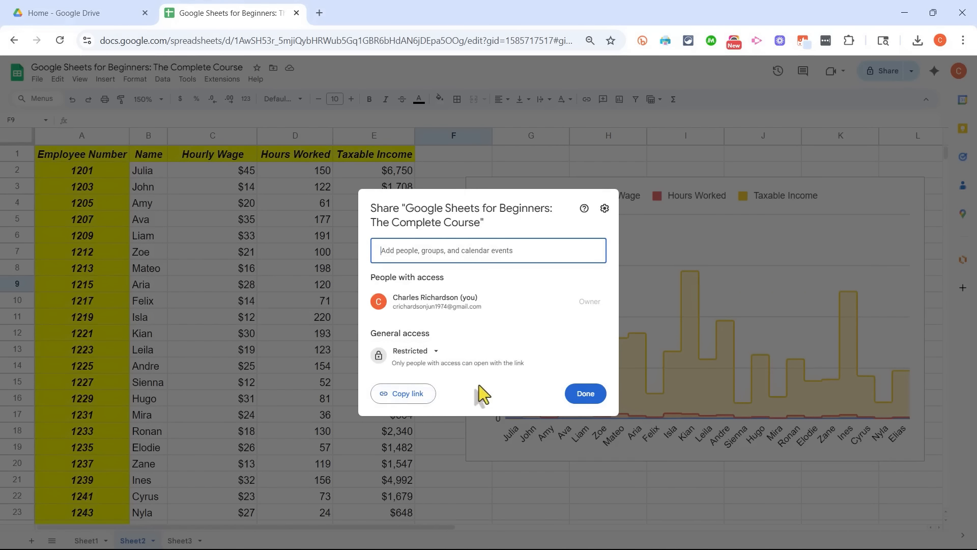
click(413, 400)
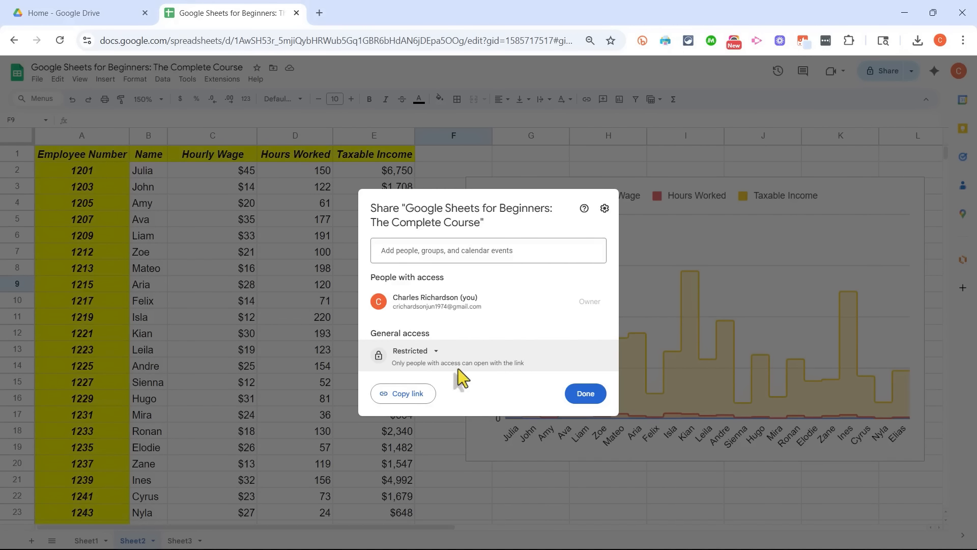
click(435, 351)
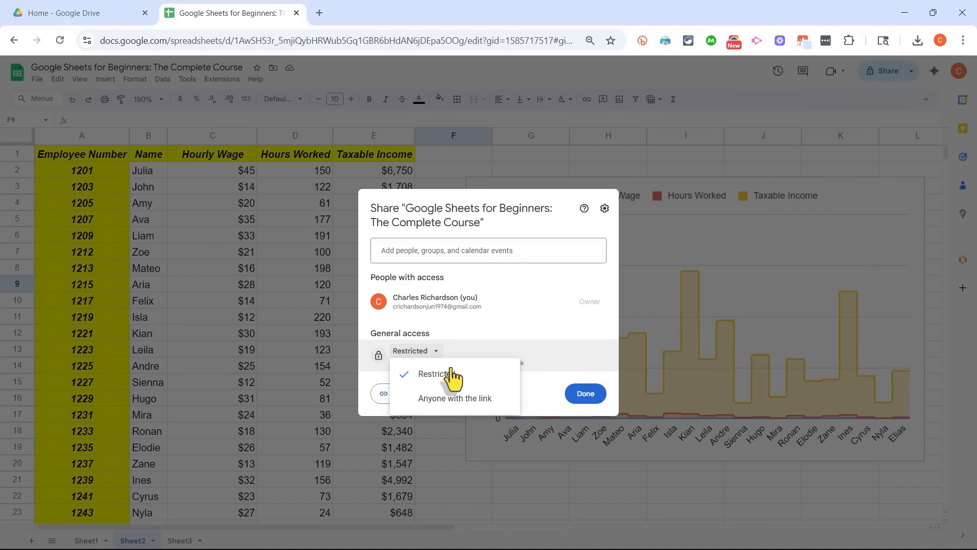
click(471, 400)
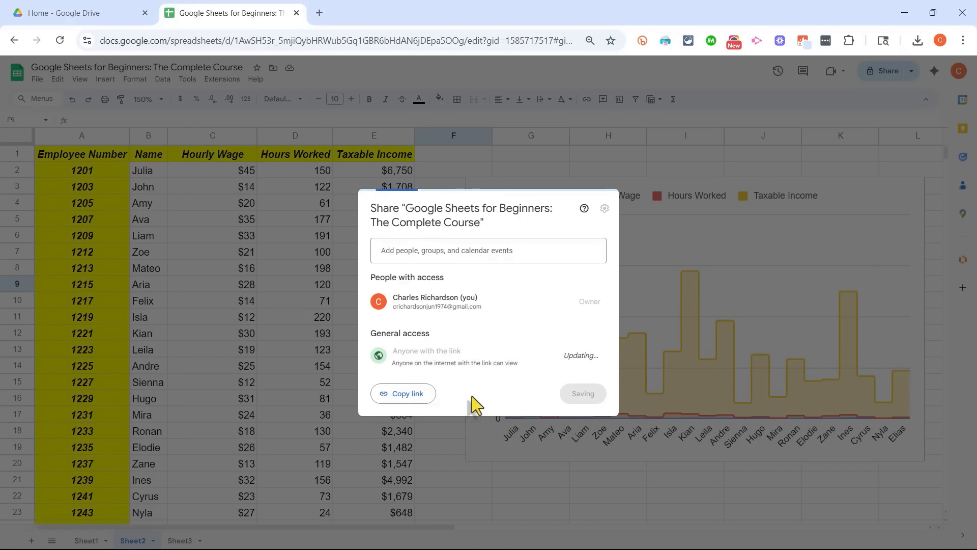
click(405, 397)
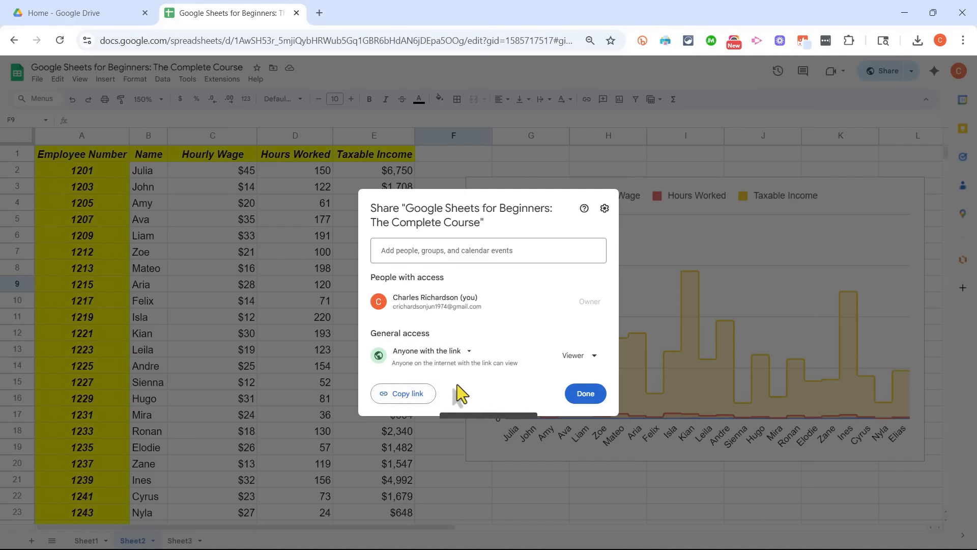
Try the Editor role for anyone with the link, set it back to Viewer, and finish sharing
click(582, 360)
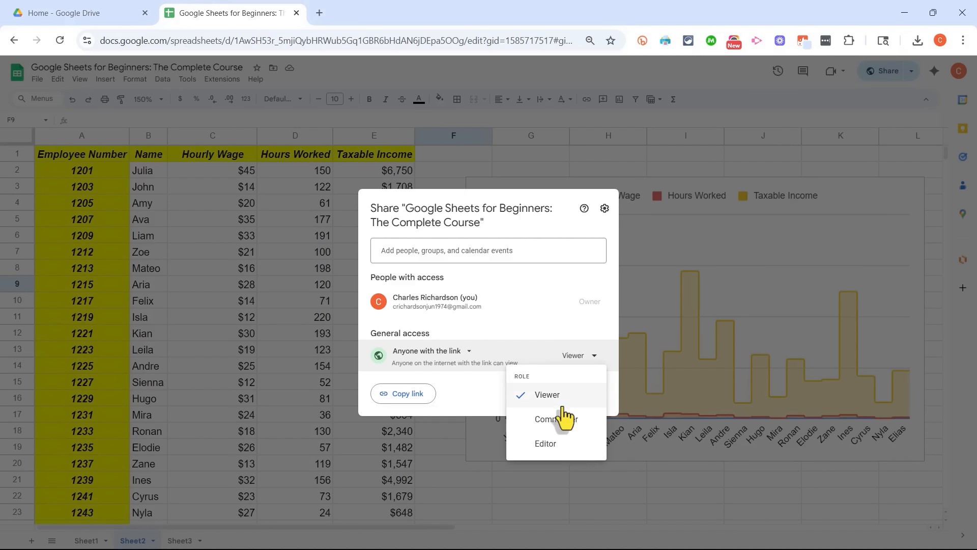
click(570, 444)
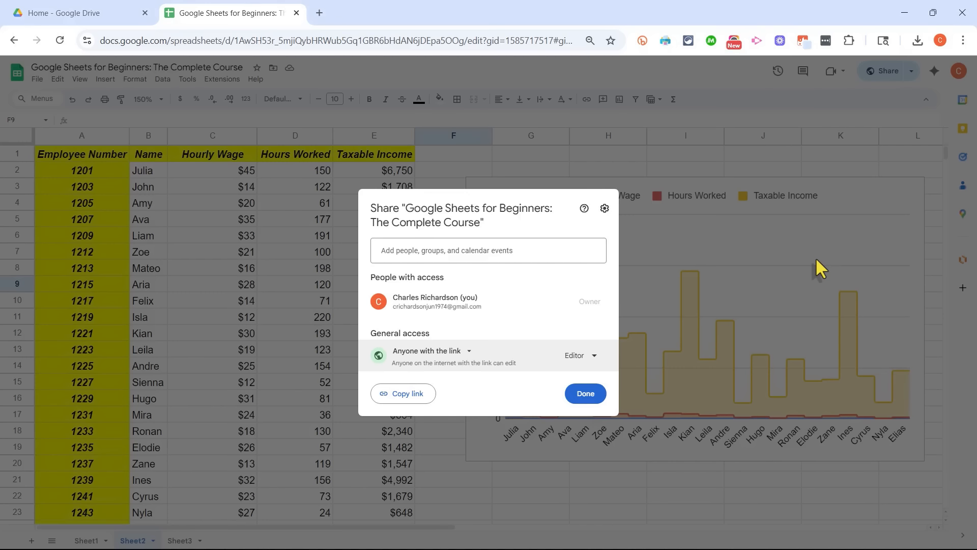
click(579, 356)
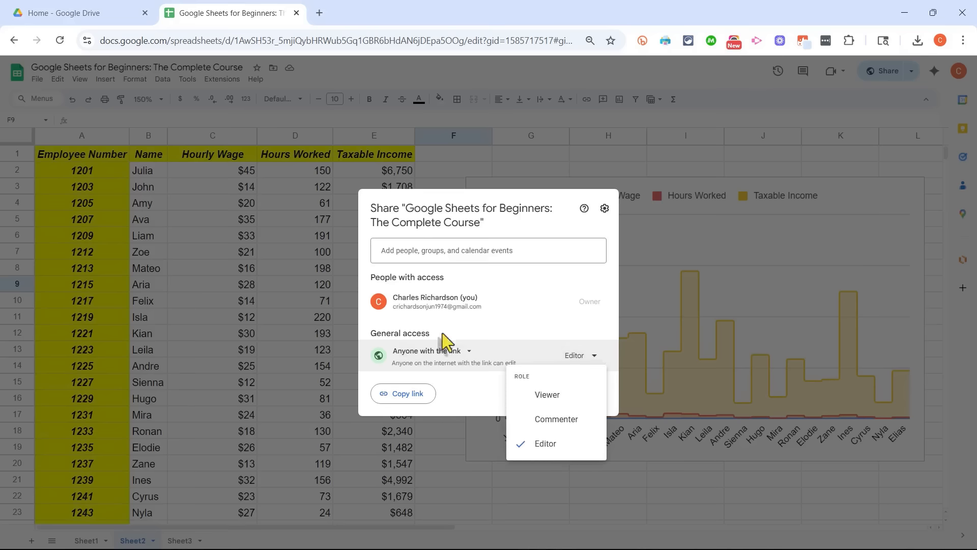
click(557, 396)
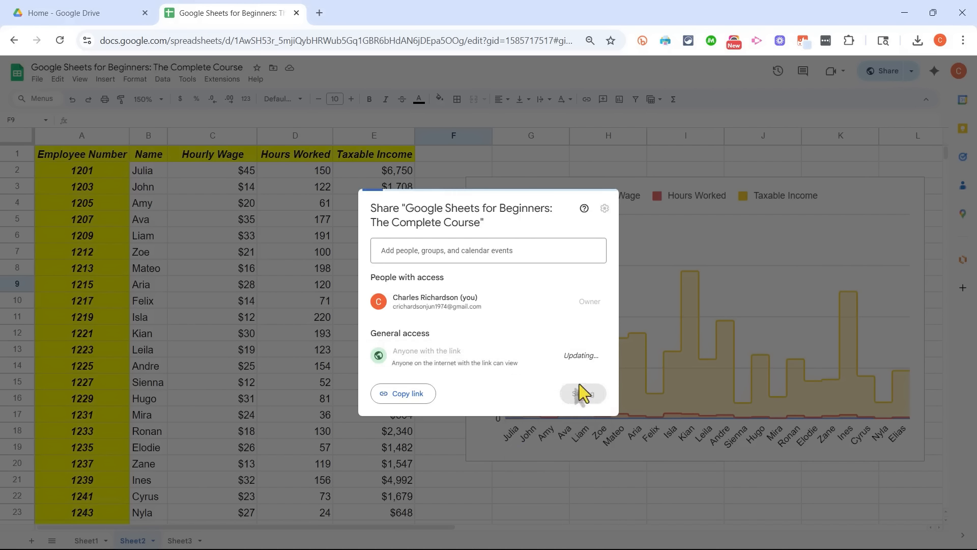
click(580, 394)
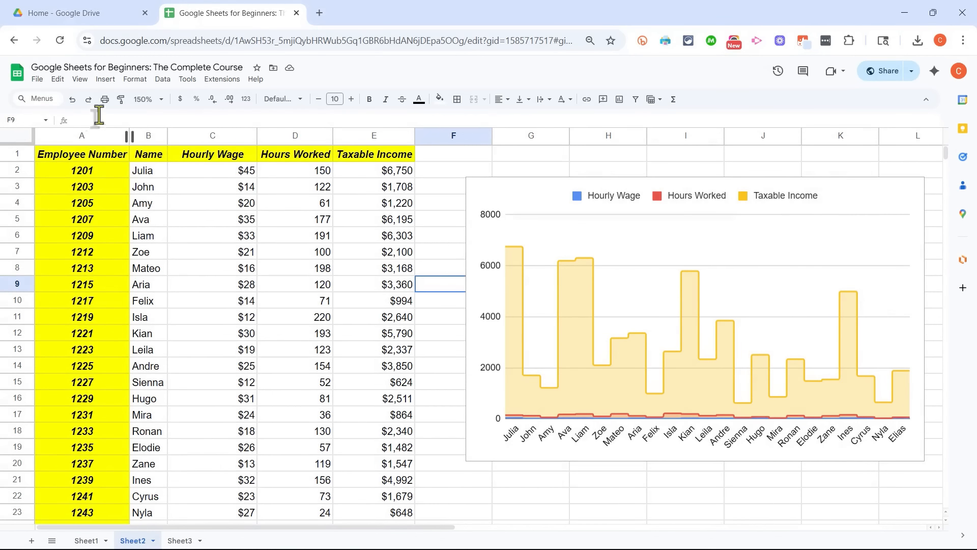
Publish the entire document to the web as a web page, reviewing the published content settings and confirming the publication
click(37, 80)
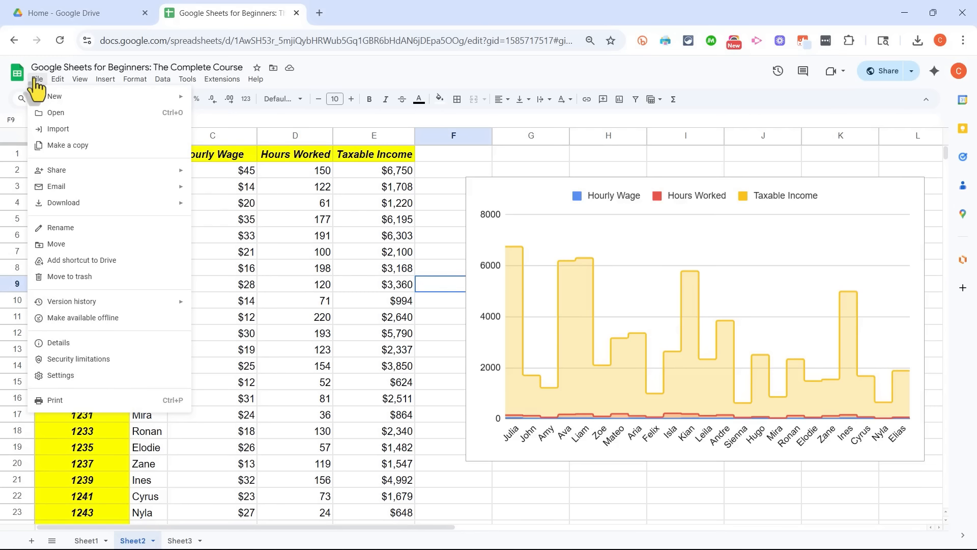
mouse_move(79, 173)
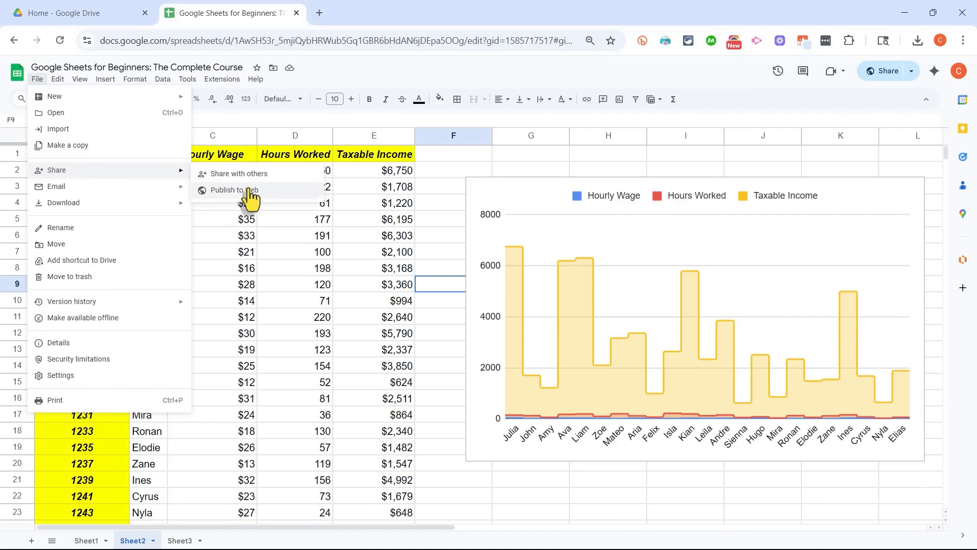
click(235, 190)
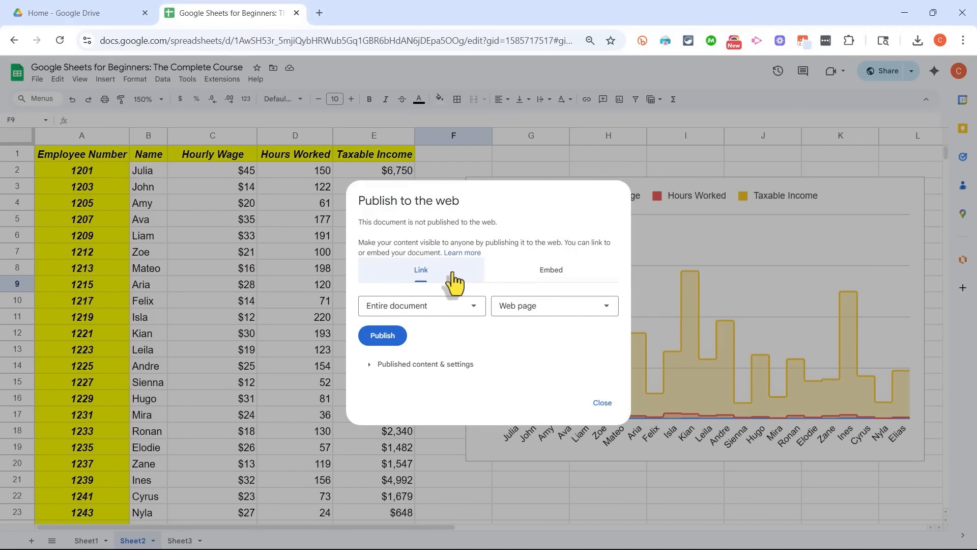
click(473, 315)
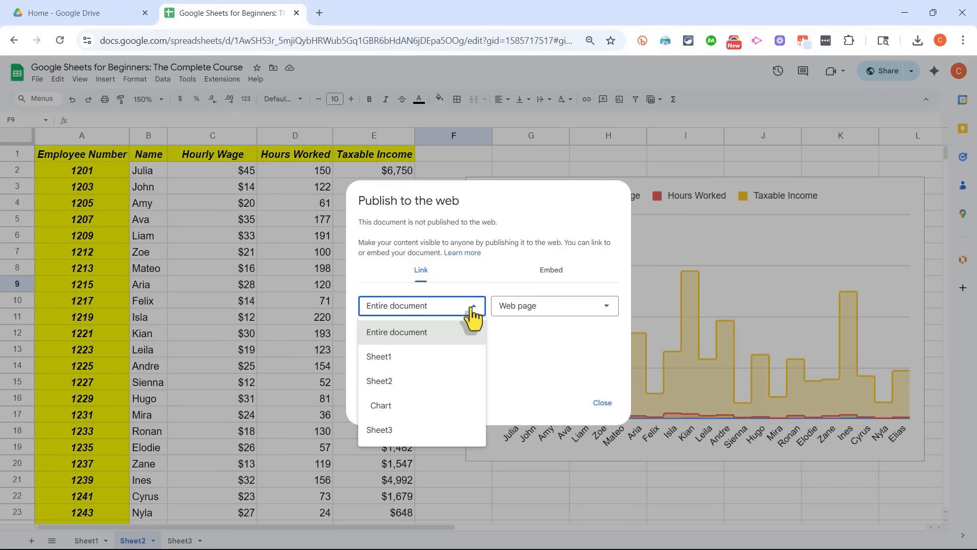
click(473, 310)
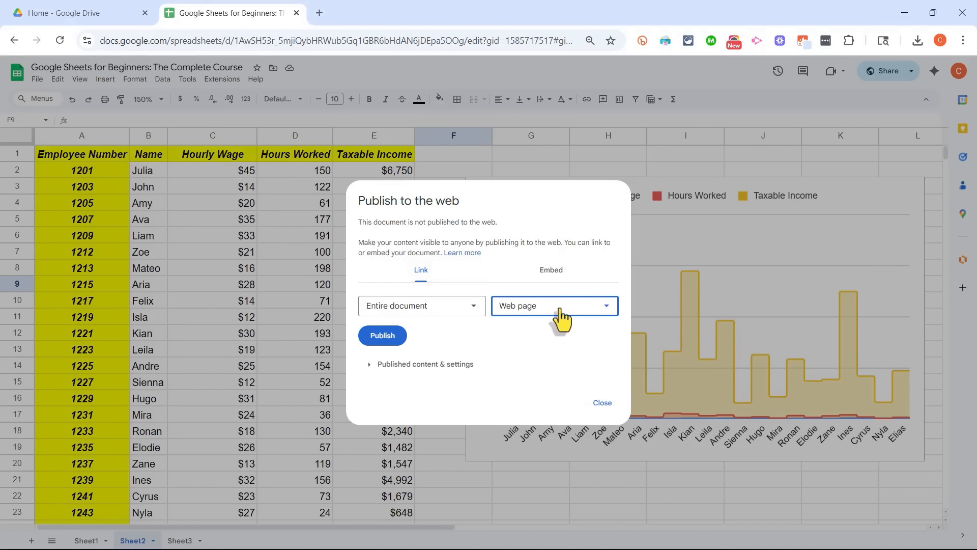
click(370, 364)
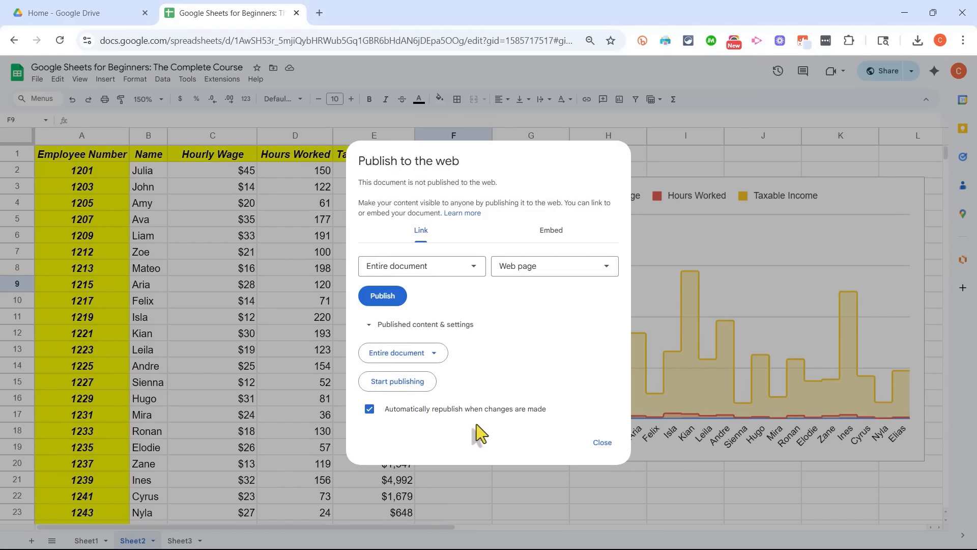
click(395, 299)
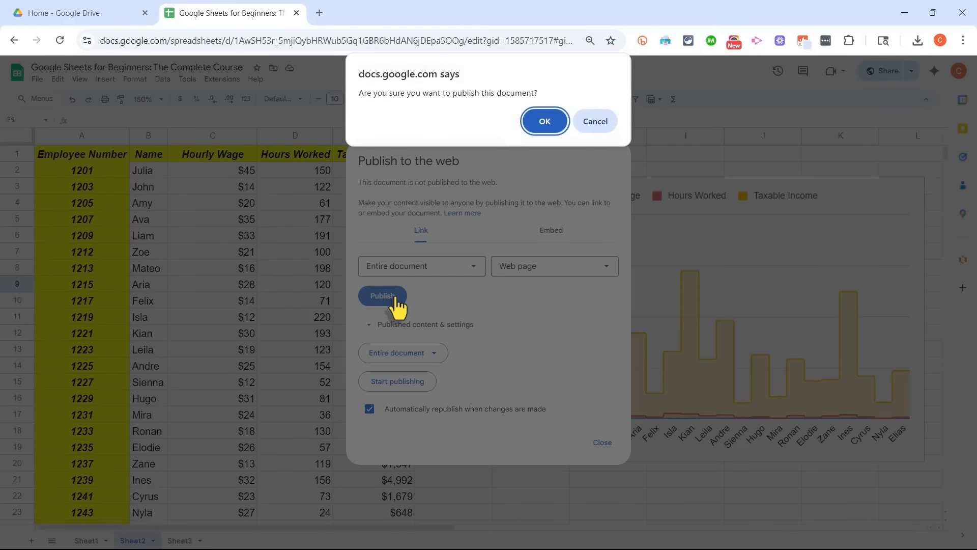
click(560, 125)
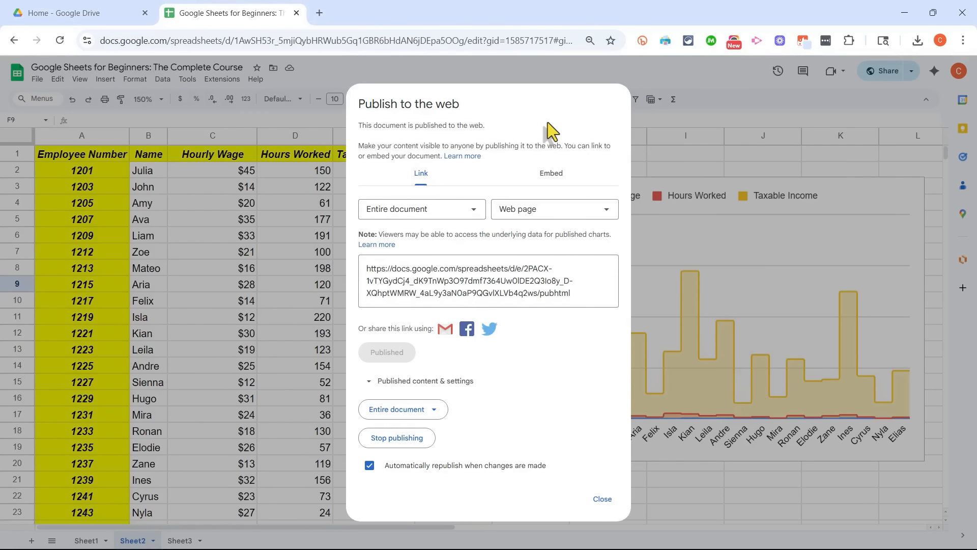
Copy the published link and open it in a new browser tab to check Sheet2 before returning to the spreadsheet
click(498, 295)
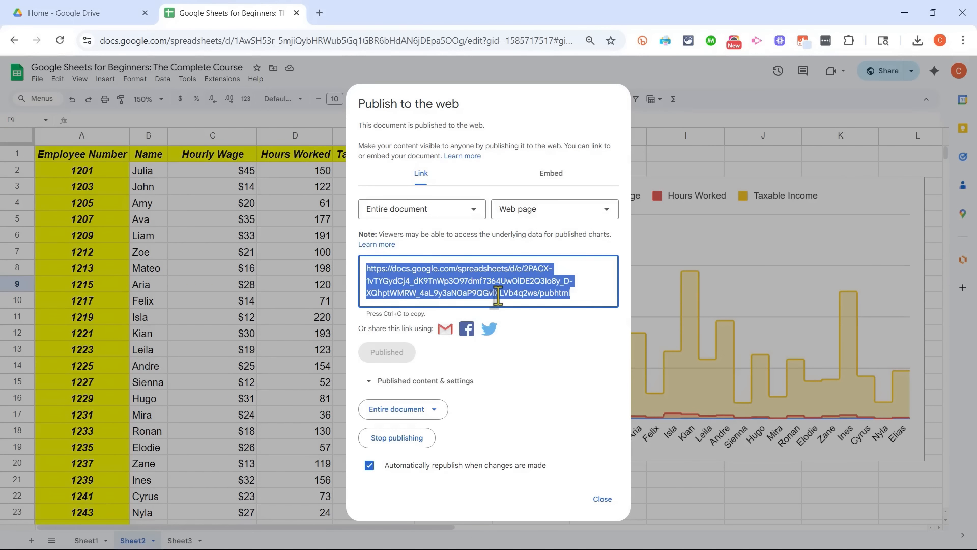
click(602, 499)
click(319, 13)
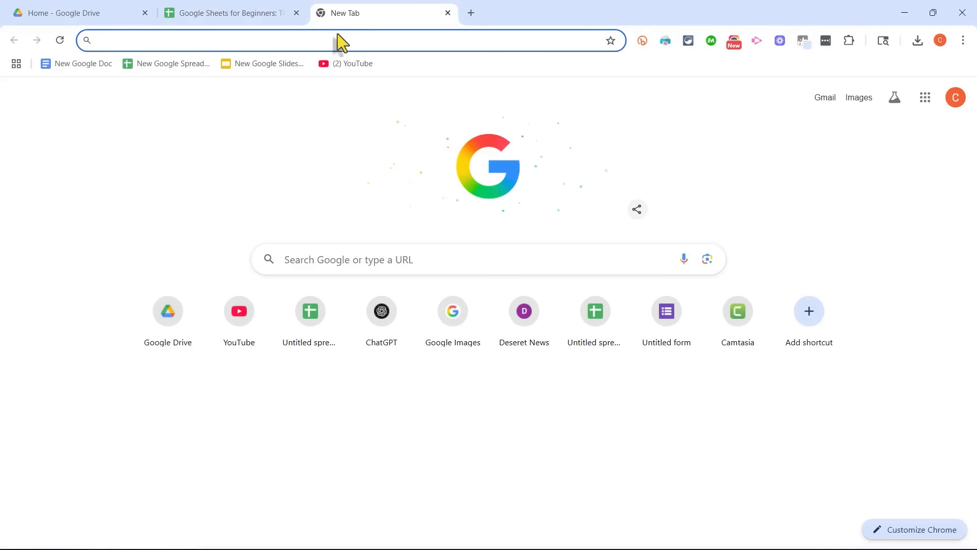
key(ctrl+v)
key(Return)
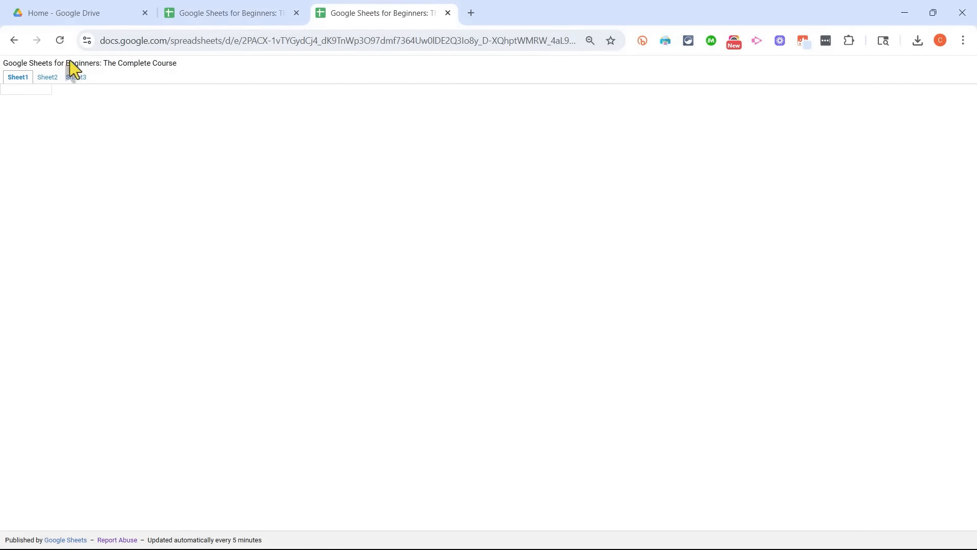
click(47, 78)
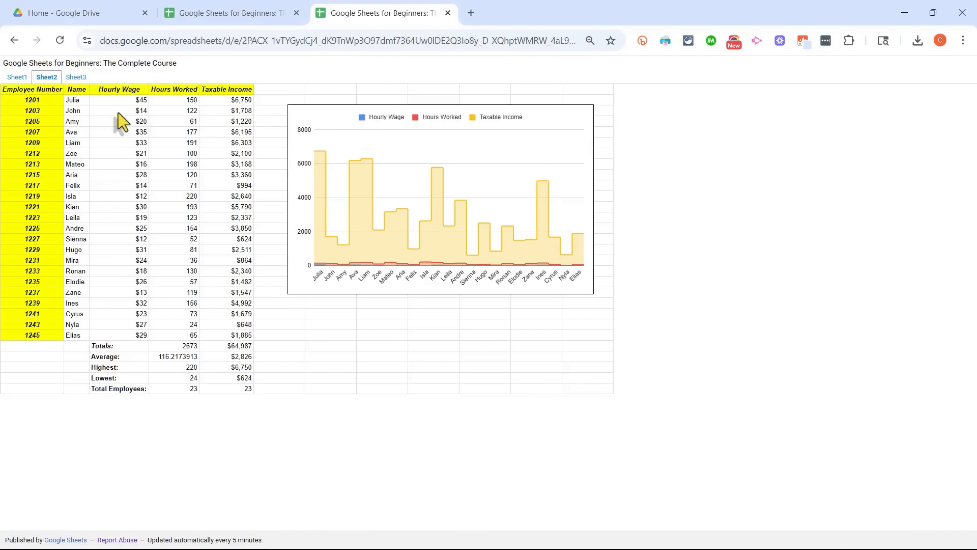
click(232, 13)
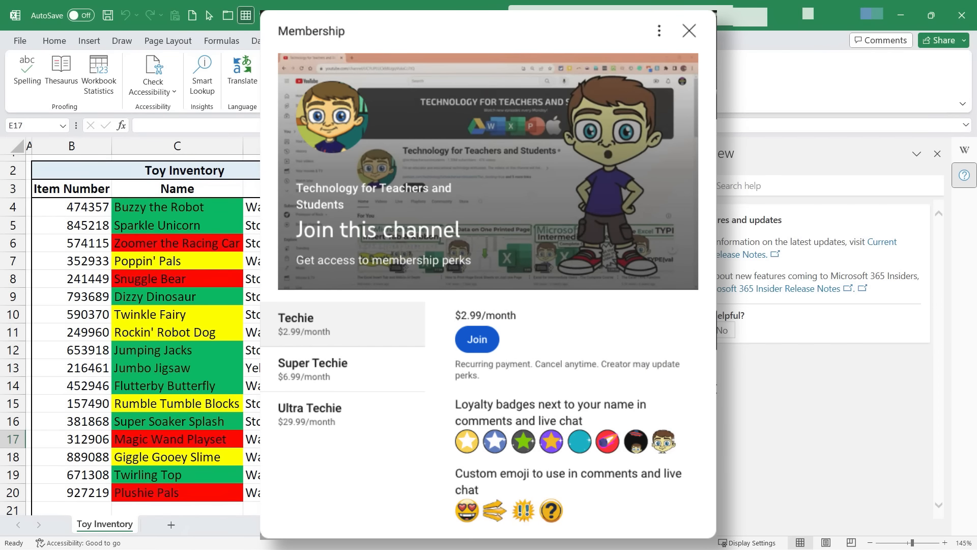
scroll(618, 383, down, 2)
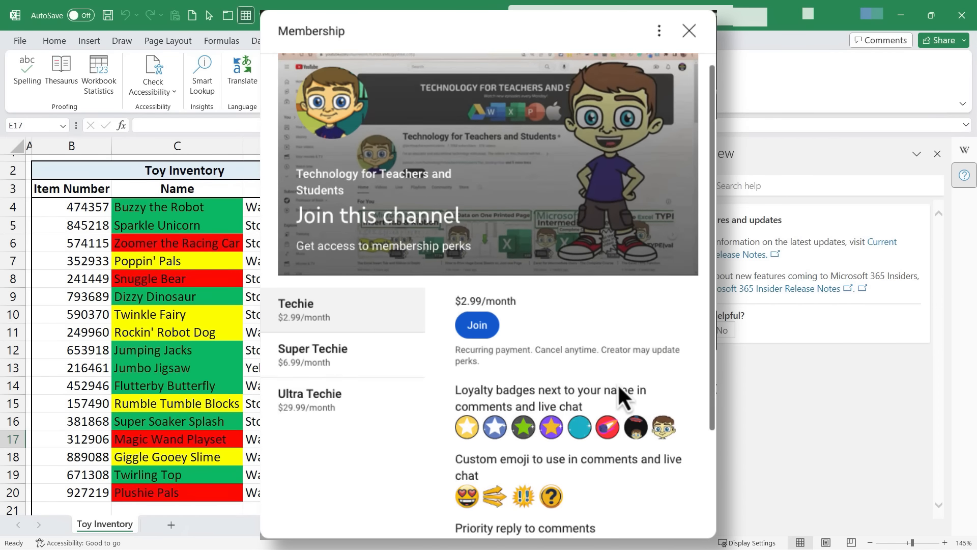
scroll(618, 384, up, 2)
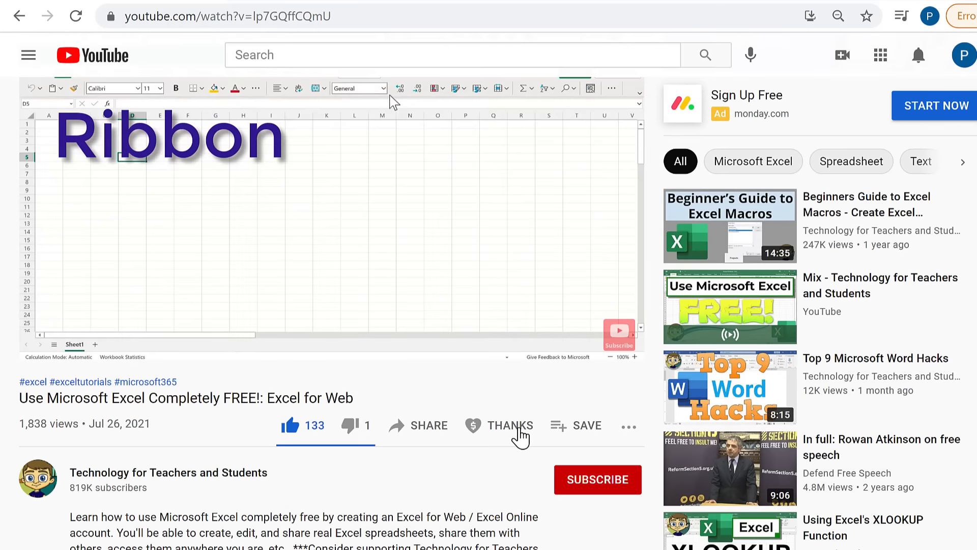
click(519, 428)
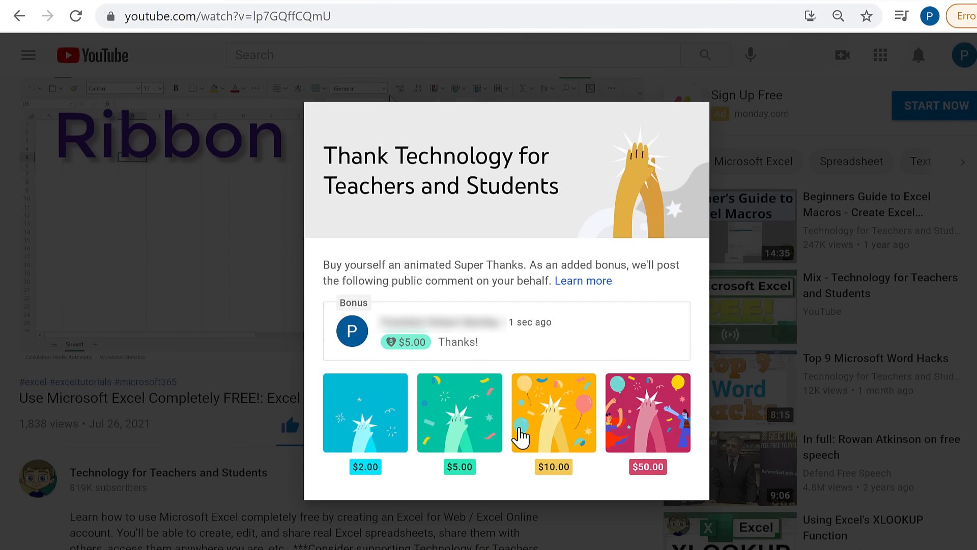